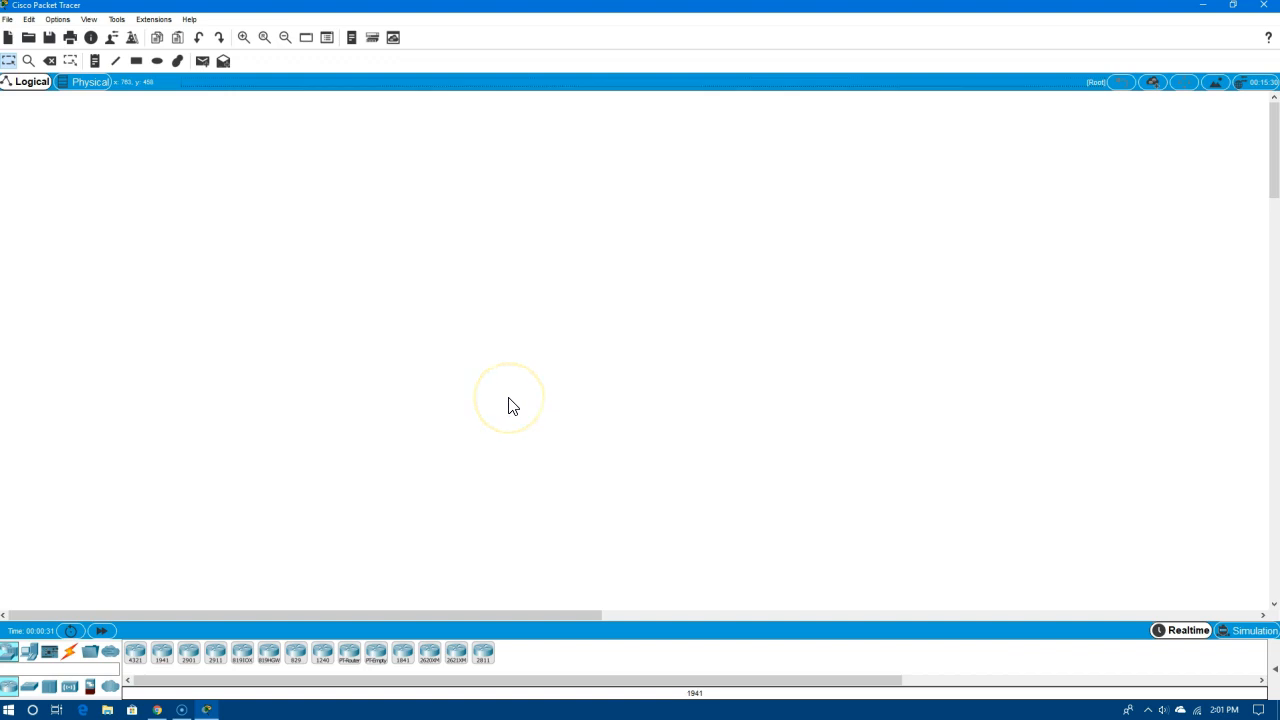
# Place a 2621XM router in the logical workspace and open its physical device view
pyautogui.click(500, 409)
pyautogui.click(455, 658)
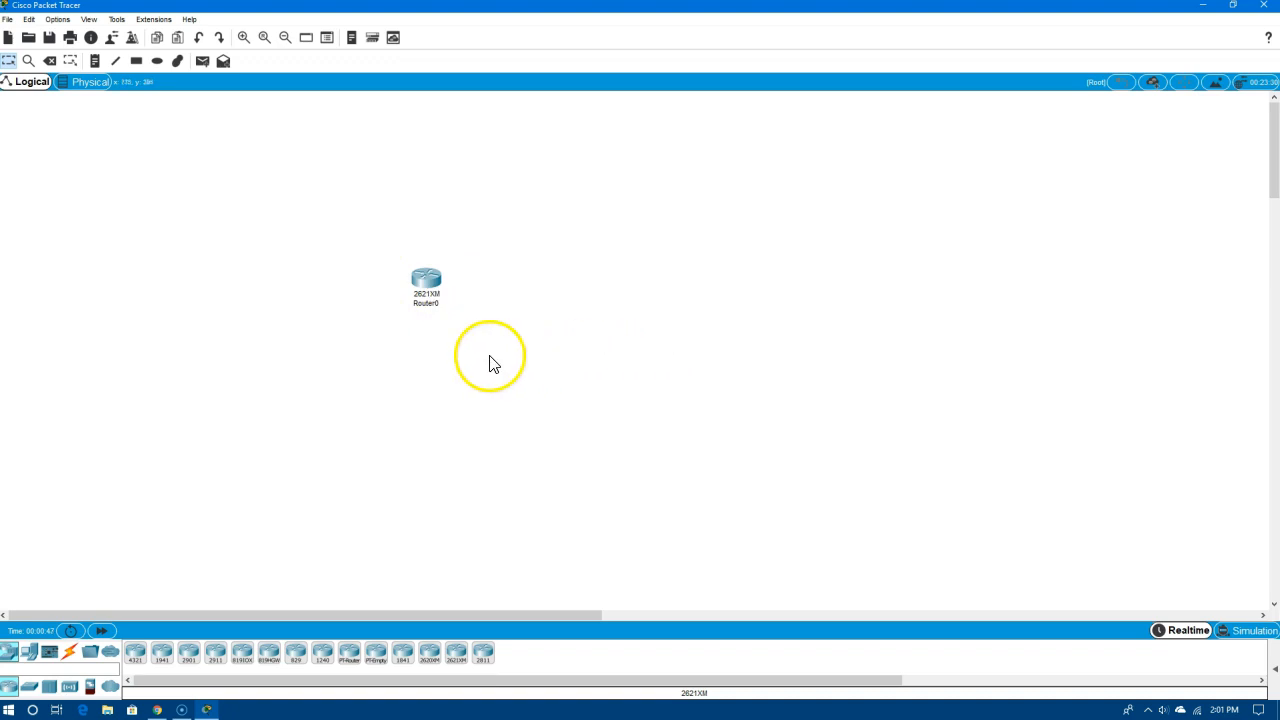
pyautogui.click(428, 287)
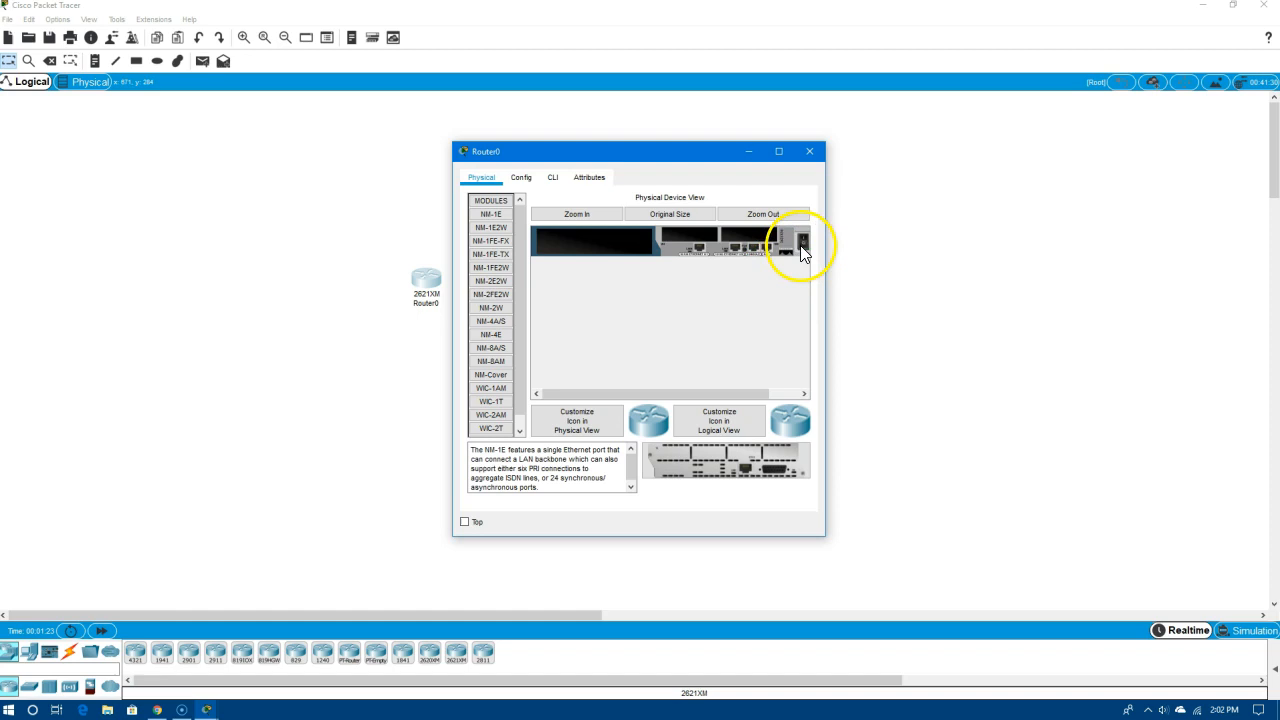
# Install WIC-2T cards in both WAN slots of Router0 and an NM-1E module in its network module slot
pyautogui.moveTo(491, 428); pyautogui.dragTo(687, 236)
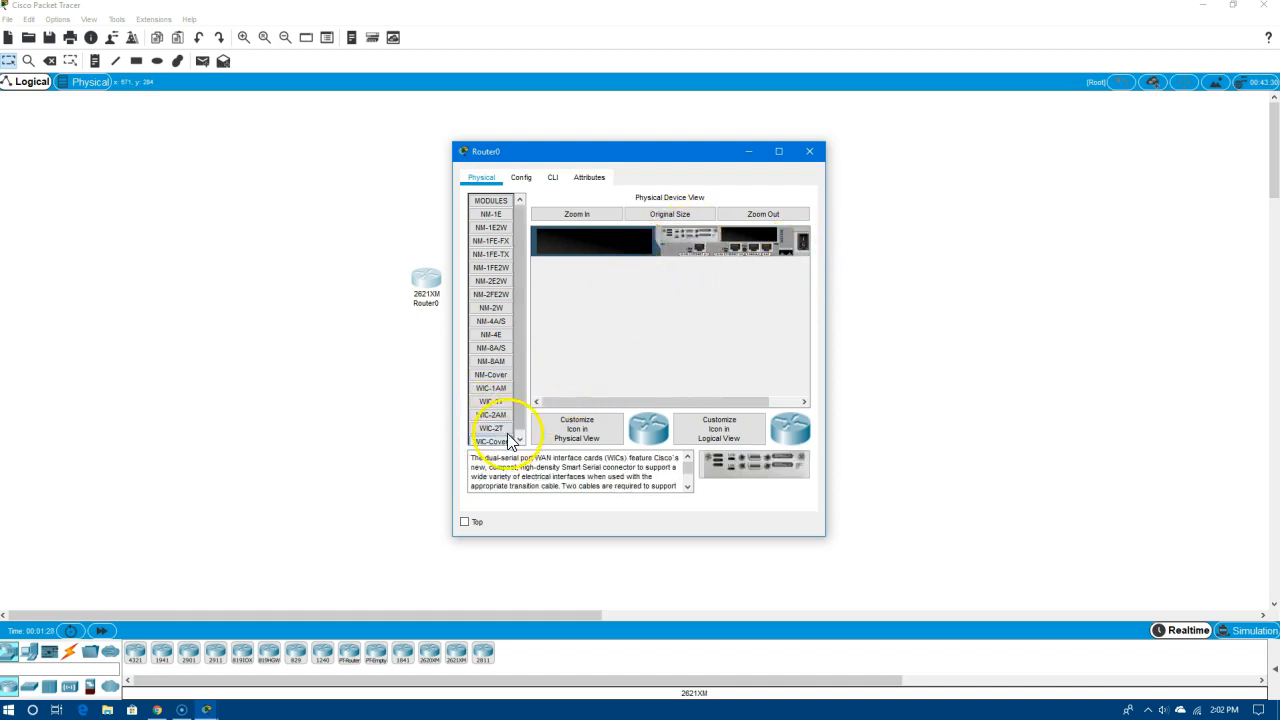
pyautogui.moveTo(493, 443); pyautogui.dragTo(739, 234)
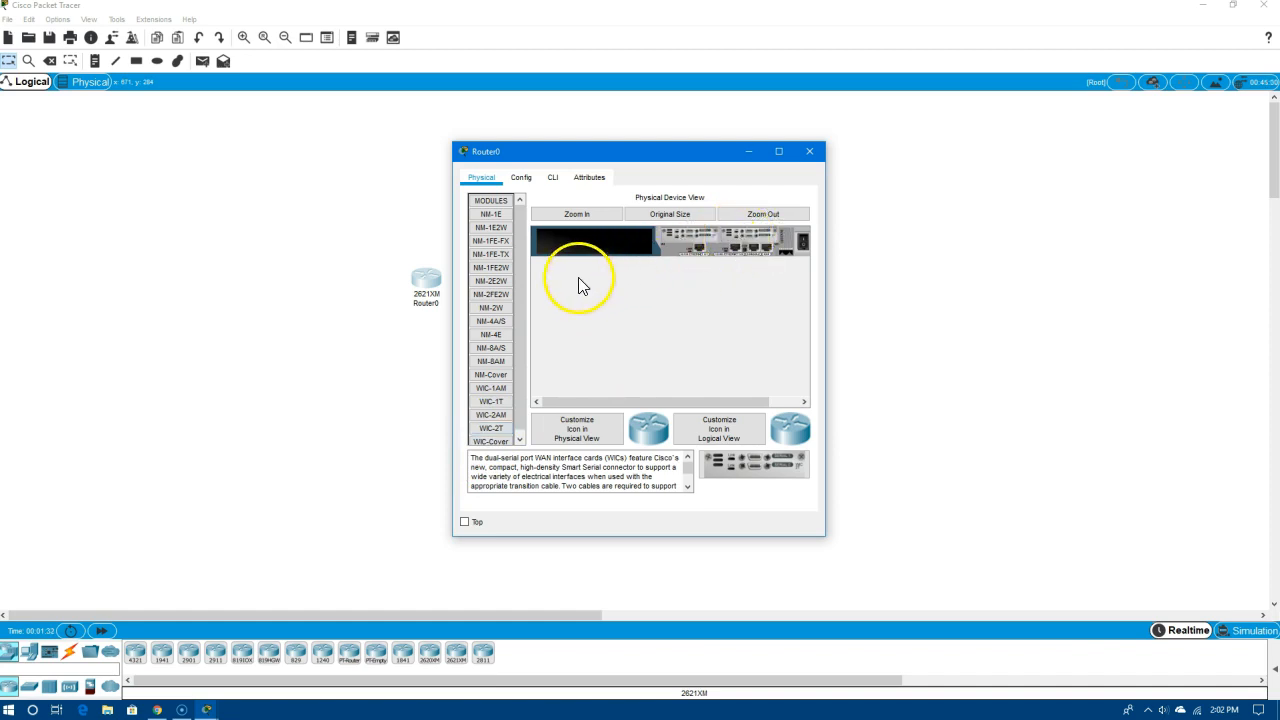
pyautogui.moveTo(520, 318); pyautogui.dragTo(519, 385)
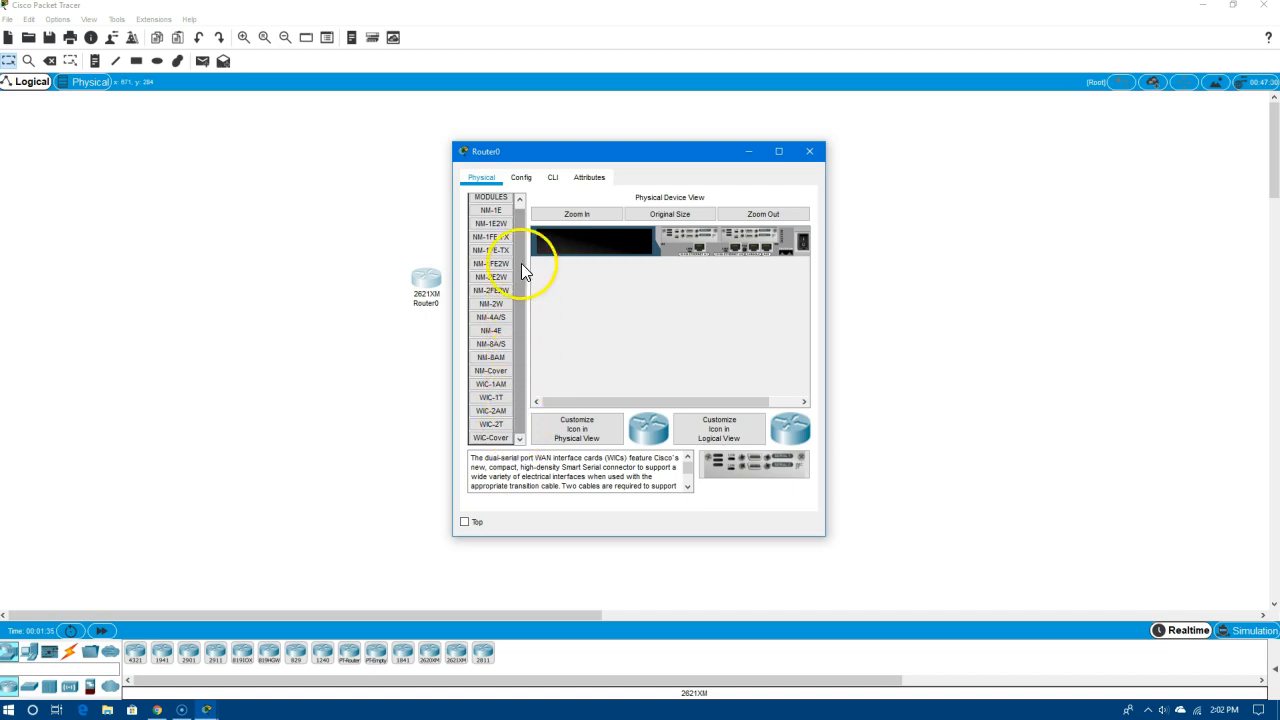
pyautogui.moveTo(496, 215); pyautogui.dragTo(585, 258)
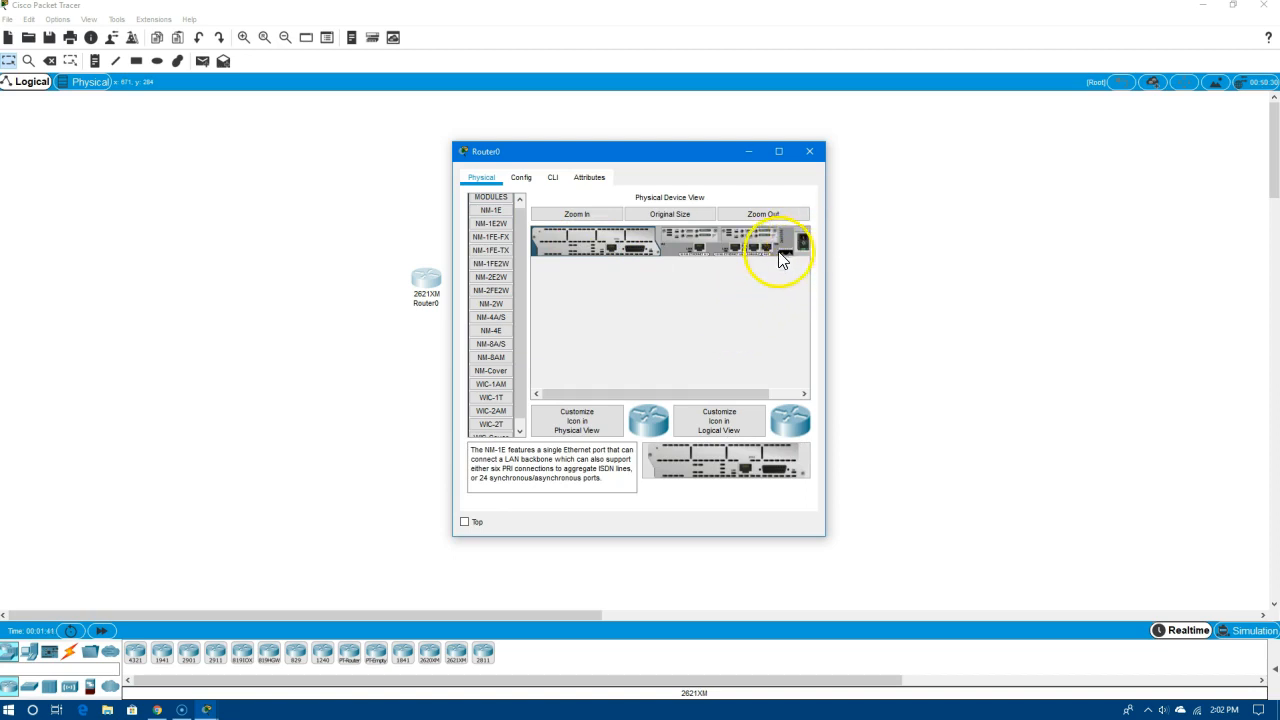
pyautogui.click(810, 152)
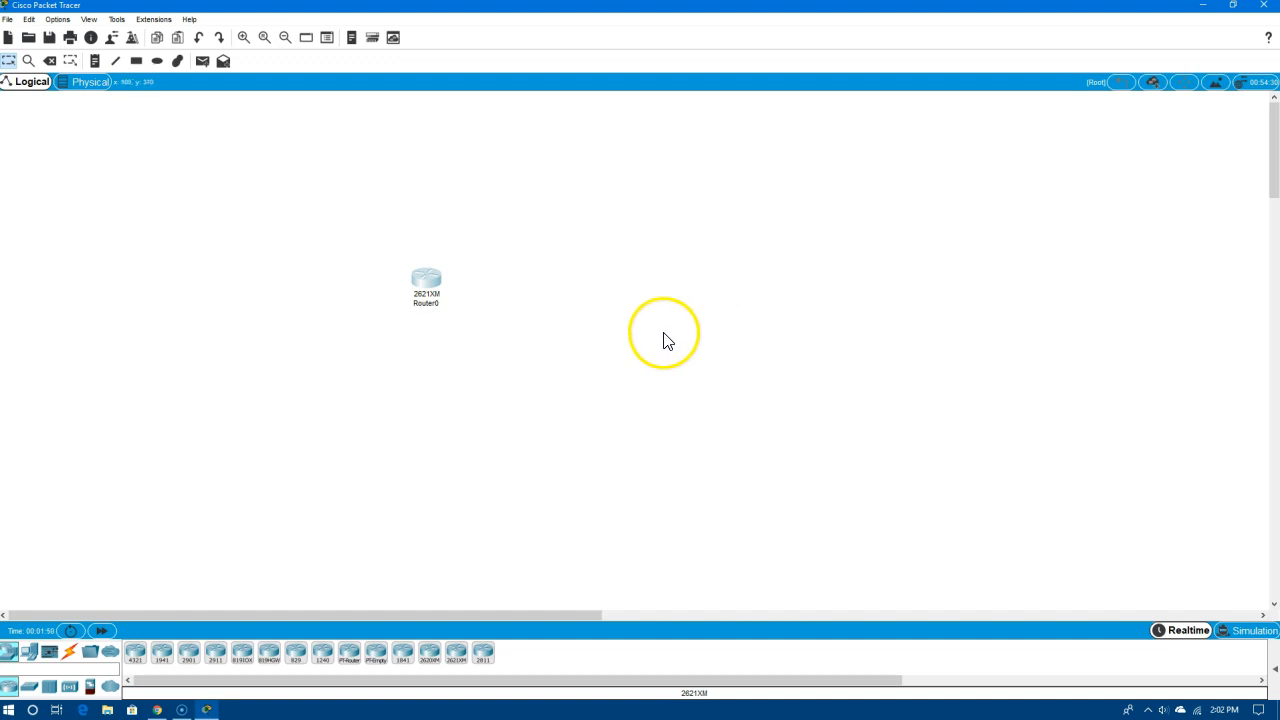
# Duplicate the equipped 2621XM router four times, arranging four routers in a row and the fifth below Router0(1)
pyautogui.moveTo(434, 328); pyautogui.dragTo(403, 245)
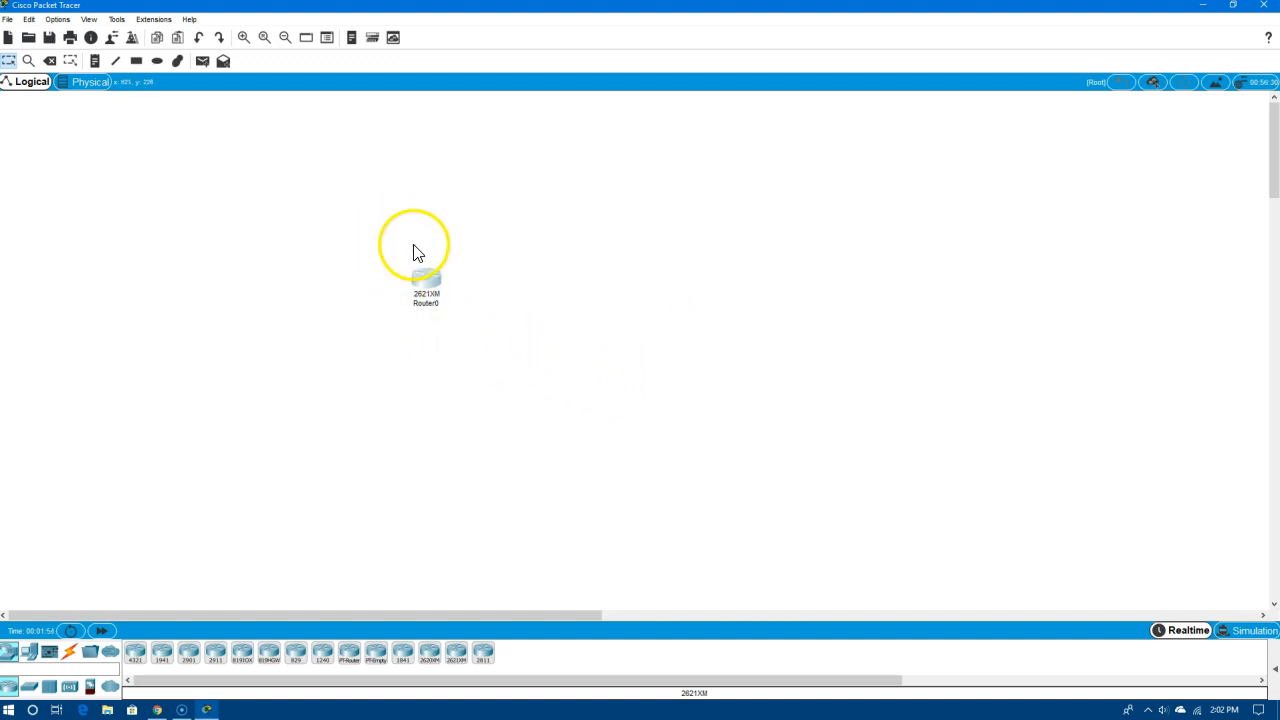
pyautogui.hotkey('ctrl', 'v')
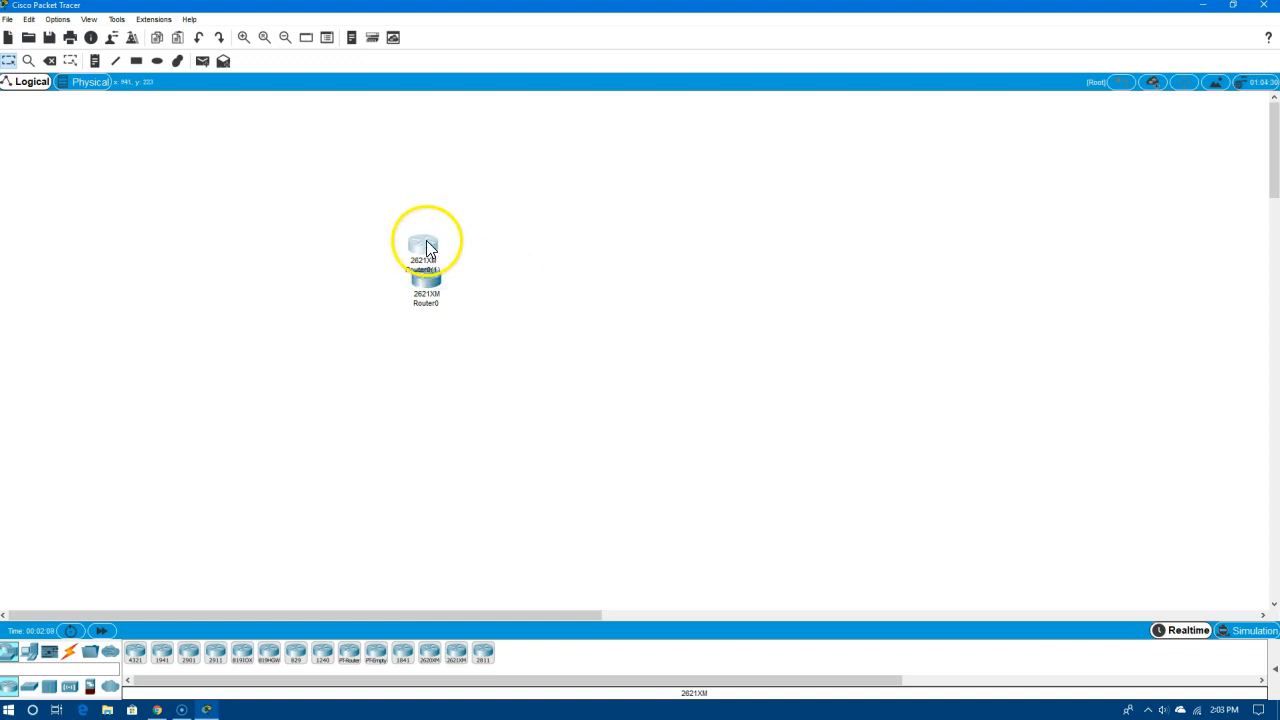
pyautogui.hotkey('ctrl', 'v')
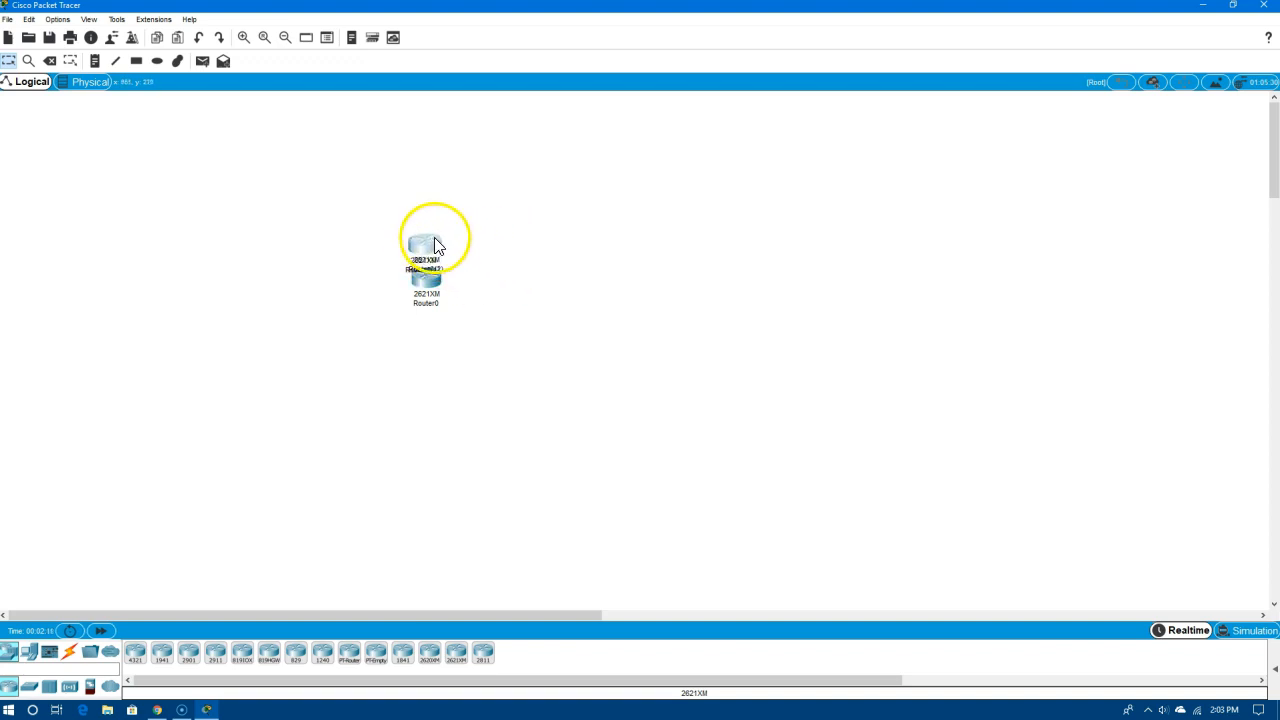
pyautogui.moveTo(435, 238); pyautogui.dragTo(585, 237)
pyautogui.moveTo(430, 250); pyautogui.dragTo(514, 246)
pyautogui.moveTo(446, 288); pyautogui.dragTo(640, 246)
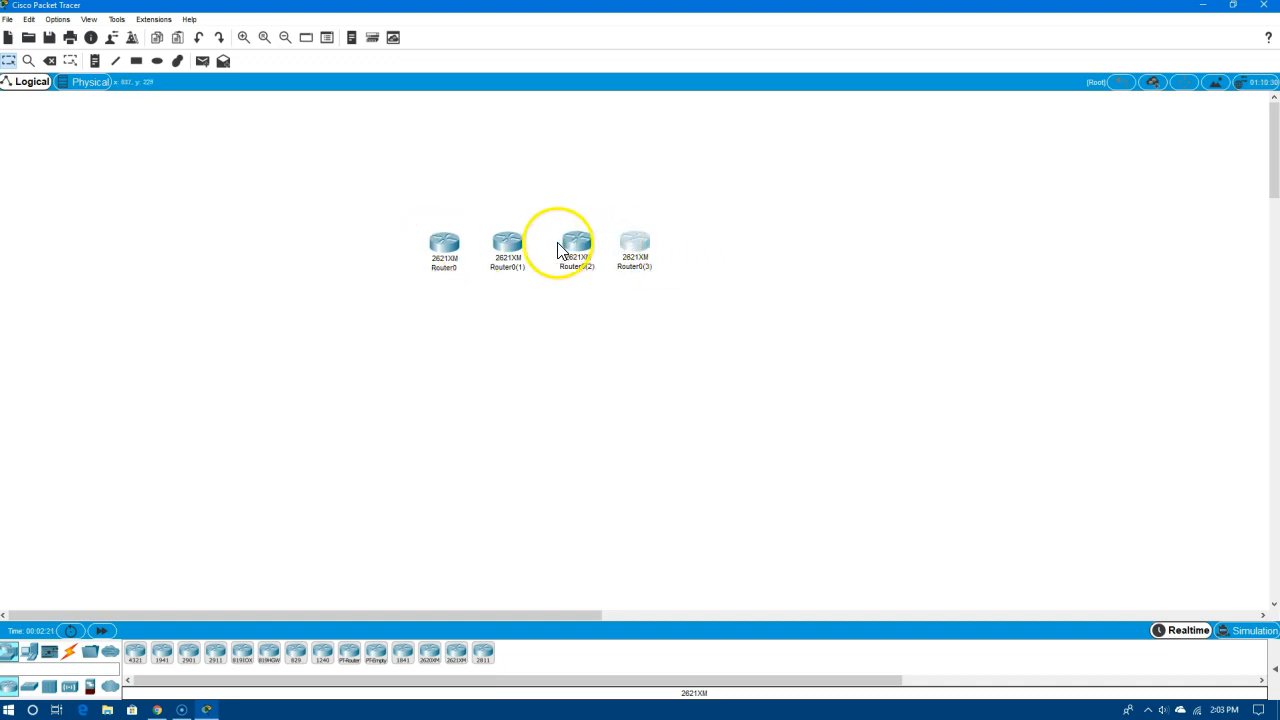
pyautogui.moveTo(440, 248); pyautogui.dragTo(518, 361)
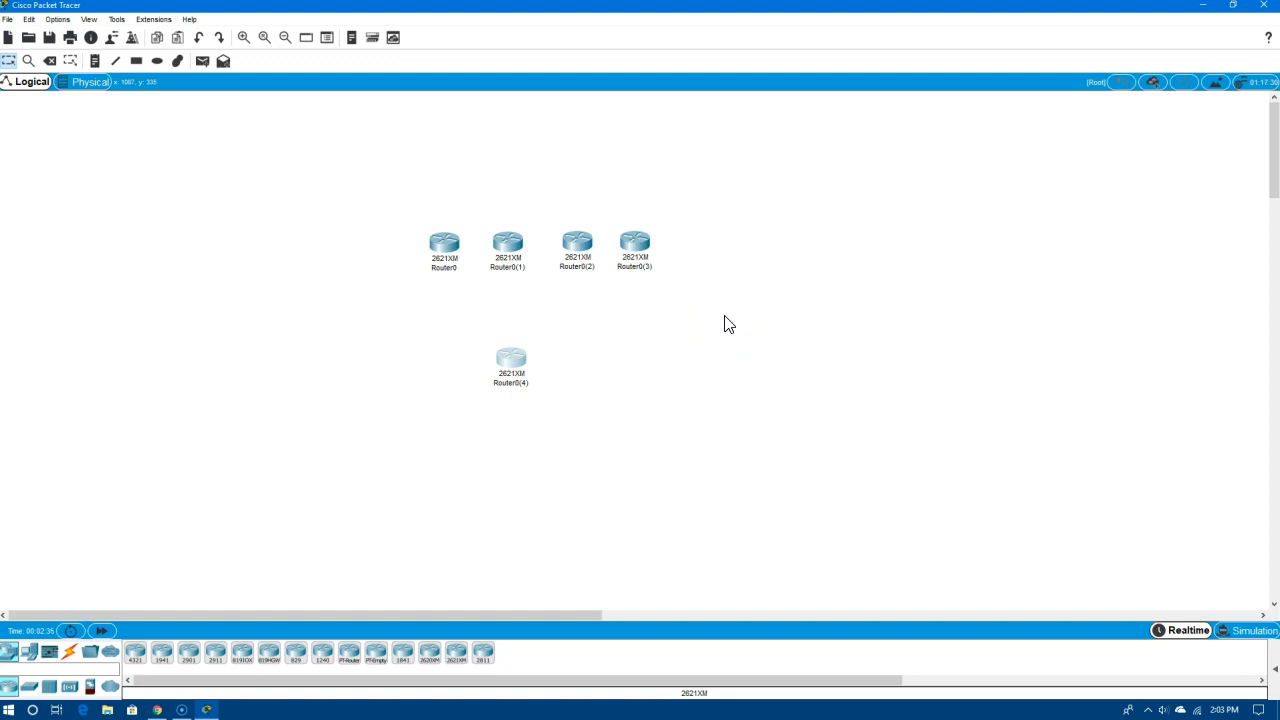
# Place a Server-PT end device below and between Router0(2) and Router0(3)
pyautogui.click(31, 654)
pyautogui.click(72, 652)
pyautogui.click(28, 655)
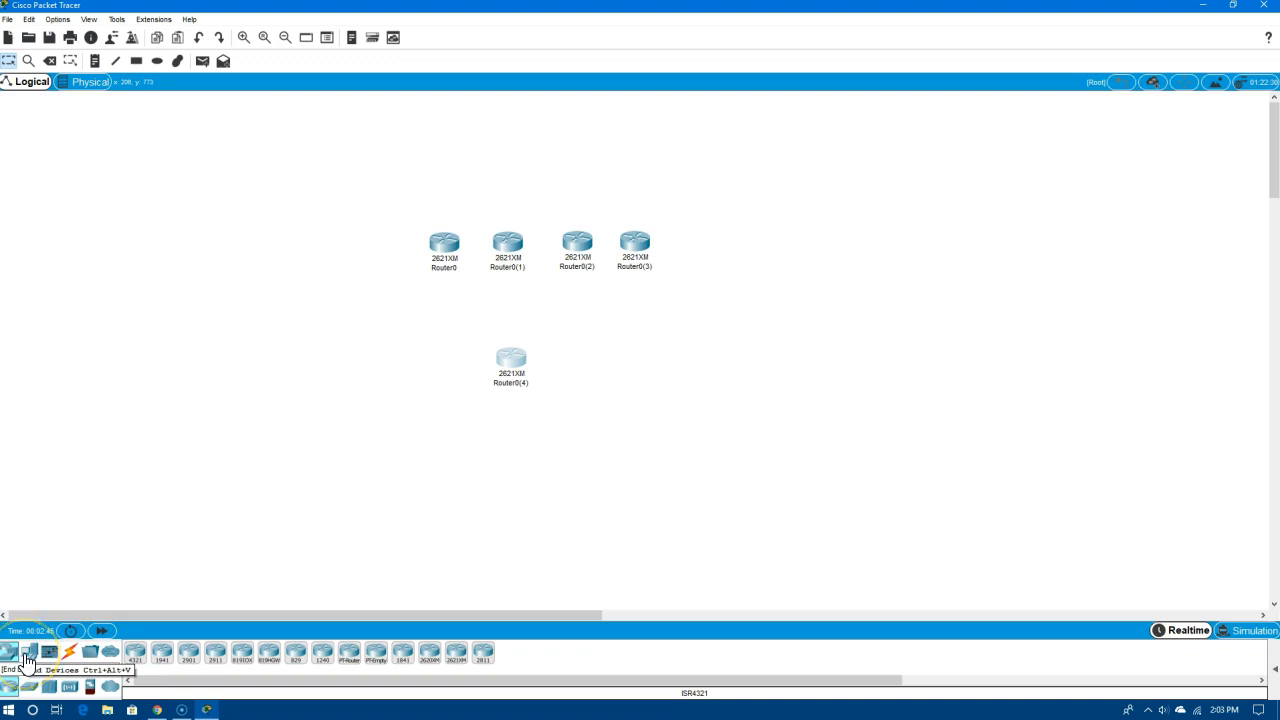
pyautogui.click(215, 657)
pyautogui.moveTo(215, 660); pyautogui.dragTo(603, 397)
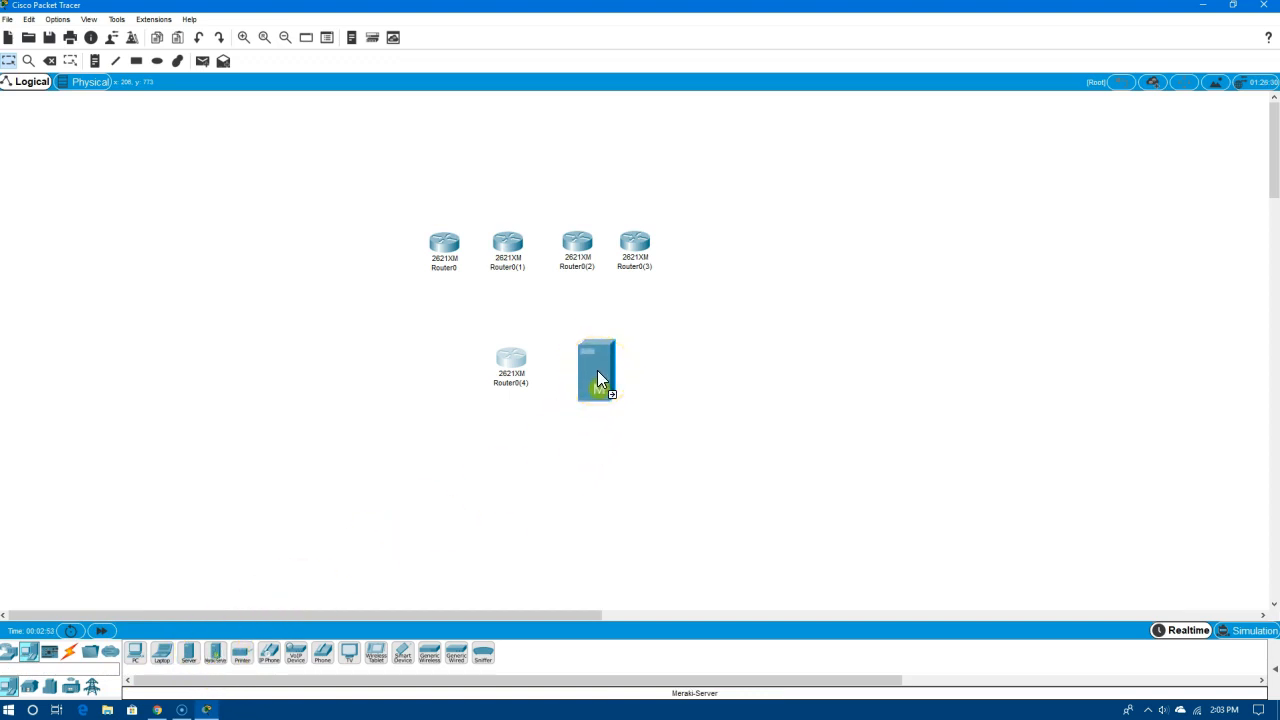
pyautogui.moveTo(387, 446); pyautogui.dragTo(584, 455)
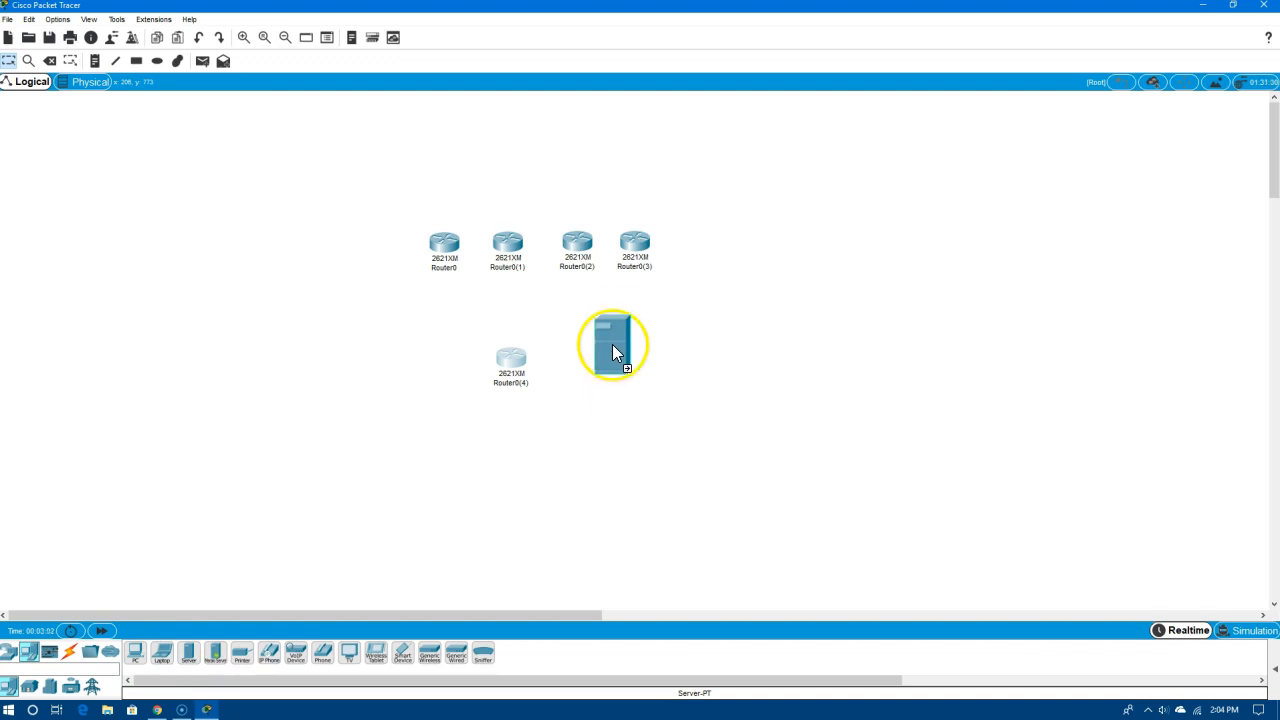
pyautogui.moveTo(604, 324); pyautogui.dragTo(604, 325)
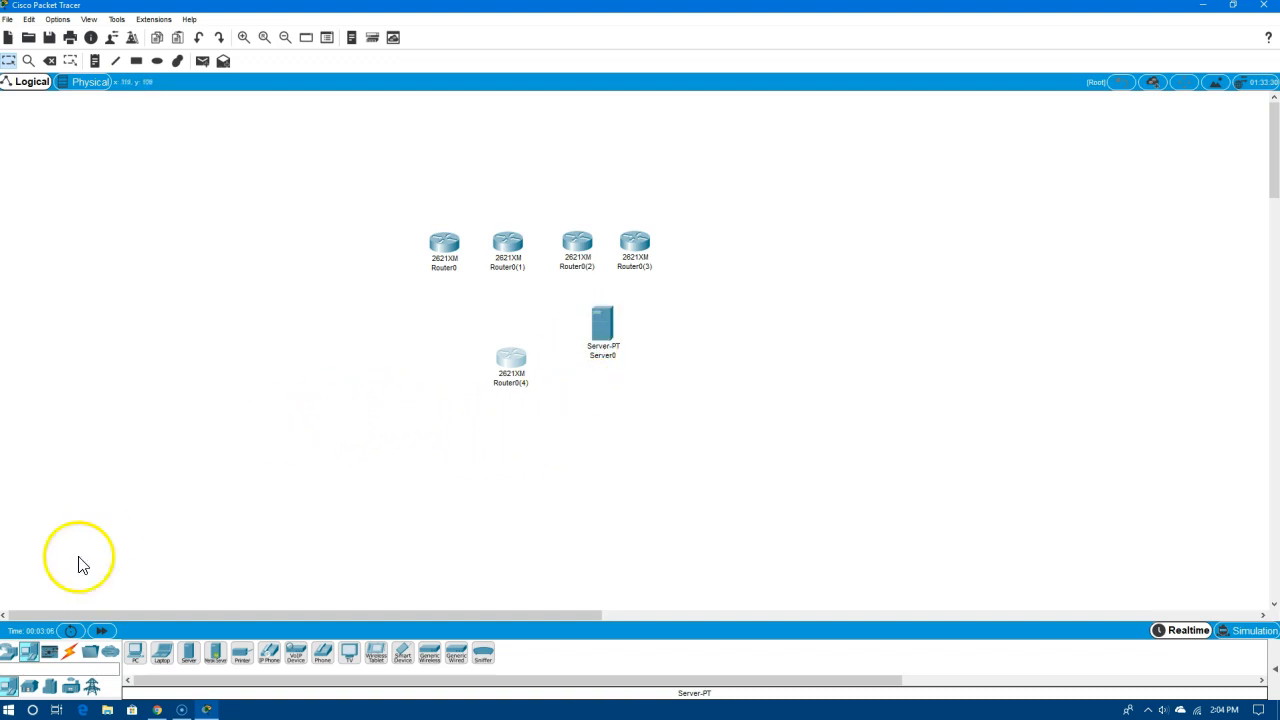
# Add two more Server-PT devices, one above Router0(2) and one above Router0(3)
pyautogui.moveTo(188, 655); pyautogui.dragTo(583, 232)
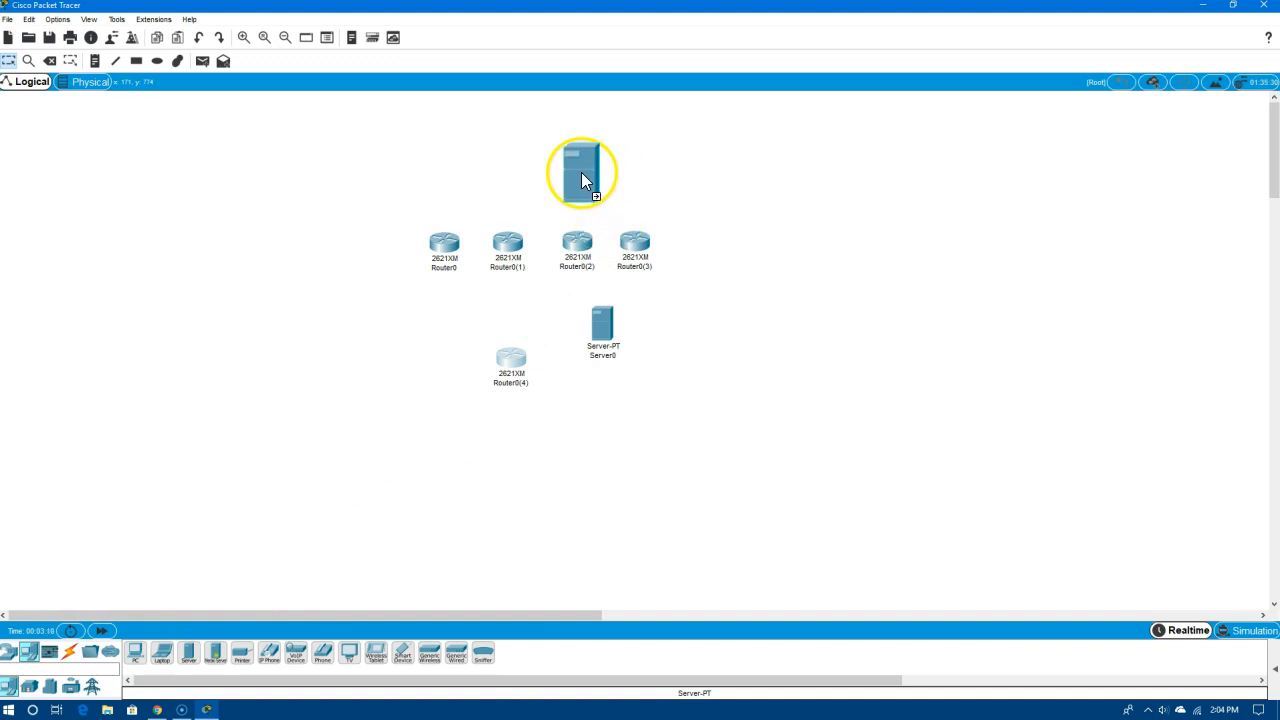
pyautogui.moveTo(576, 177); pyautogui.dragTo(575, 177)
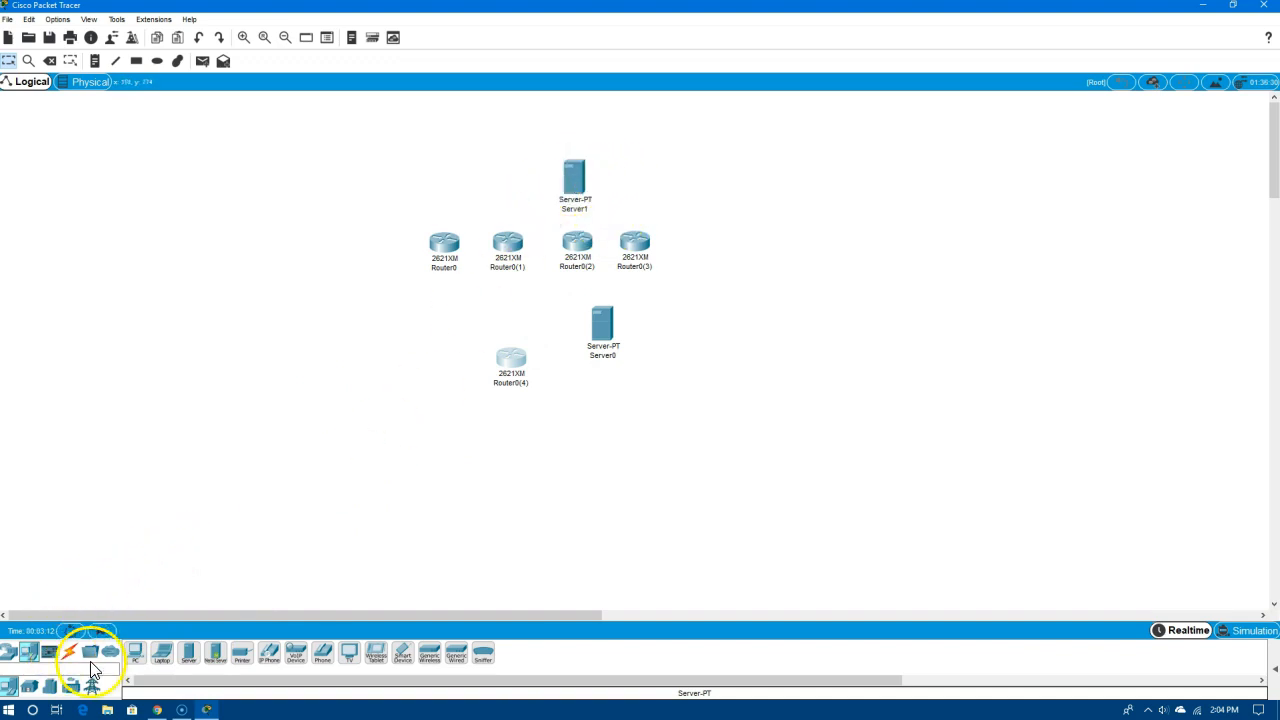
pyautogui.moveTo(190, 655); pyautogui.dragTo(504, 304)
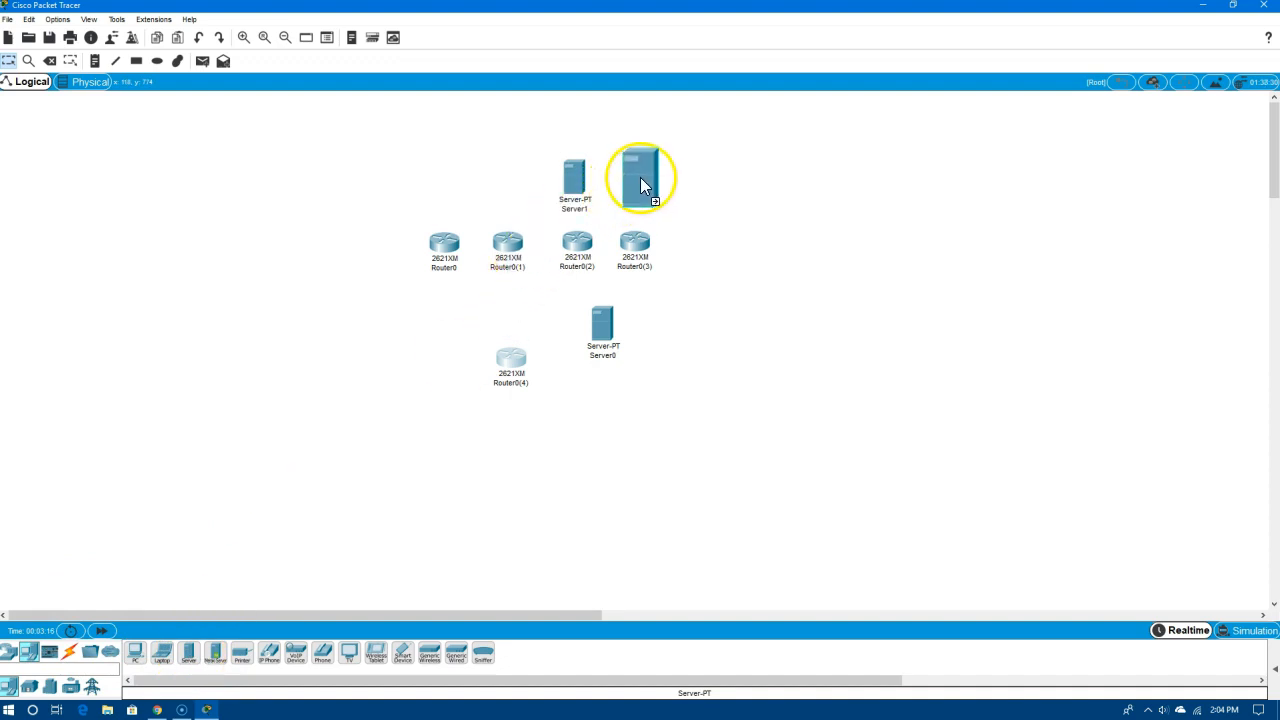
pyautogui.moveTo(640, 178); pyautogui.dragTo(640, 179)
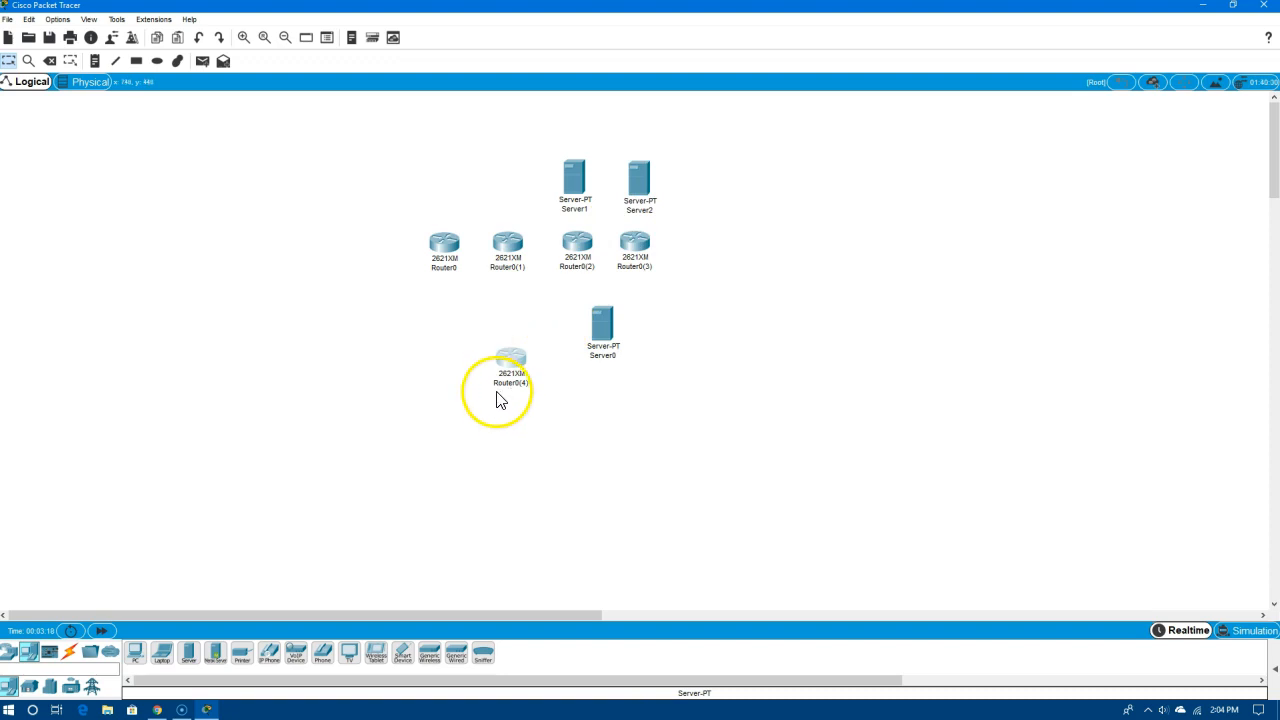
# Place a fourth Server-PT well below Router0(4), and shift Router0(4) slightly down to widen the gap beneath Router0(1)
pyautogui.click(189, 655)
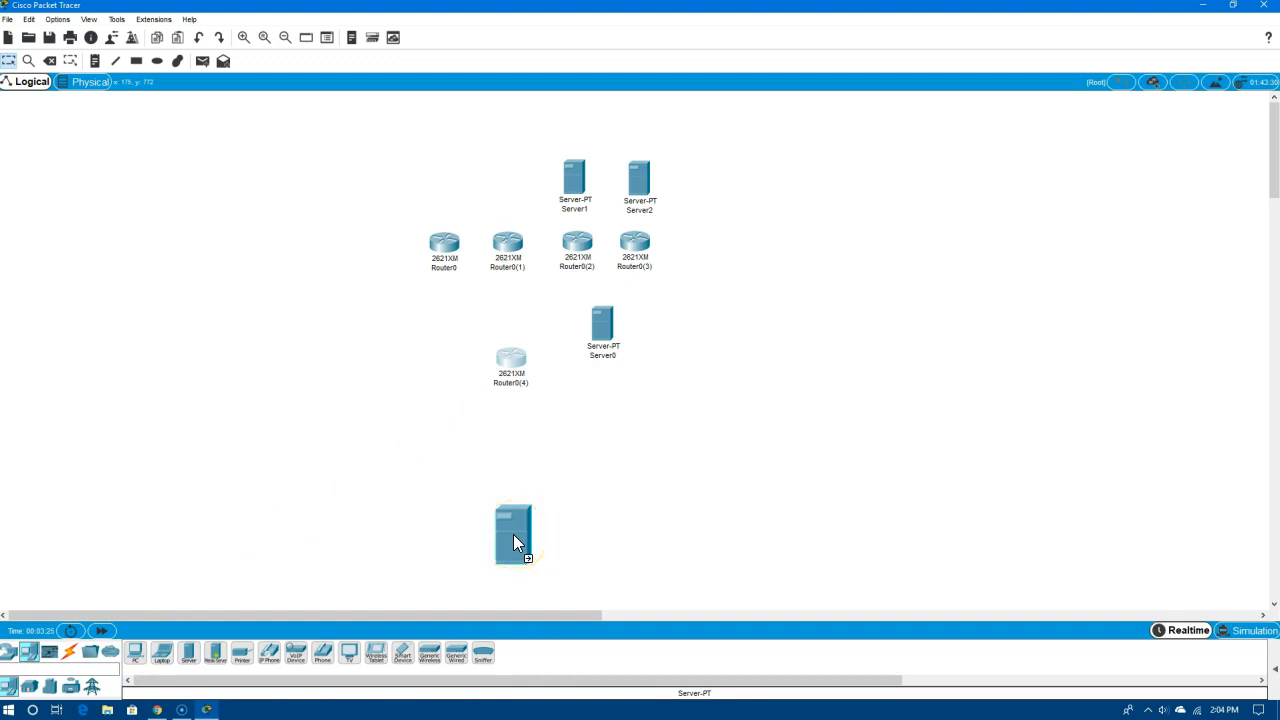
pyautogui.click(512, 563)
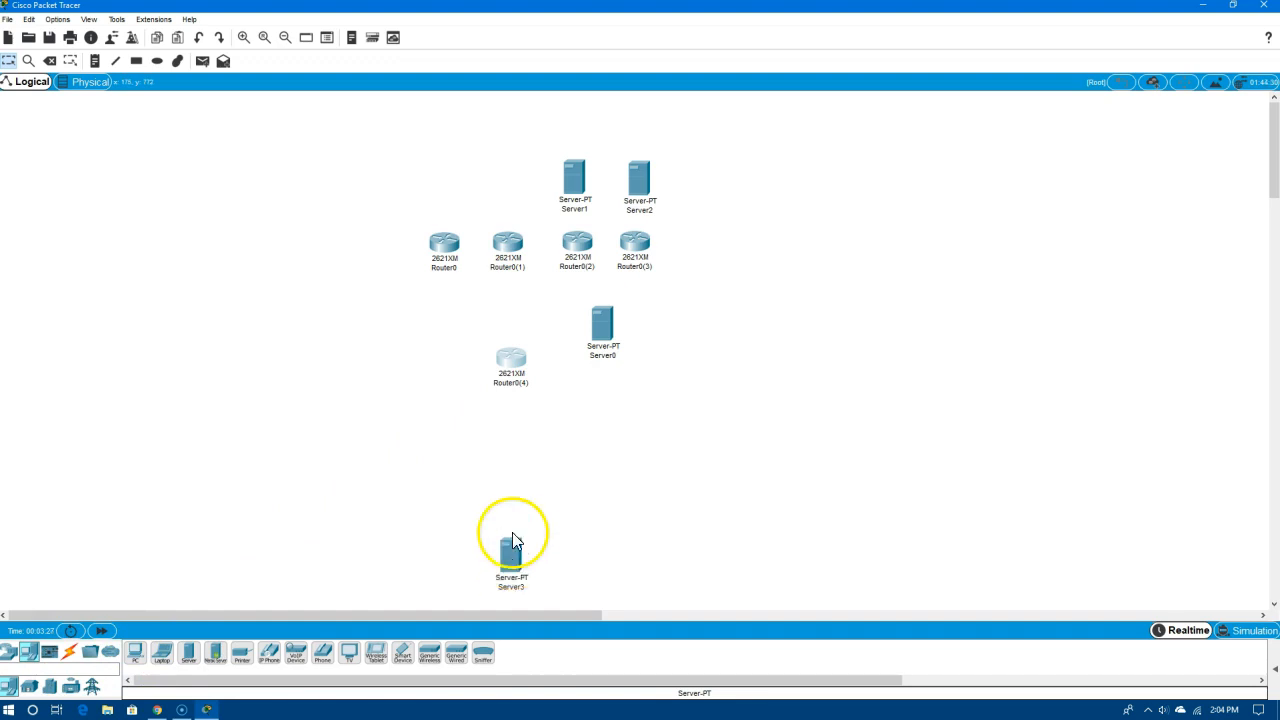
pyautogui.moveTo(508, 358); pyautogui.dragTo(508, 390)
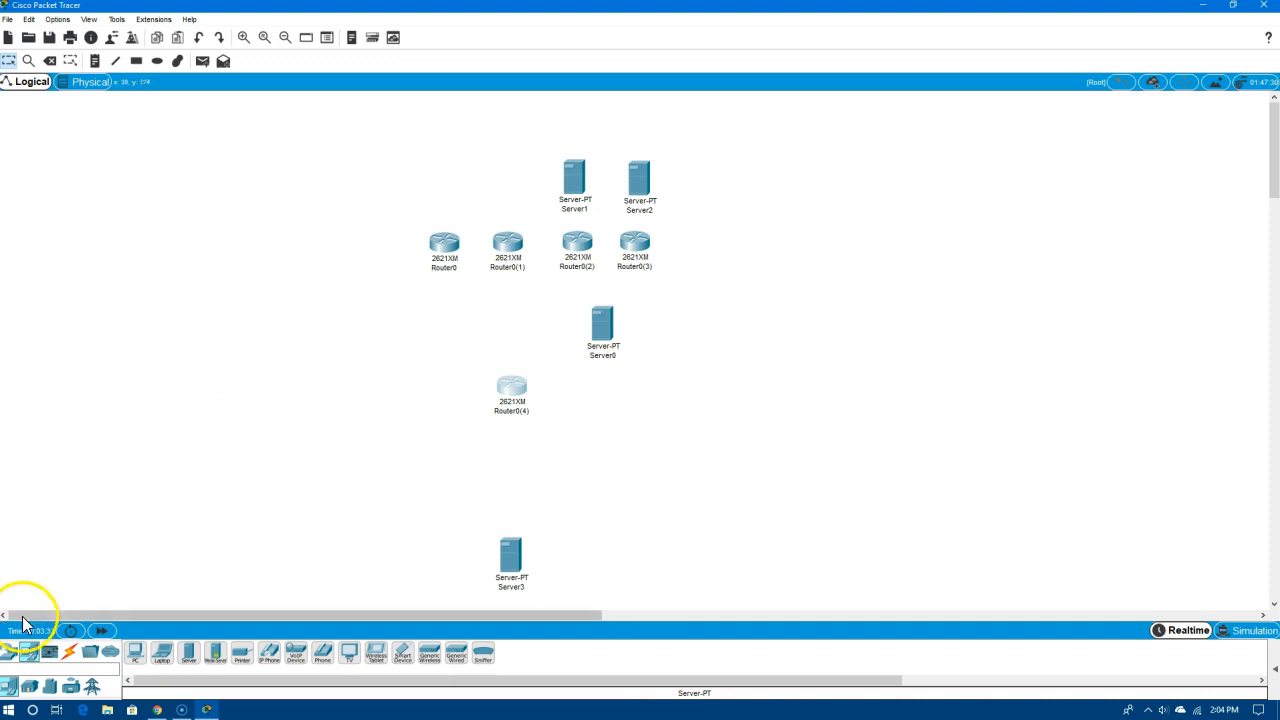
# Place a 5505 ASA security appliance between Router0(1) and Router0(4)
pyautogui.click(12, 660)
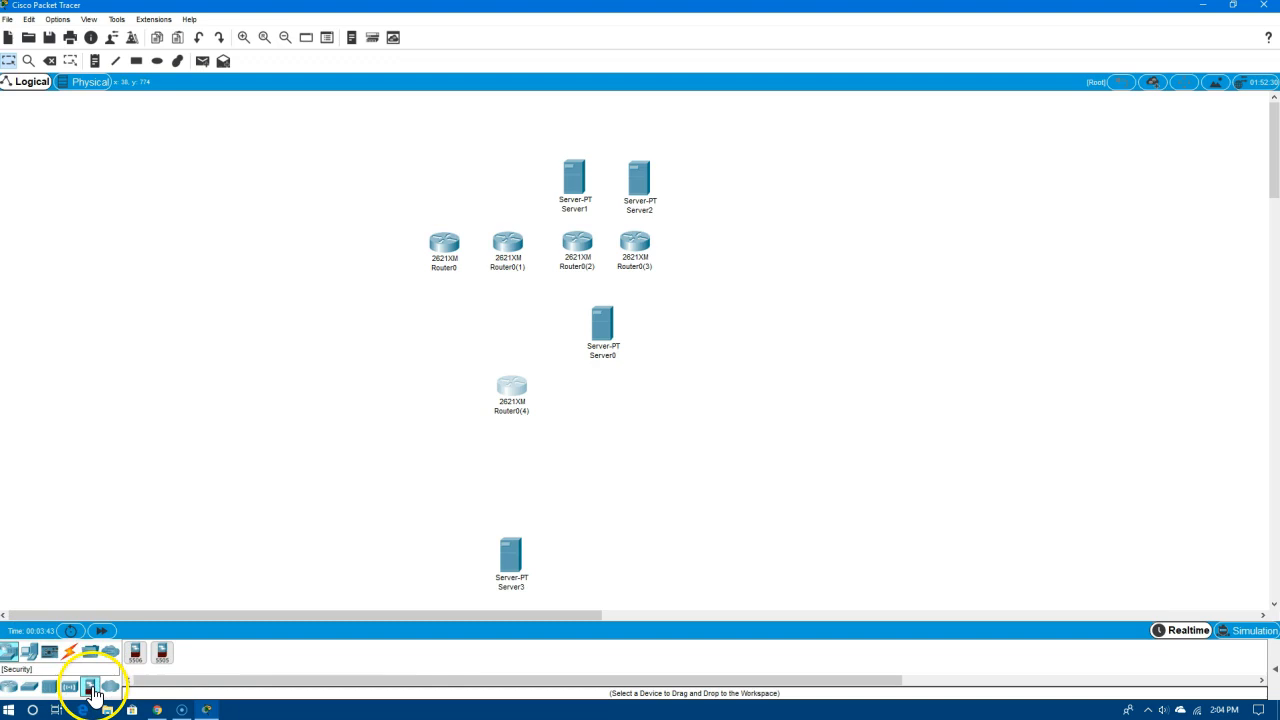
pyautogui.click(90, 688)
pyautogui.moveTo(158, 668); pyautogui.dragTo(514, 332)
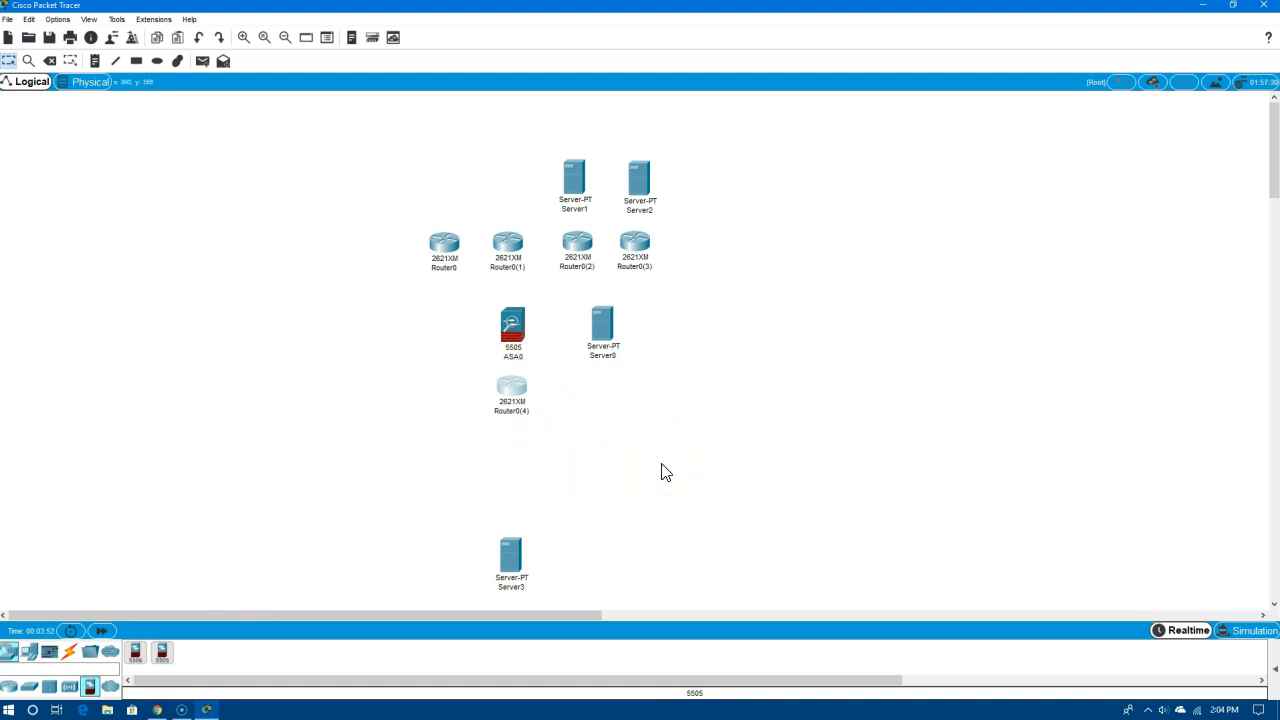
# Place four PCs, two on each side of Server3, and a laptop above and to the left of Router0
pyautogui.click(28, 653)
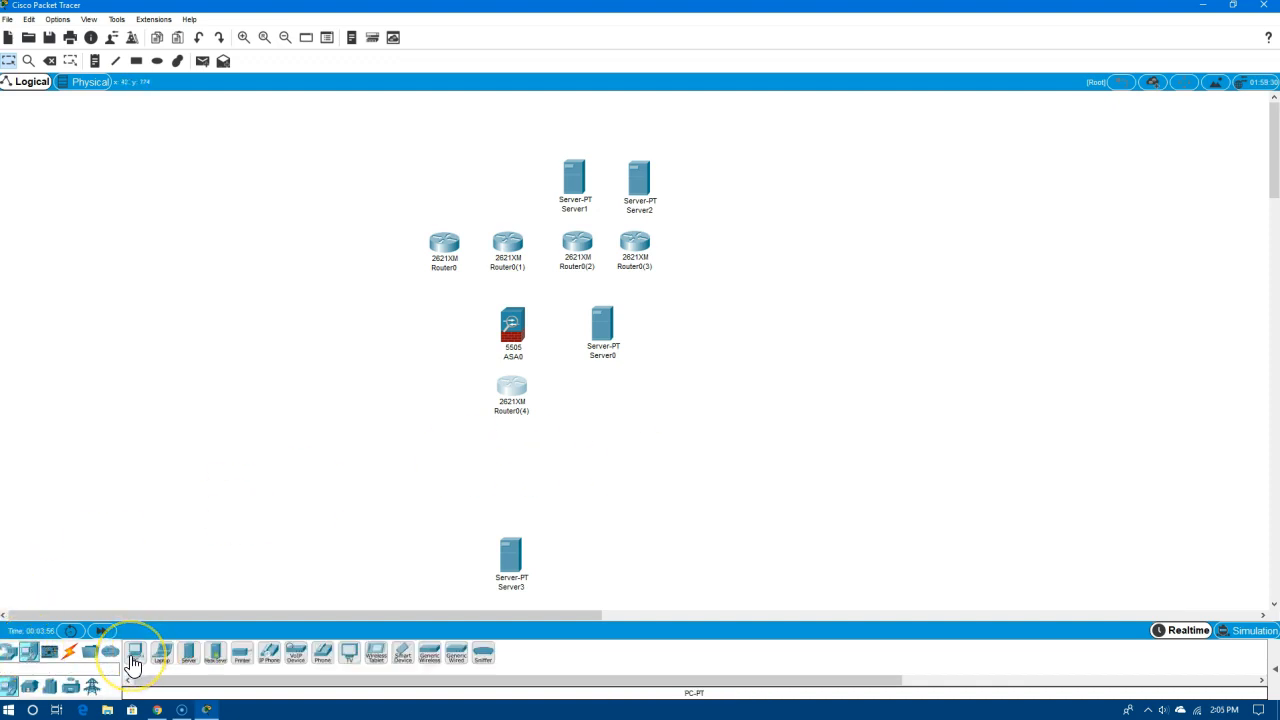
pyautogui.moveTo(133, 663); pyautogui.dragTo(479, 541)
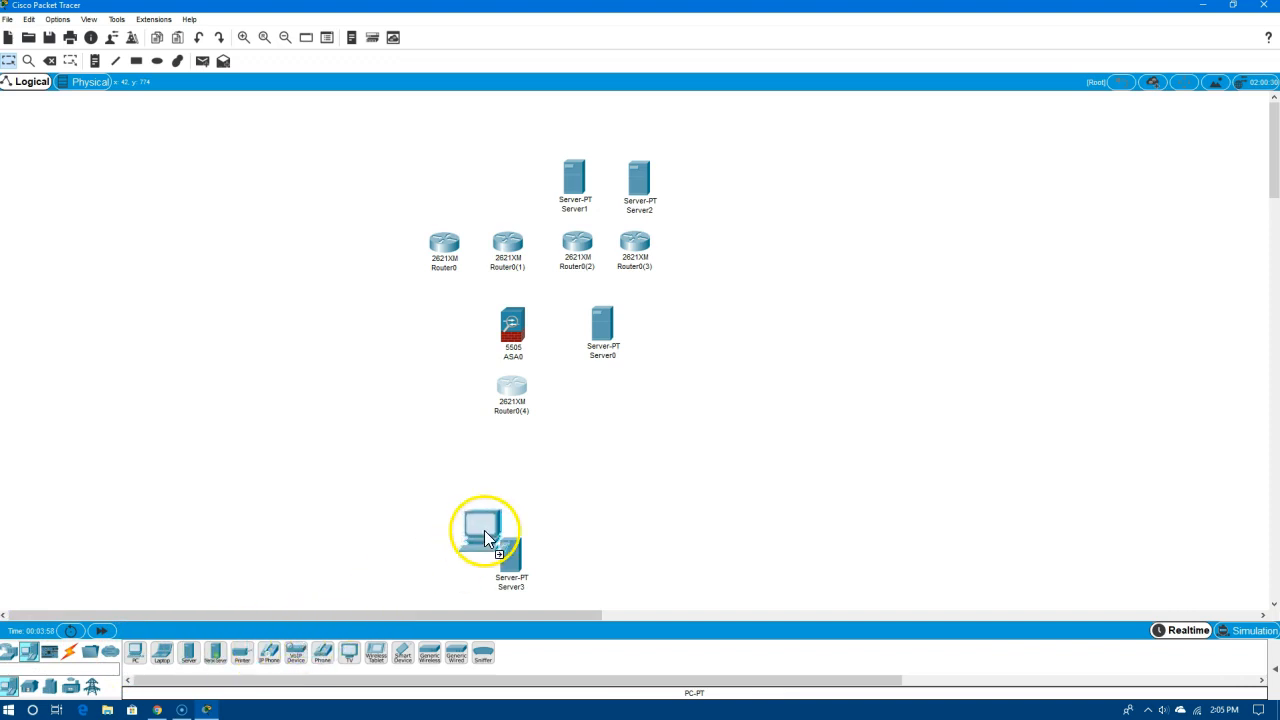
pyautogui.moveTo(379, 541); pyautogui.dragTo(379, 541)
pyautogui.click(157, 658)
pyautogui.moveTo(133, 657); pyautogui.dragTo(443, 556)
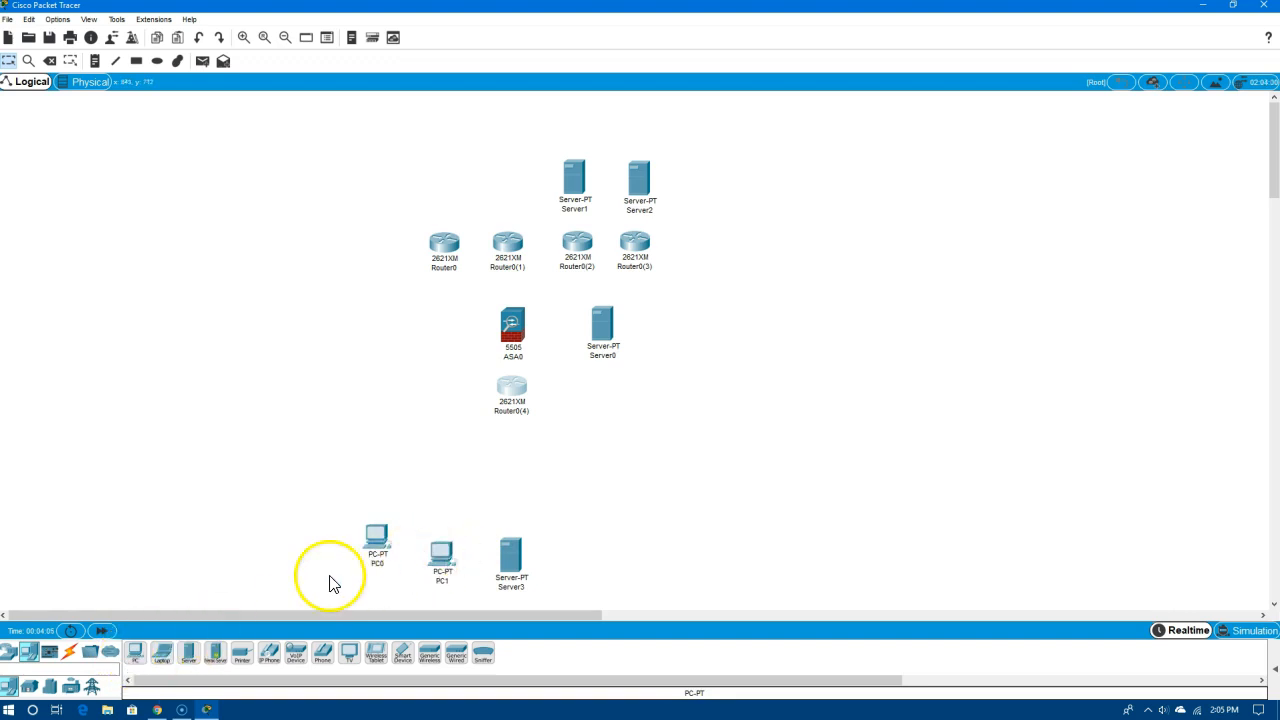
pyautogui.moveTo(135, 658); pyautogui.dragTo(524, 573)
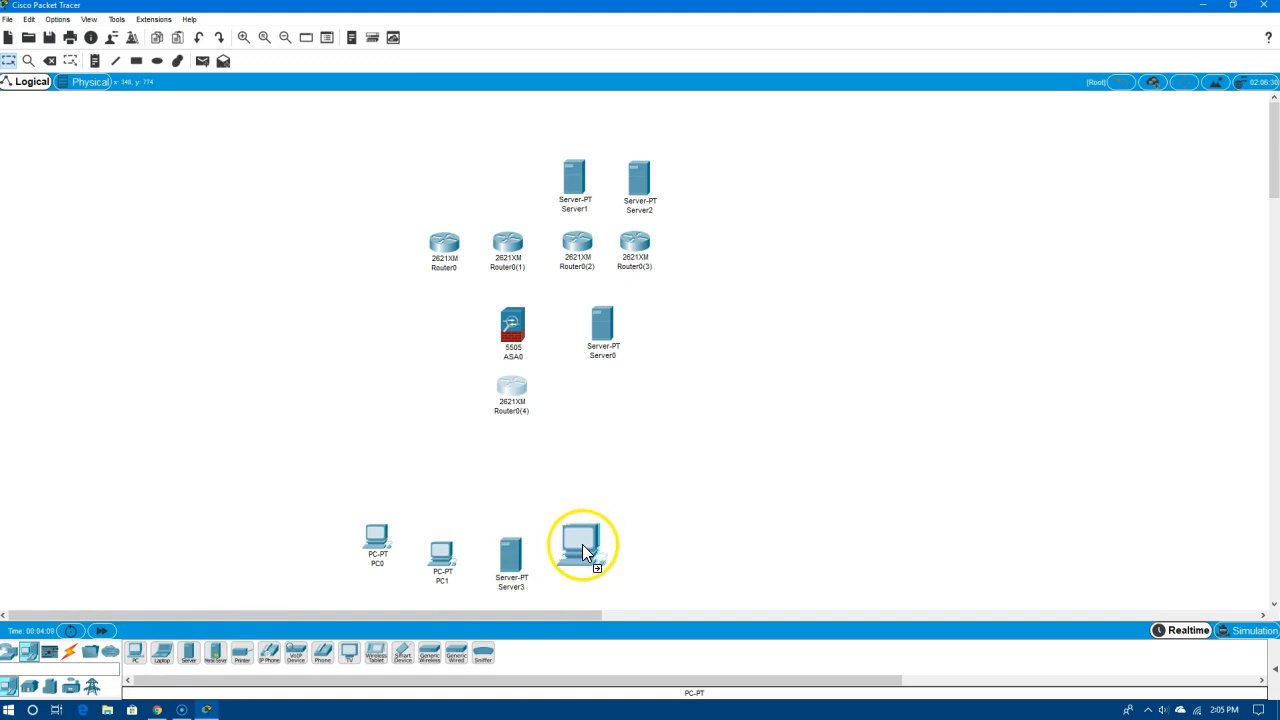
pyautogui.moveTo(589, 555); pyautogui.dragTo(589, 555)
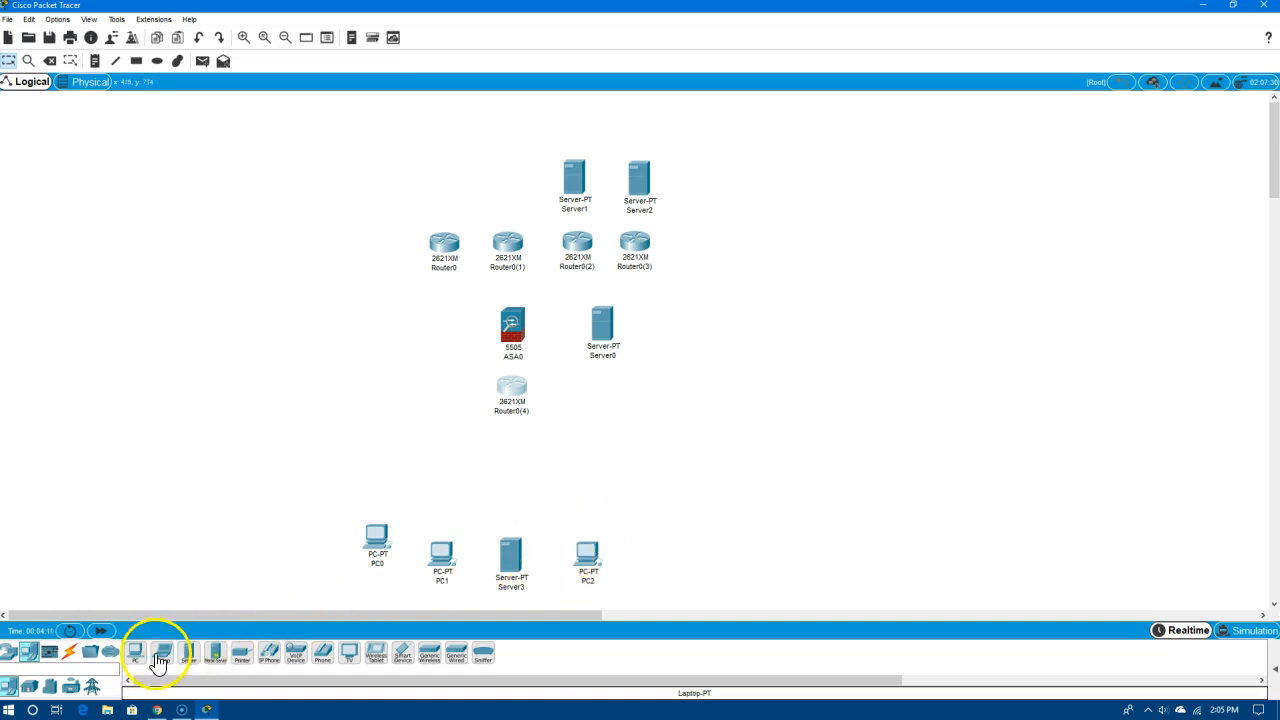
pyautogui.moveTo(142, 665); pyautogui.dragTo(634, 531)
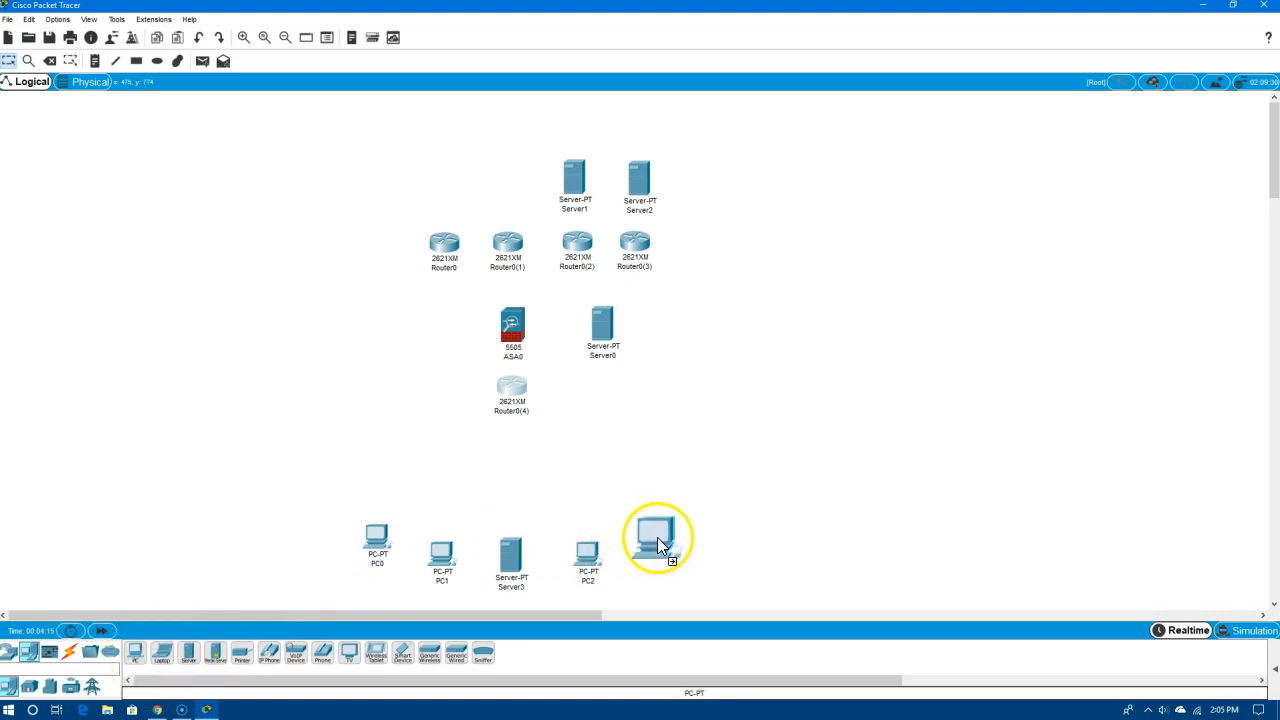
pyautogui.moveTo(657, 537); pyautogui.dragTo(657, 538)
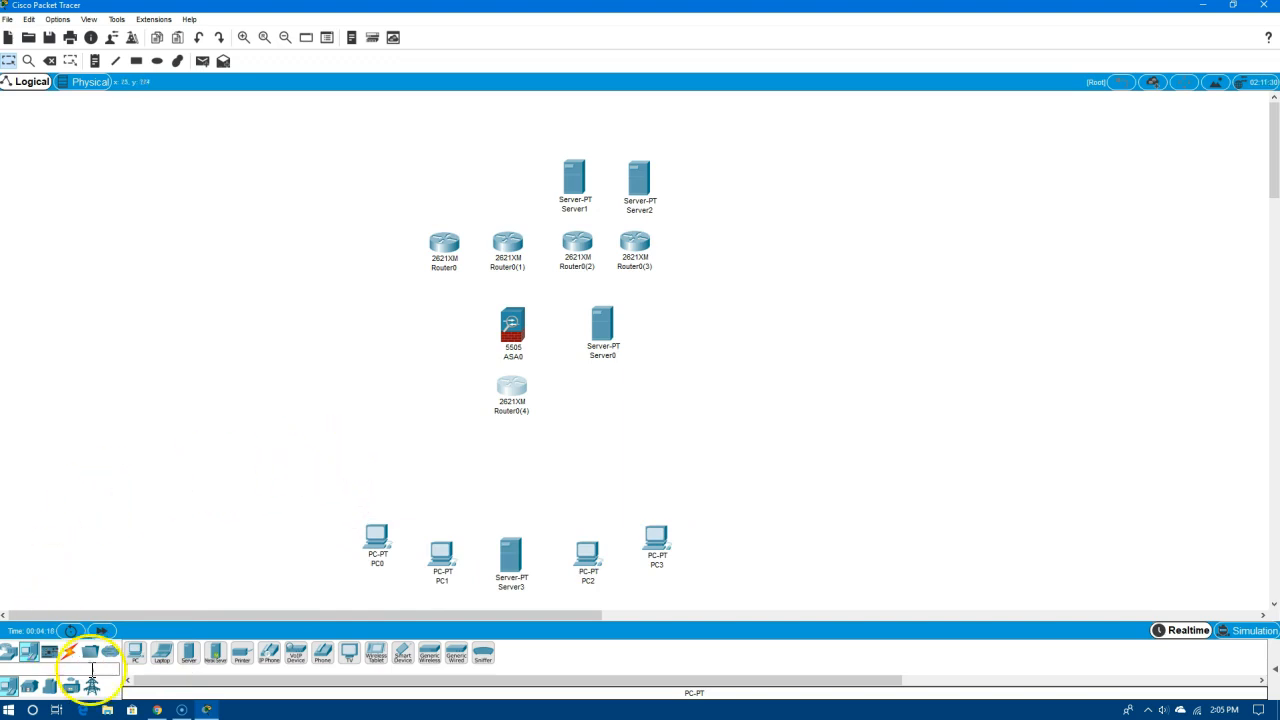
pyautogui.moveTo(155, 665); pyautogui.dragTo(293, 274)
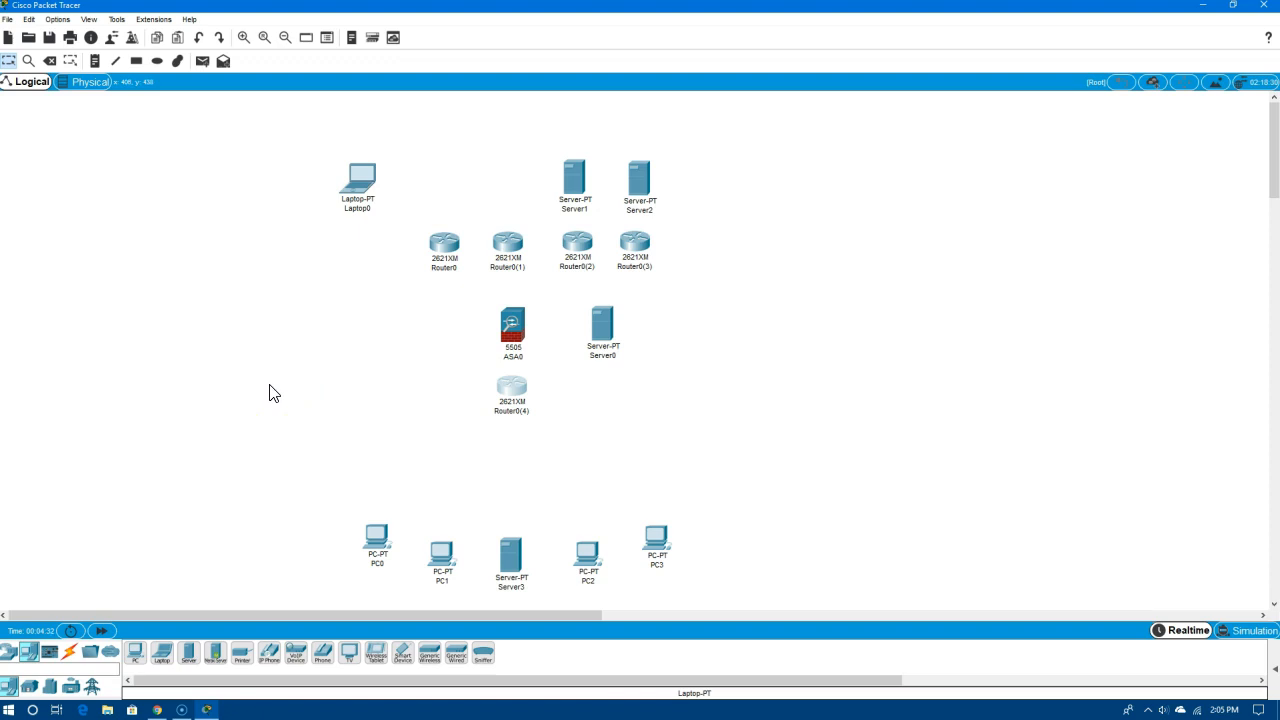
# Place a 2960-24TT switch below Router0(4) and a 2950-24 switch to its right
pyautogui.click(10, 656)
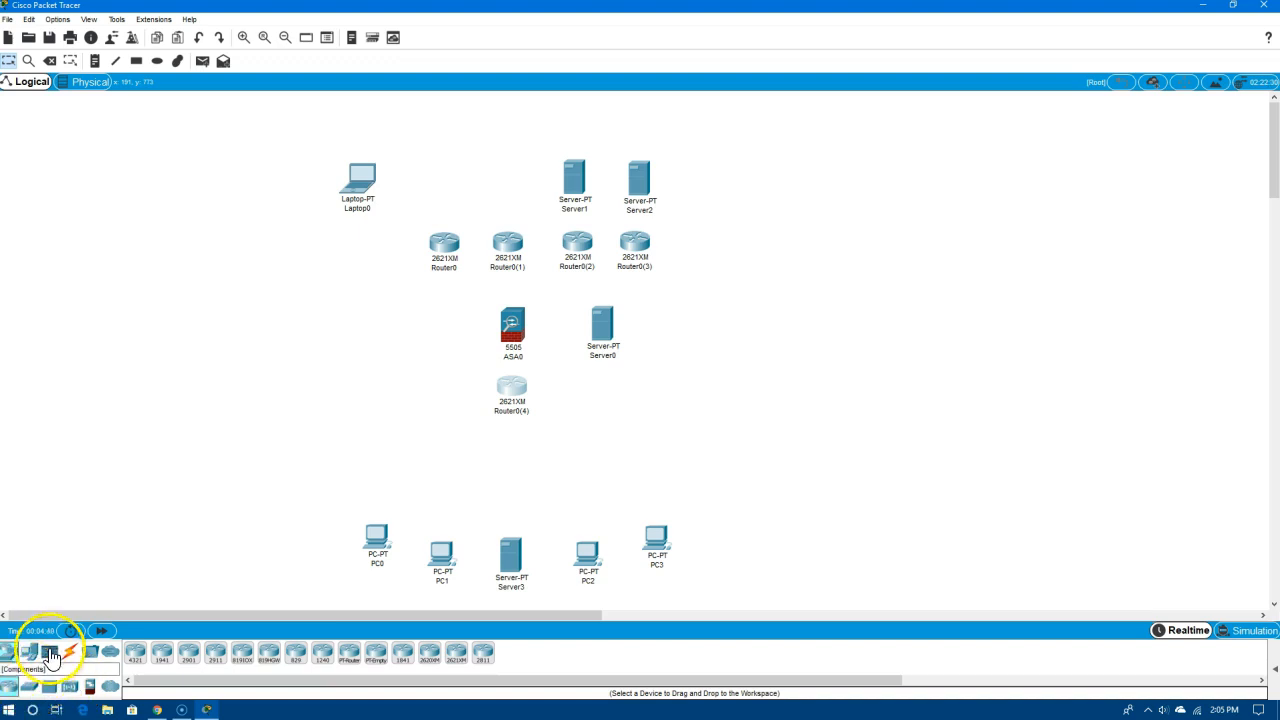
pyautogui.click(51, 688)
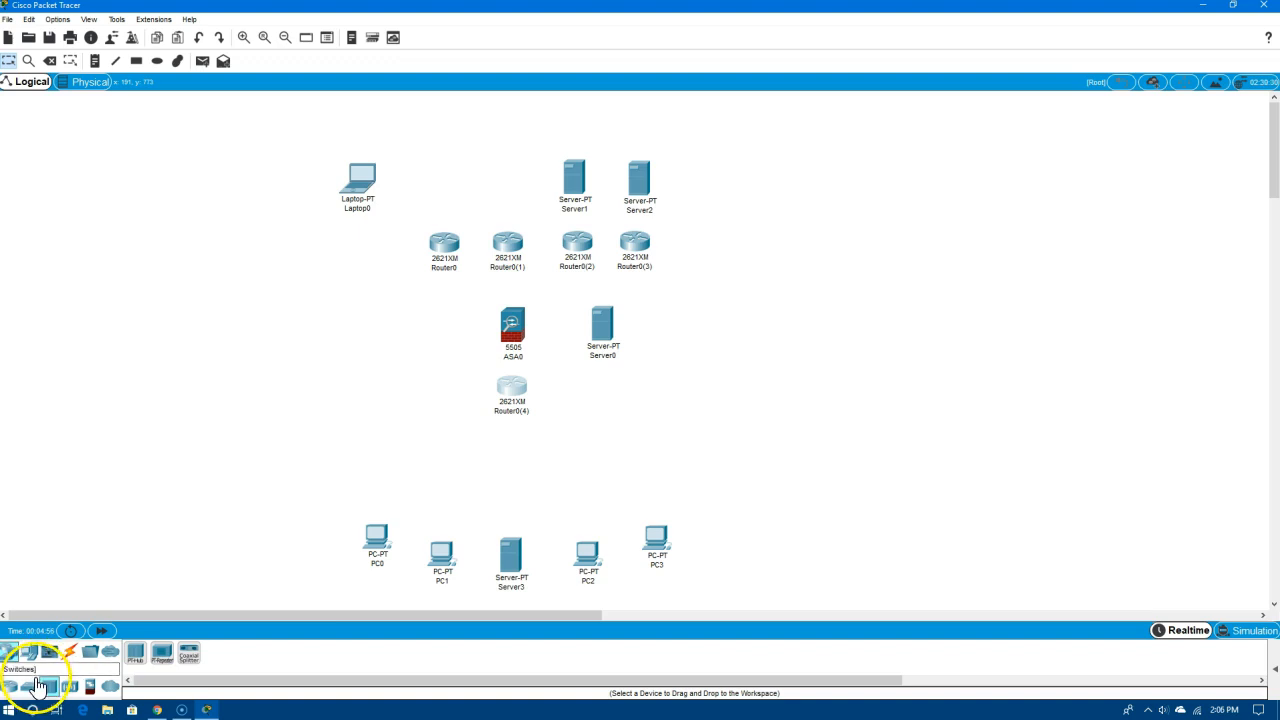
pyautogui.click(36, 682)
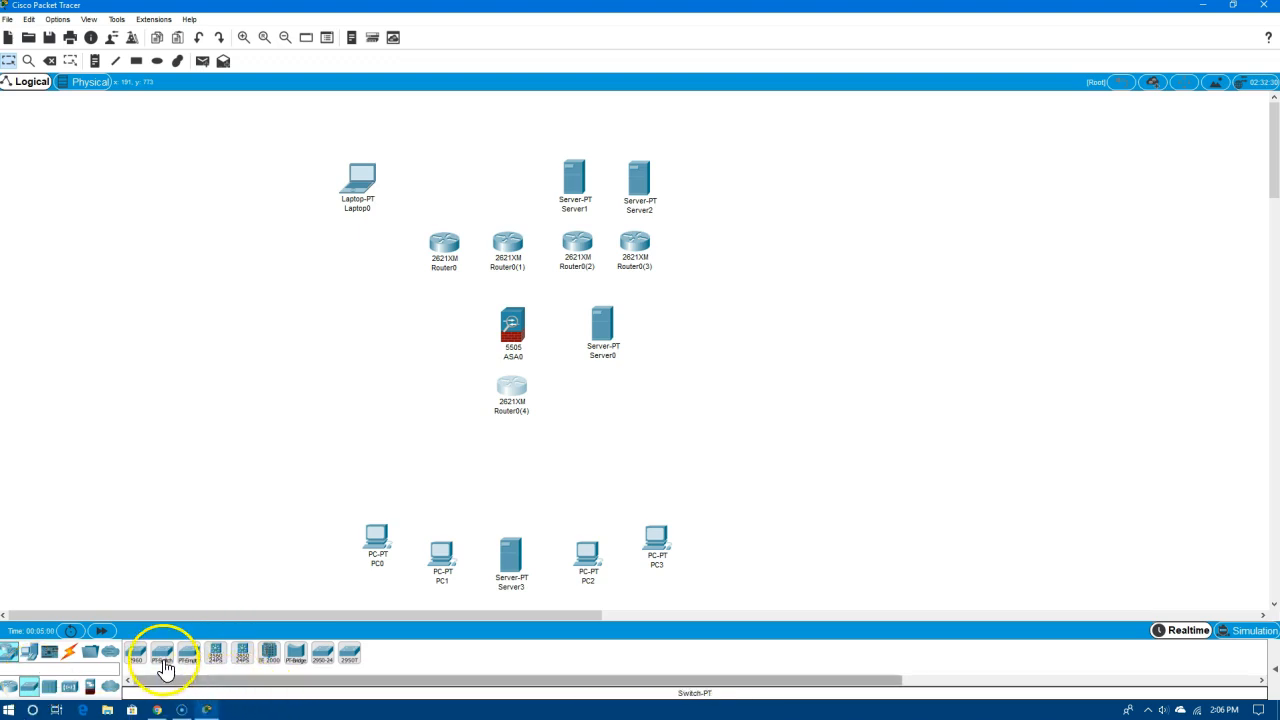
pyautogui.moveTo(130, 662); pyautogui.dragTo(509, 523)
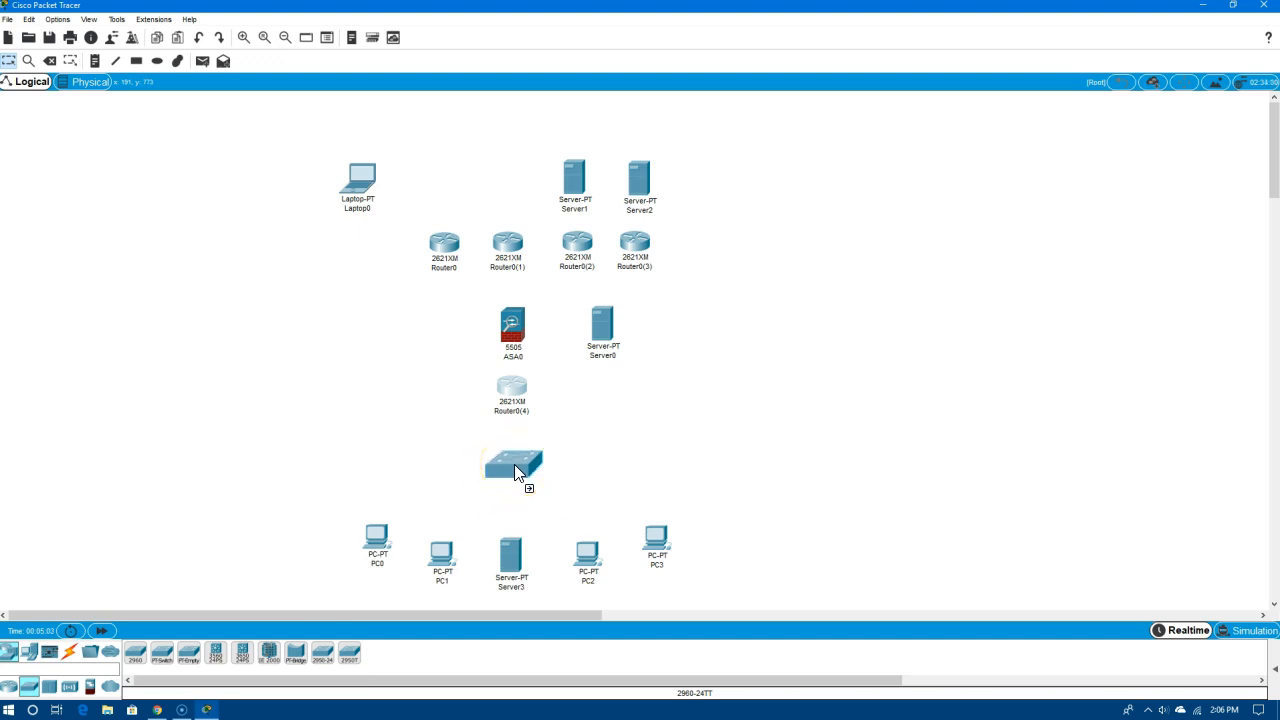
pyautogui.moveTo(514, 466); pyautogui.dragTo(514, 468)
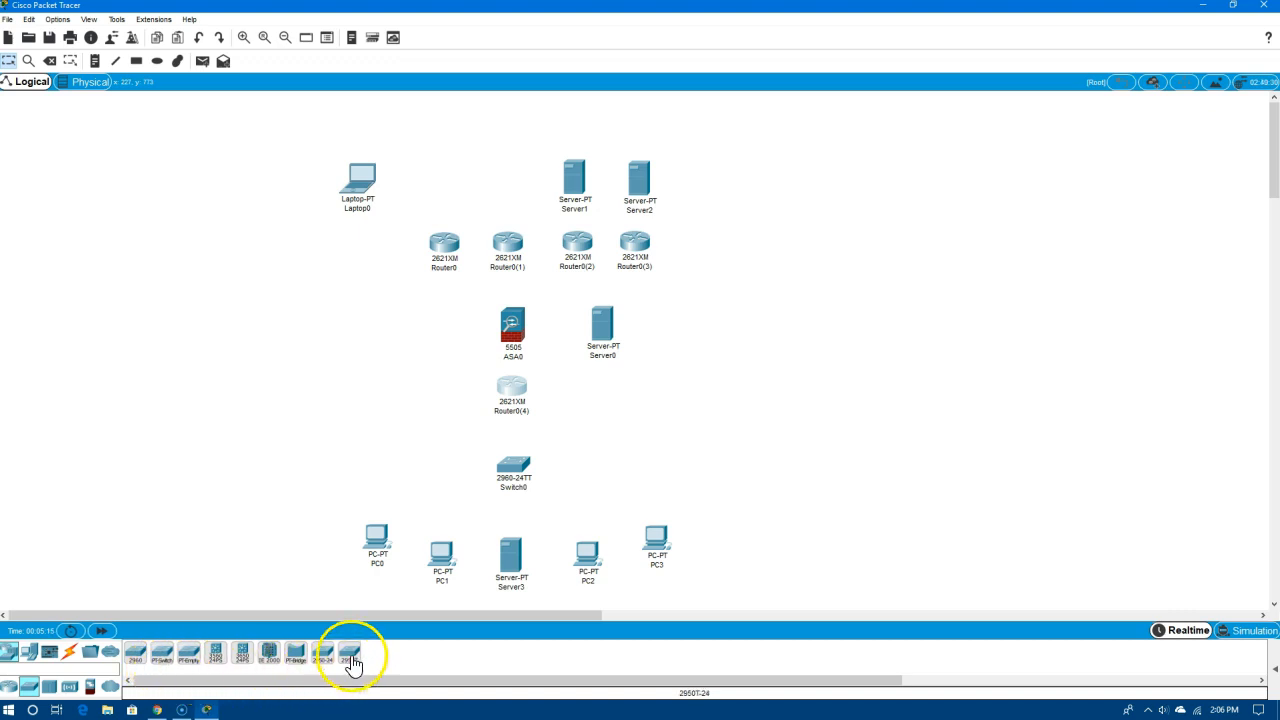
pyautogui.moveTo(321, 660); pyautogui.dragTo(585, 471)
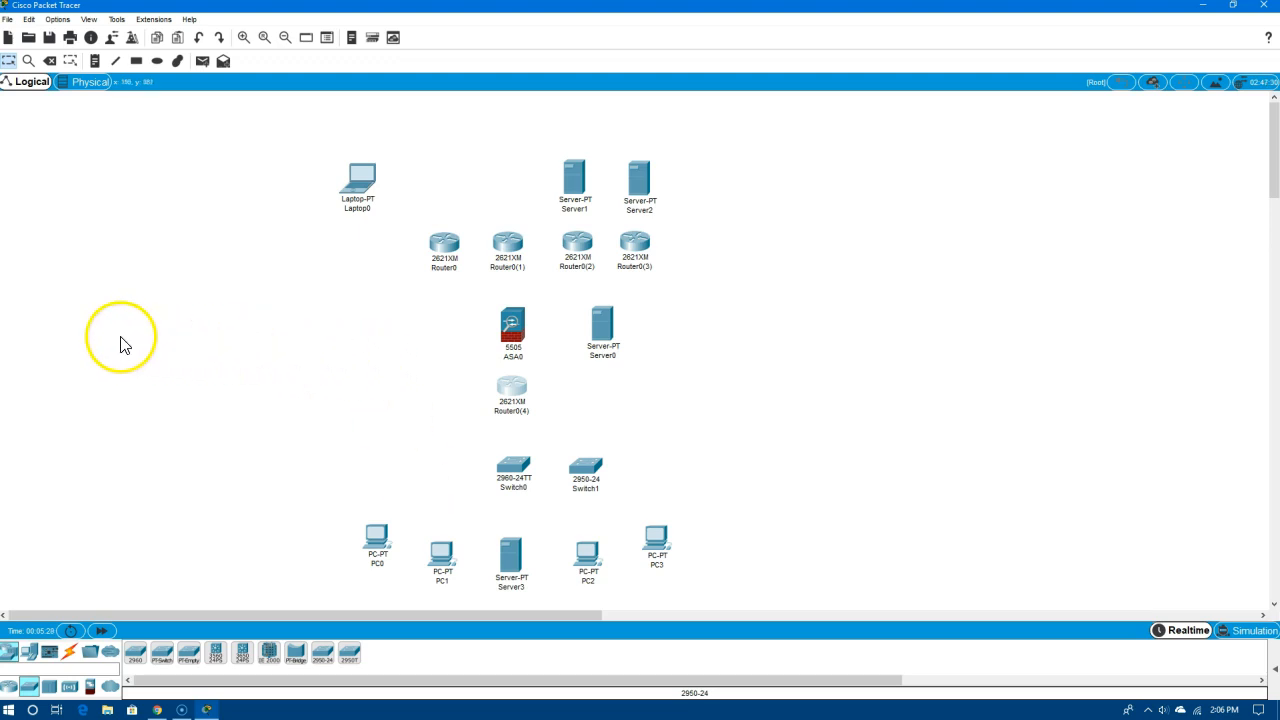
# Connect Router0 to Router0(1) with a Serial DCE cable, using Serial0/0 on both routers
pyautogui.click(70, 658)
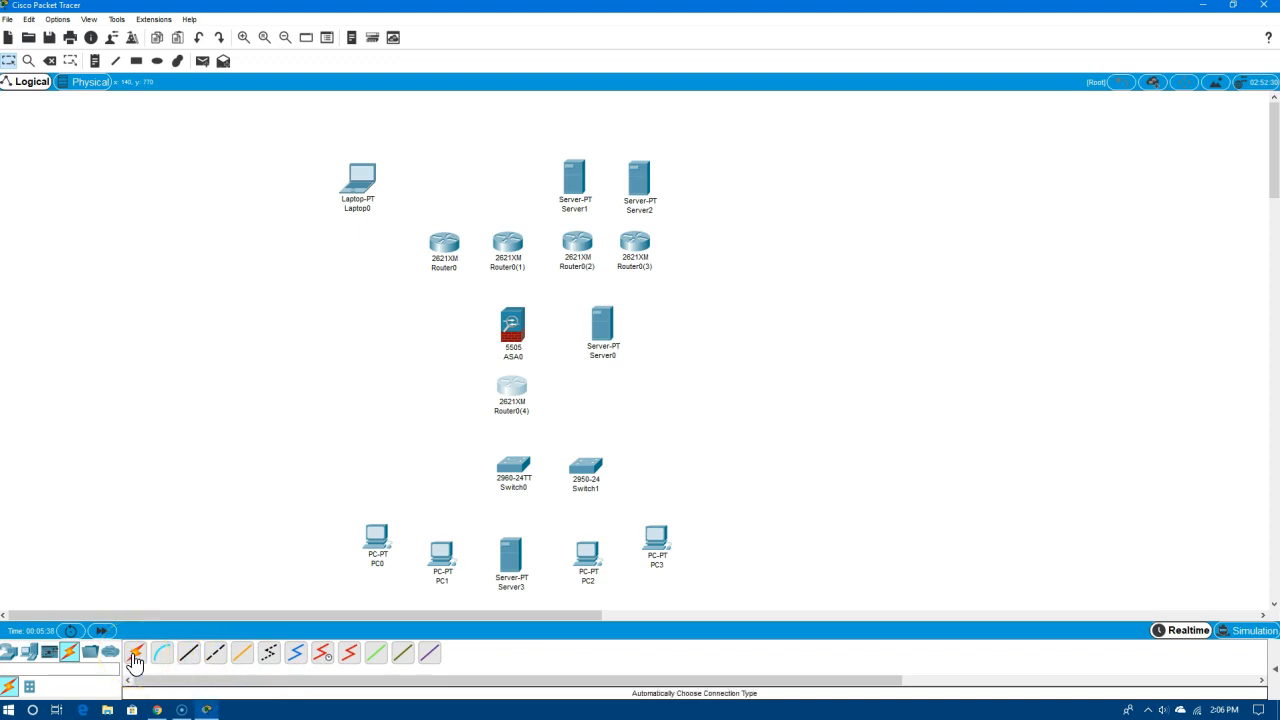
pyautogui.click(327, 665)
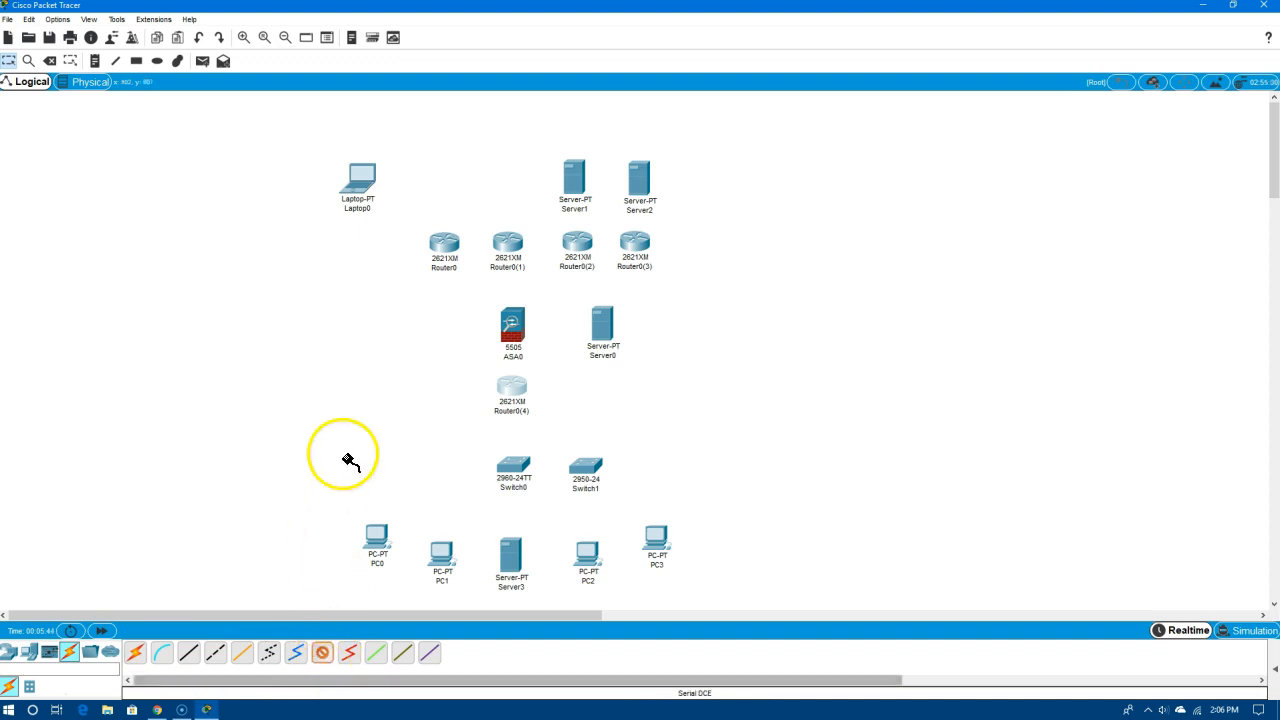
pyautogui.click(449, 249)
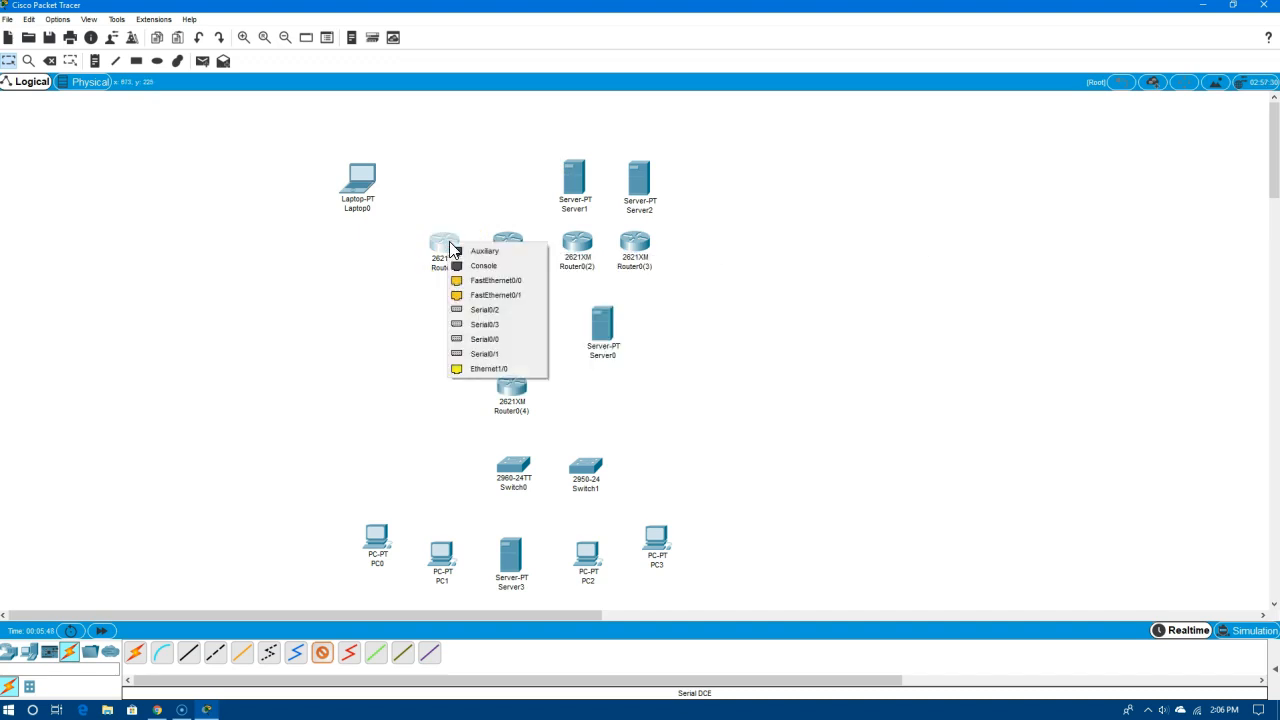
pyautogui.click(482, 339)
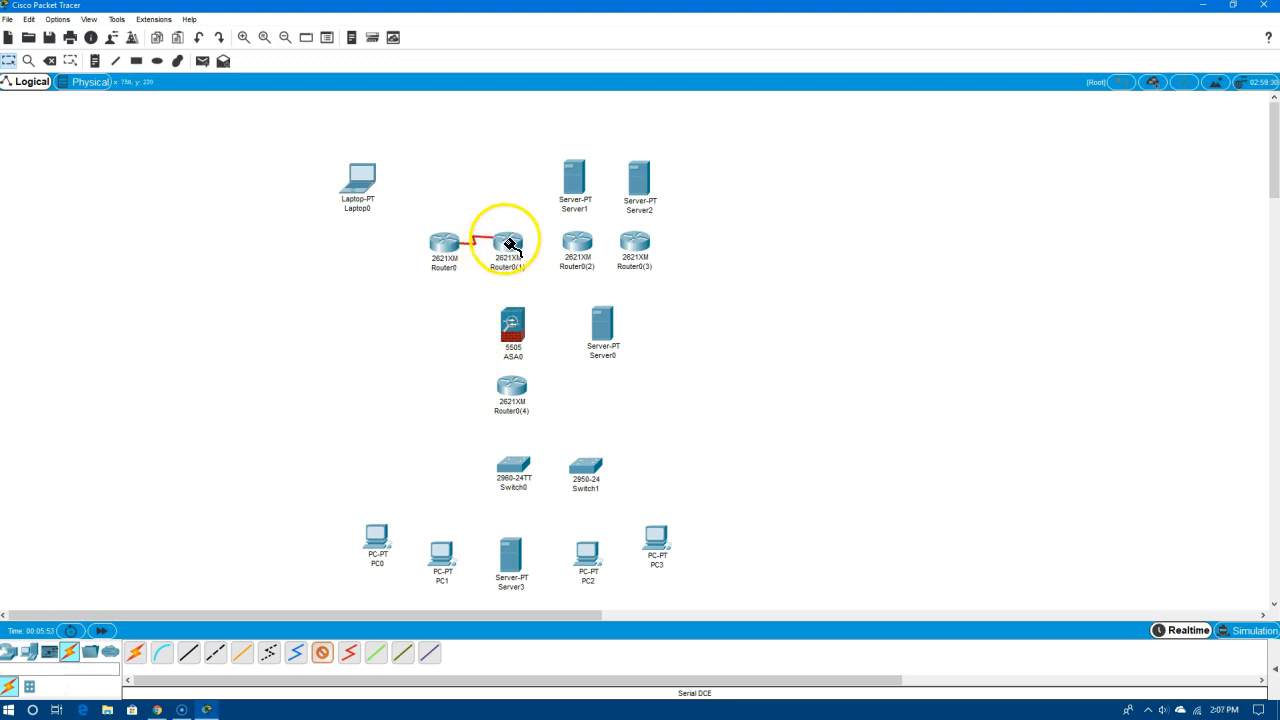
pyautogui.click(508, 243)
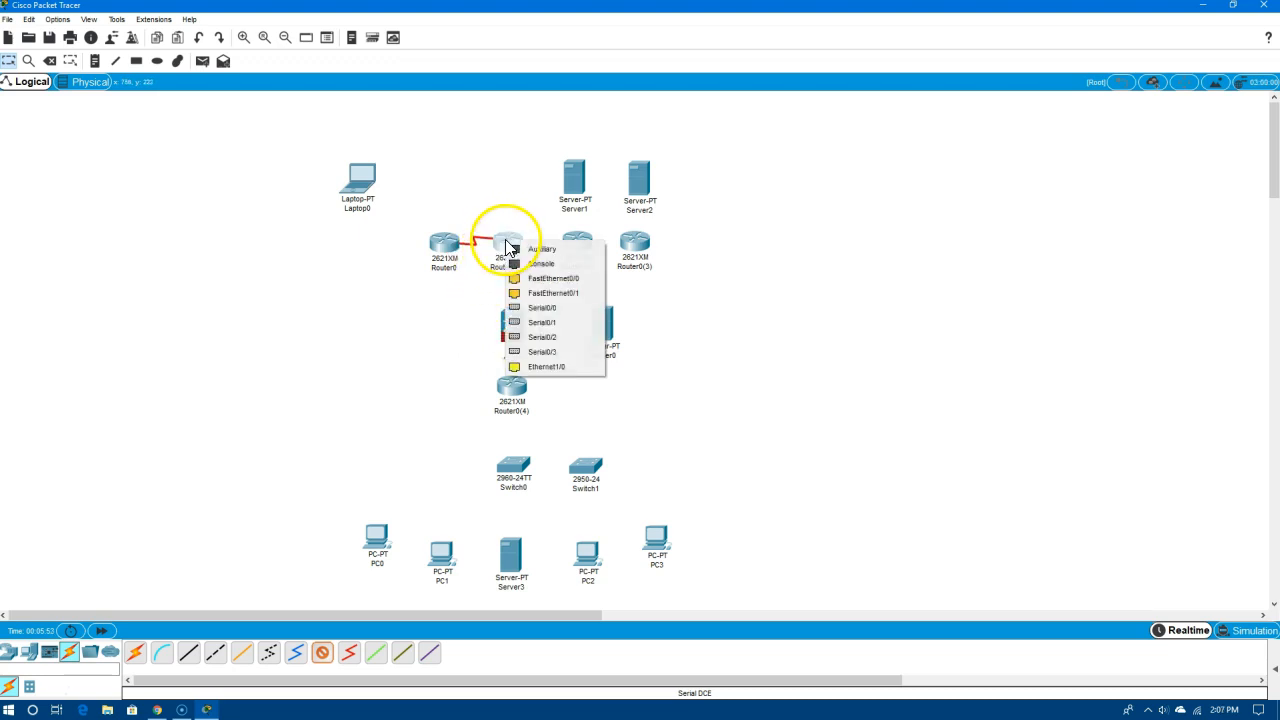
pyautogui.click(530, 308)
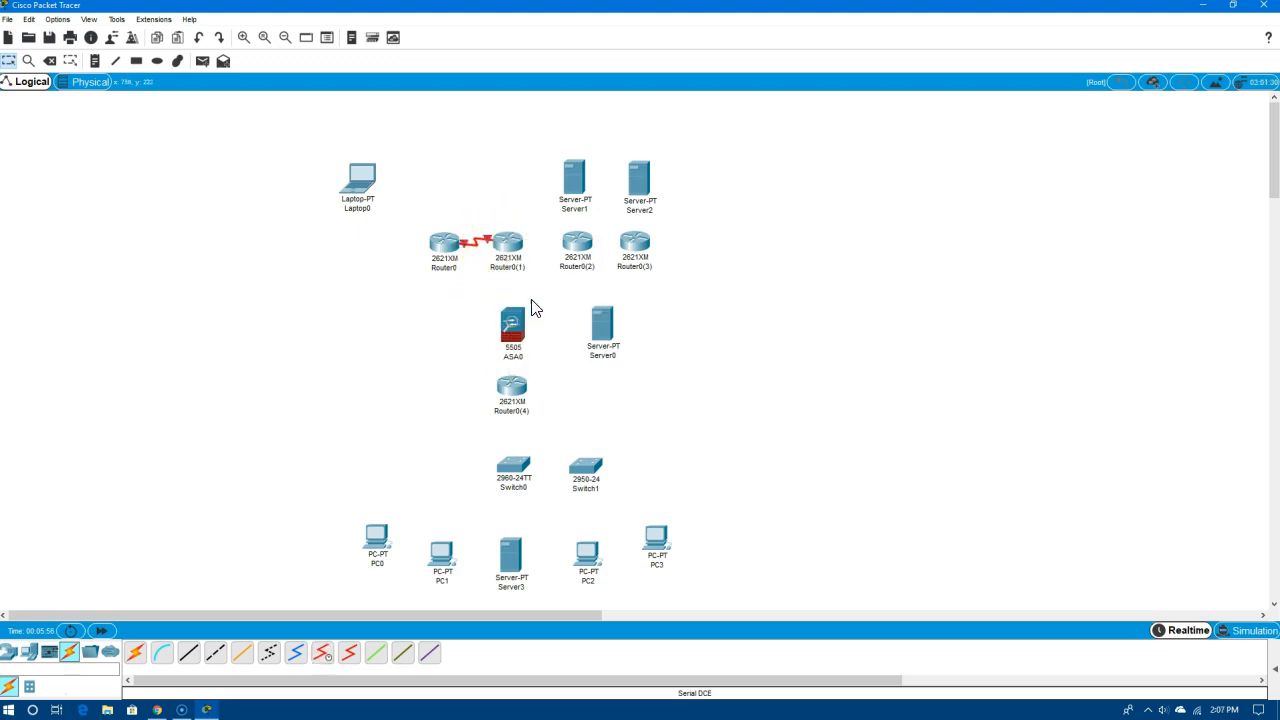
# Connect Serial0/1 of Router0(1) to a serial port of Router0(2) with a Serial DCE cable
pyautogui.click(322, 652)
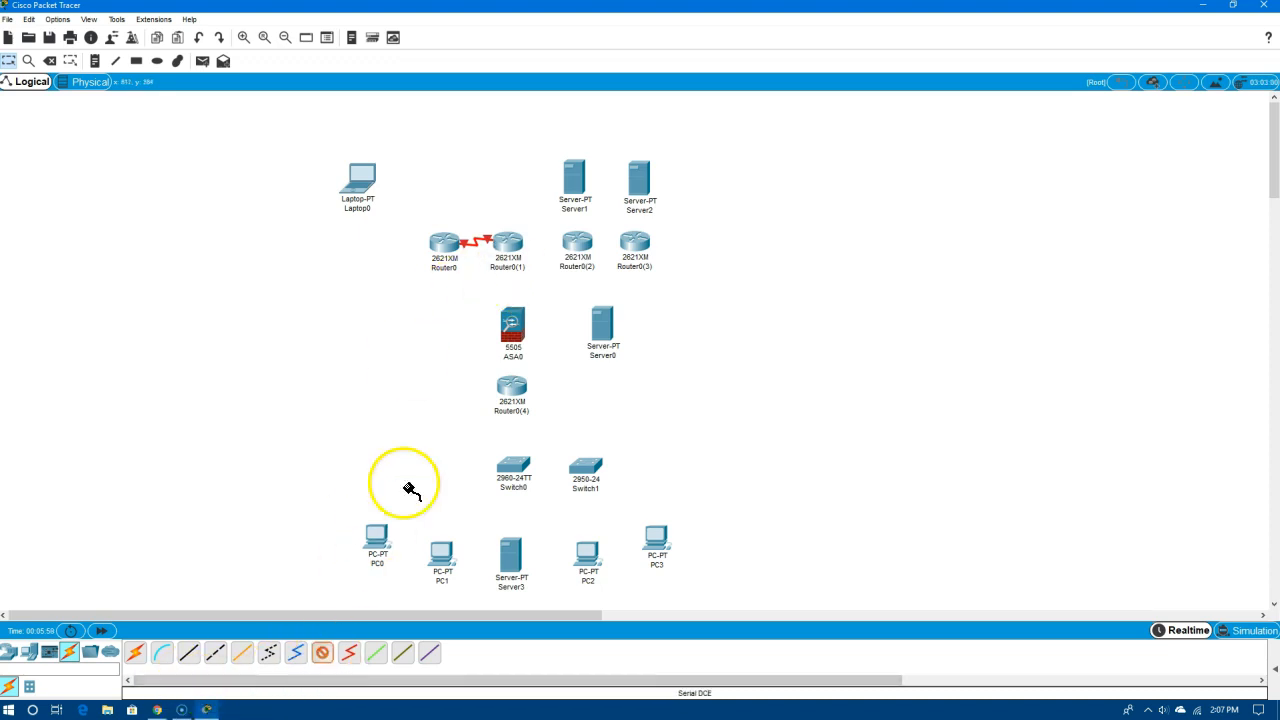
pyautogui.click(512, 245)
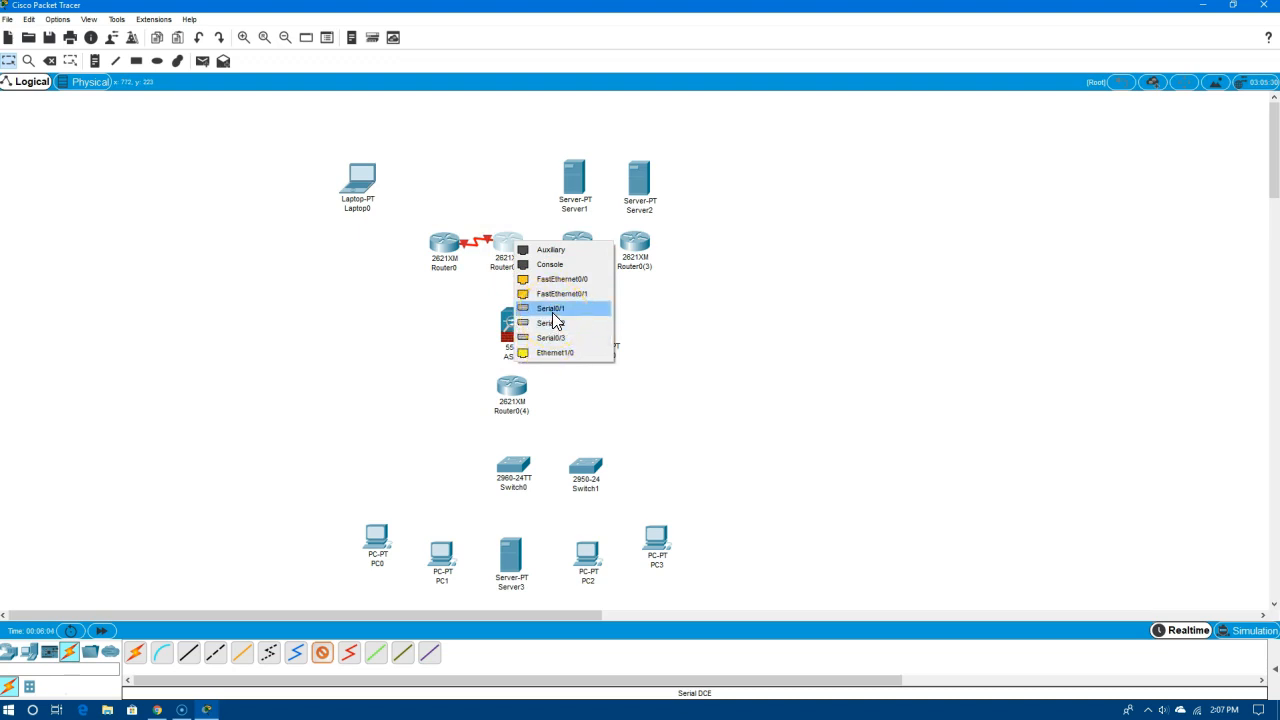
pyautogui.click(552, 313)
pyautogui.click(574, 245)
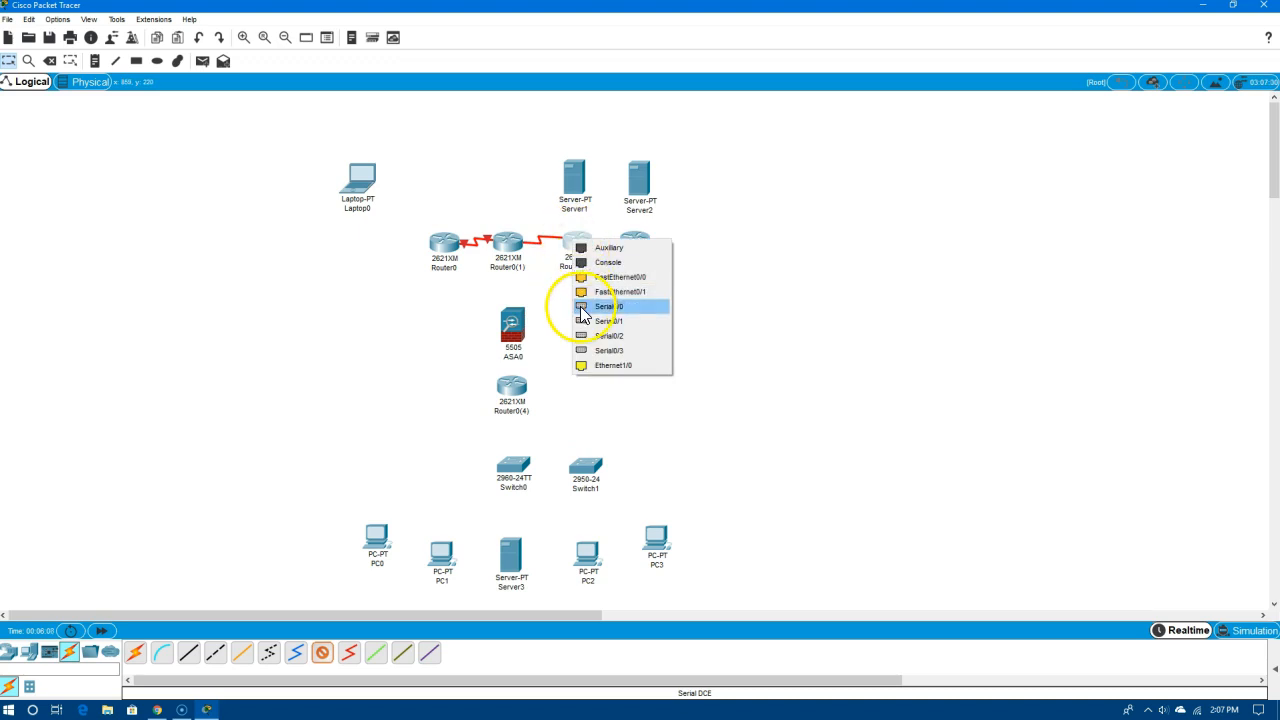
pyautogui.click(585, 320)
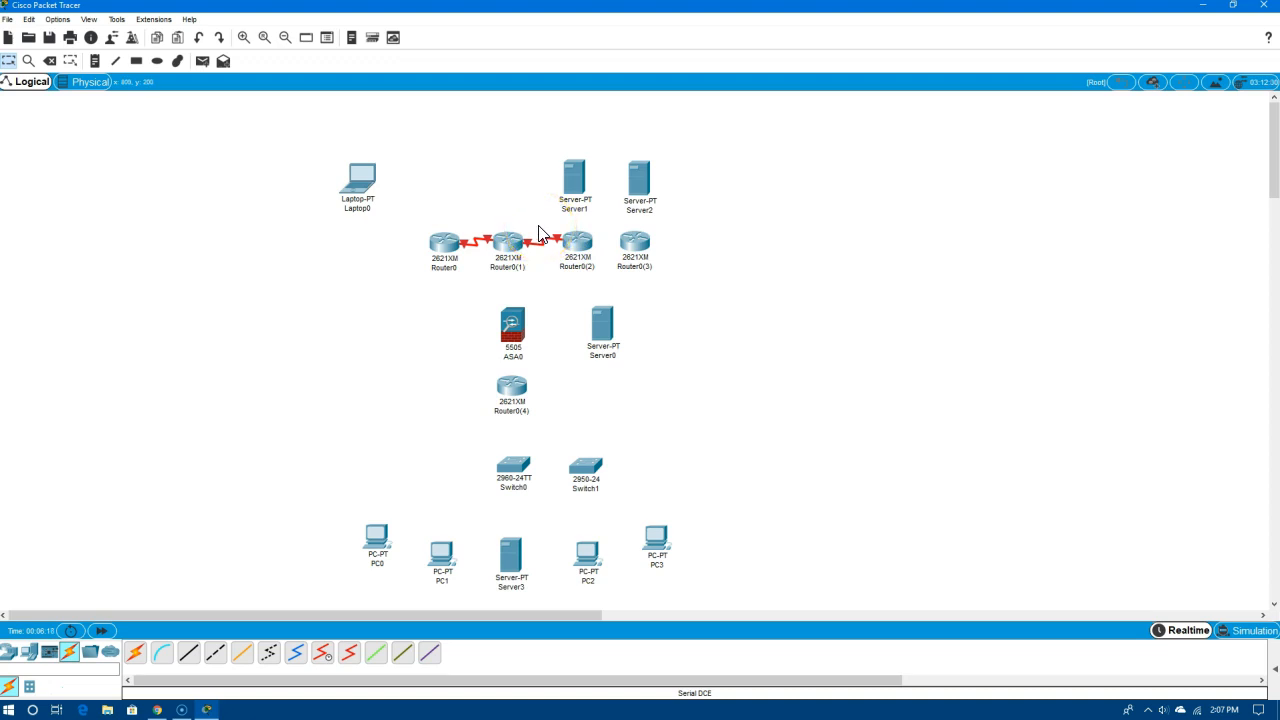
# Link Router0(2) to Router0(3) with a Serial DCE cable between free serial ports
pyautogui.click(325, 657)
pyautogui.click(588, 243)
pyautogui.click(621, 300)
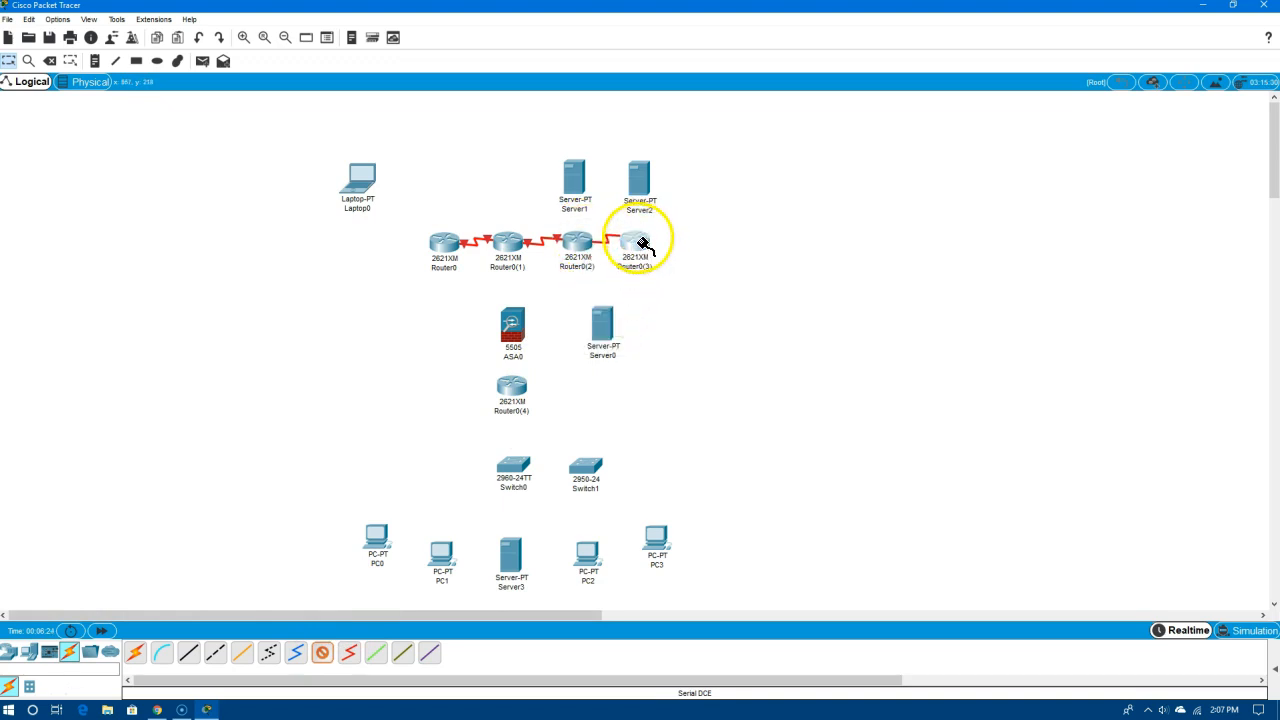
pyautogui.click(641, 245)
pyautogui.click(665, 302)
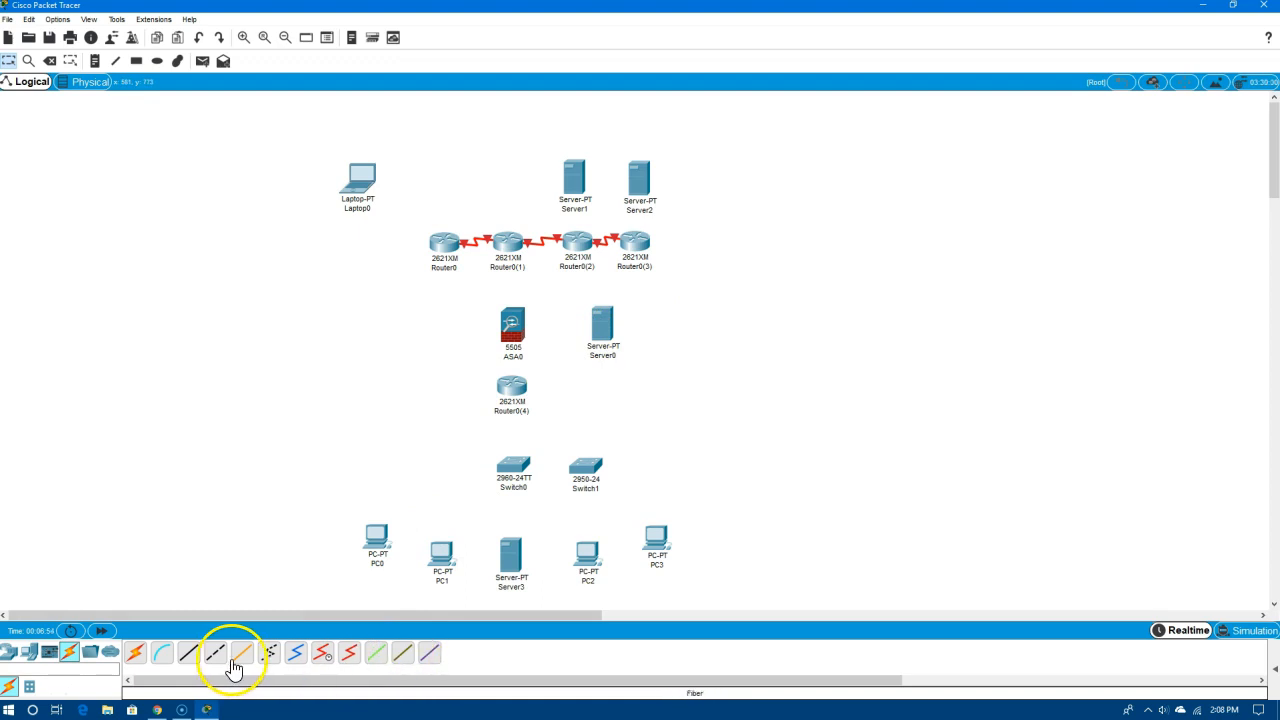
# Connect Ethernet1/0 of Router0(4) to FastEthernet0/10 of Switch0 with a copper straight-through cable
pyautogui.click(188, 656)
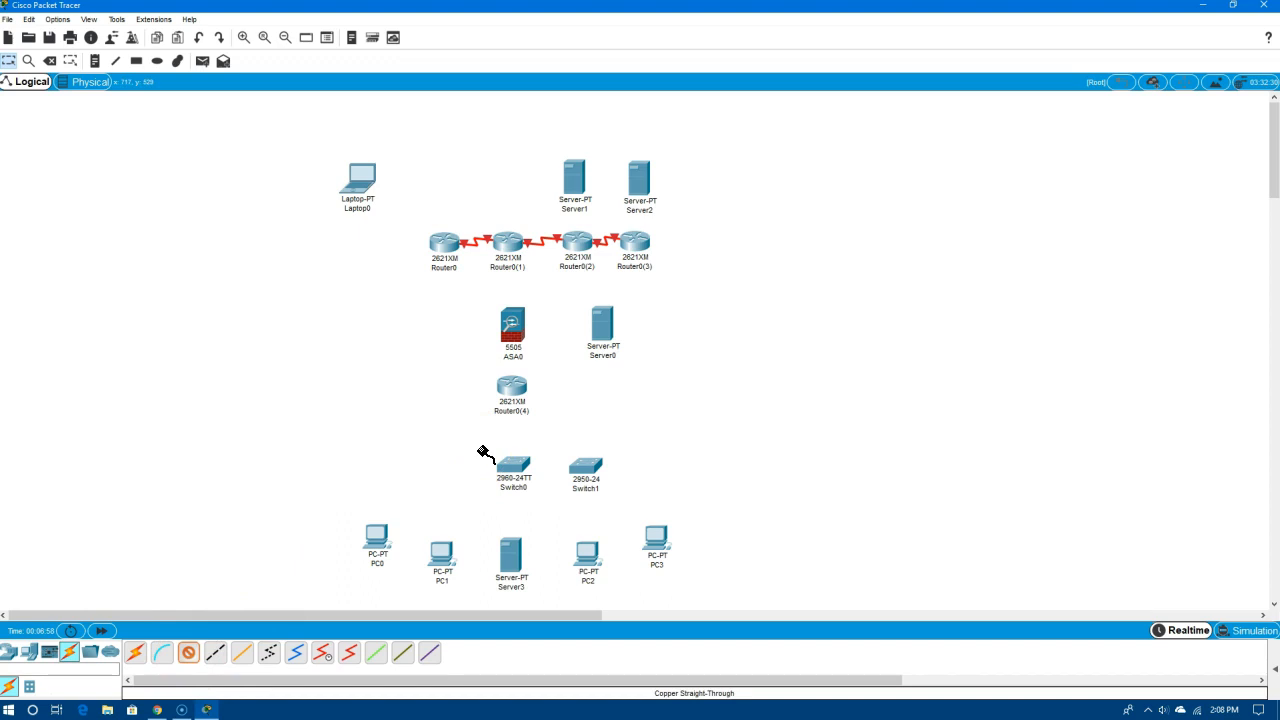
pyautogui.click(522, 458)
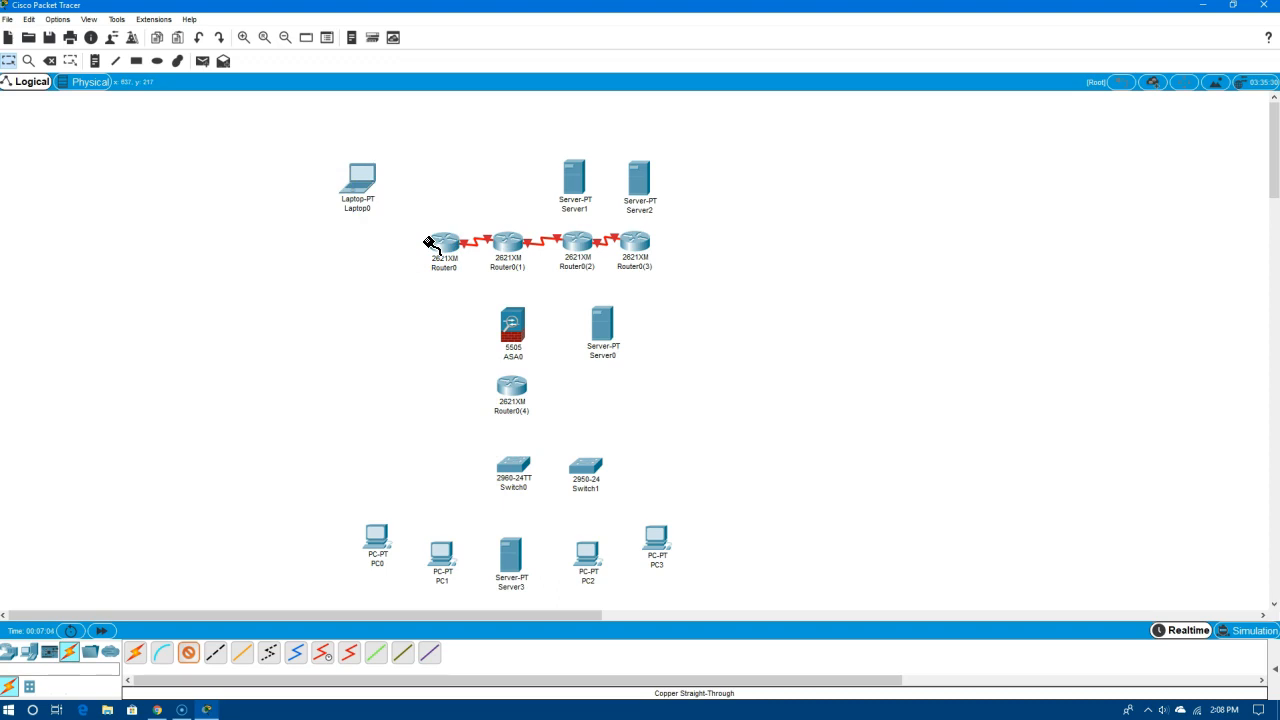
pyautogui.click(512, 391)
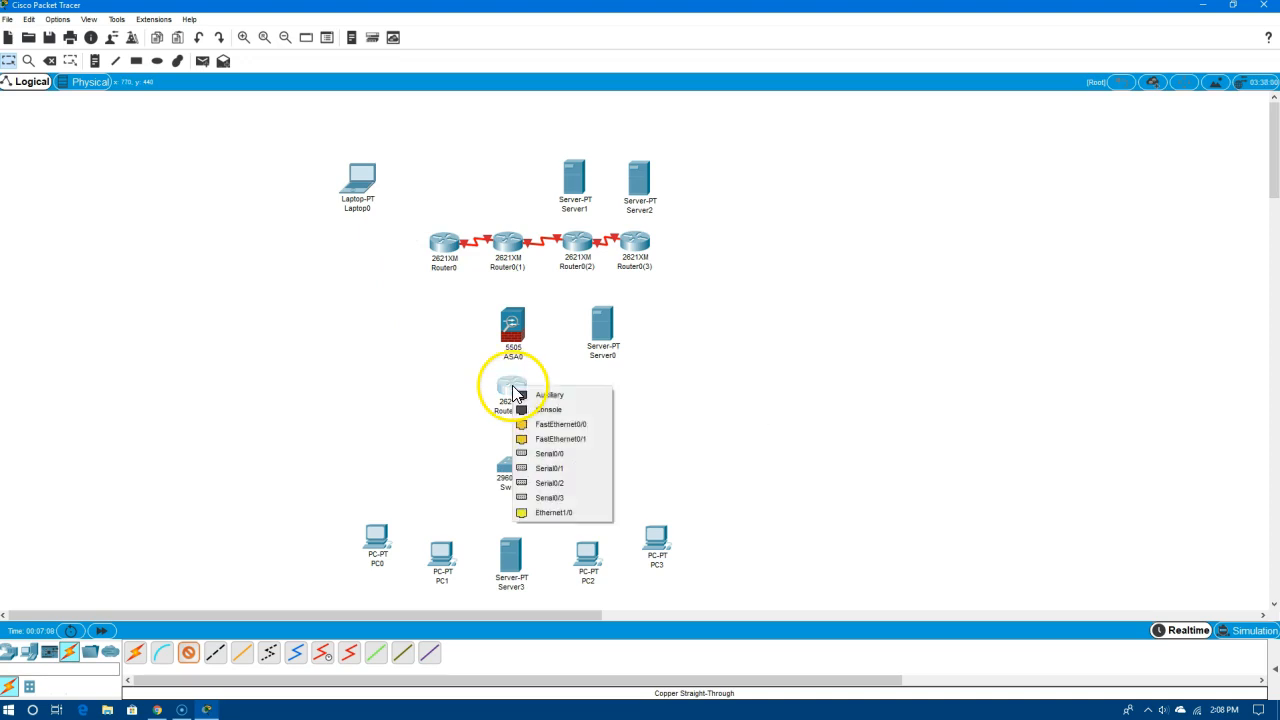
pyautogui.click(538, 512)
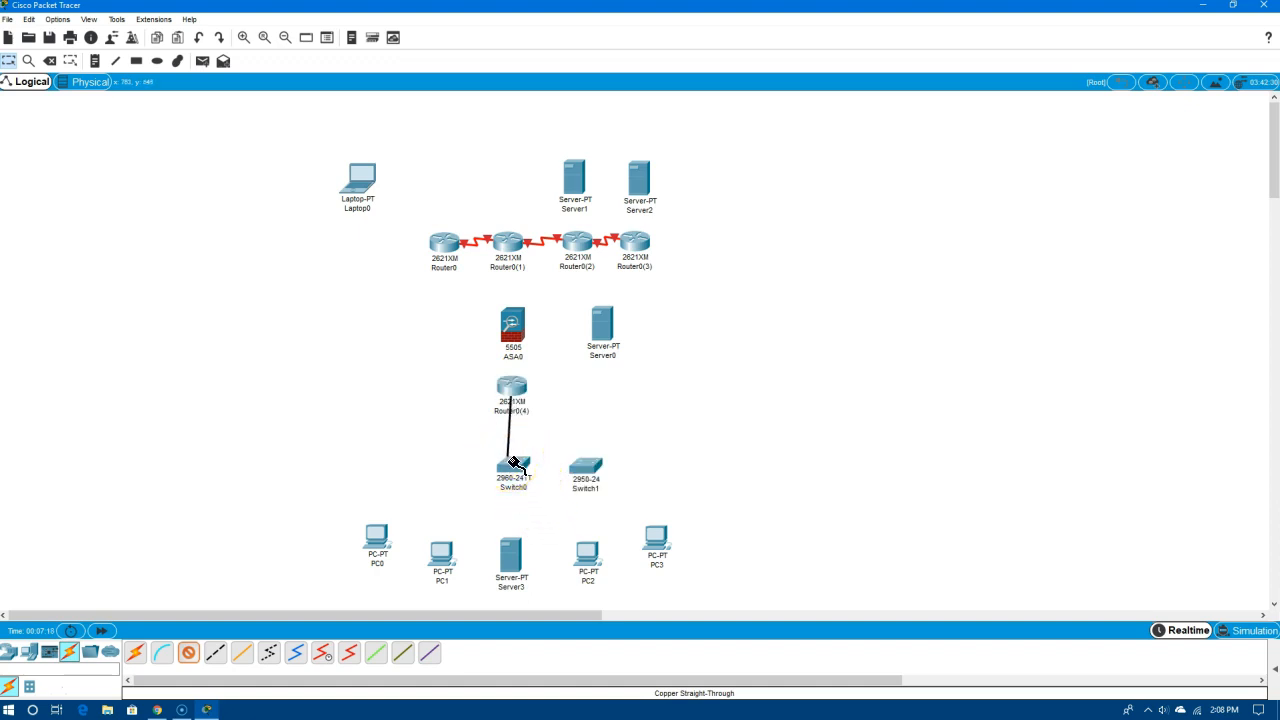
pyautogui.click(517, 464)
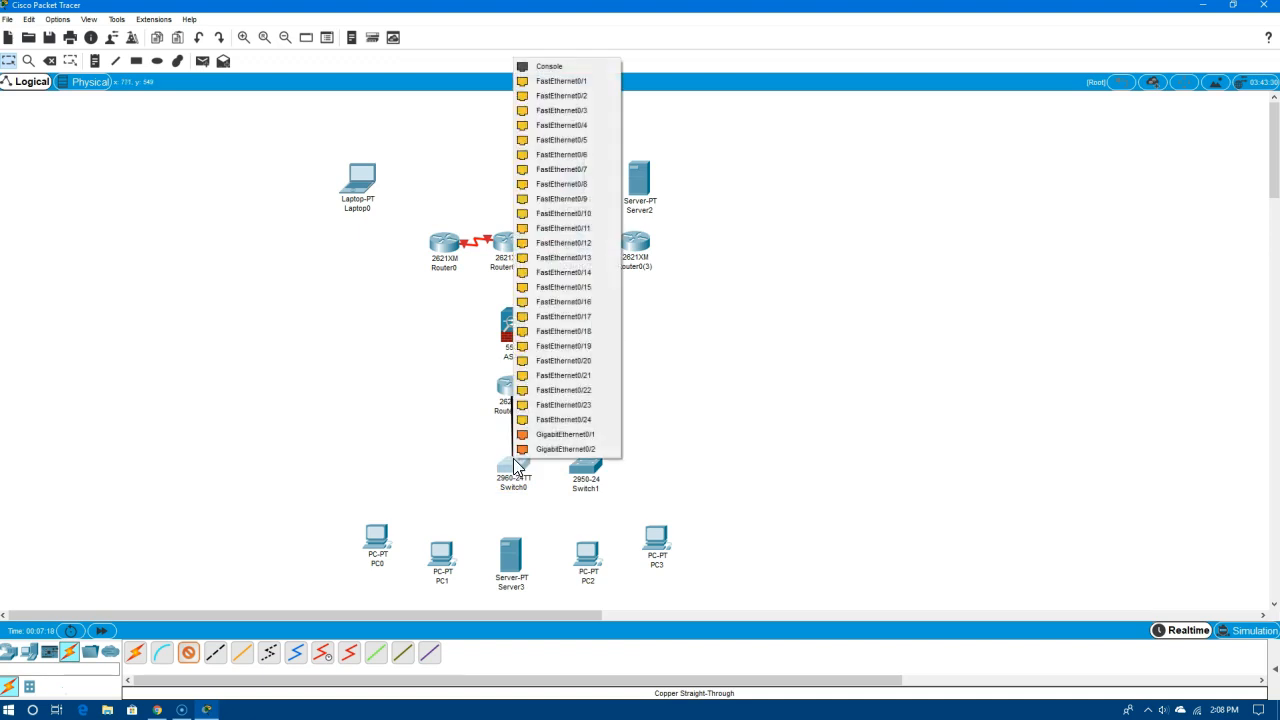
pyautogui.click(590, 215)
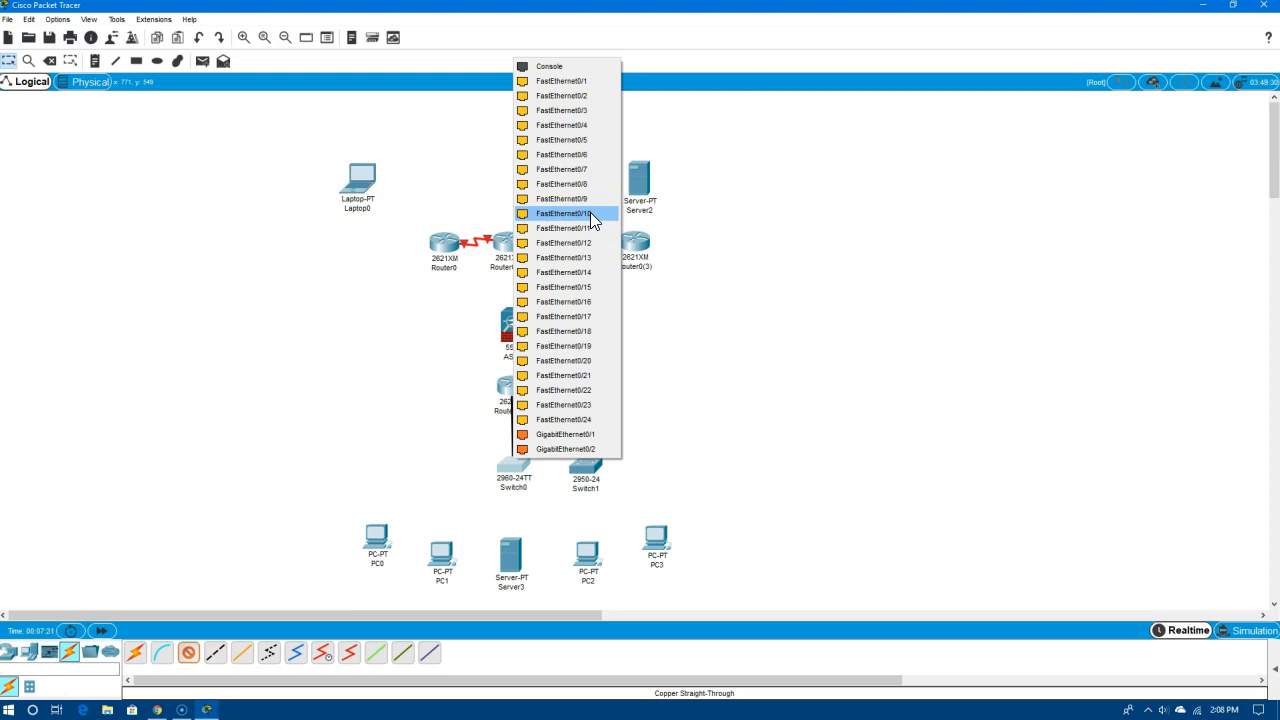
pyautogui.click(590, 213)
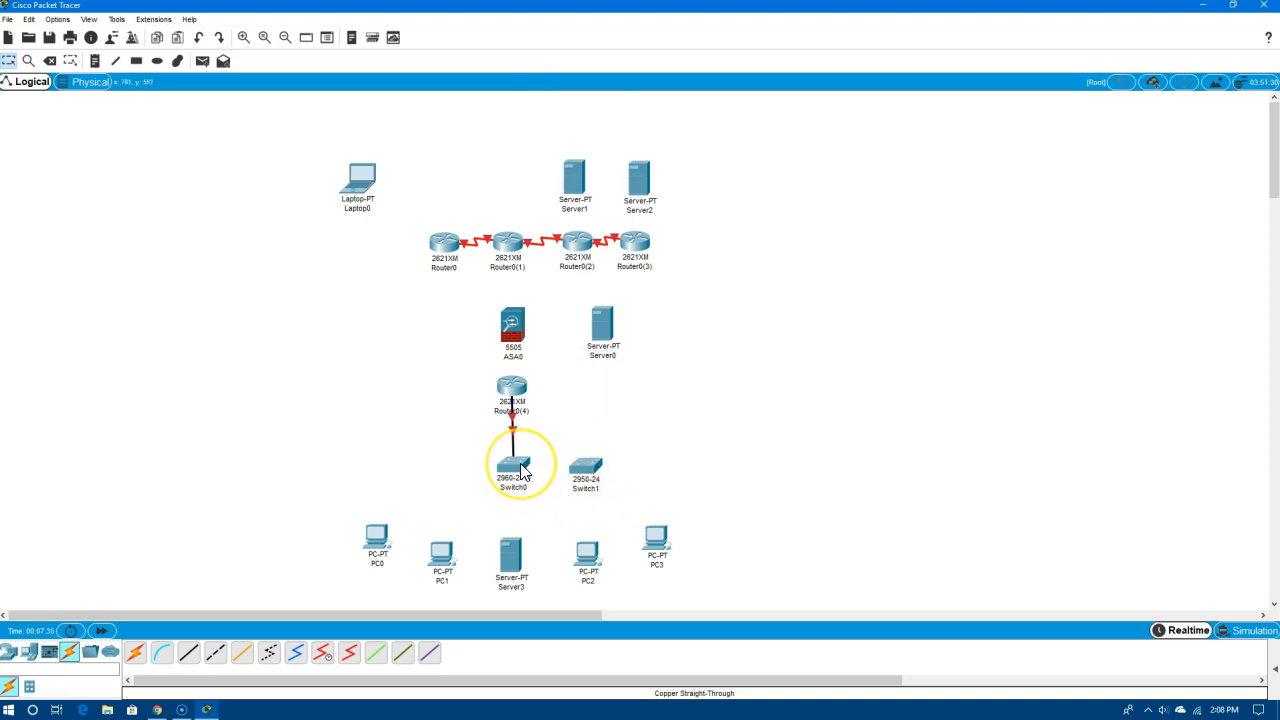
# Connect Switch0 to Switch1 with a copper cross-over cable, using FastEthernet0/11 on both switches
pyautogui.moveTo(521, 471)
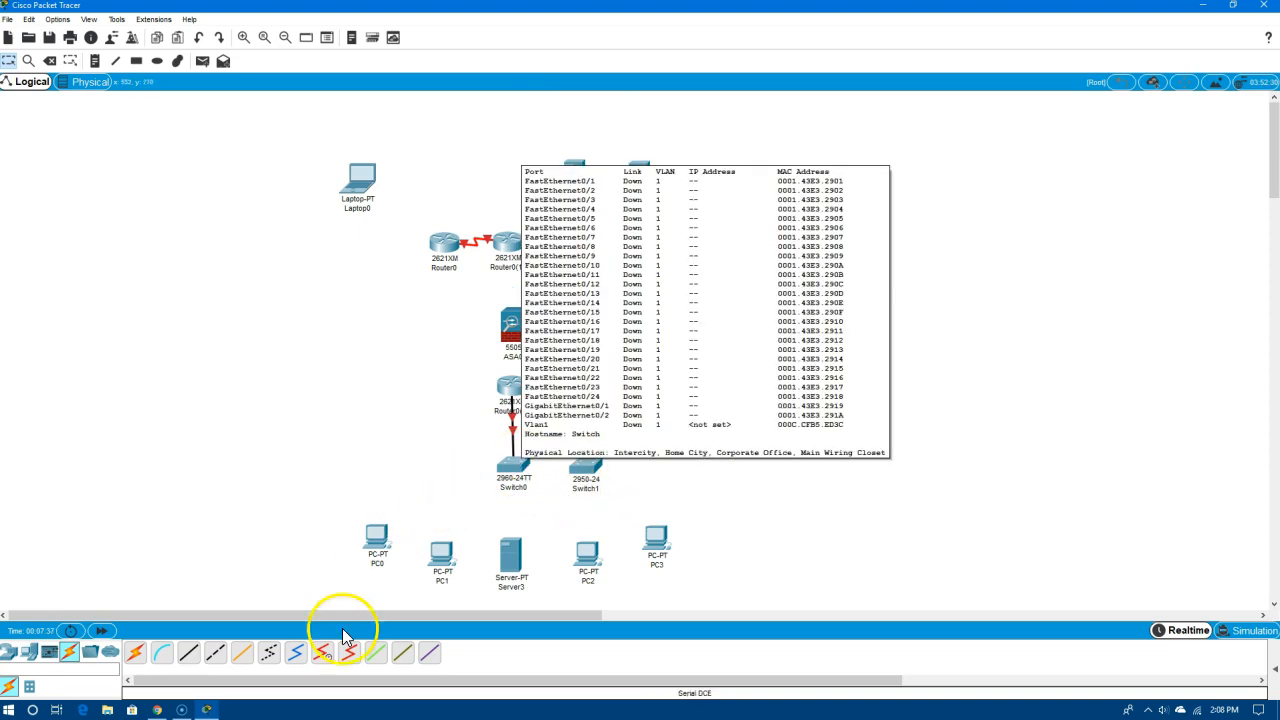
pyautogui.click(193, 656)
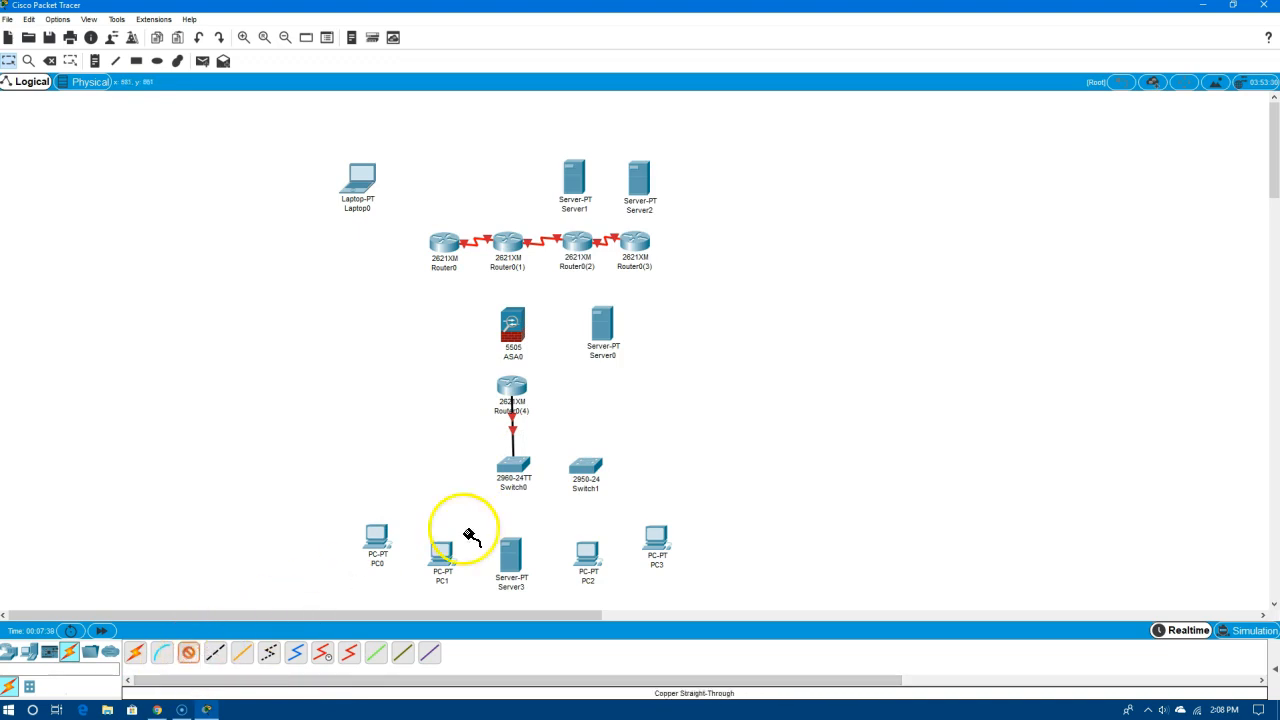
pyautogui.moveTo(520, 472)
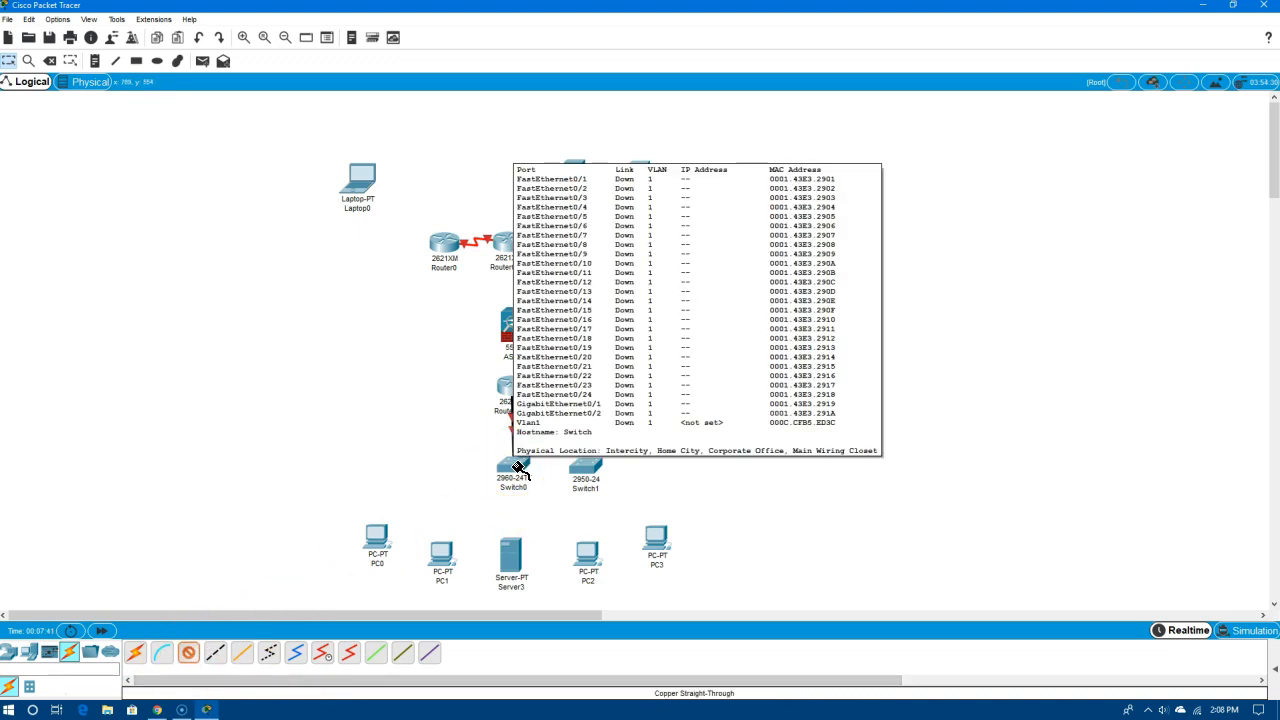
pyautogui.click(215, 652)
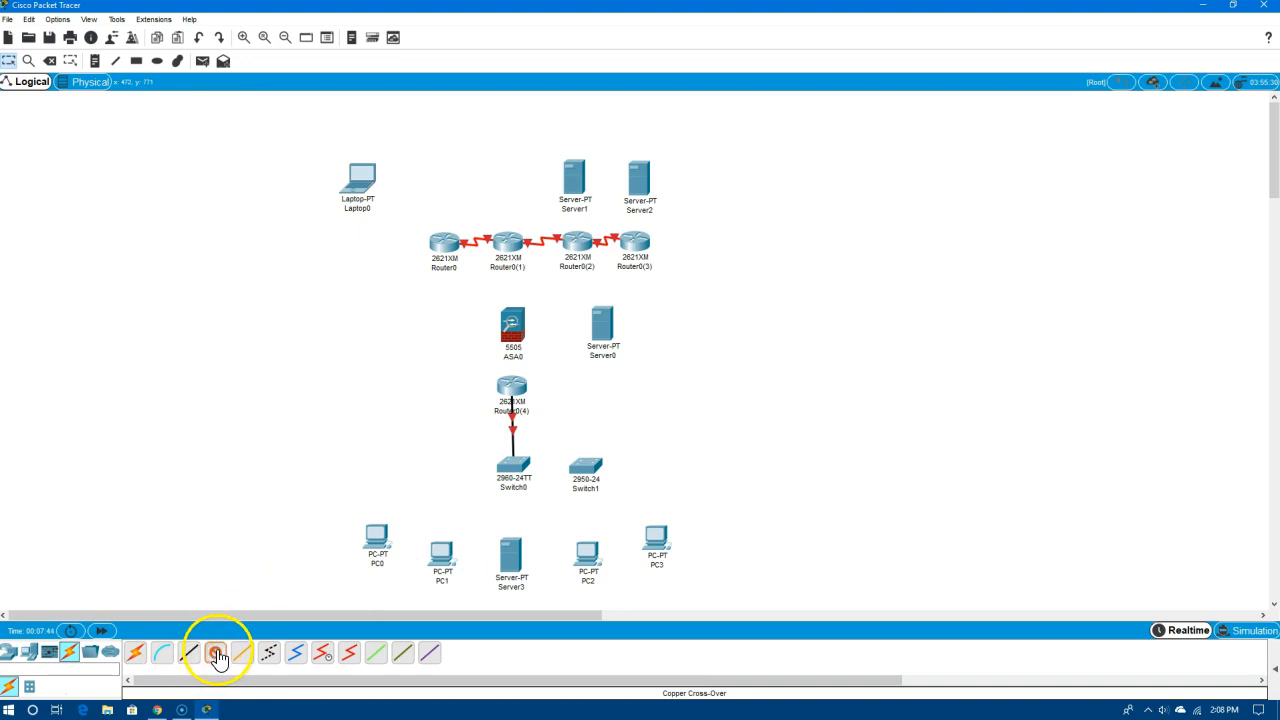
pyautogui.click(517, 468)
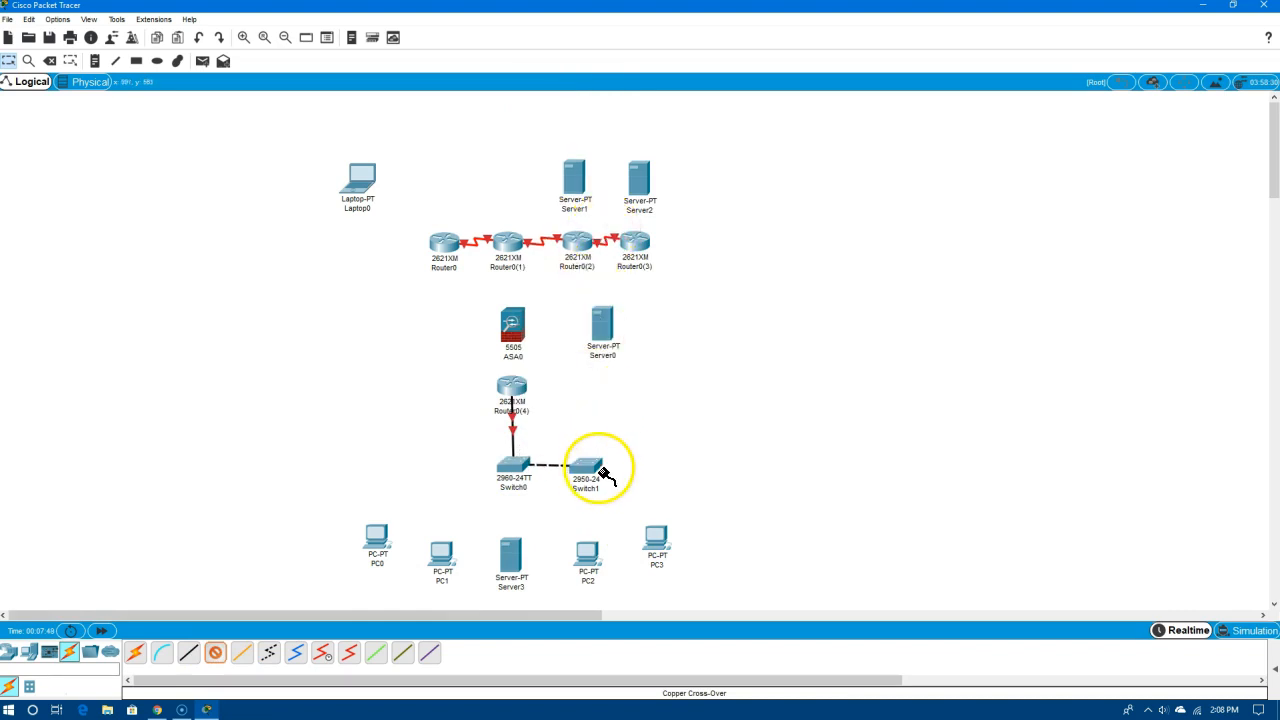
pyautogui.moveTo(594, 468)
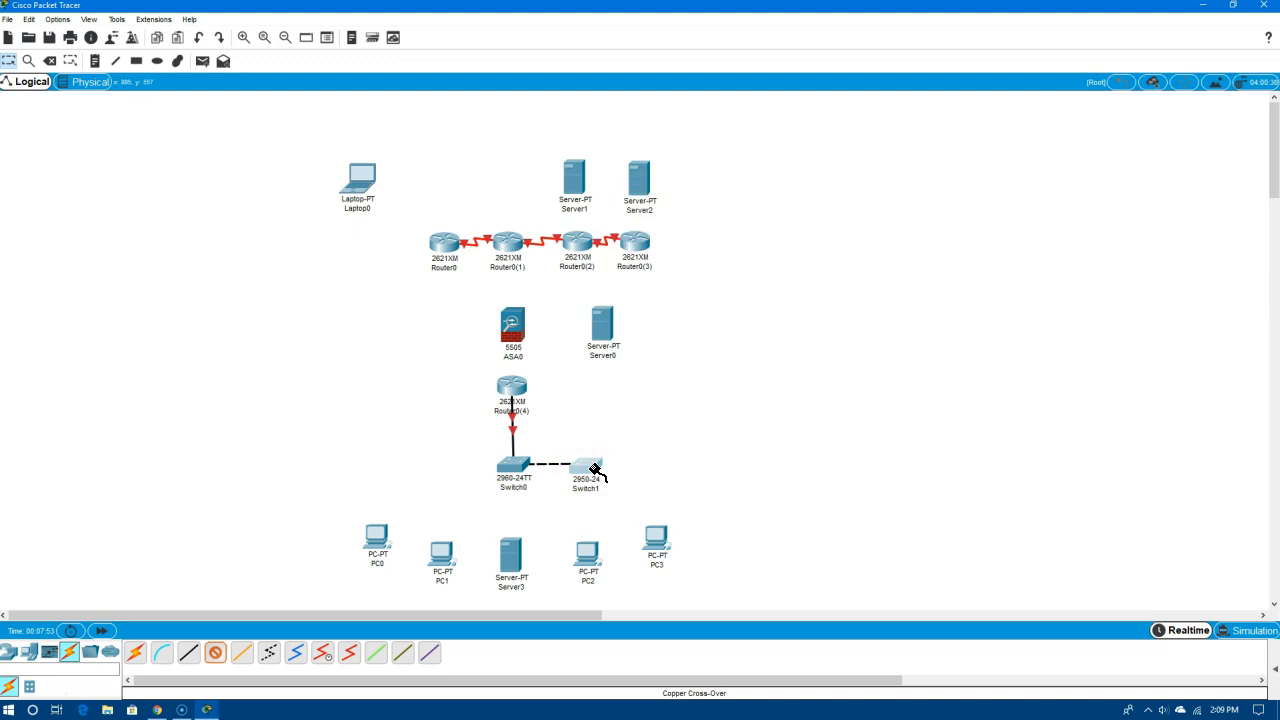
pyautogui.click(590, 467)
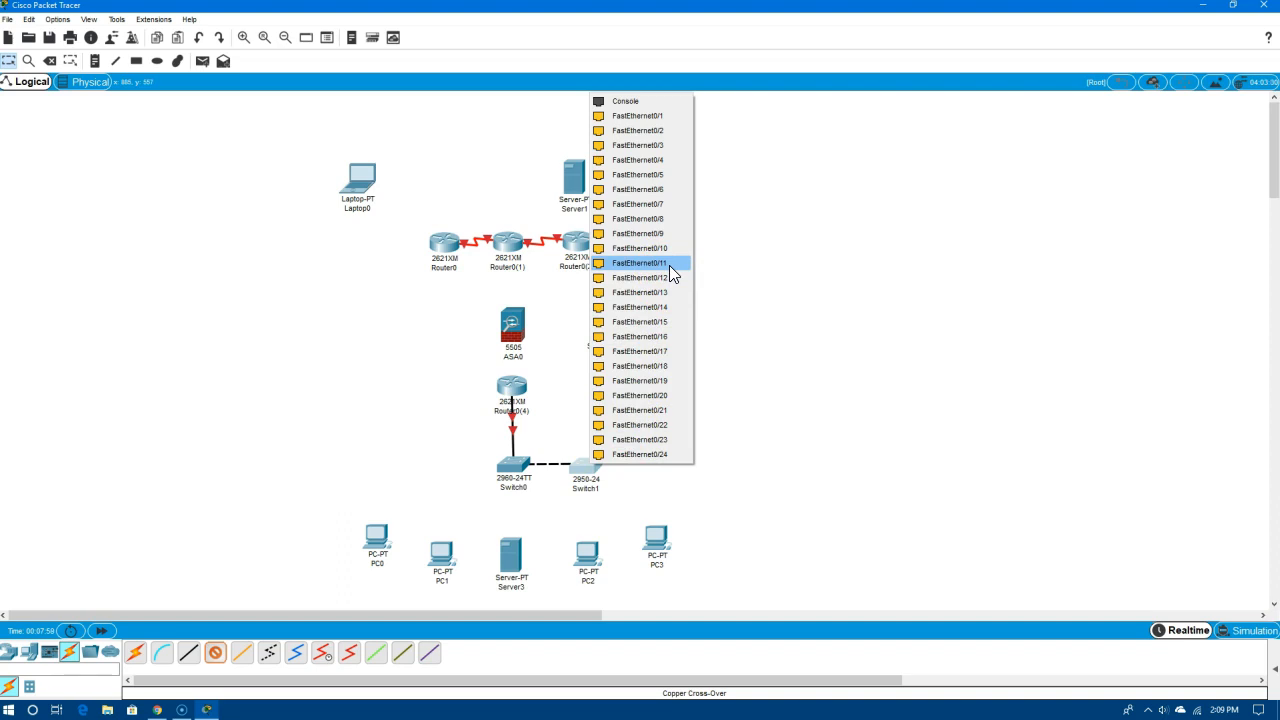
pyautogui.click(668, 263)
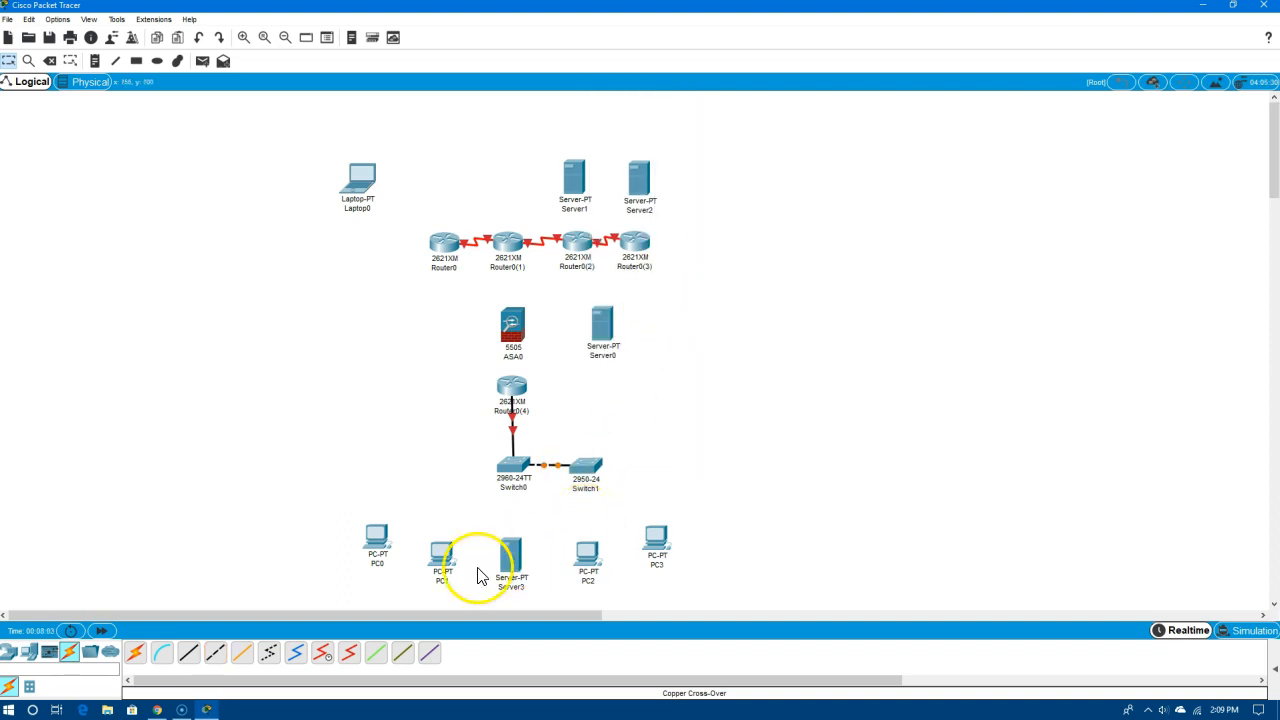
# Connect FastEthernet0/1 of Switch0 to FastEthernet0 of PC0 with a copper straight-through cable
pyautogui.click(186, 652)
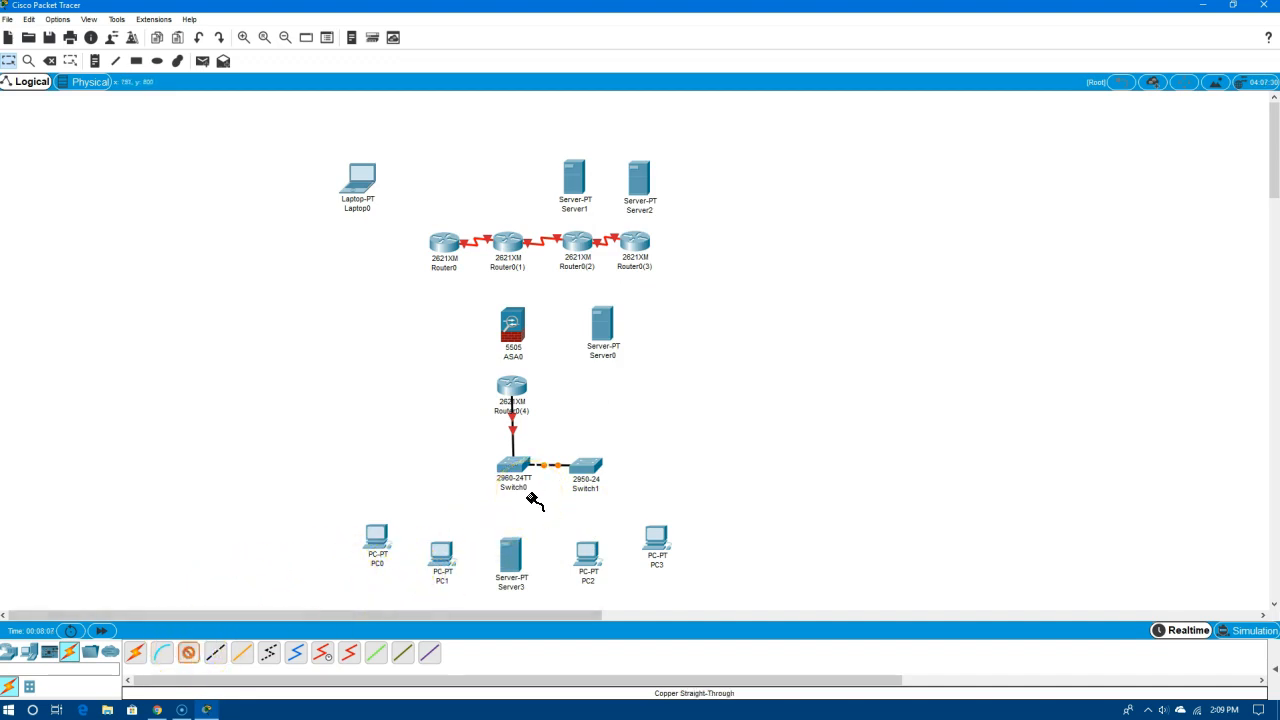
pyautogui.click(514, 464)
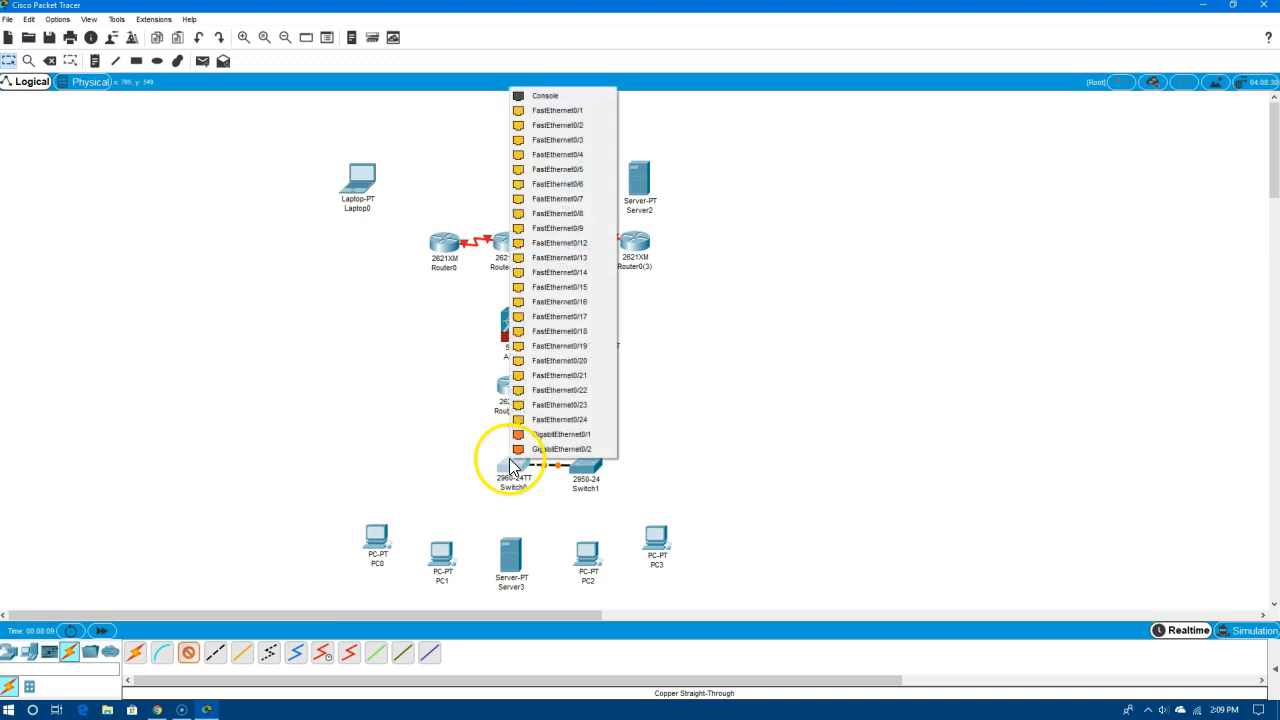
pyautogui.click(584, 110)
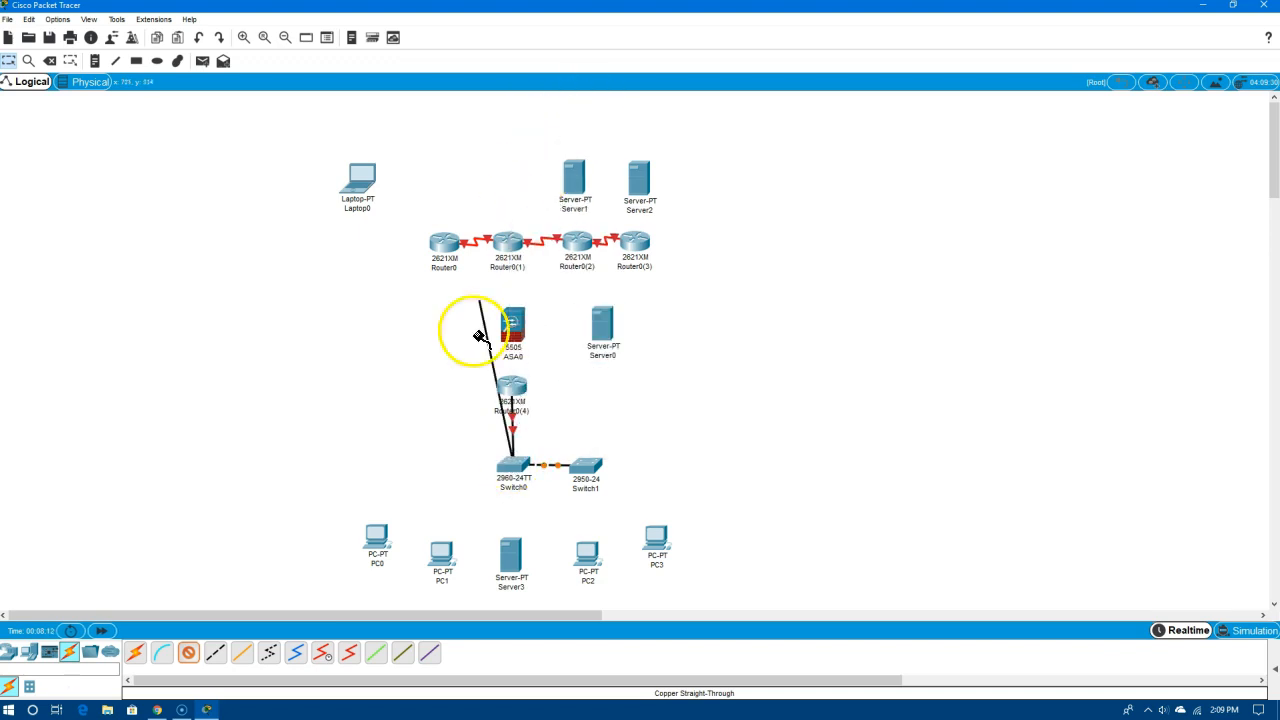
pyautogui.click(377, 540)
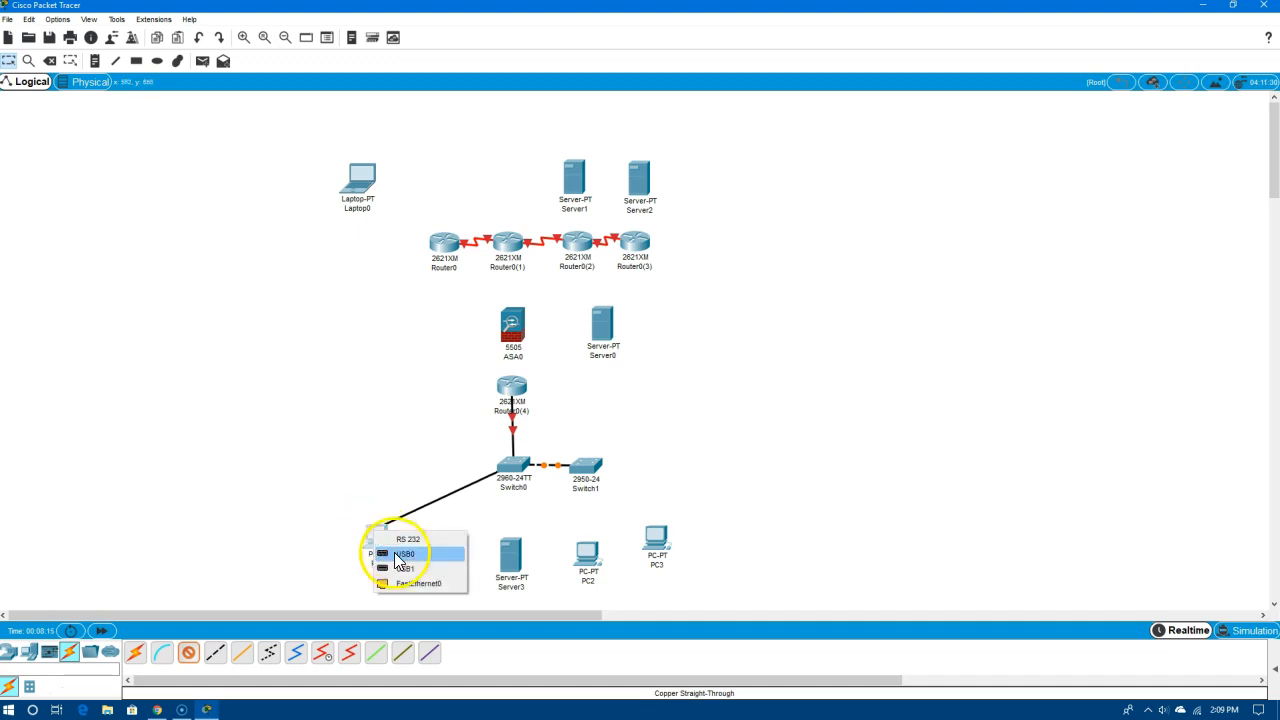
pyautogui.click(400, 584)
# Cable FastEthernet0/2 of Switch0 to FastEthernet0 of PC1 using copper straight-through
pyautogui.click(188, 652)
pyautogui.click(517, 466)
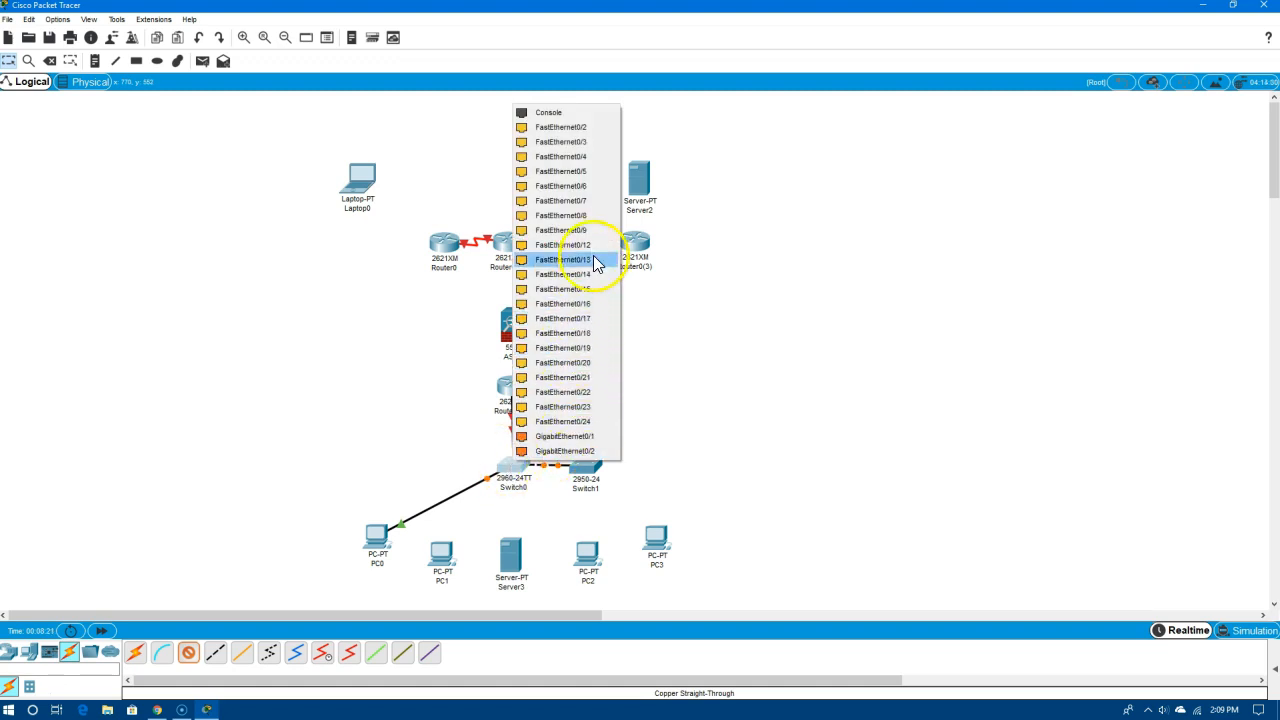
pyautogui.click(565, 128)
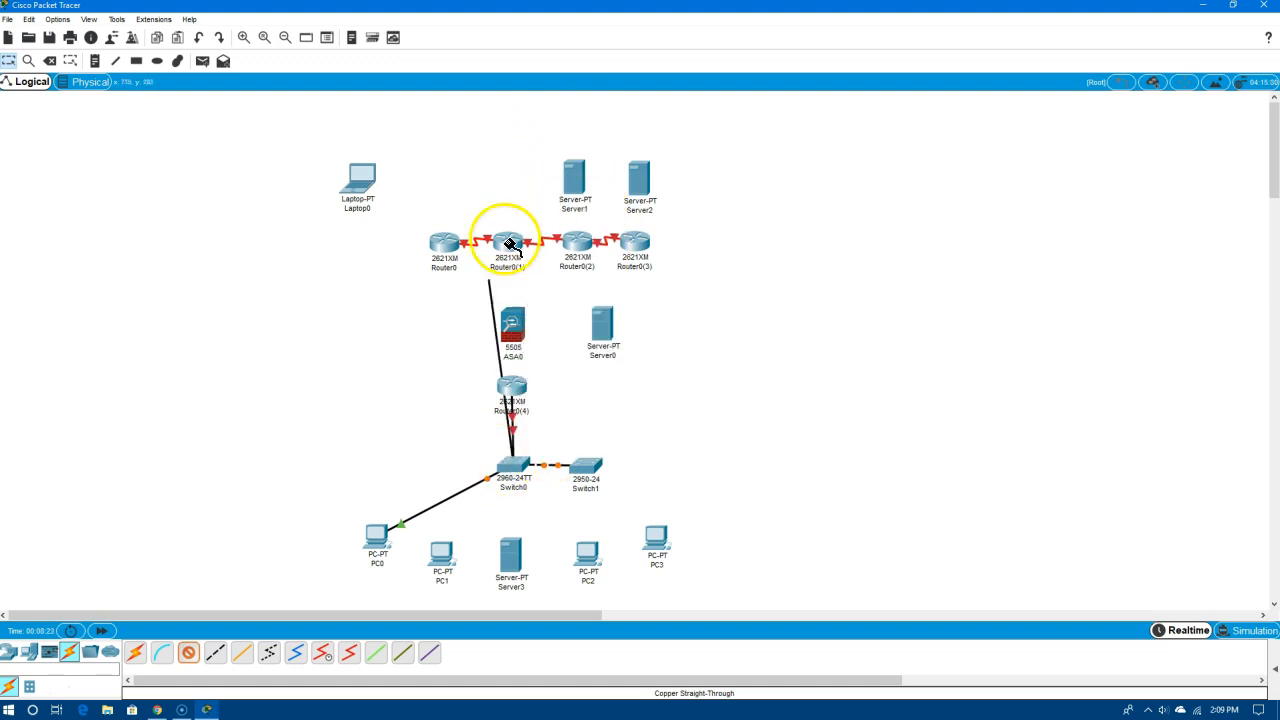
pyautogui.click(444, 555)
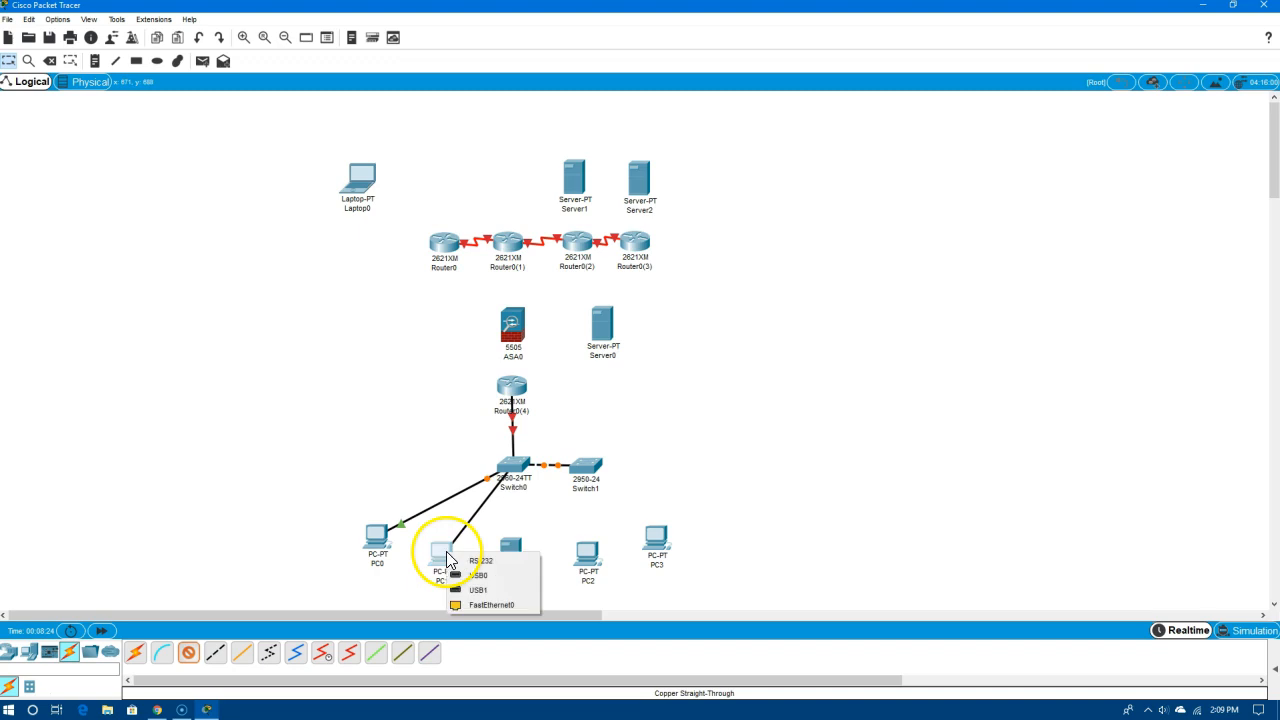
pyautogui.click(484, 604)
# Link FastEthernet0/3 of Switch0 to FastEthernet0 of Server3 with a copper straight-through cable
pyautogui.click(188, 655)
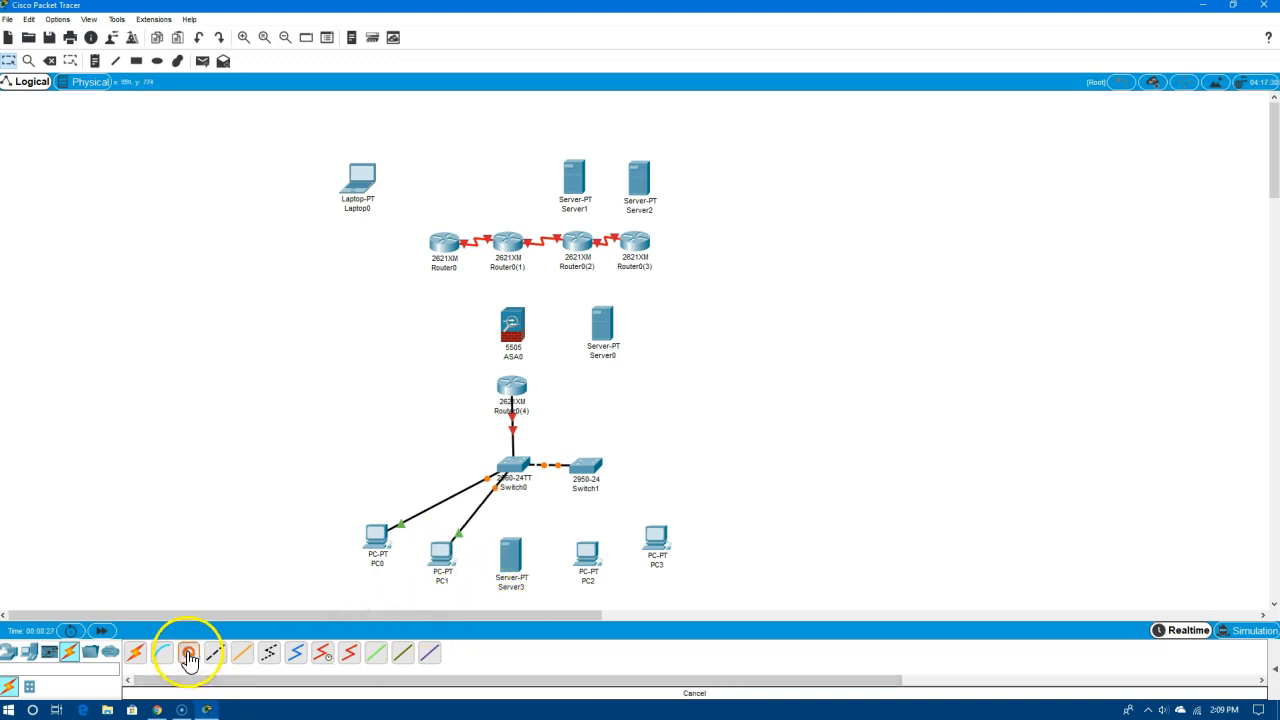
pyautogui.click(512, 468)
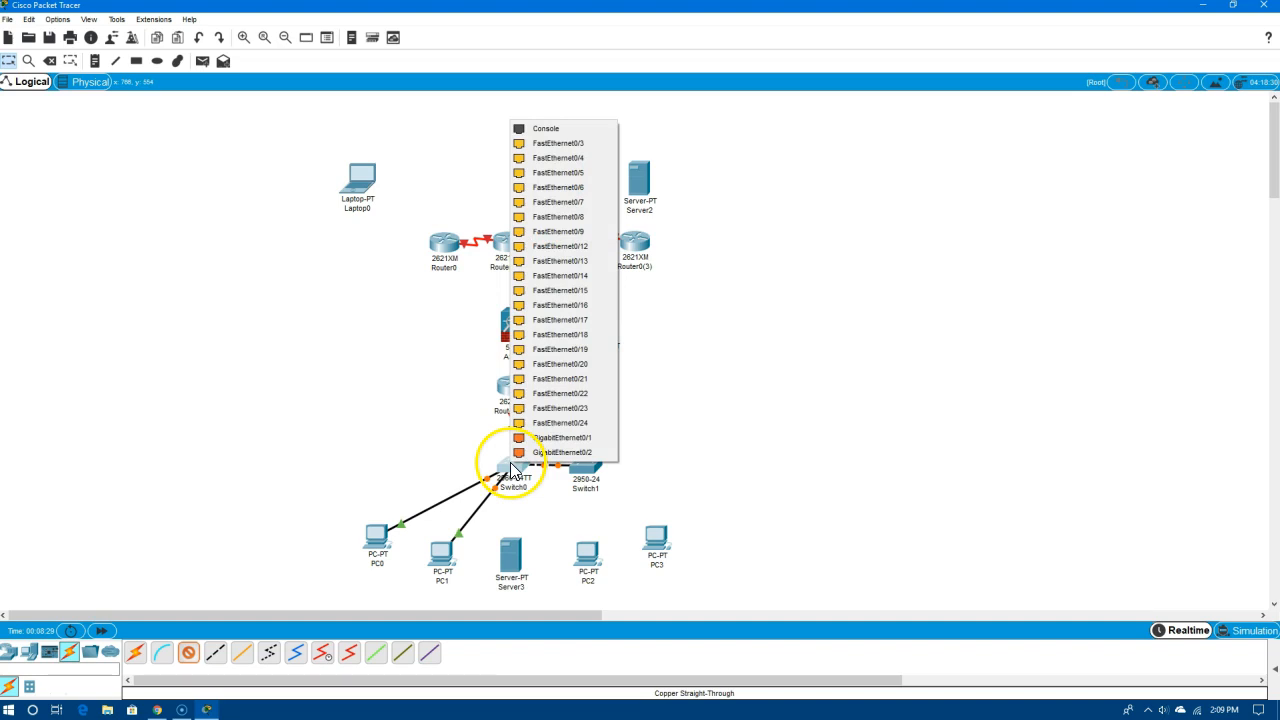
pyautogui.click(588, 143)
pyautogui.click(514, 556)
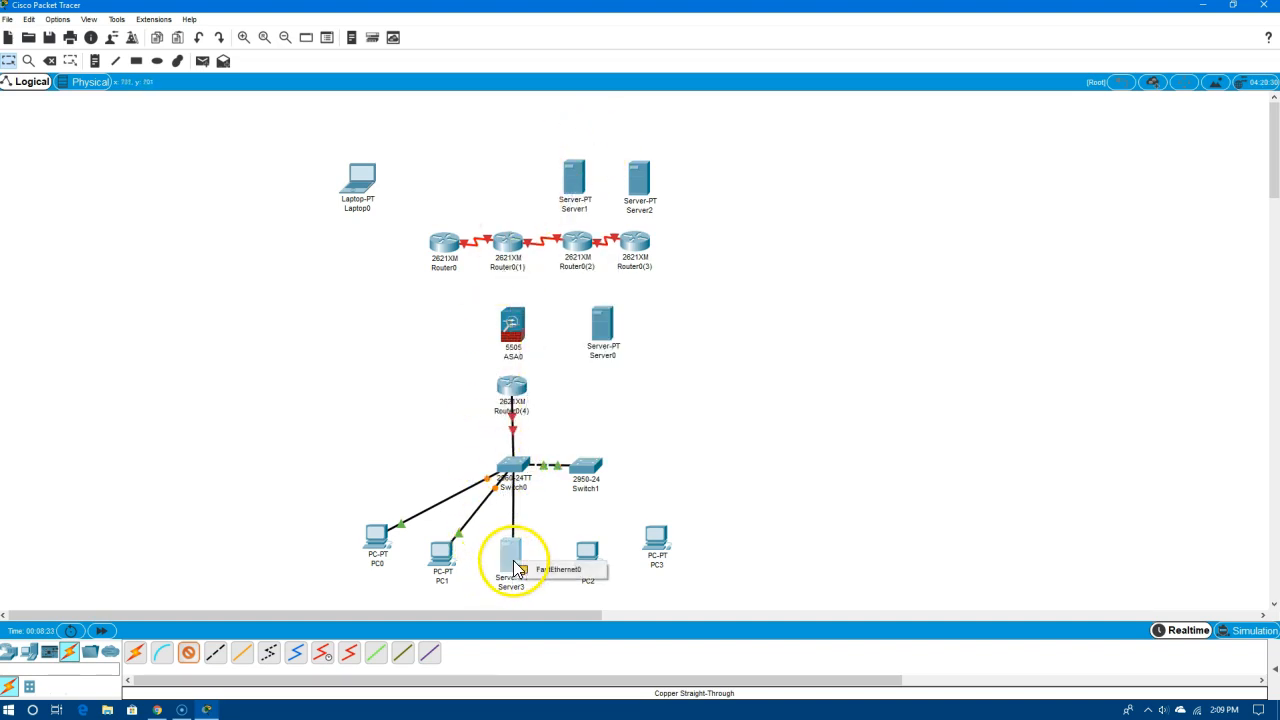
pyautogui.click(525, 572)
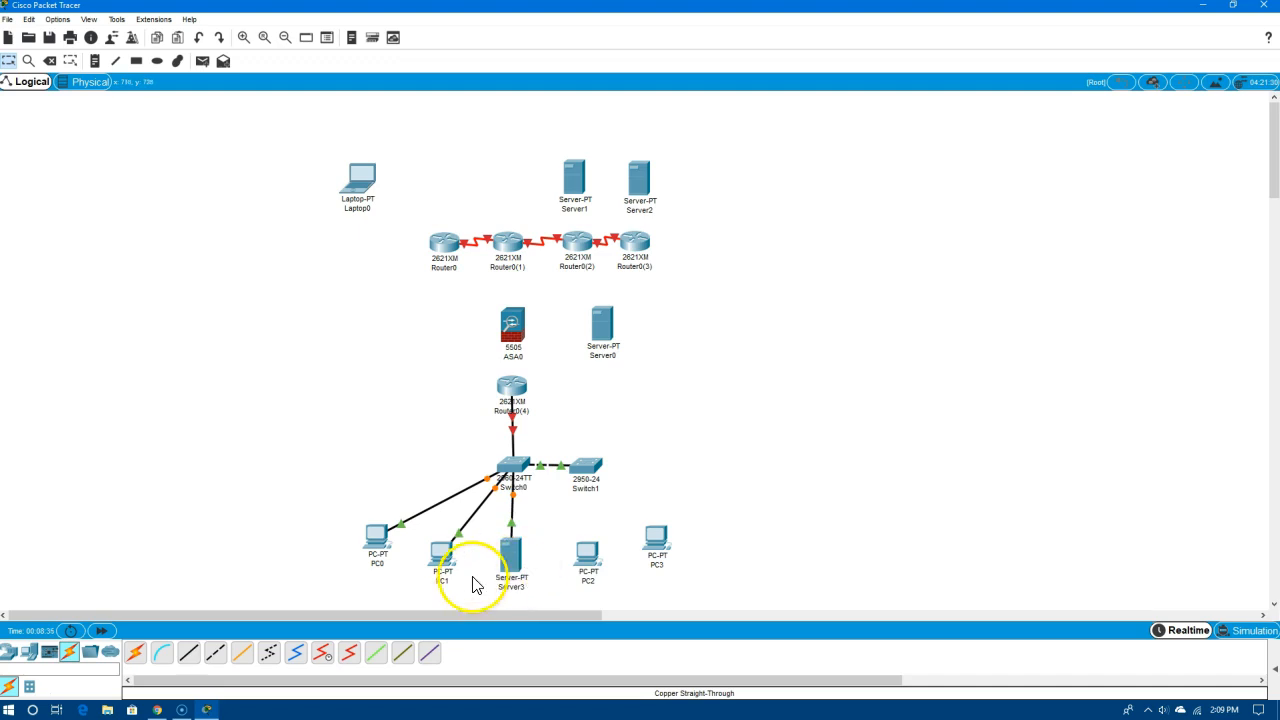
pyautogui.click(189, 652)
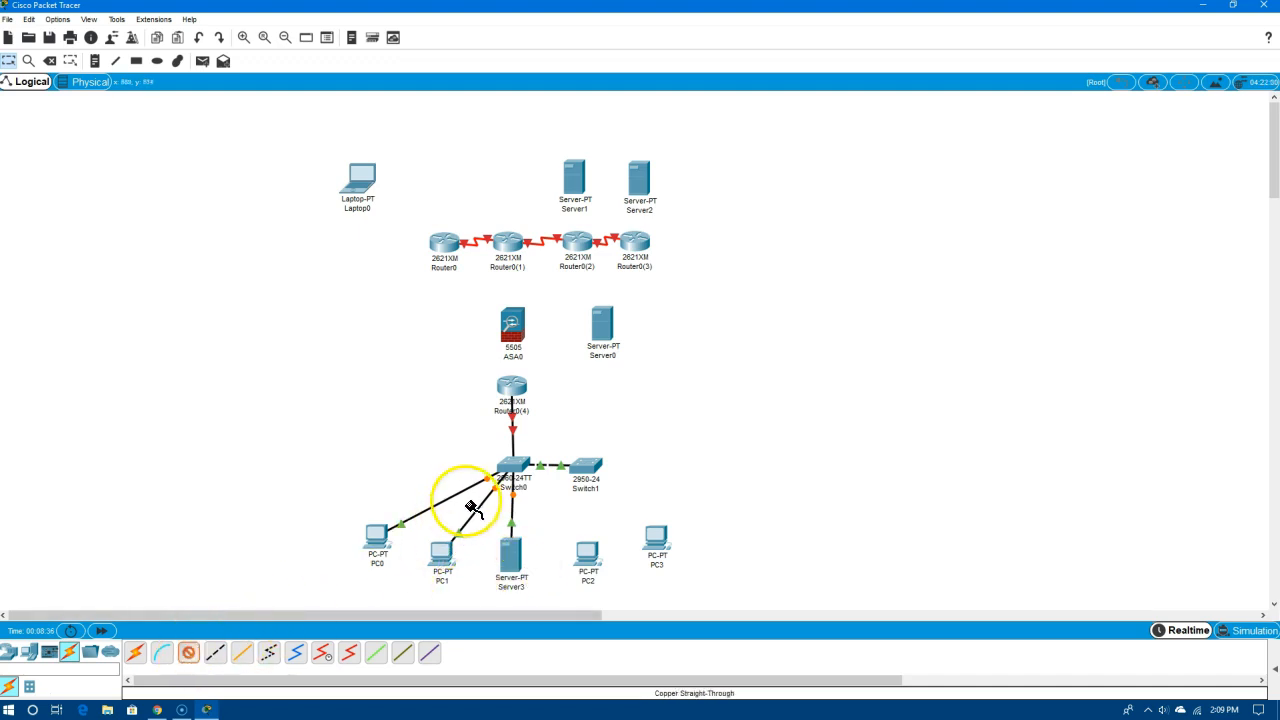
pyautogui.click(517, 472)
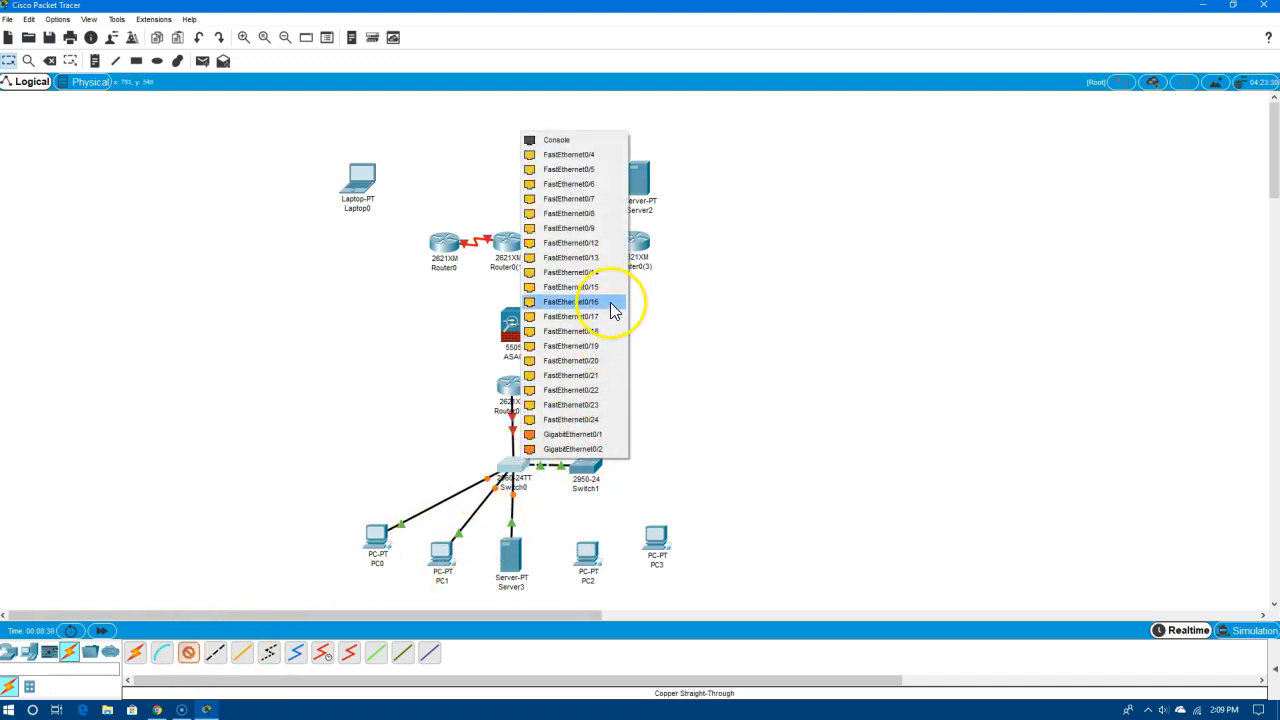
pyautogui.click(691, 417)
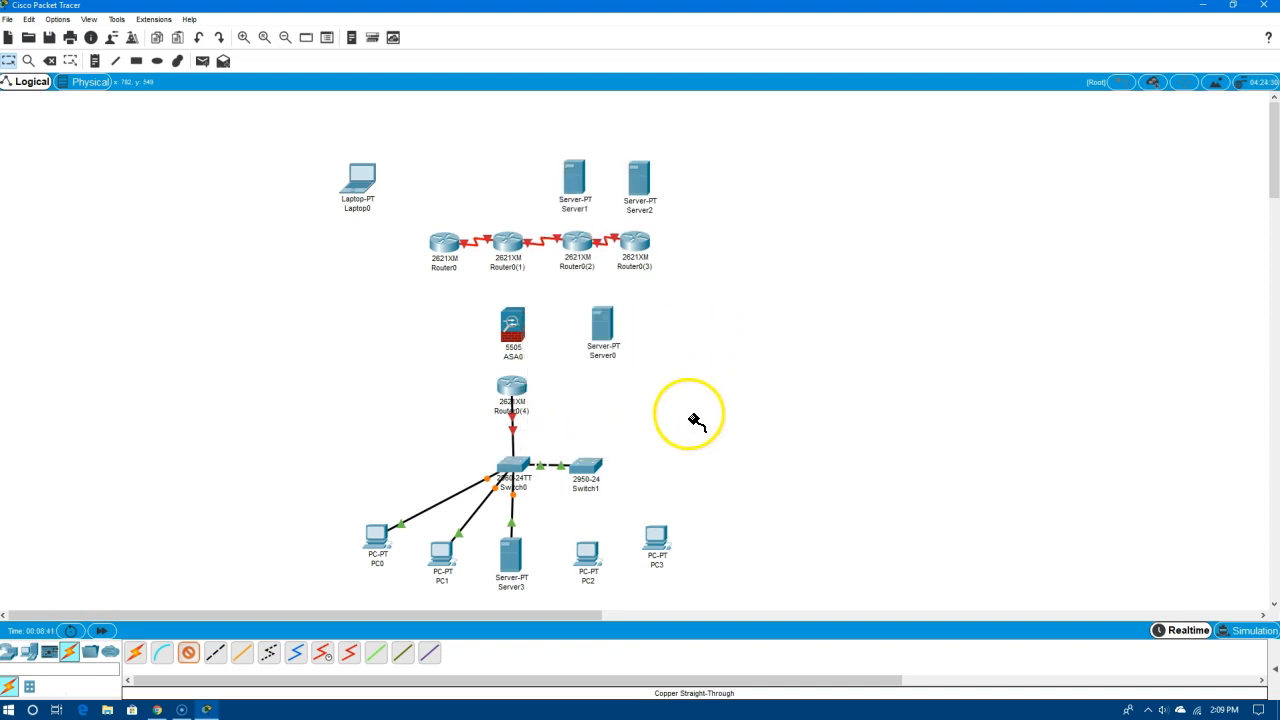
pyautogui.click(593, 472)
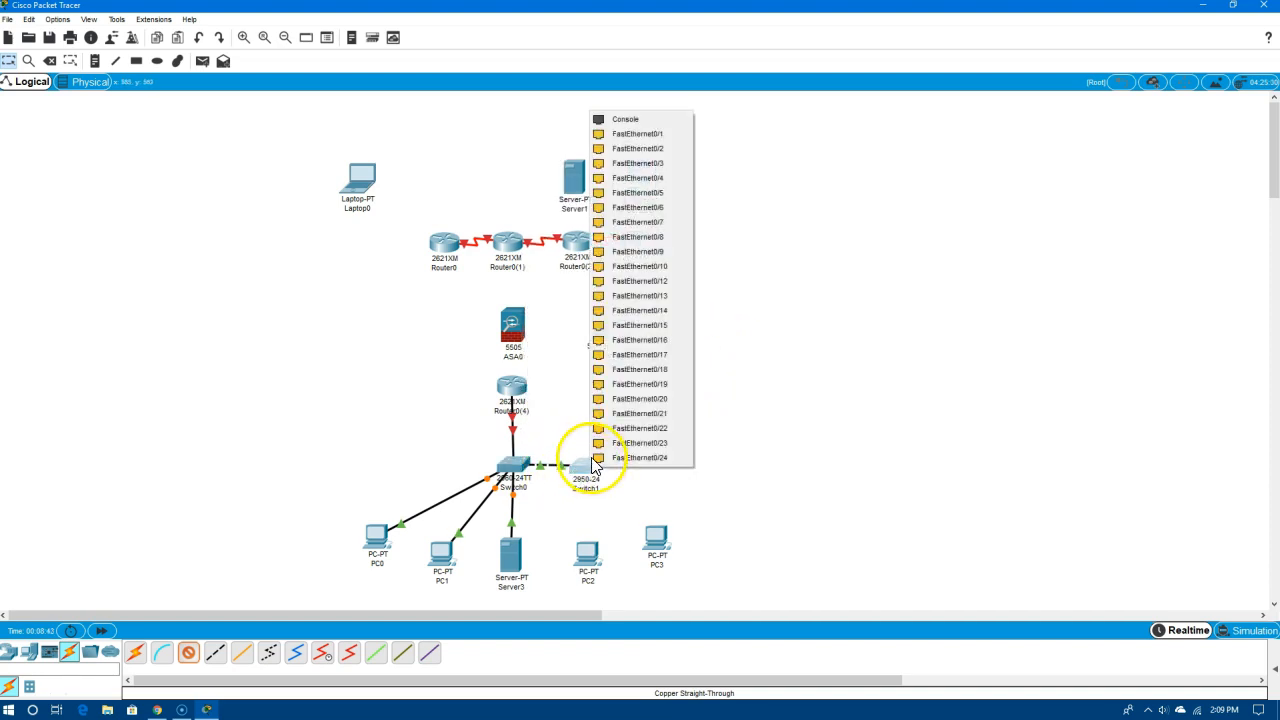
pyautogui.click(808, 200)
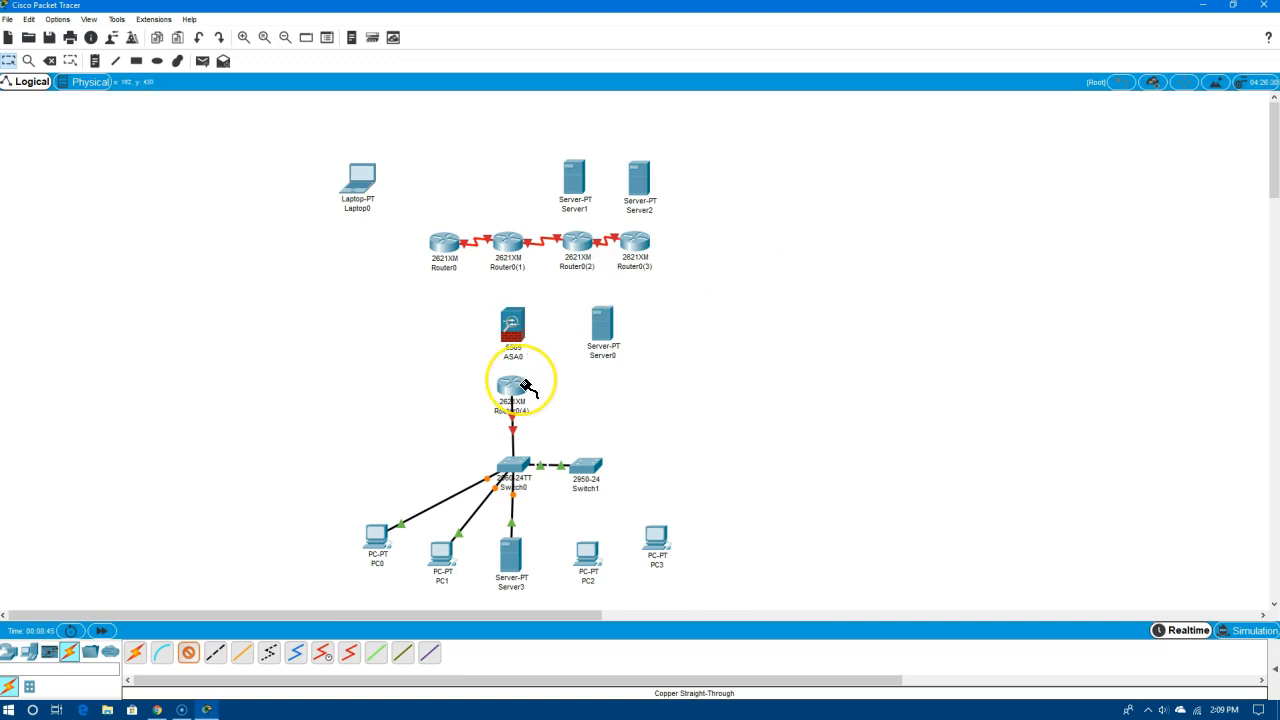
pyautogui.moveTo(525, 386)
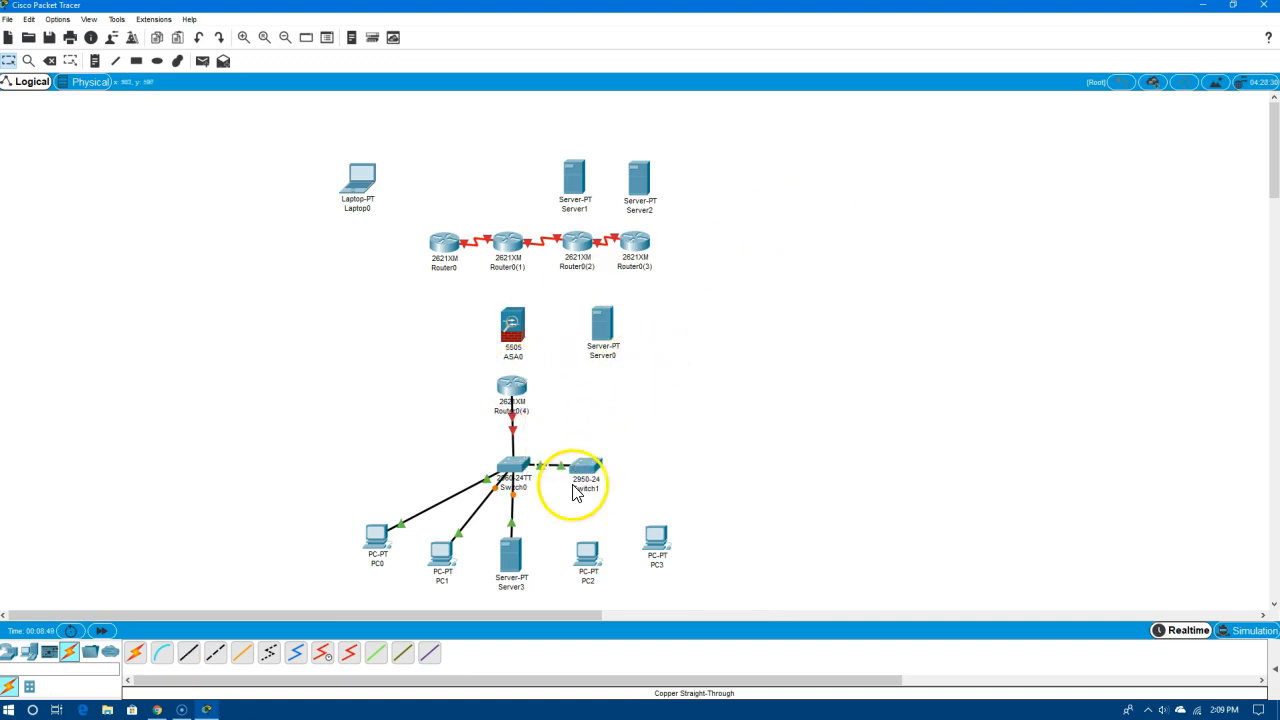
# Connect FastEthernet0/1 of Switch1 to FastEthernet0 of PC2 with a copper straight-through cable
pyautogui.click(189, 656)
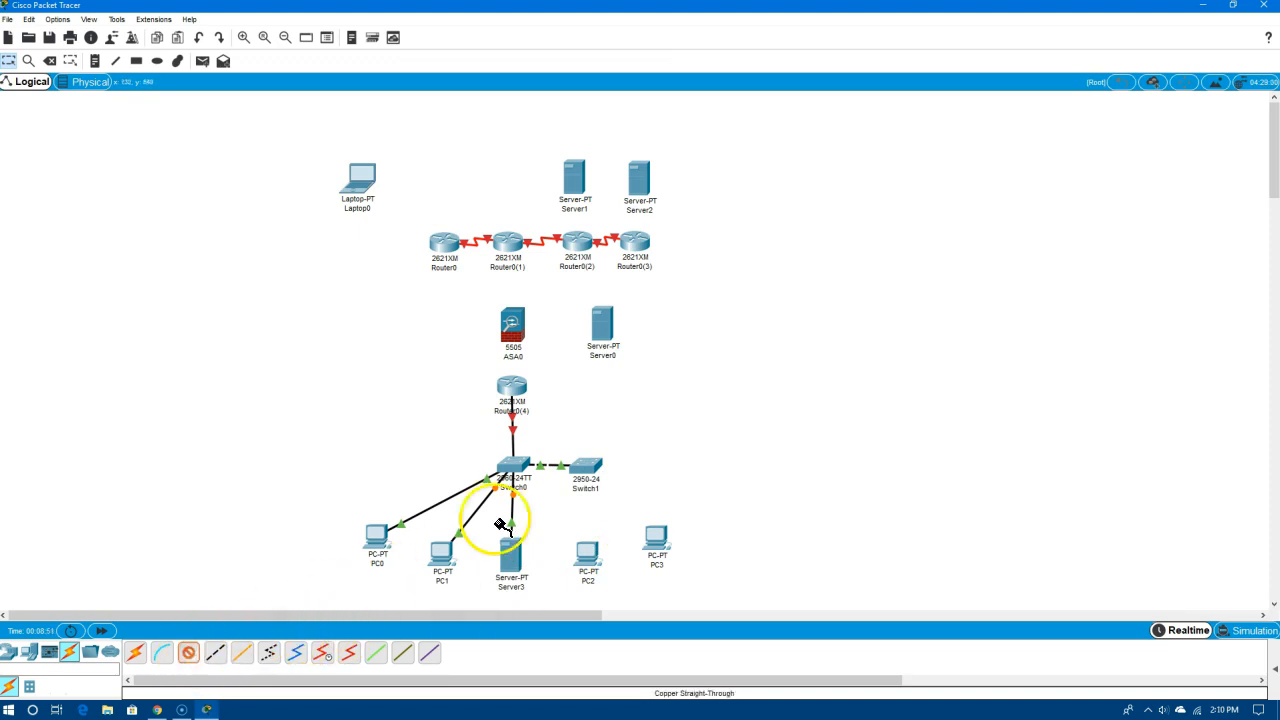
pyautogui.click(589, 464)
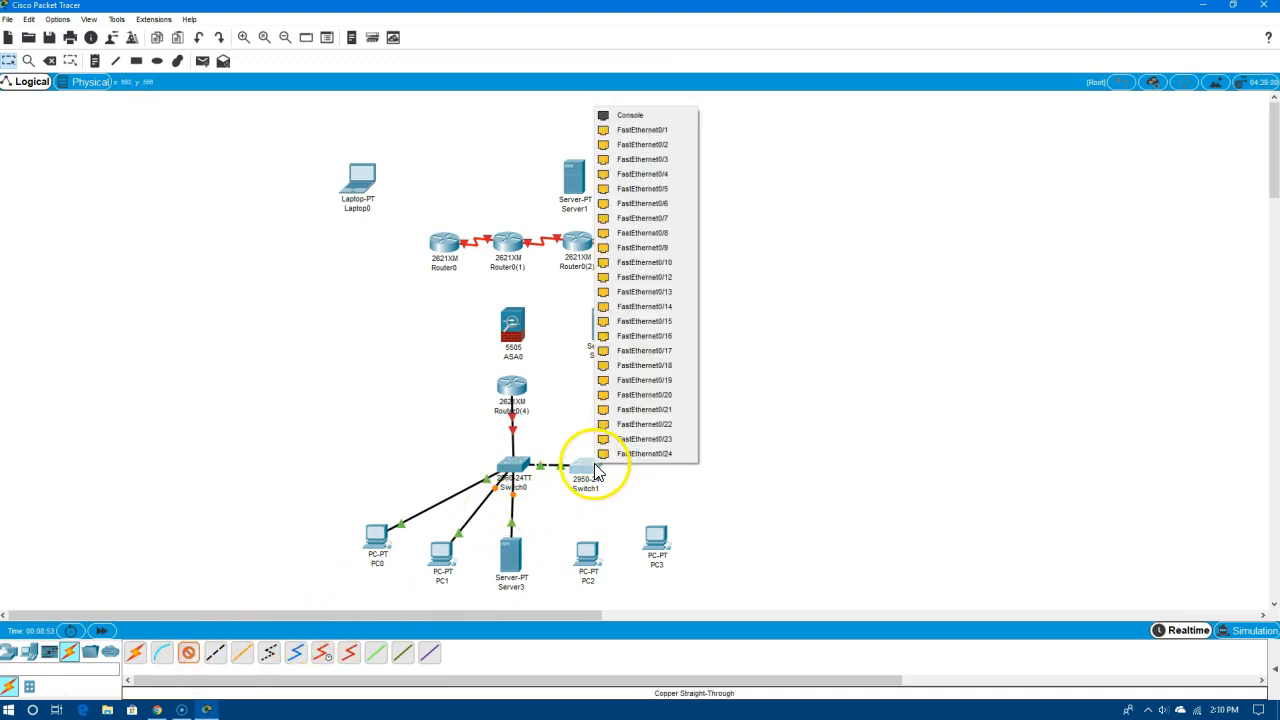
pyautogui.click(686, 131)
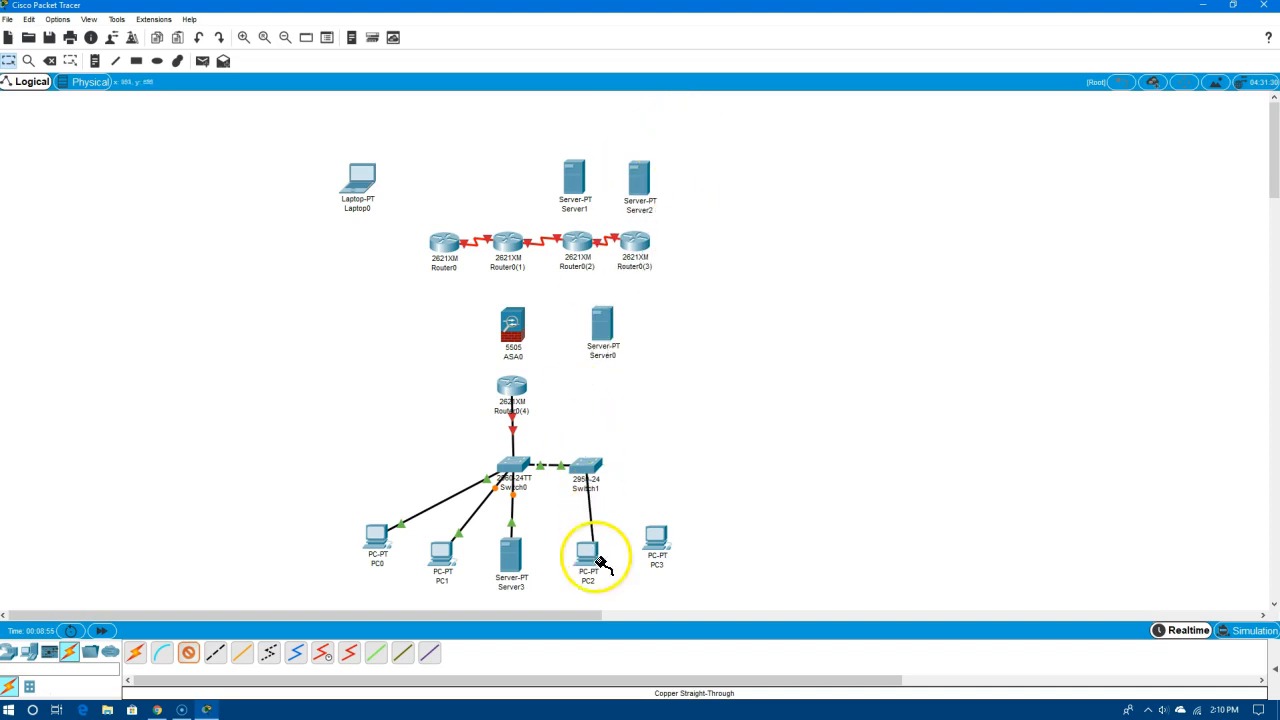
pyautogui.click(588, 556)
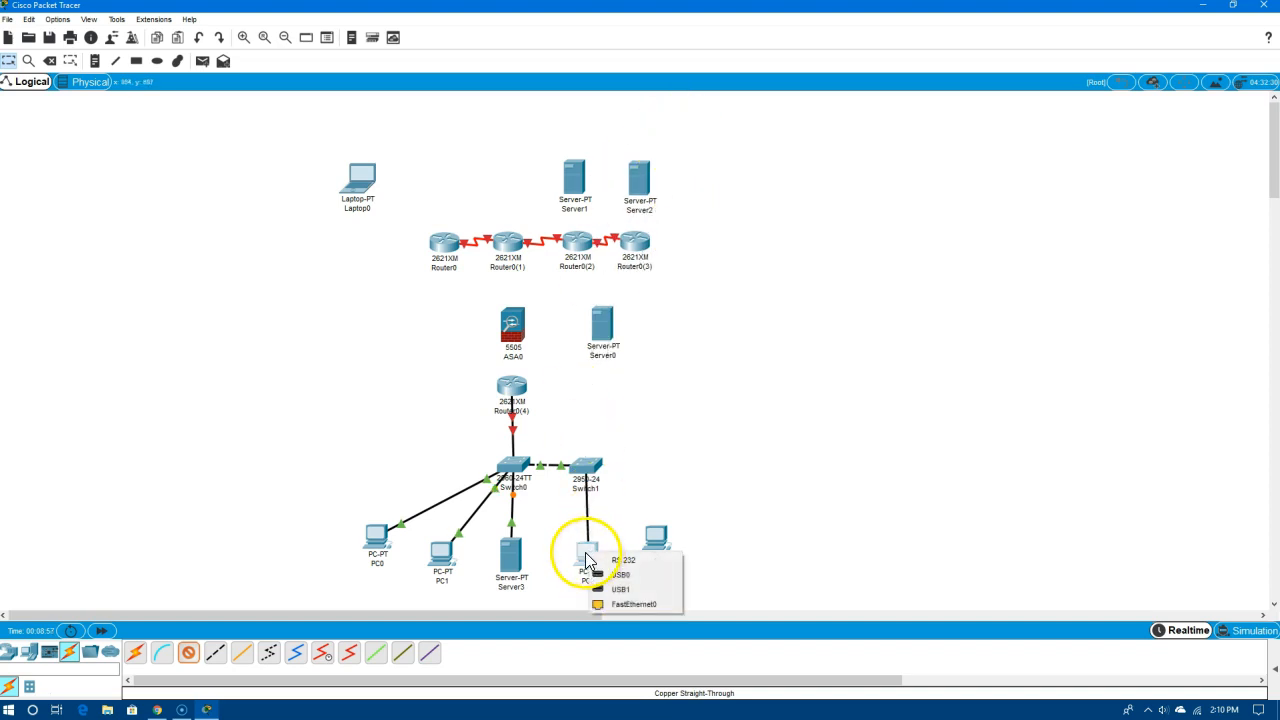
pyautogui.click(612, 604)
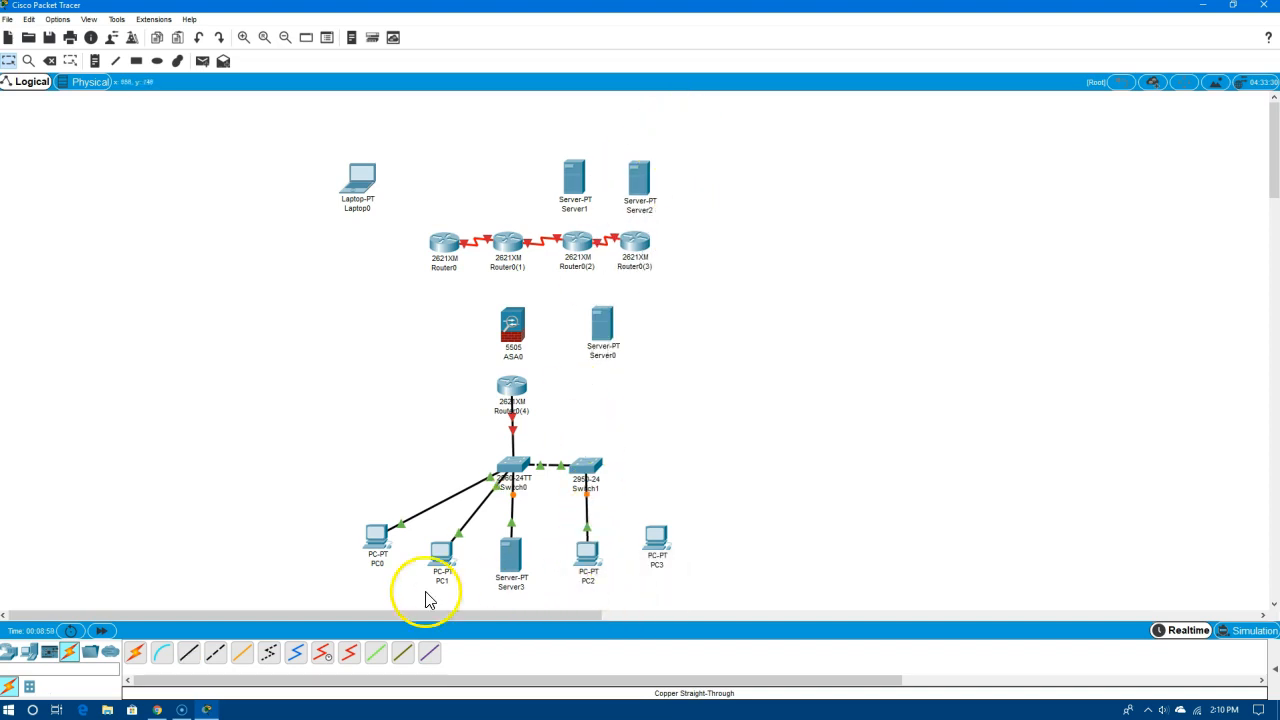
# Connect a free FastEthernet port of Switch1 to FastEthernet0 of PC3 with a copper straight-through cable
pyautogui.click(189, 652)
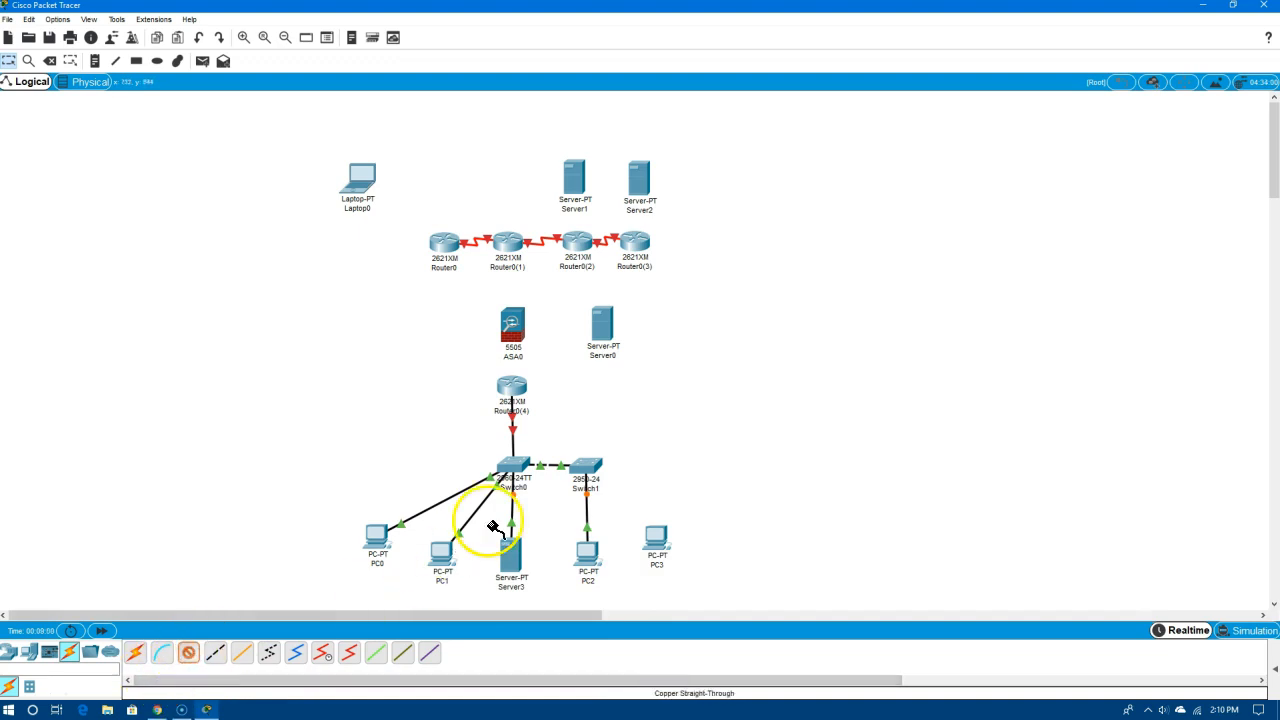
pyautogui.click(593, 470)
pyautogui.click(682, 139)
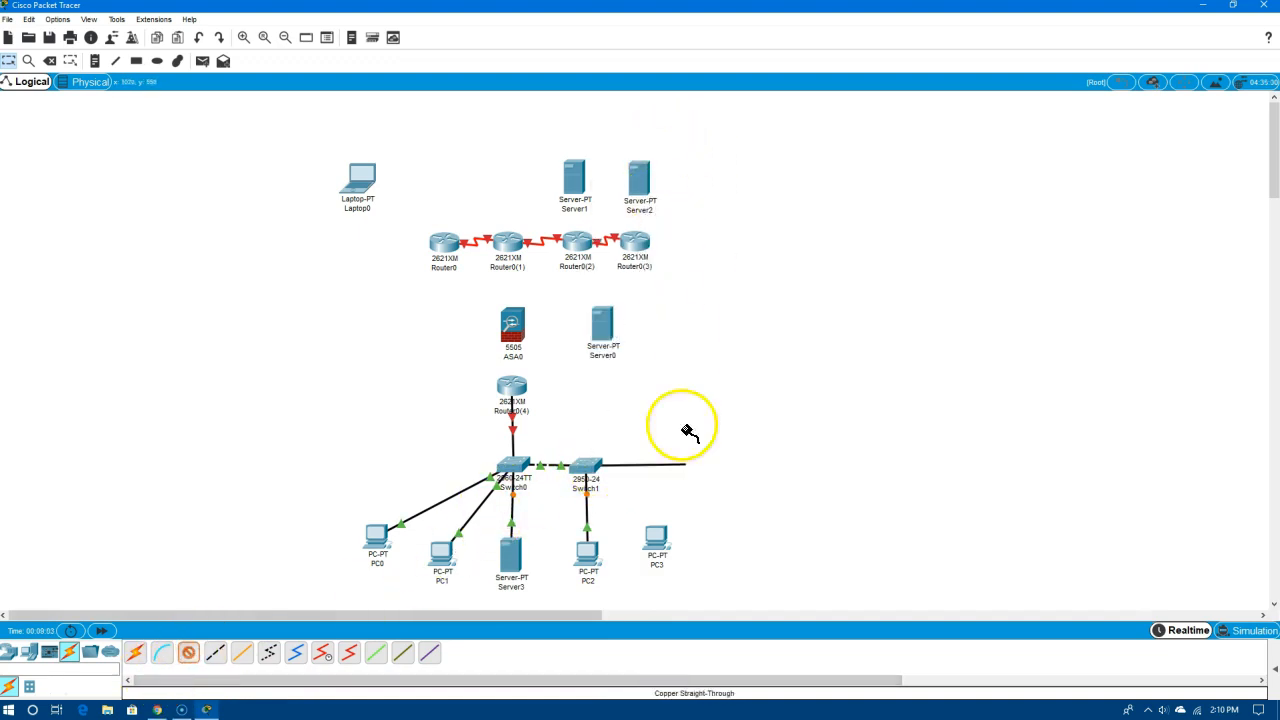
pyautogui.click(658, 536)
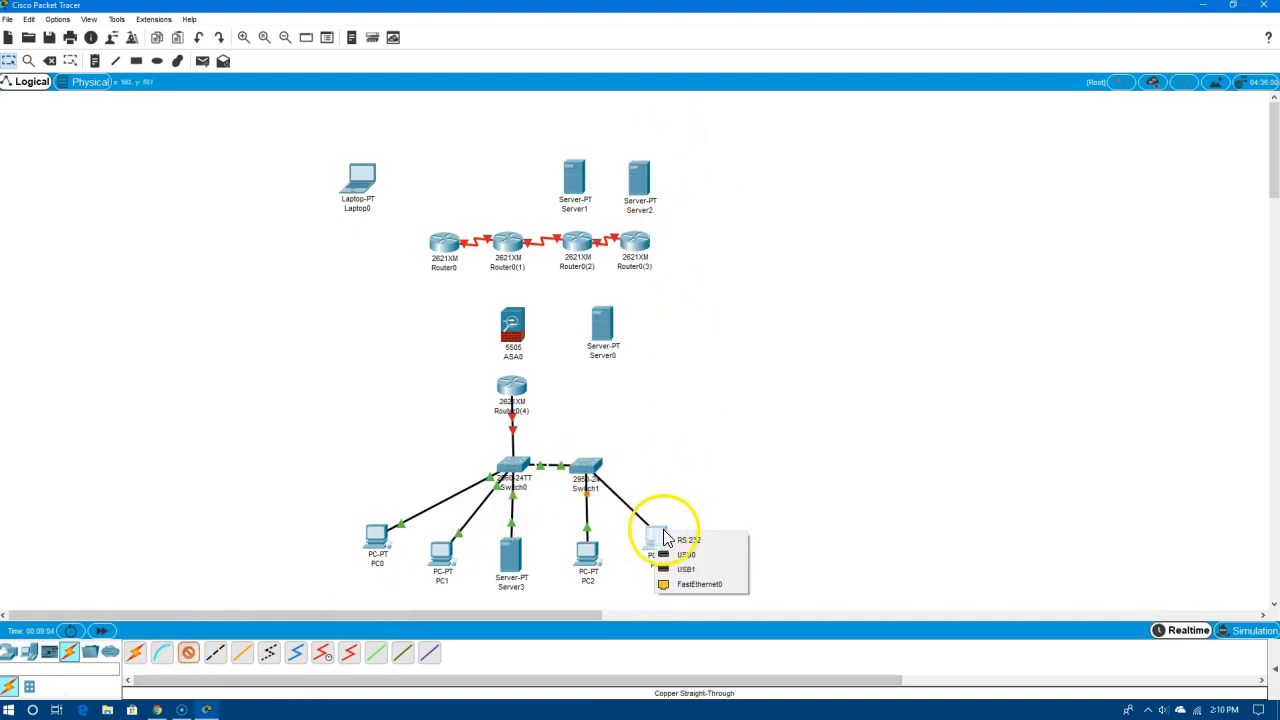
pyautogui.click(686, 584)
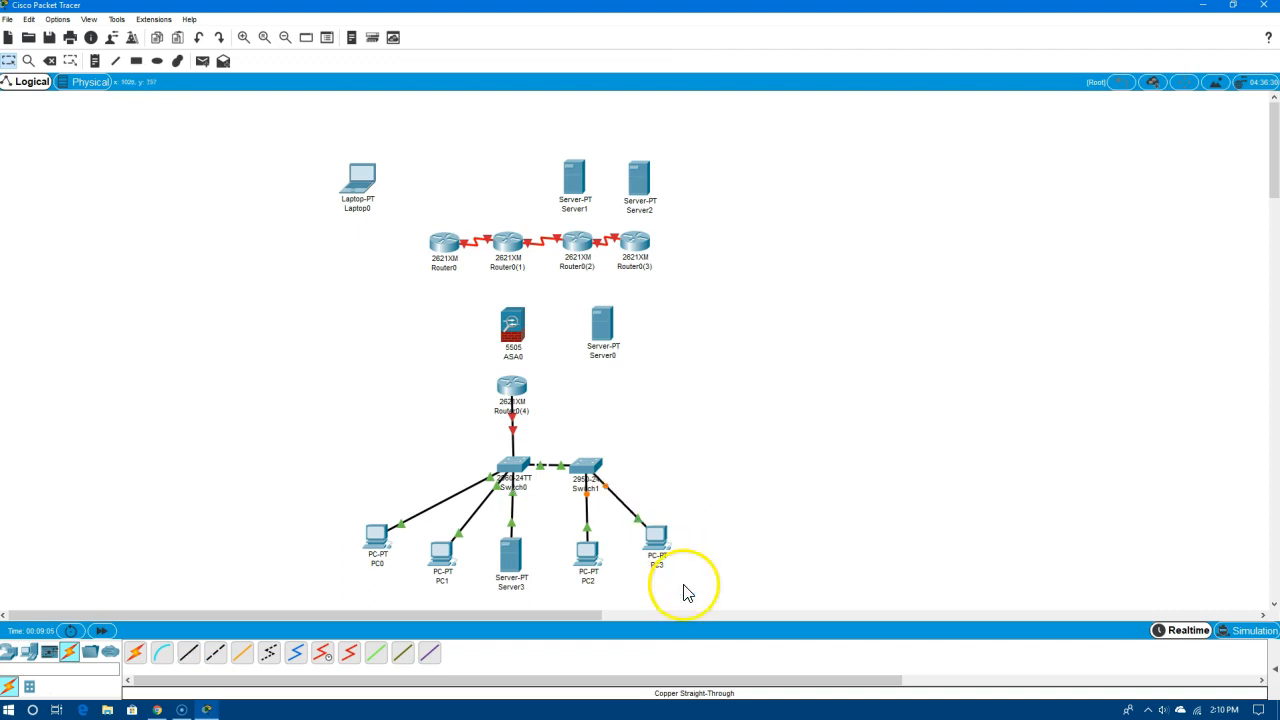
pyautogui.click(686, 432)
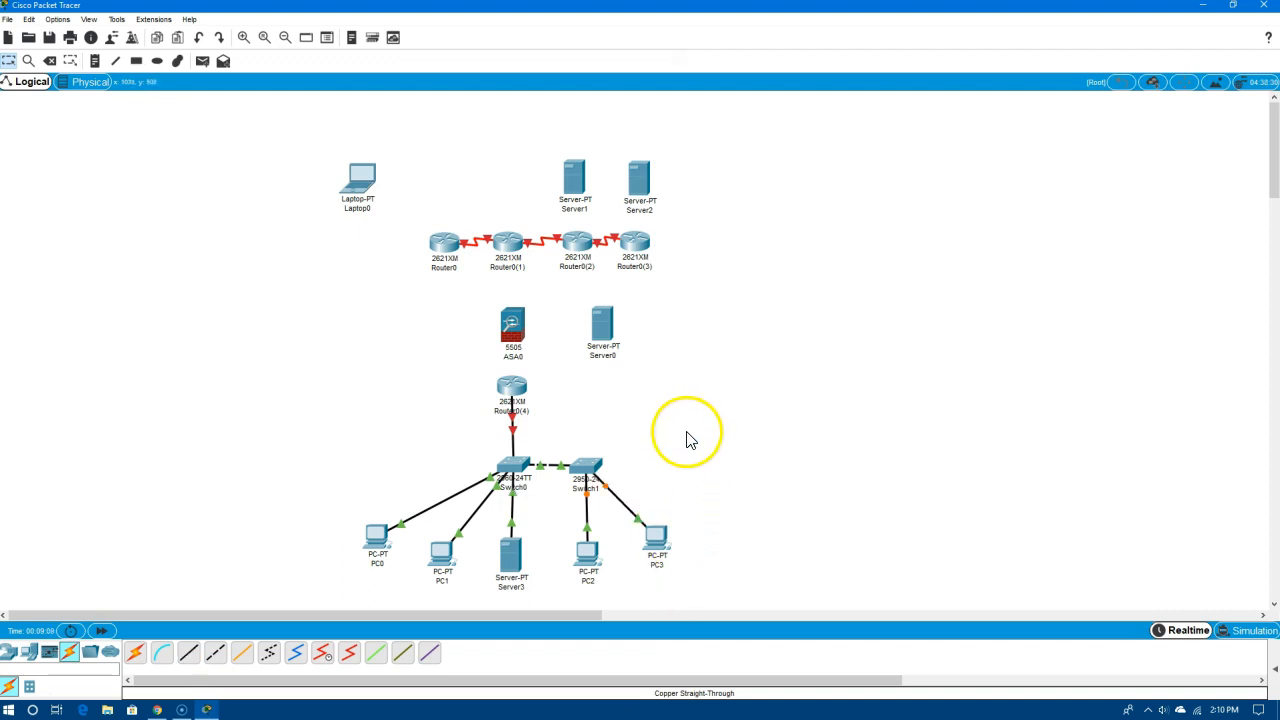
# Link Ethernet0/1 of ASA0 to FastEthernet0/0 of Router0(4) with a copper straight-through cable
pyautogui.click(186, 652)
pyautogui.click(480, 410)
pyautogui.click(512, 325)
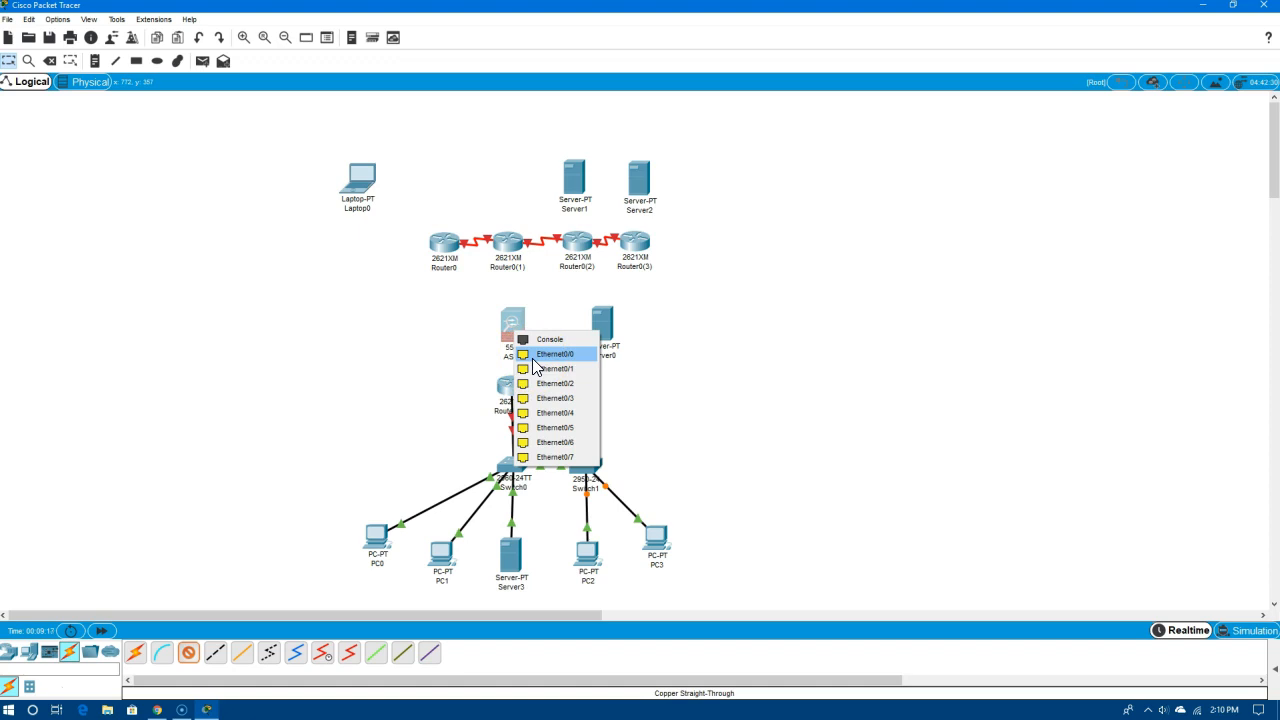
pyautogui.click(537, 376)
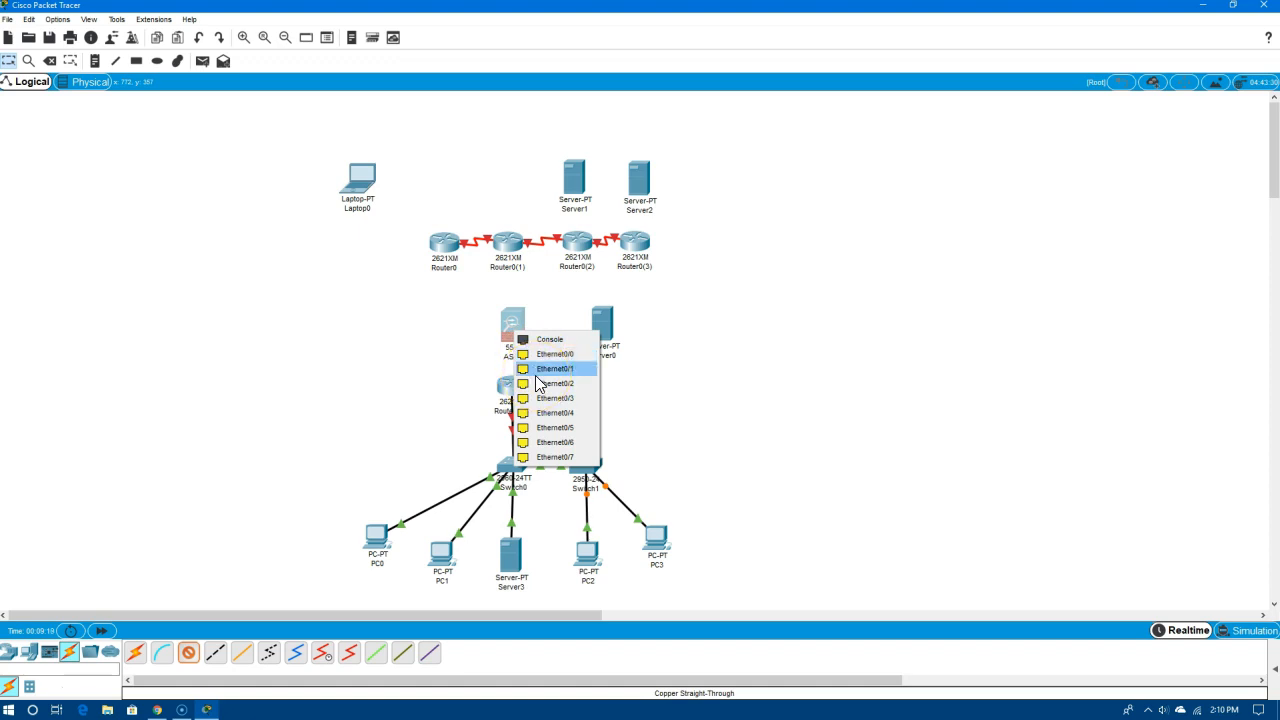
pyautogui.click(515, 388)
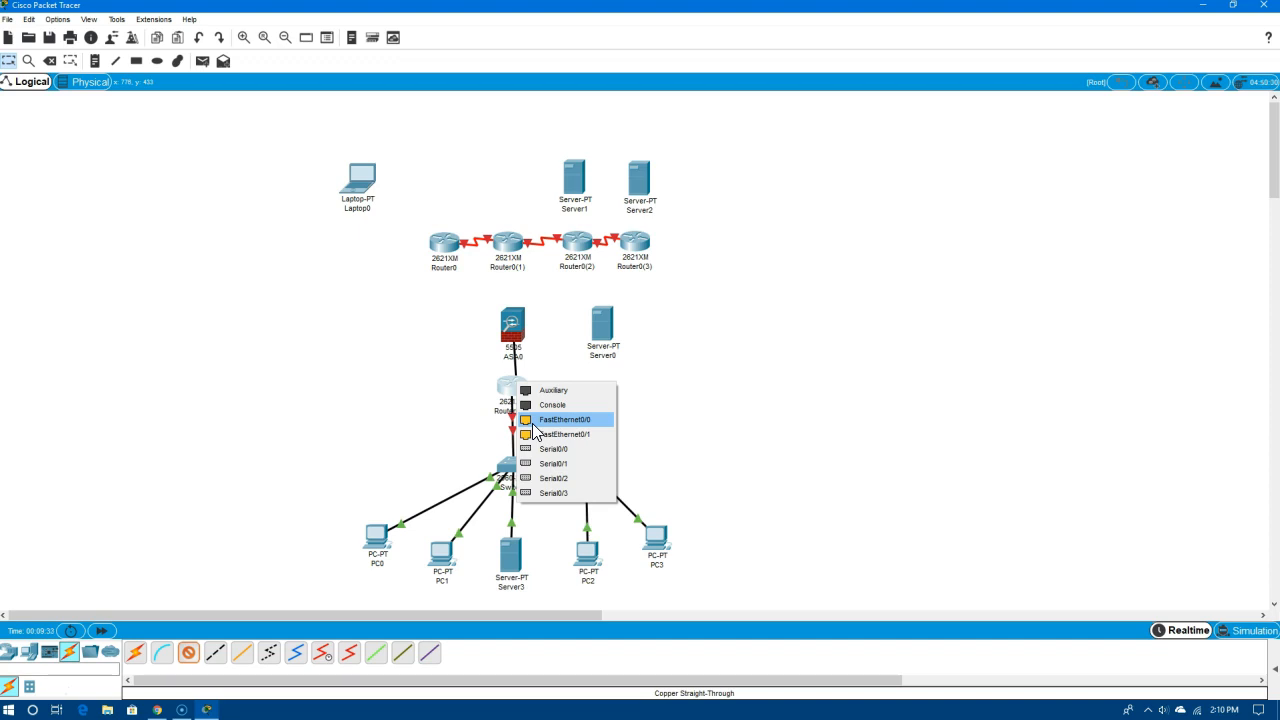
pyautogui.click(533, 424)
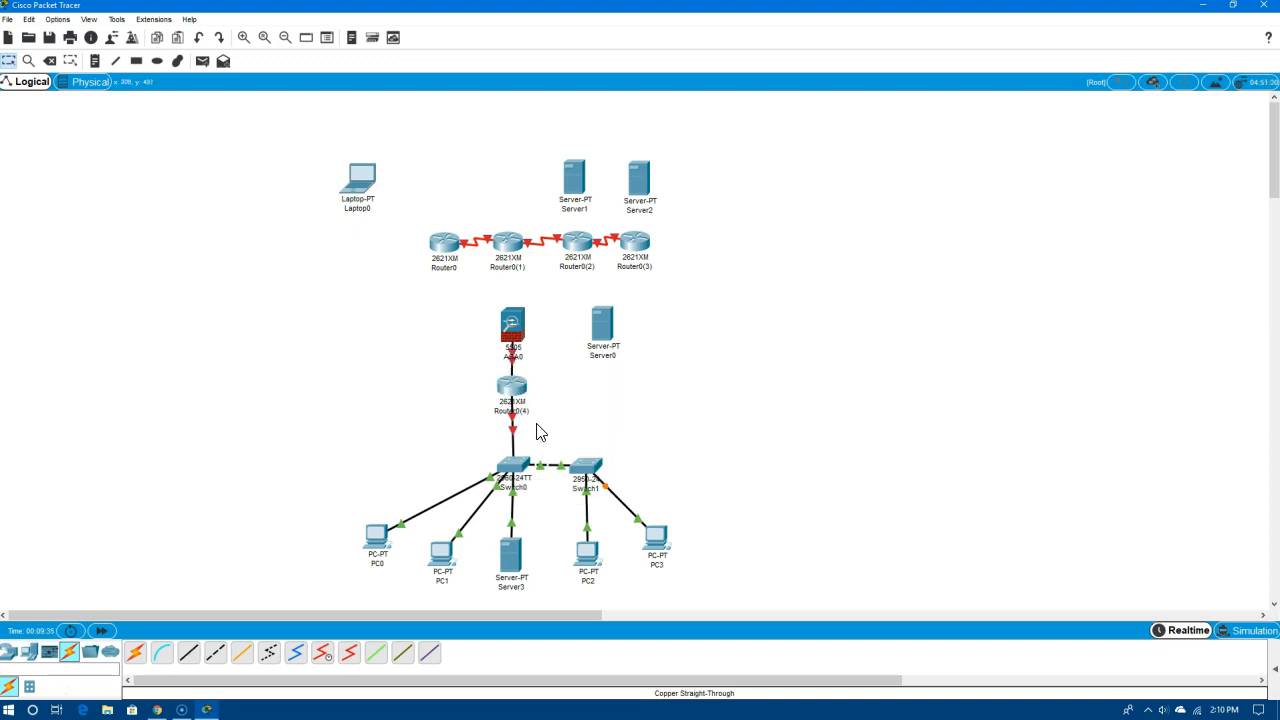
# Link Ethernet0/0 of ASA0 to FastEthernet0 of Server0 with a copper straight-through cable
pyautogui.click(183, 656)
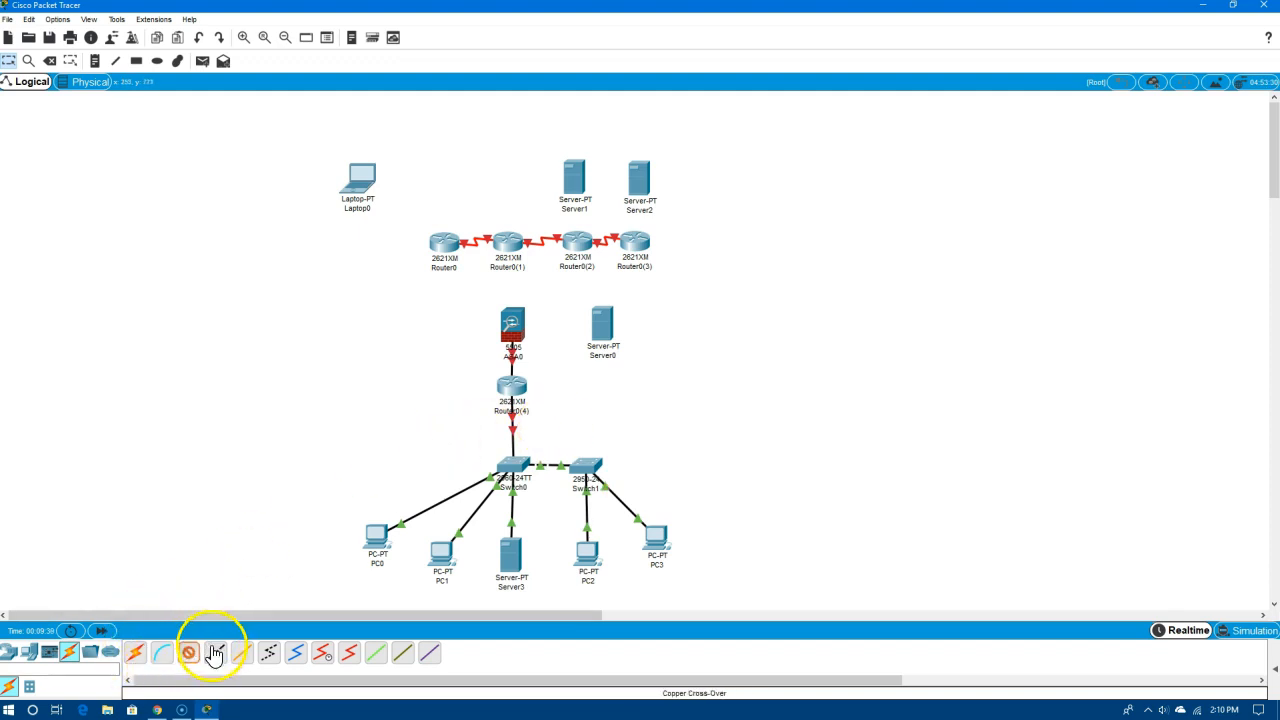
pyautogui.click(215, 655)
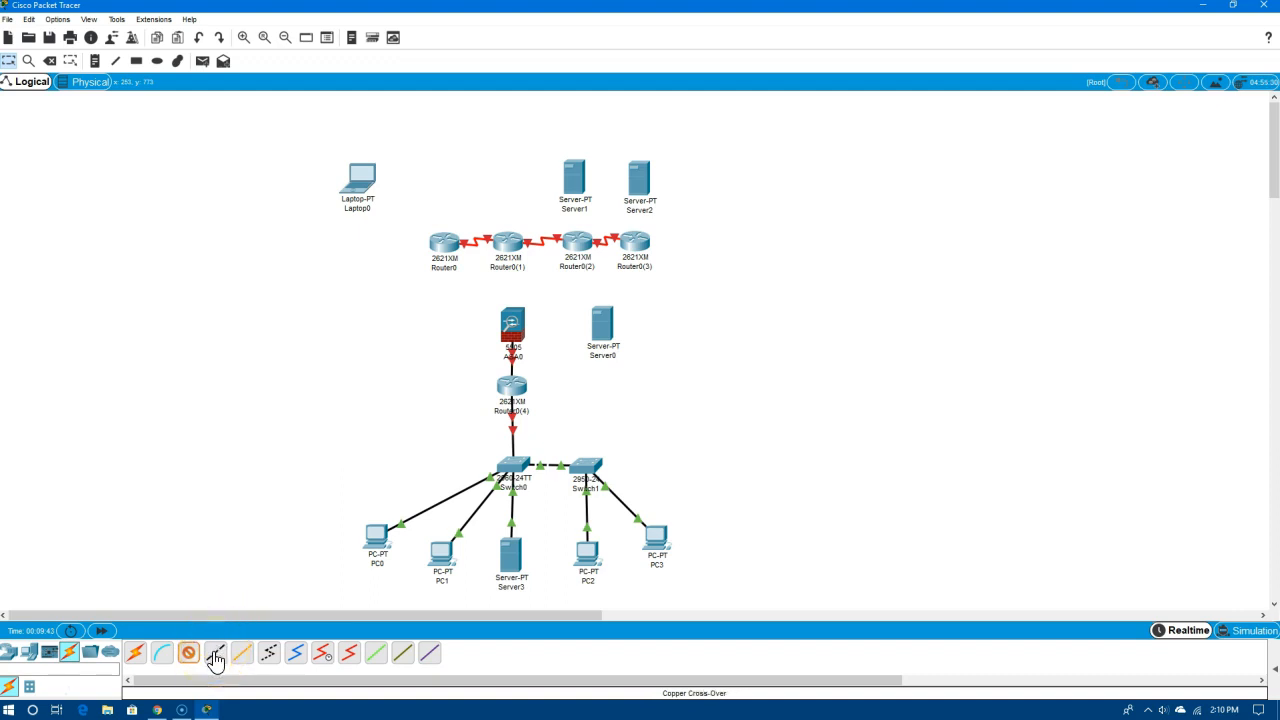
pyautogui.click(514, 326)
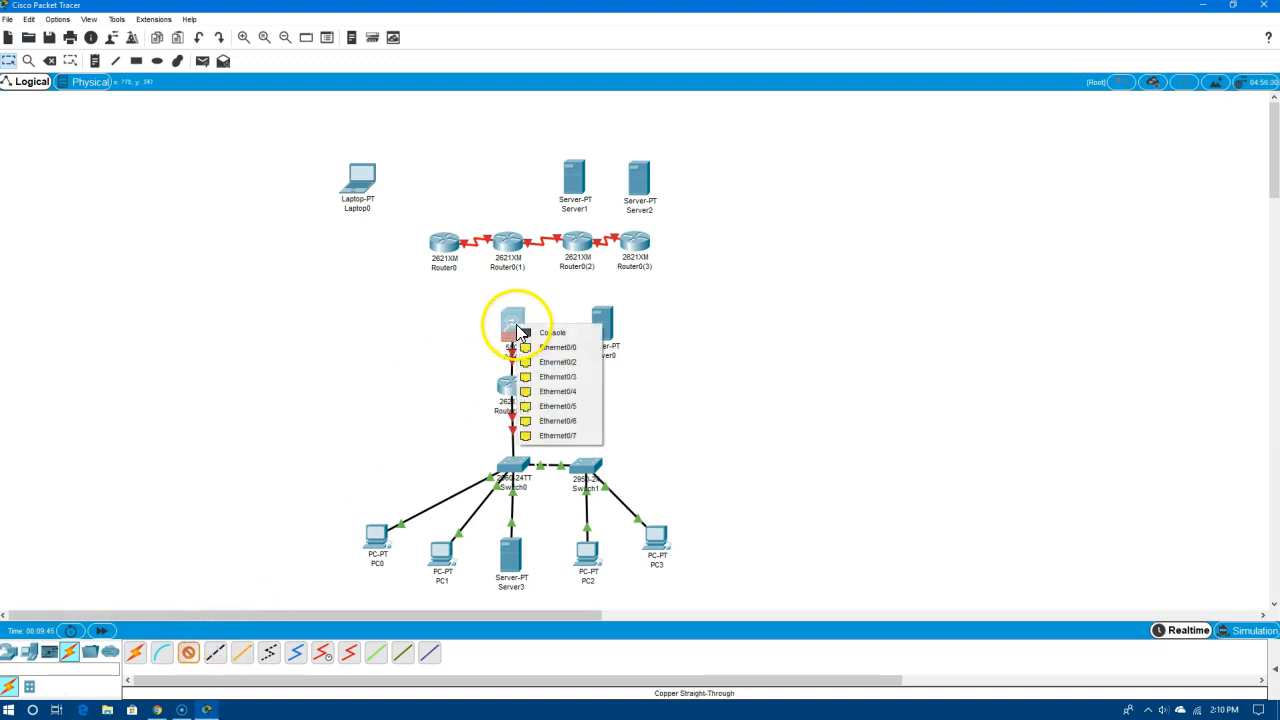
pyautogui.click(557, 362)
pyautogui.click(600, 333)
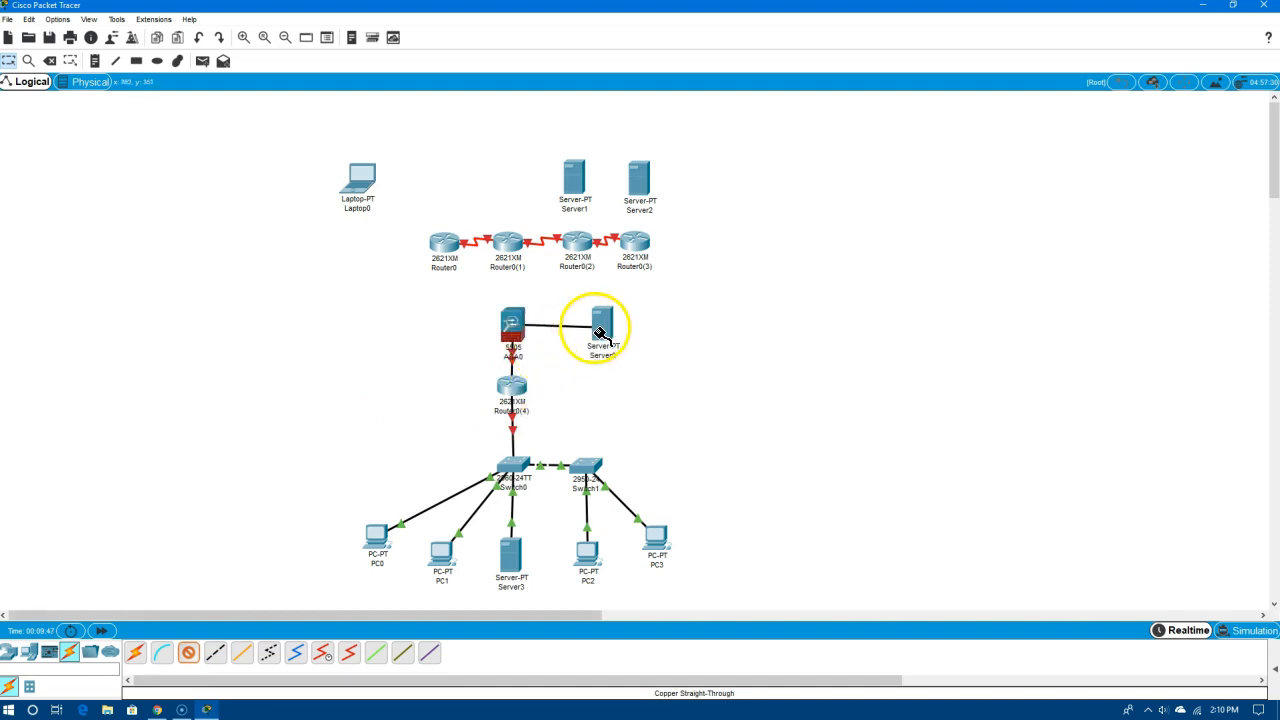
pyautogui.click(600, 333)
pyautogui.click(610, 333)
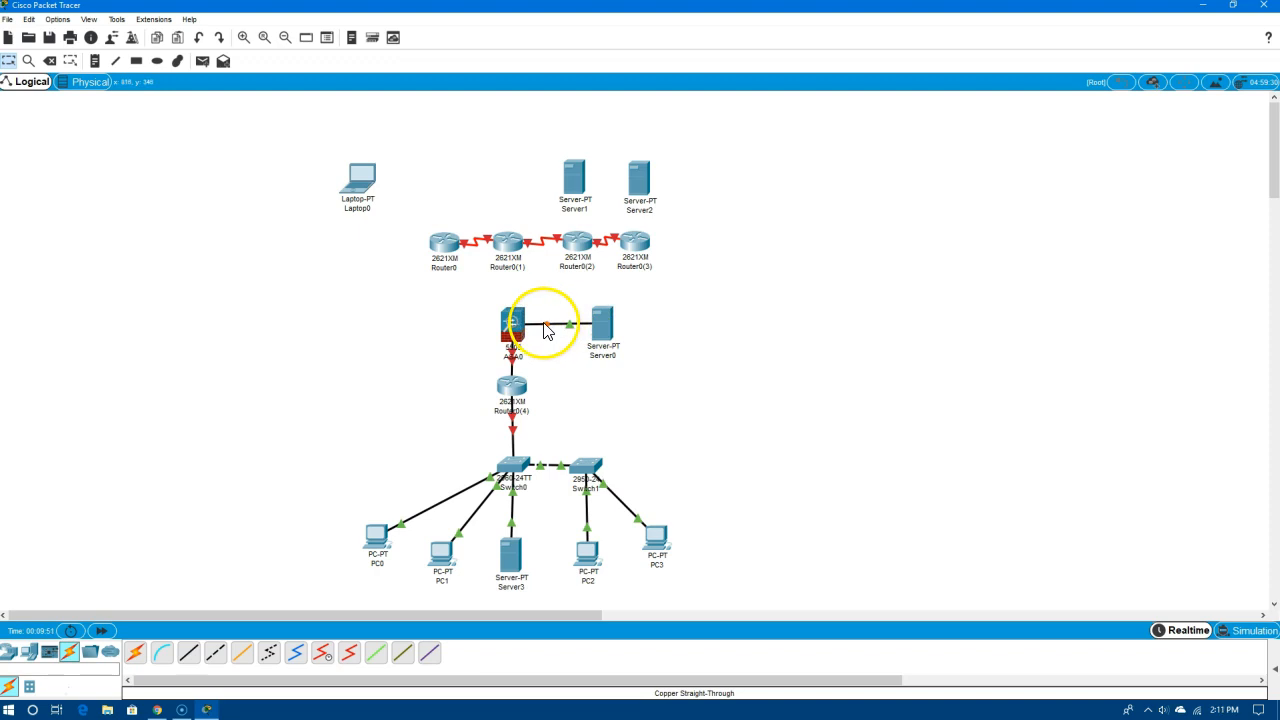
pyautogui.moveTo(550, 333)
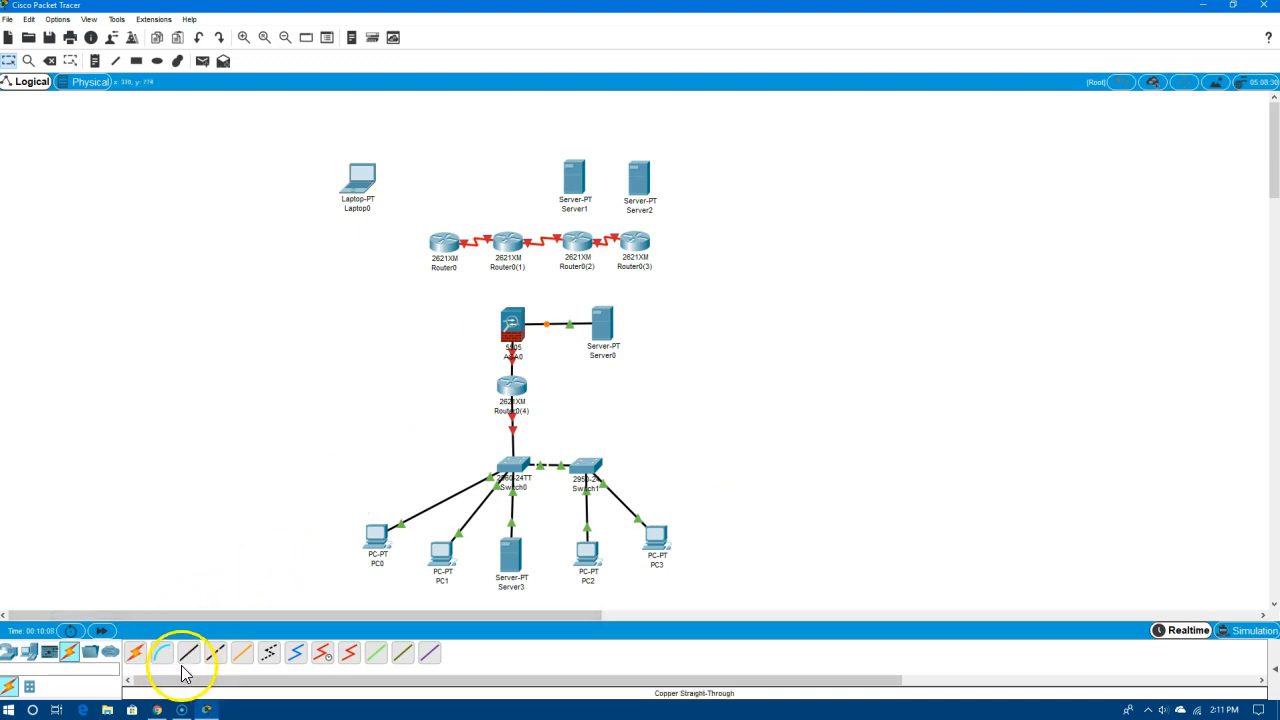
# Check the interfaces of Router0(1) and link its FastEthernet0/0 to Ethernet0/2 of ASA0 with a copper straight-through cable
pyautogui.click(511, 243)
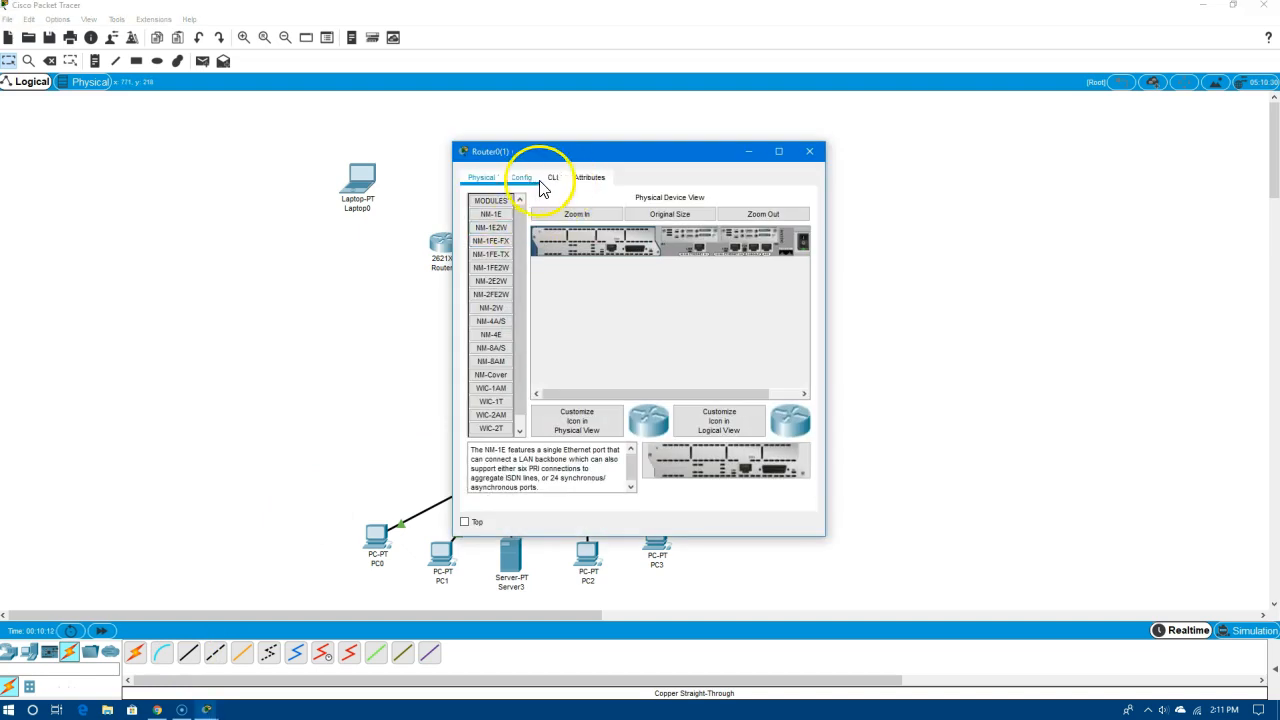
pyautogui.click(522, 180)
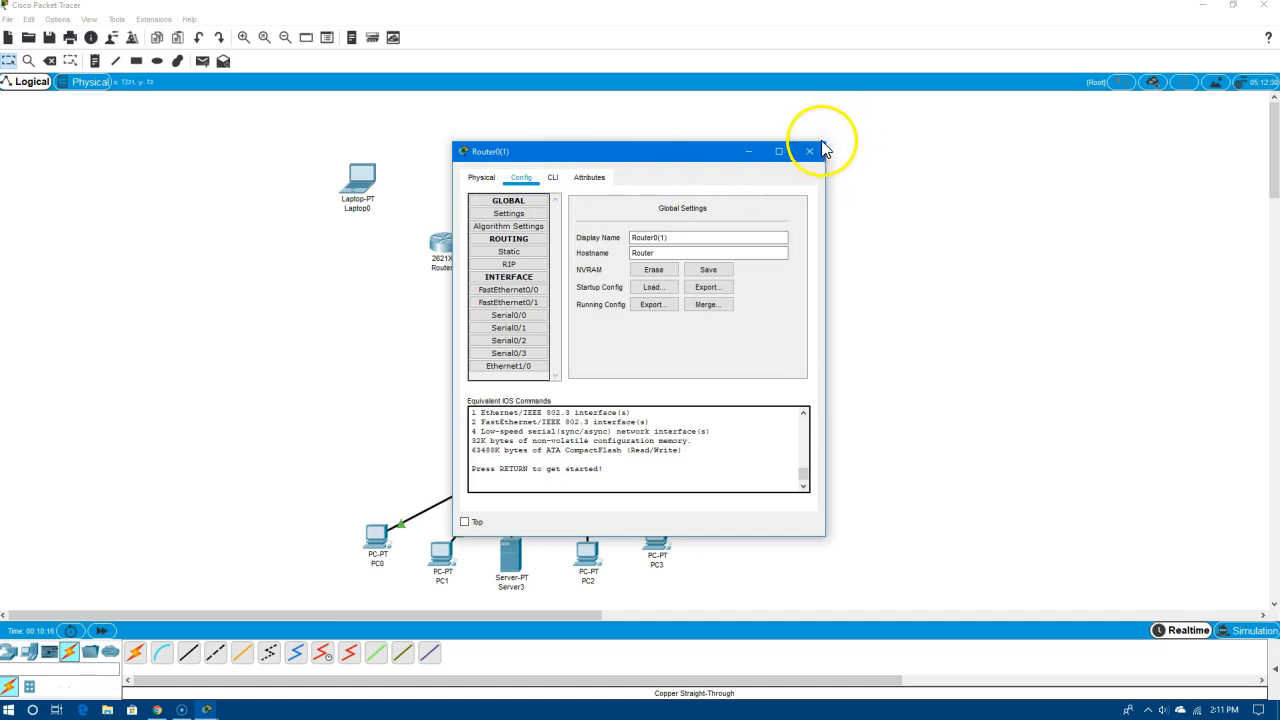
pyautogui.click(810, 153)
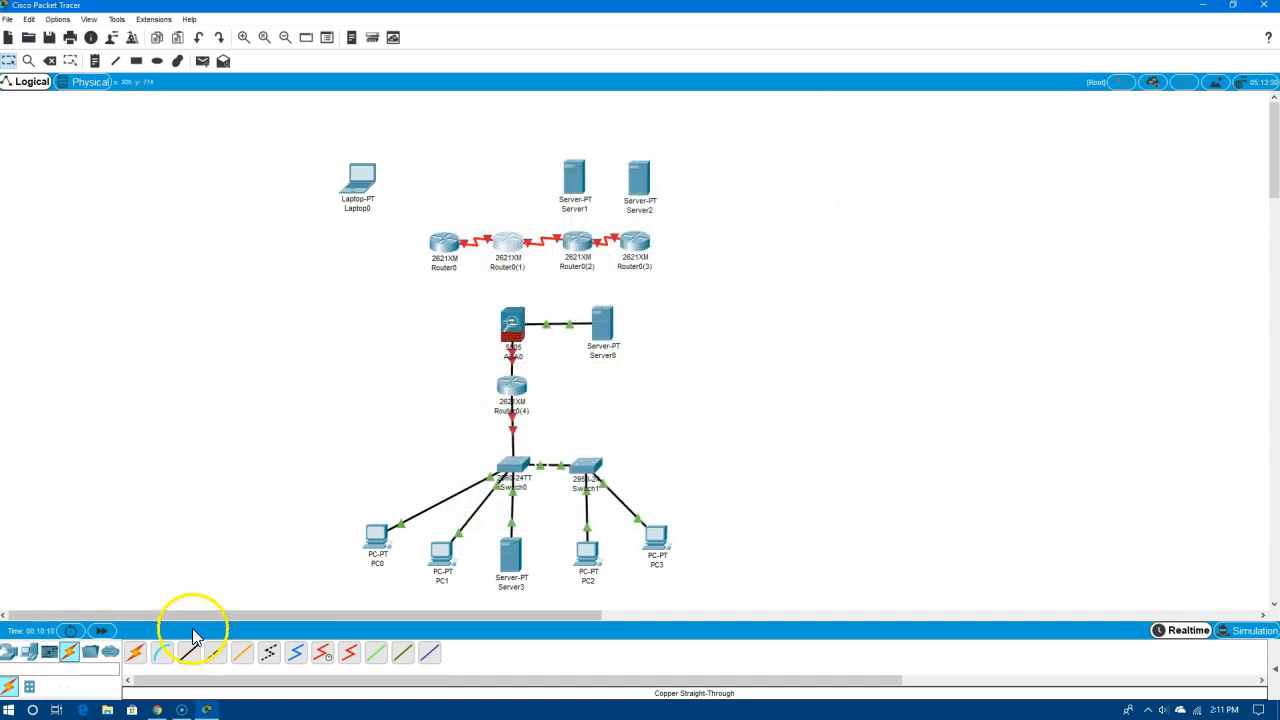
pyautogui.click(184, 660)
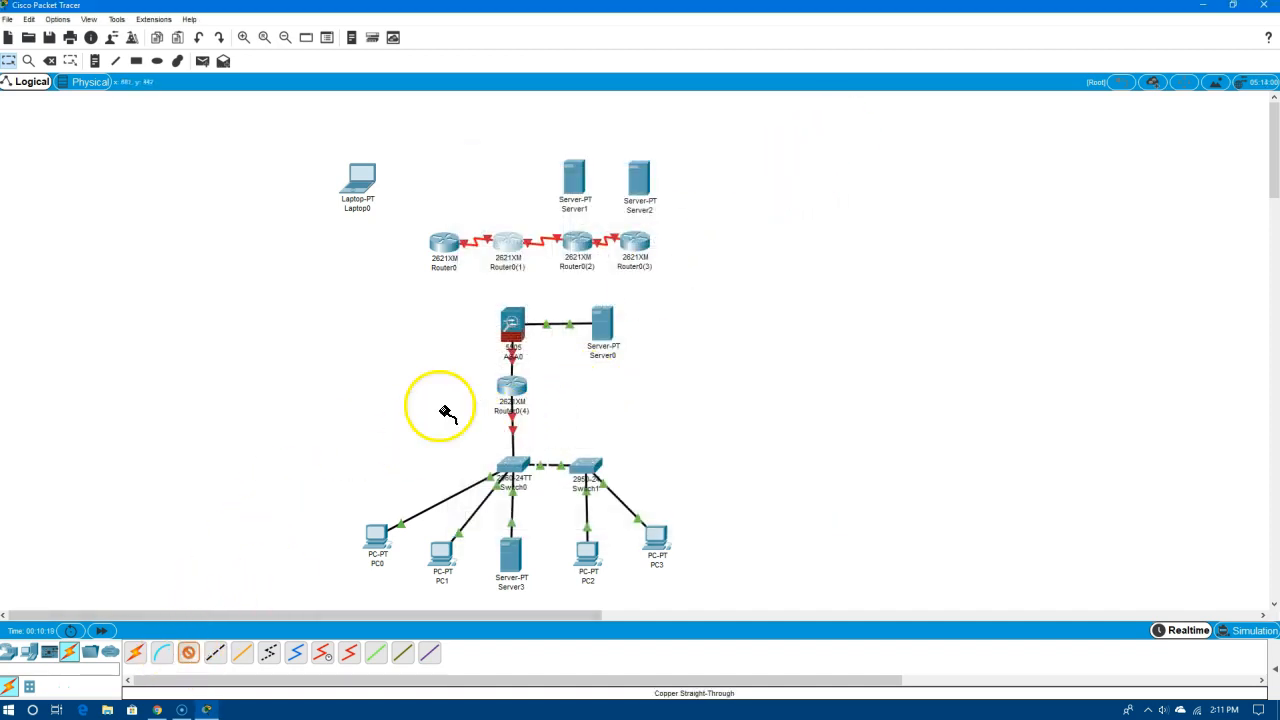
pyautogui.click(511, 246)
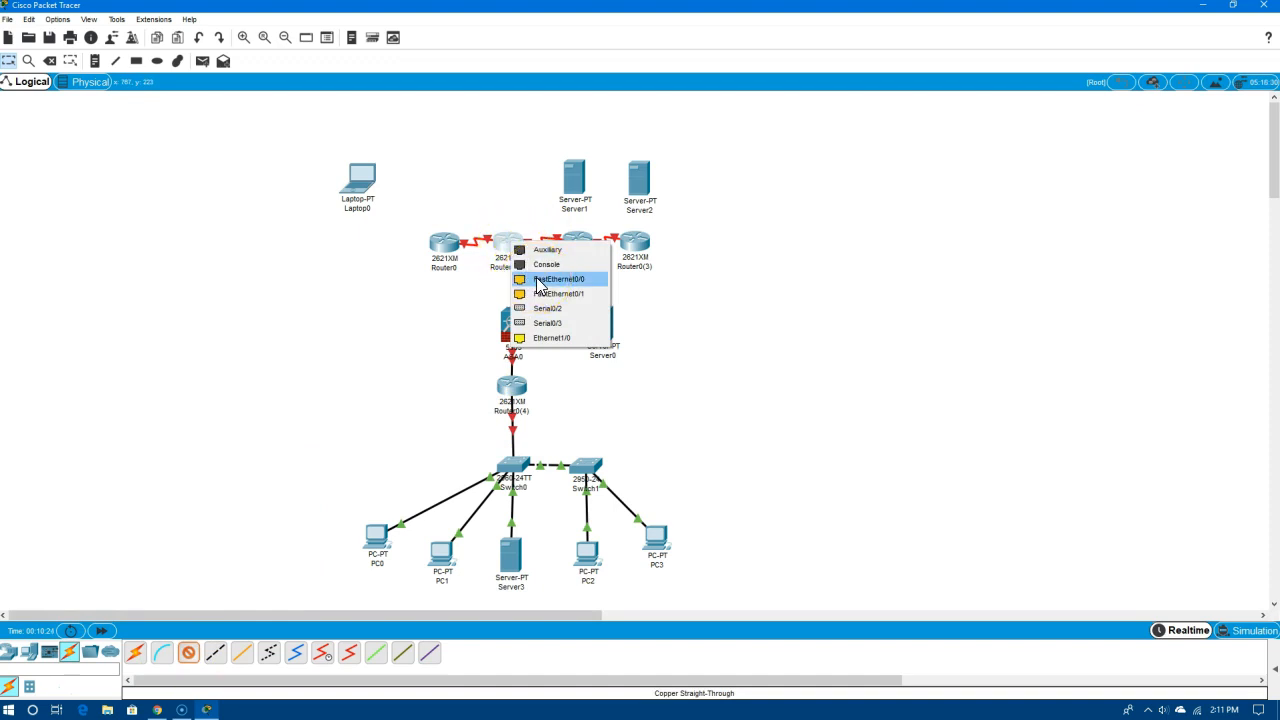
pyautogui.click(539, 280)
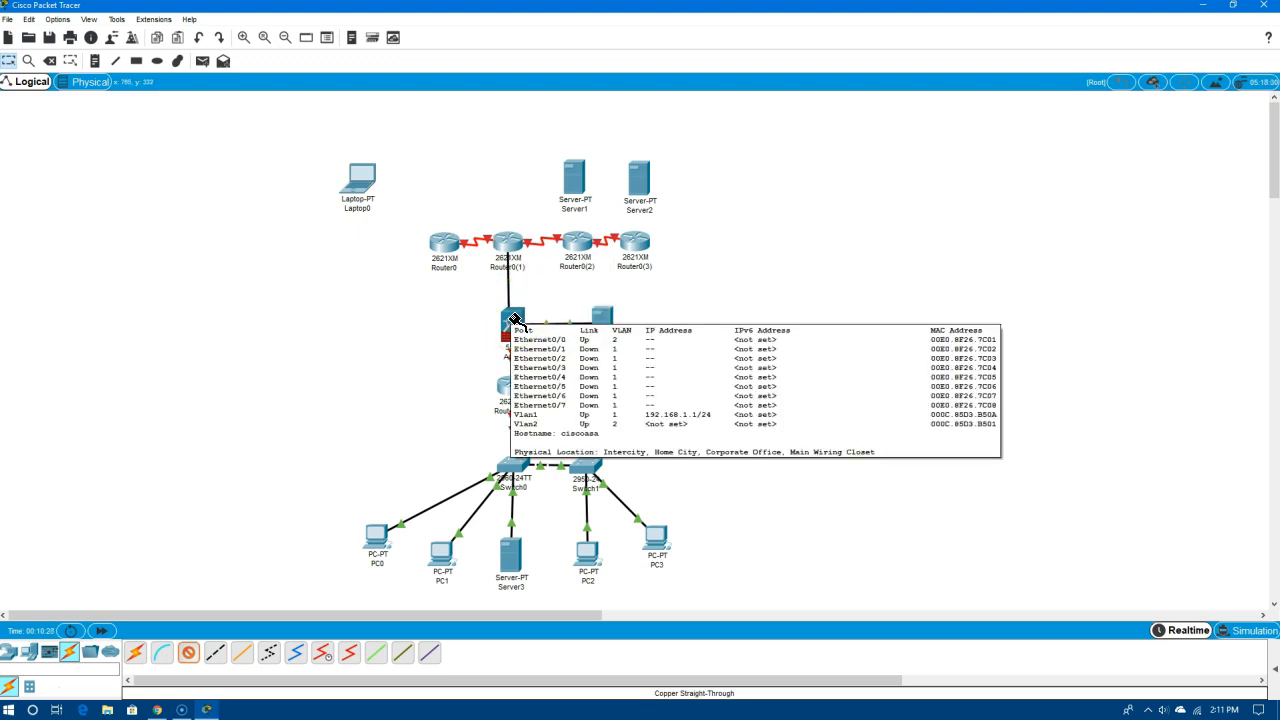
pyautogui.click(514, 319)
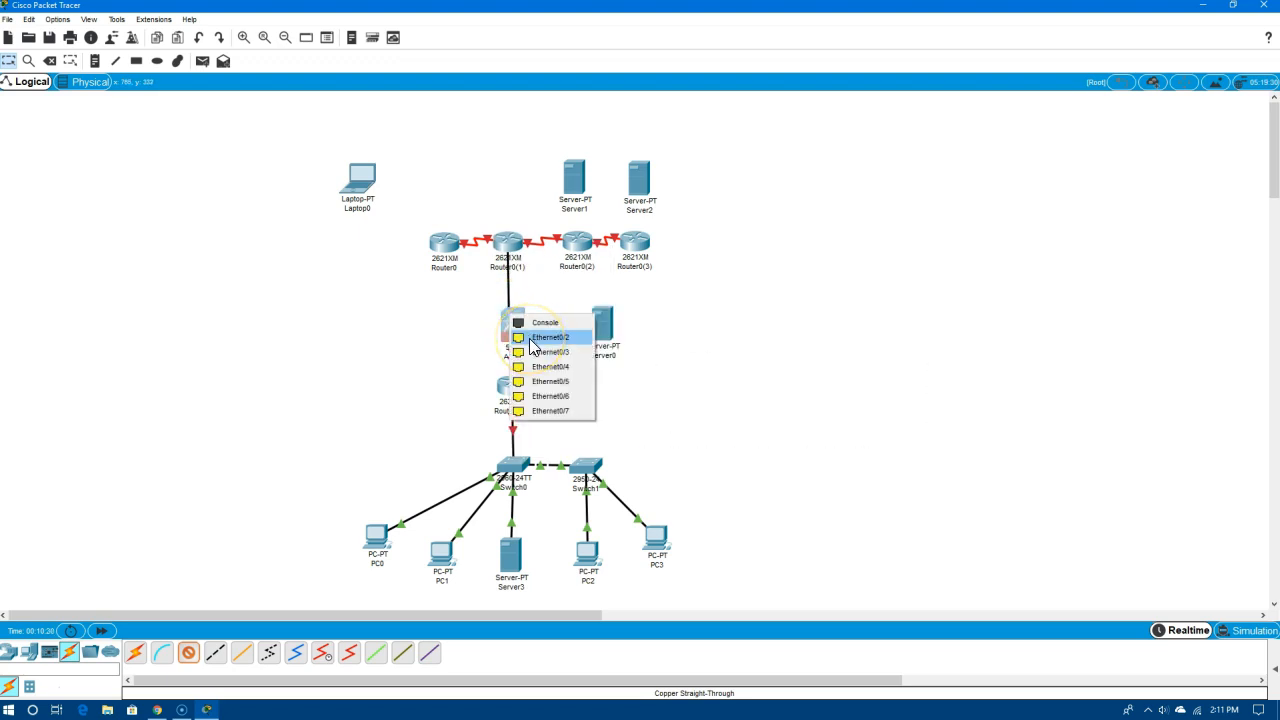
pyautogui.click(529, 338)
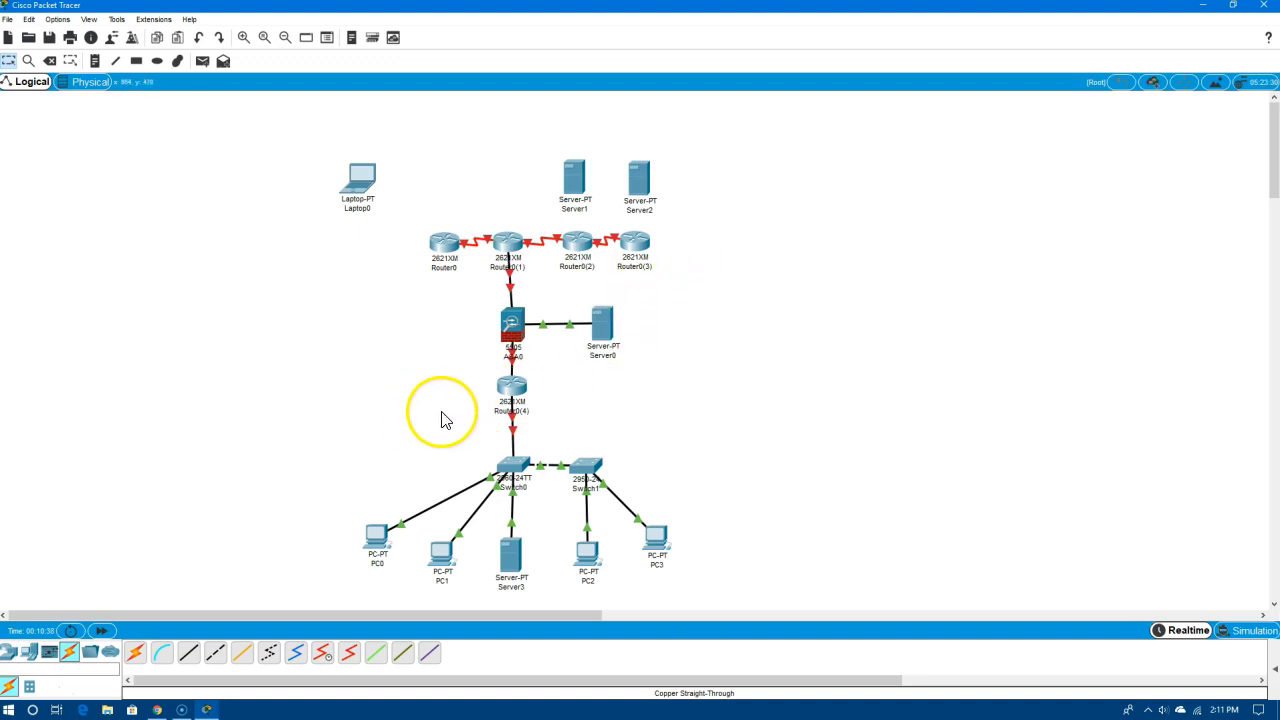
# Connect Laptop0 to FastEthernet0/0 of Router0 with a copper cross-over cable
pyautogui.click(211, 660)
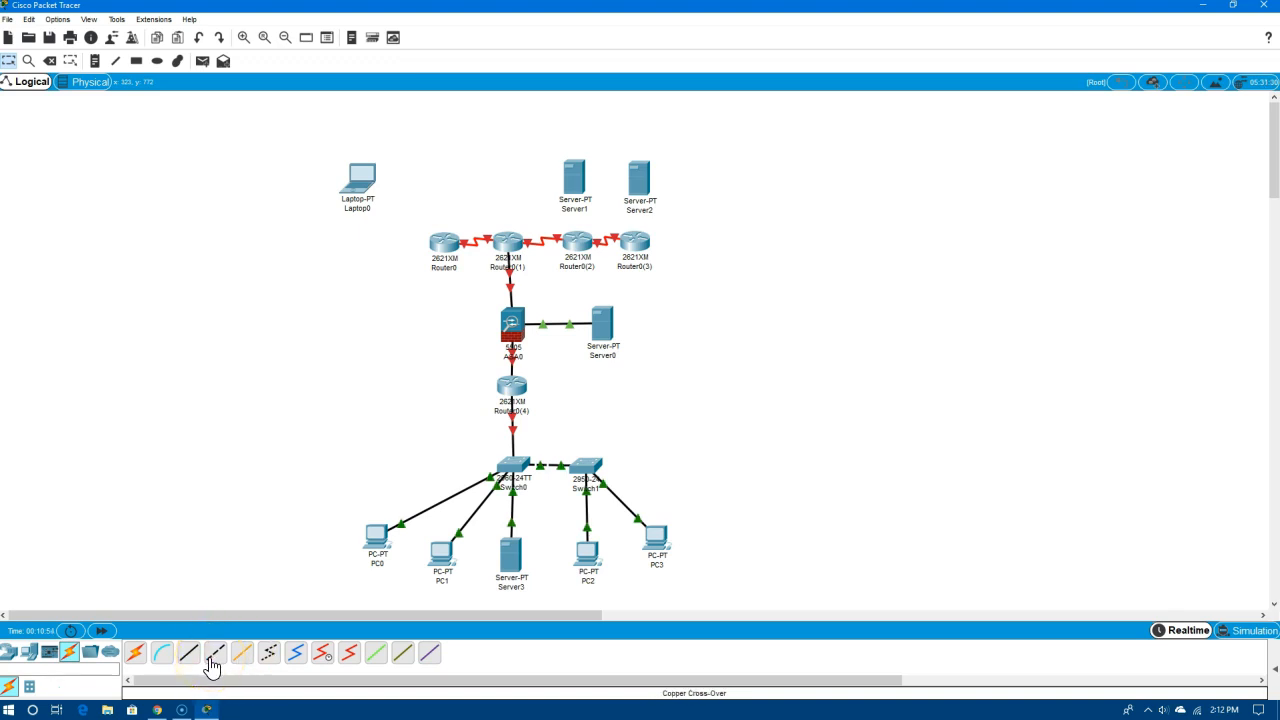
pyautogui.click(376, 211)
pyautogui.click(393, 233)
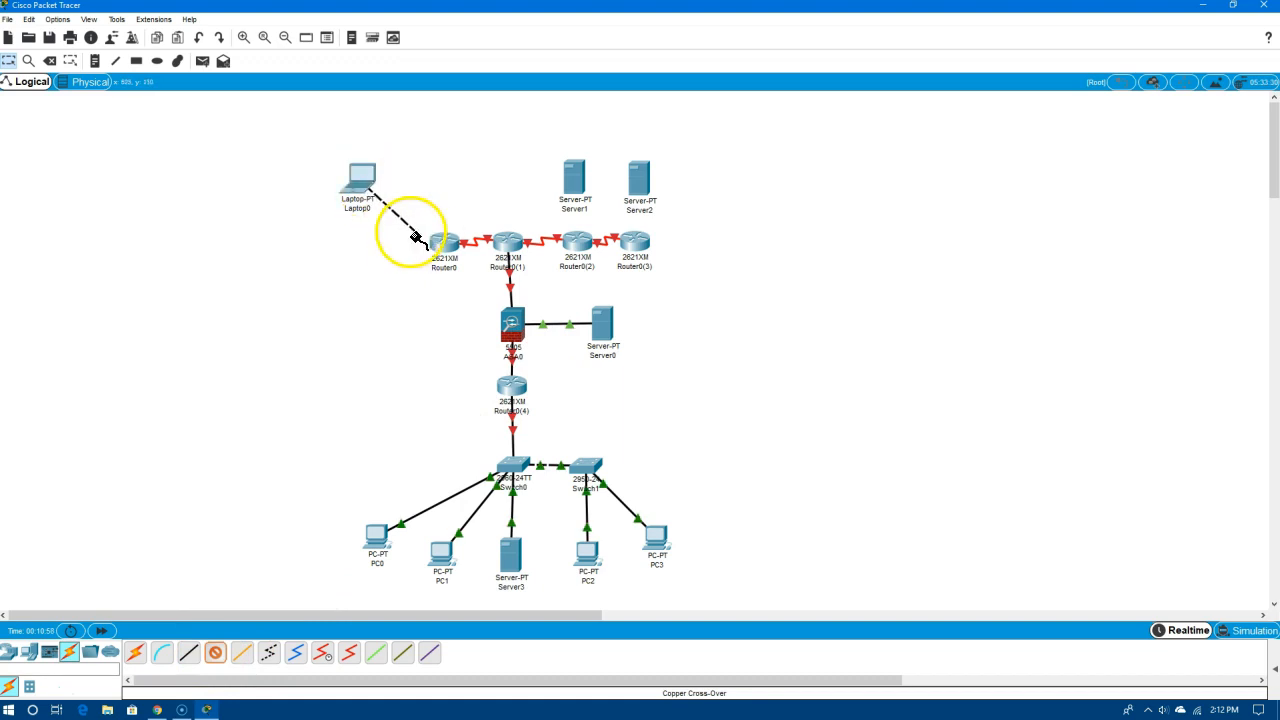
pyautogui.click(441, 252)
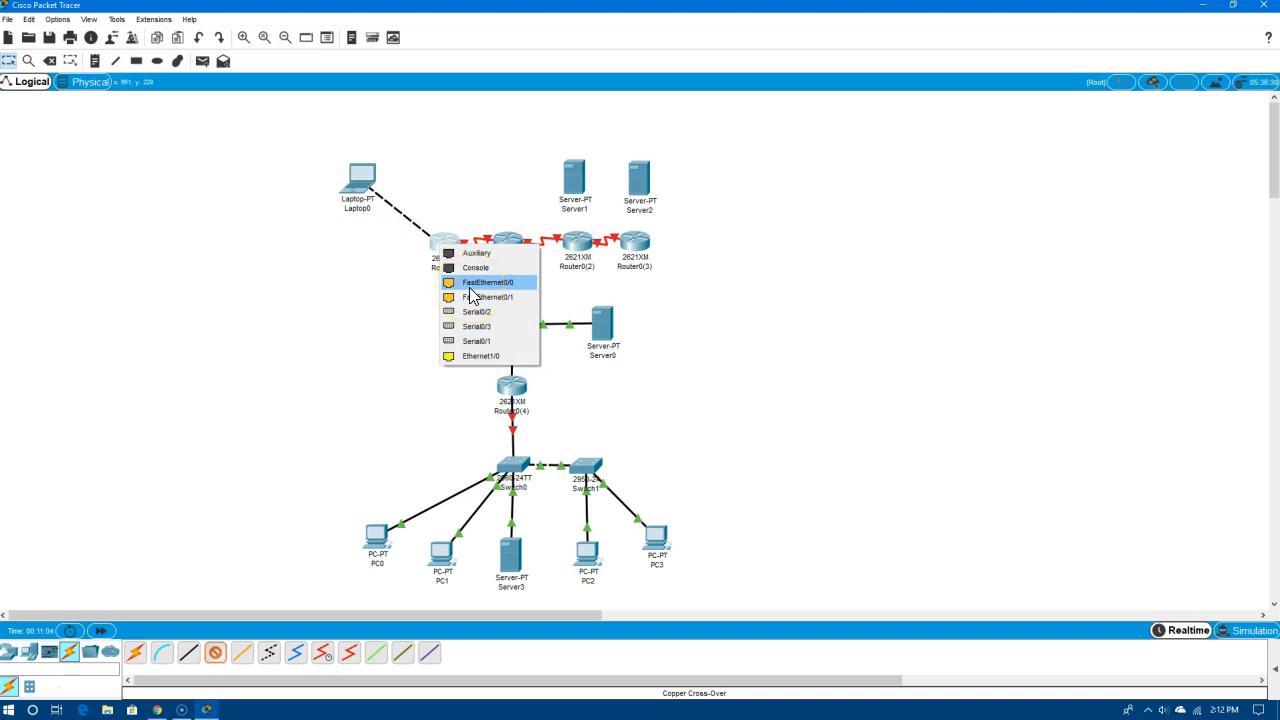
pyautogui.click(470, 283)
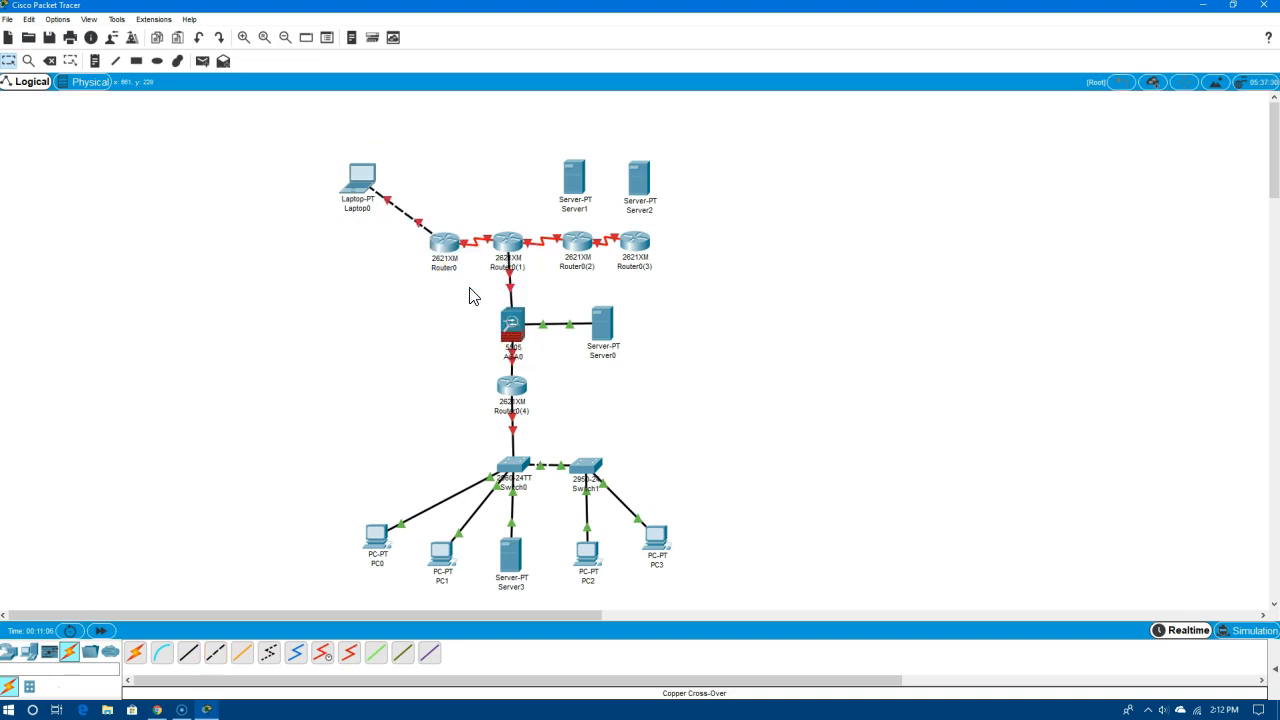
# Connect FastEthernet0 of Server1 to FastEthernet0/0 of Router0(2) with a copper cross-over cable
pyautogui.click(216, 655)
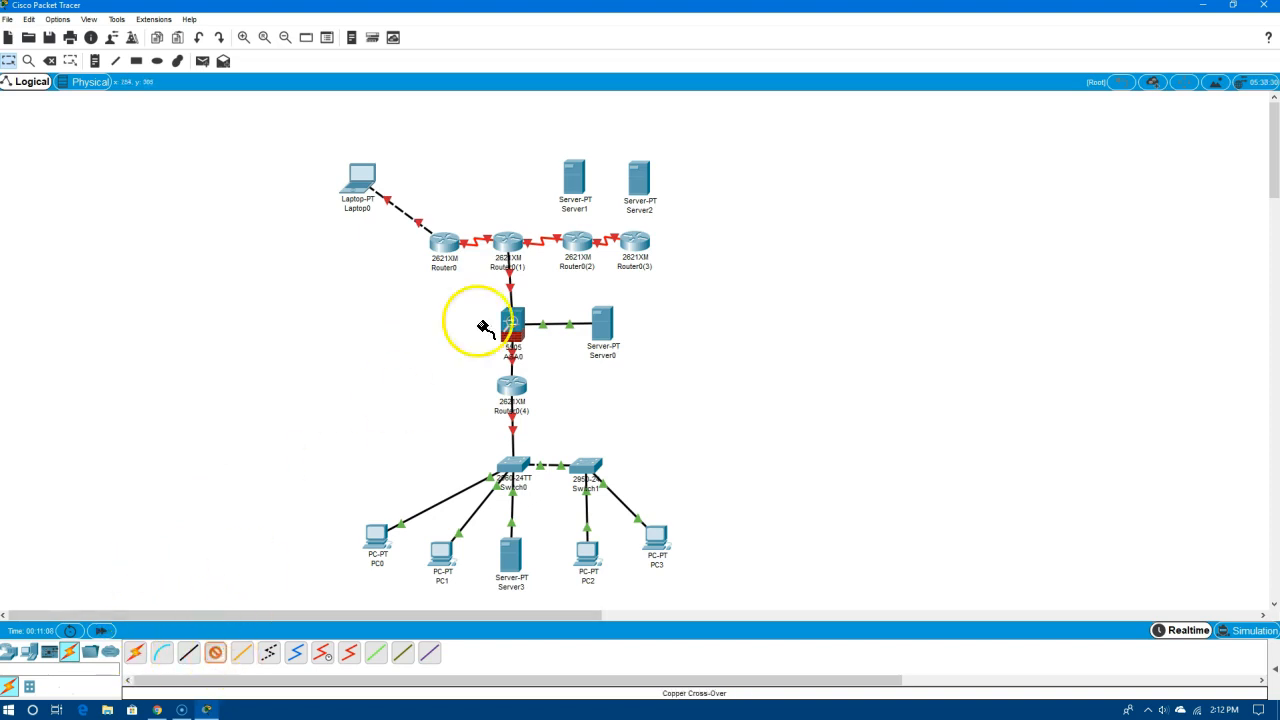
pyautogui.click(576, 195)
pyautogui.click(595, 190)
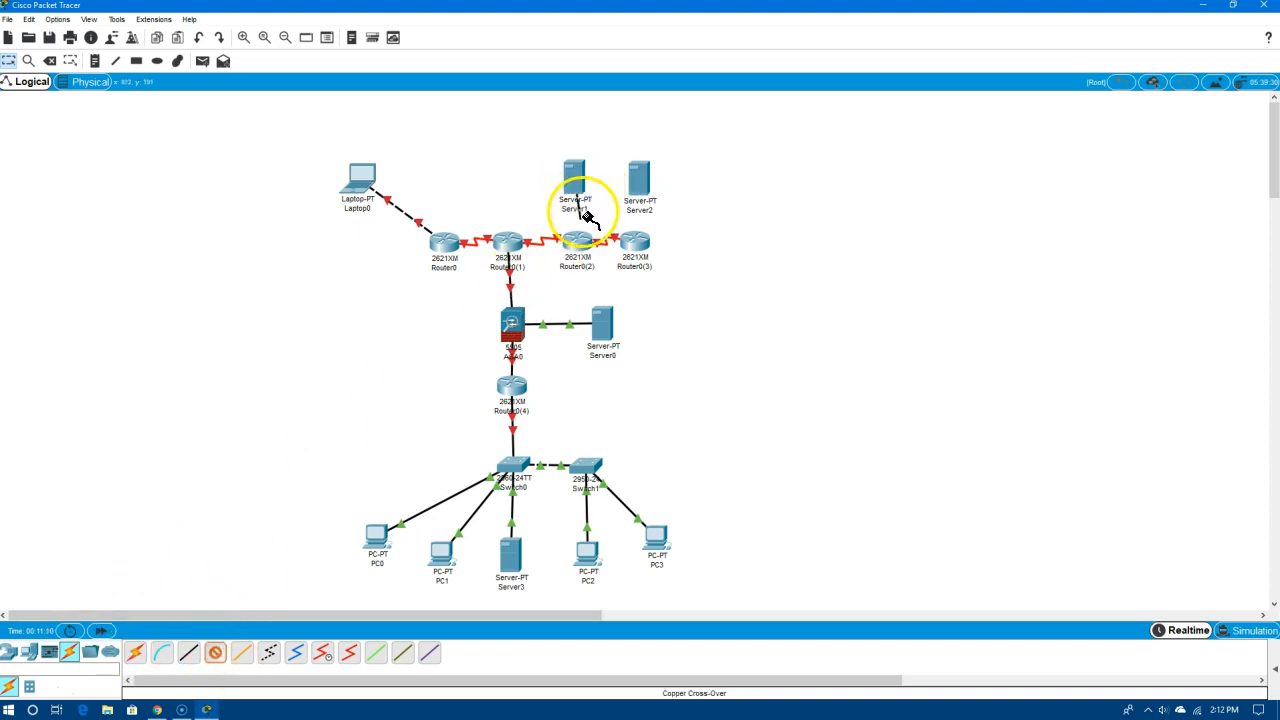
pyautogui.click(580, 243)
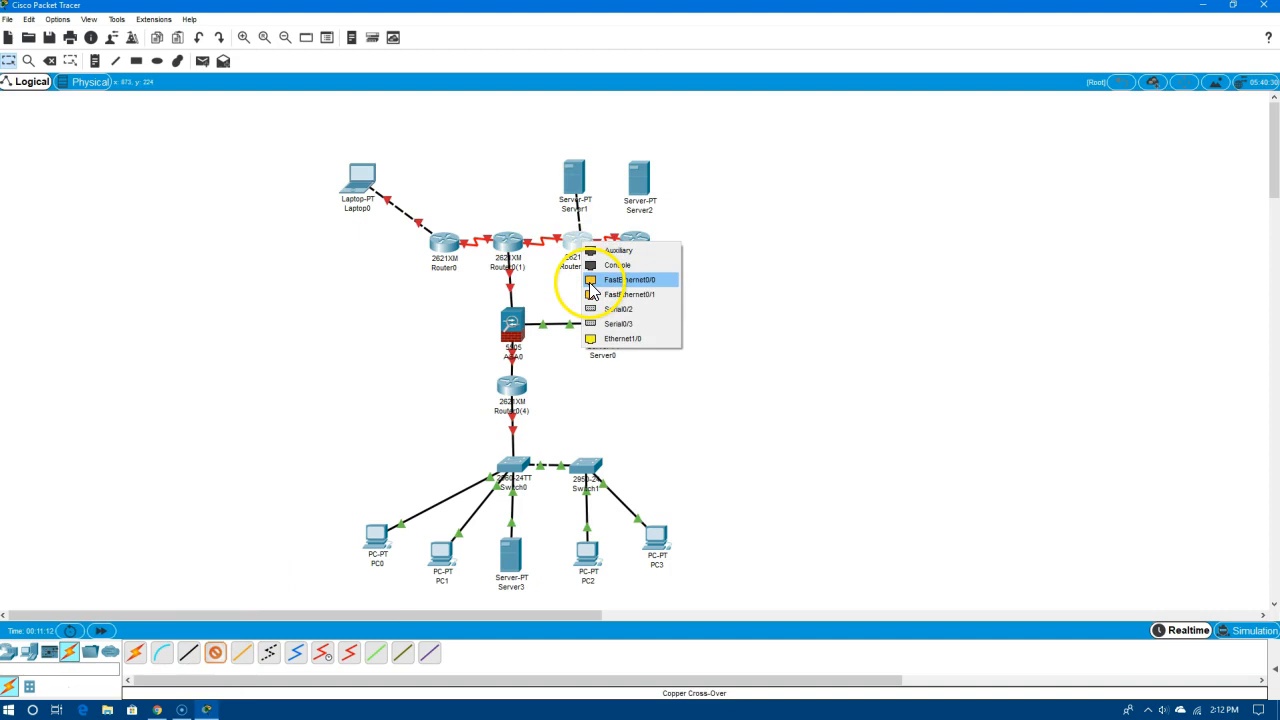
pyautogui.click(600, 281)
# Connect FastEthernet0 of Server2 to FastEthernet0/0 of Router0(3) with a copper cross-over cable
pyautogui.click(210, 658)
pyautogui.click(643, 188)
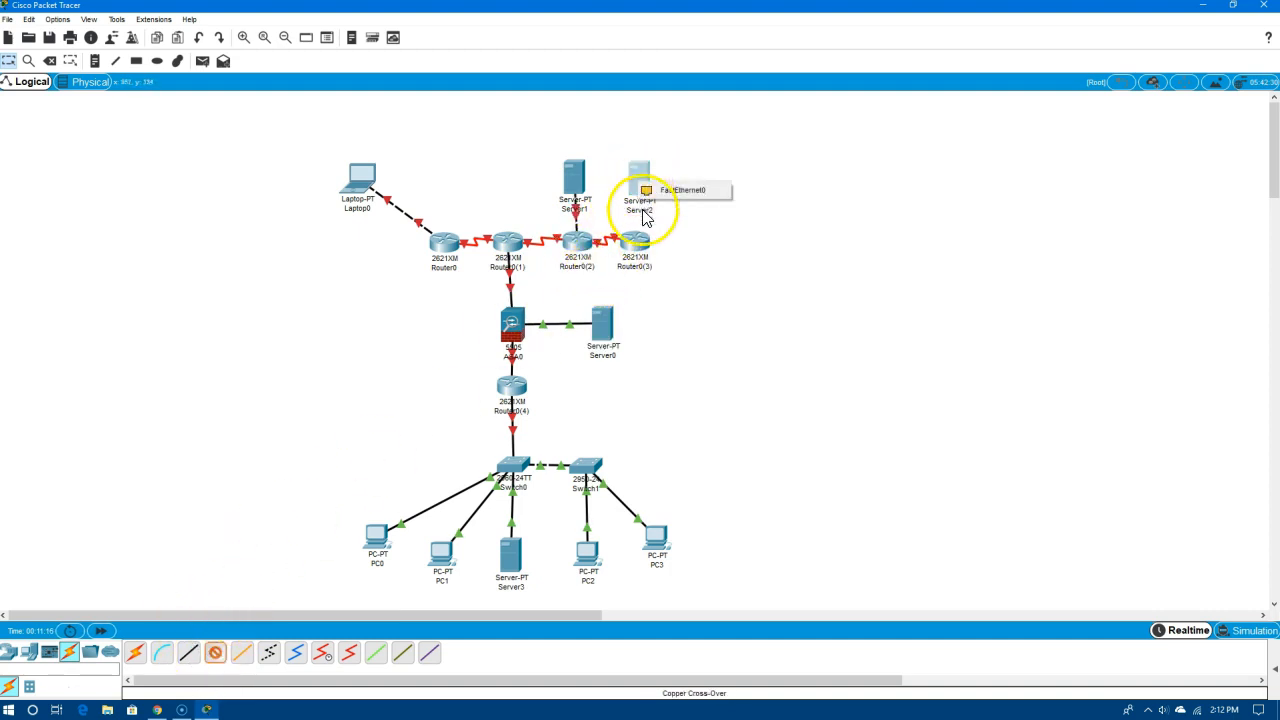
pyautogui.click(668, 193)
pyautogui.click(645, 248)
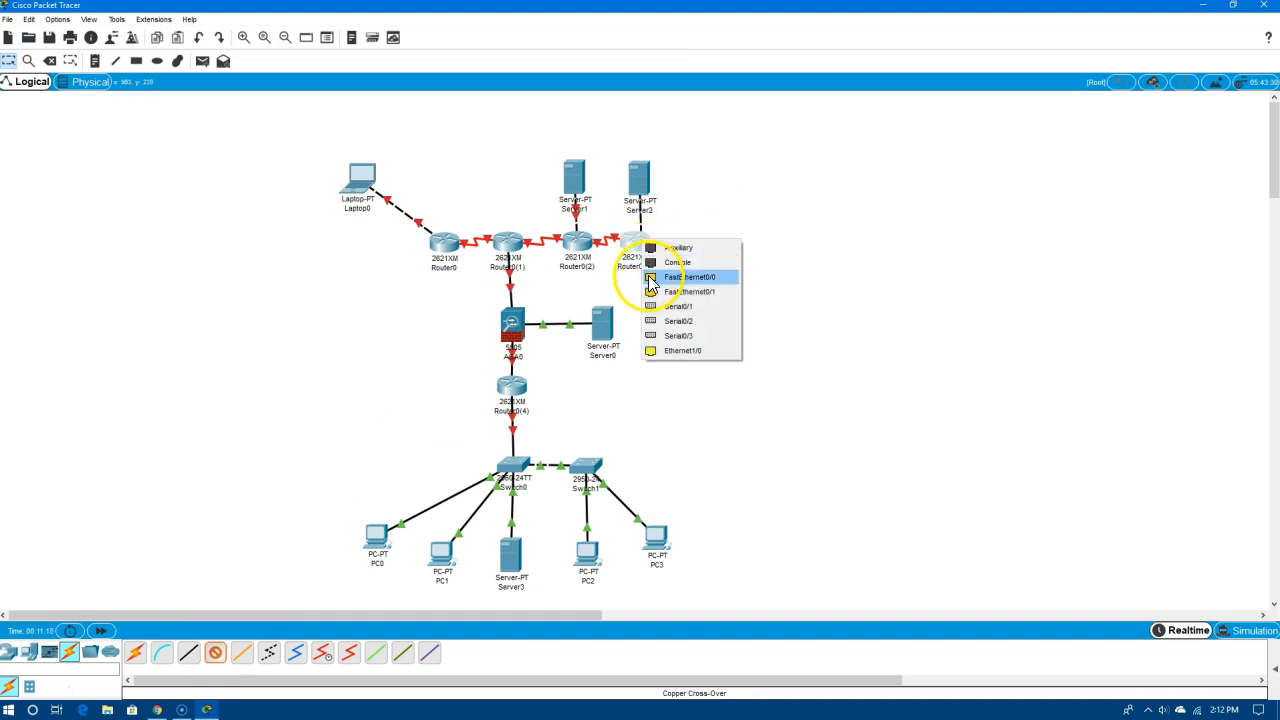
pyautogui.click(659, 281)
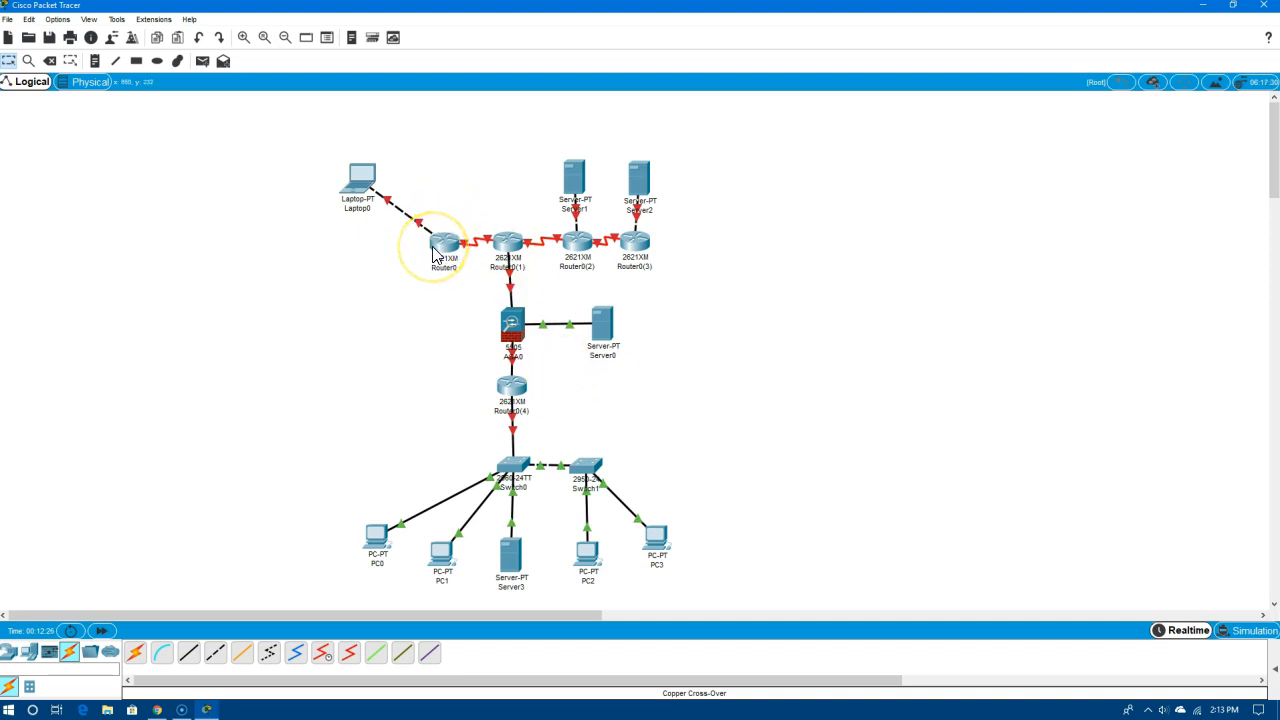
# In Router0's command line, decline the initial configuration dialog and enter privileged mode with enable
pyautogui.moveTo(434, 255)
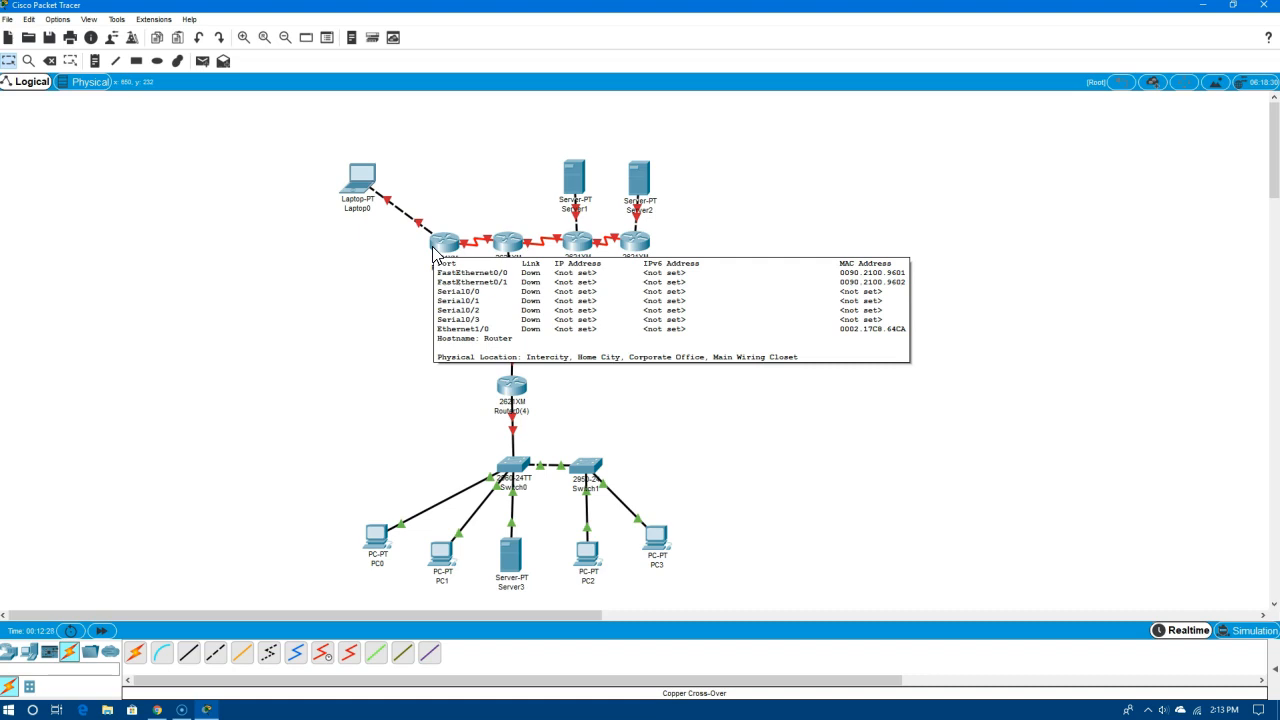
pyautogui.click(444, 250)
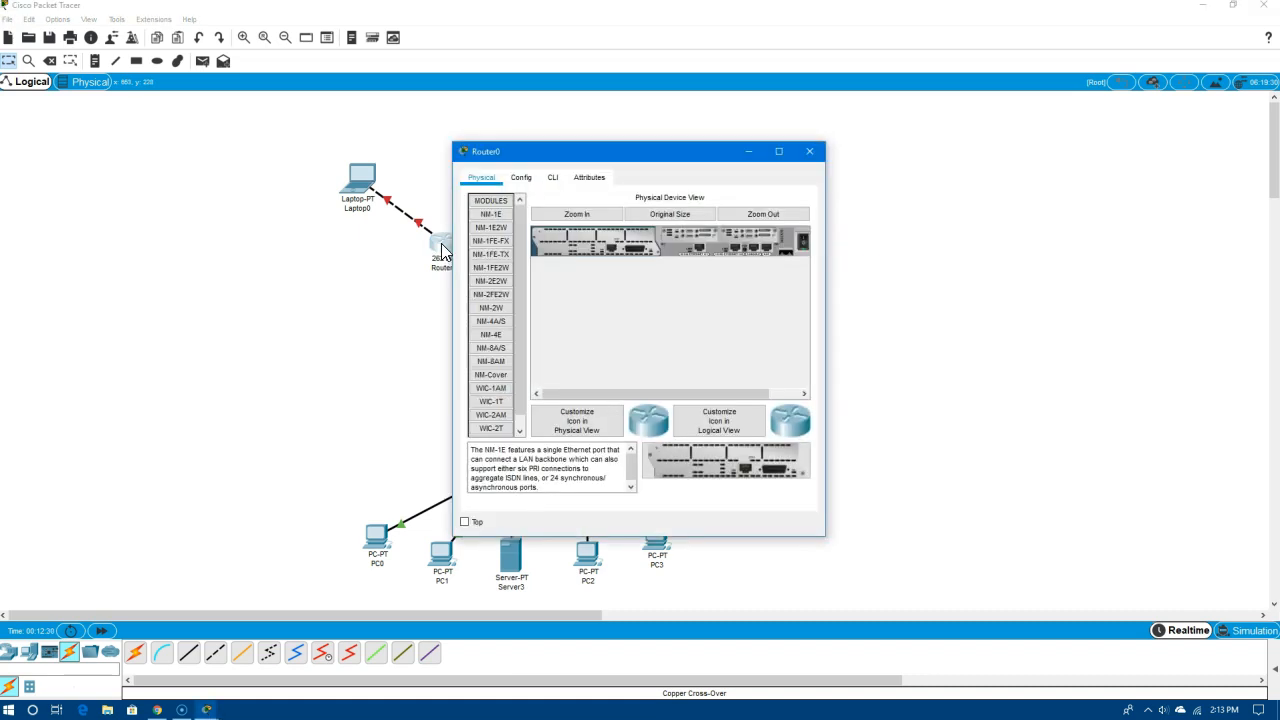
pyautogui.click(553, 180)
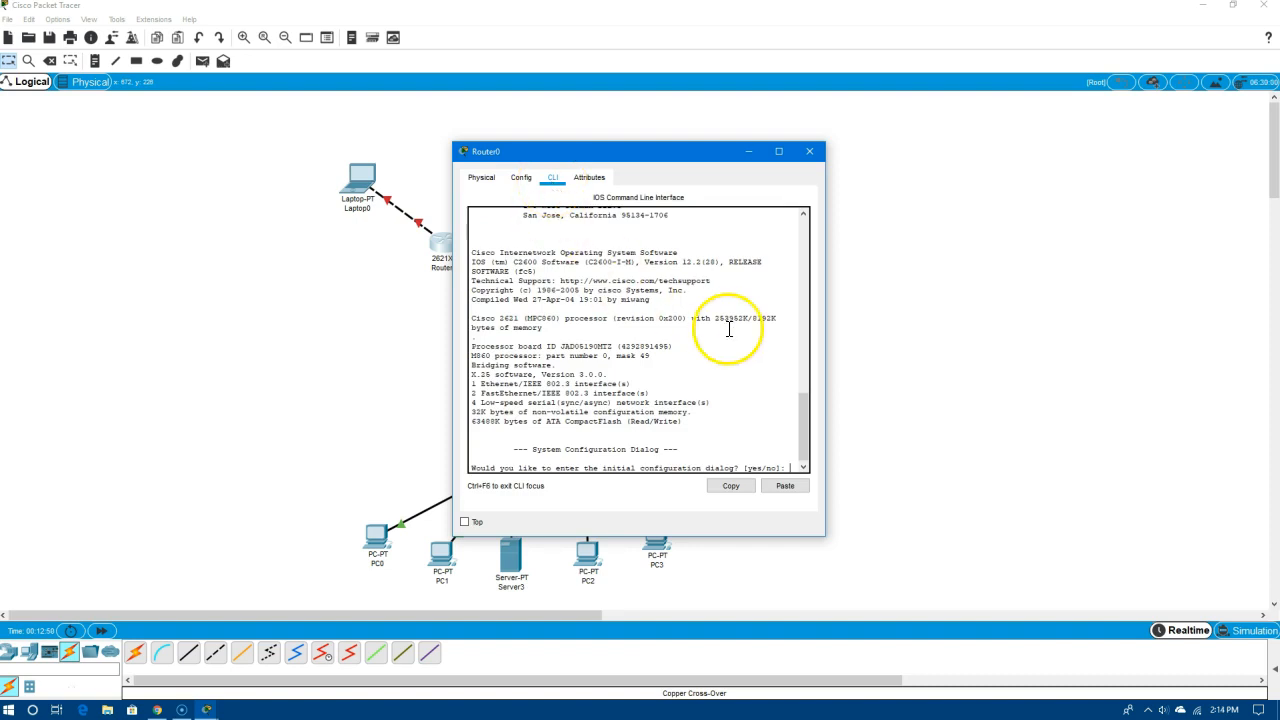
pyautogui.click(798, 403)
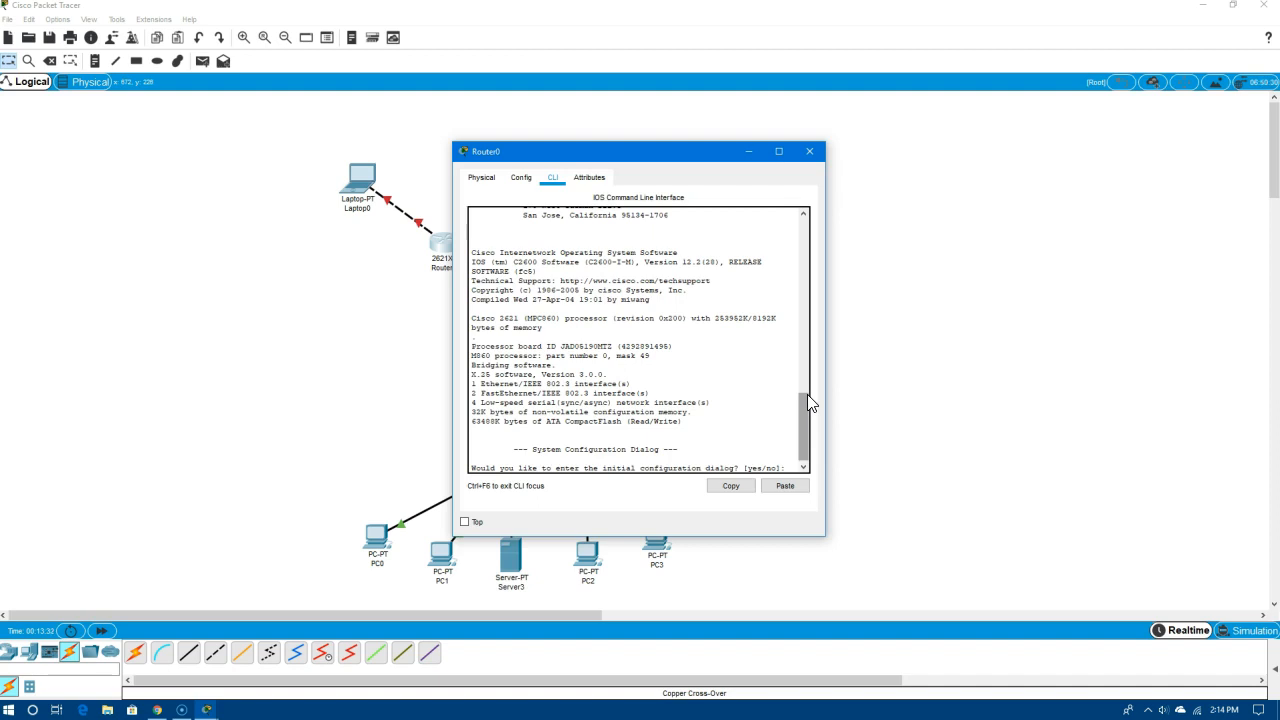
pyautogui.write('no')
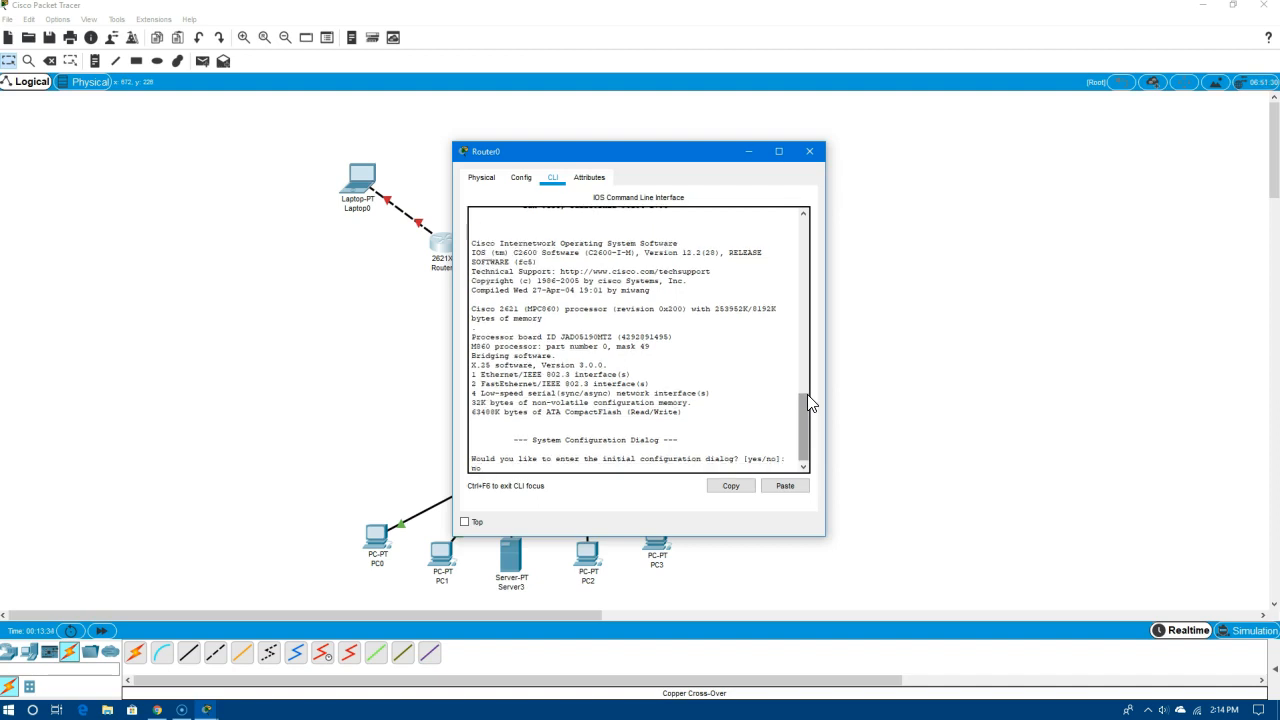
pyautogui.press('Return')
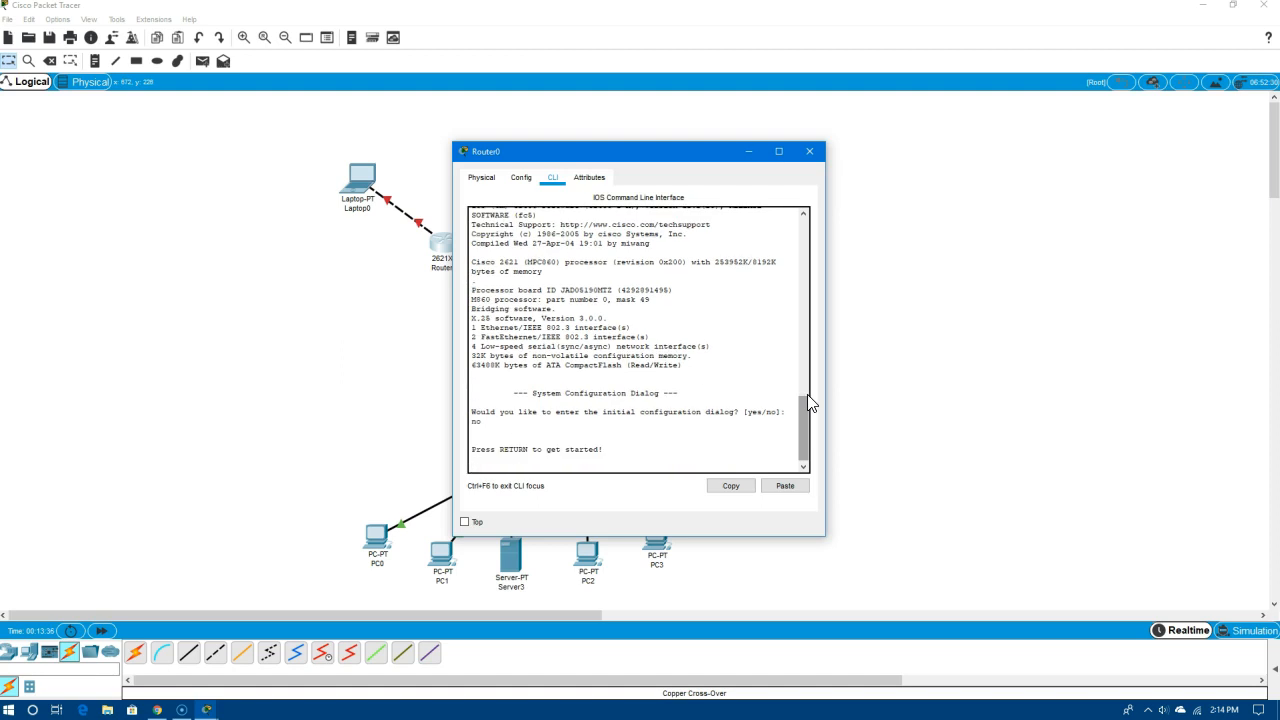
pyautogui.press('Return')
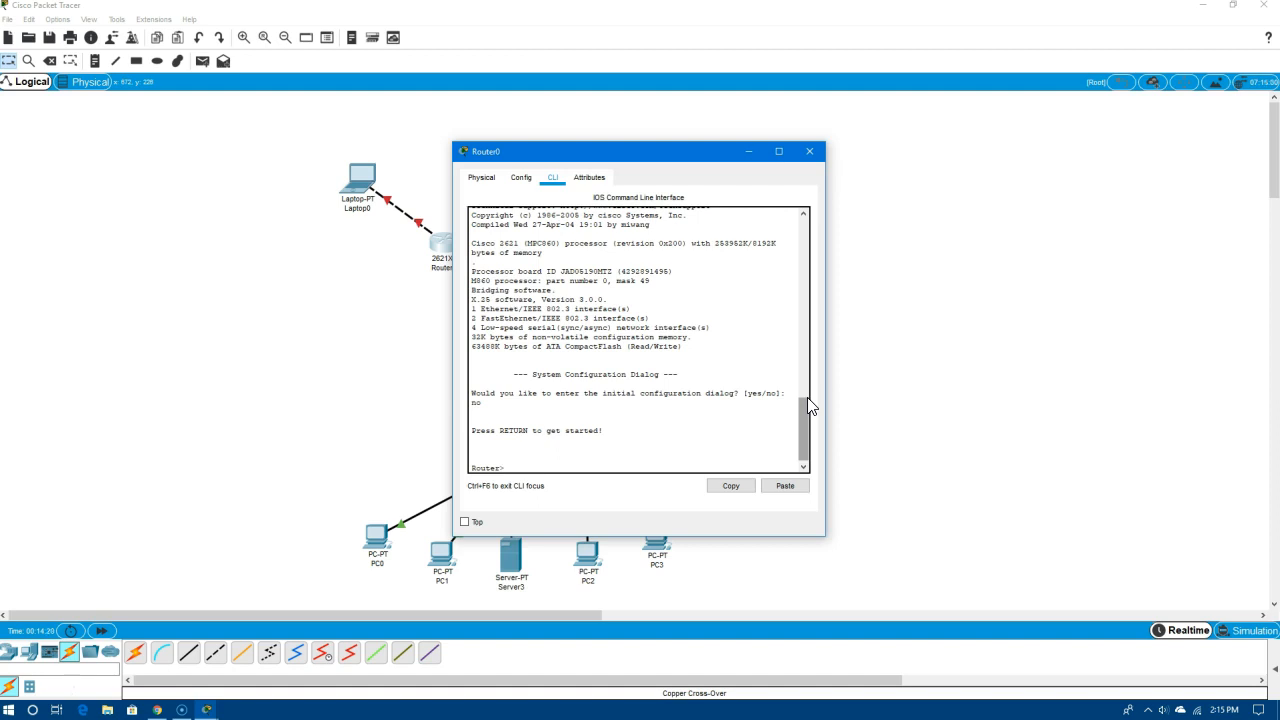
pyautogui.write('enable')
pyautogui.press('Return')
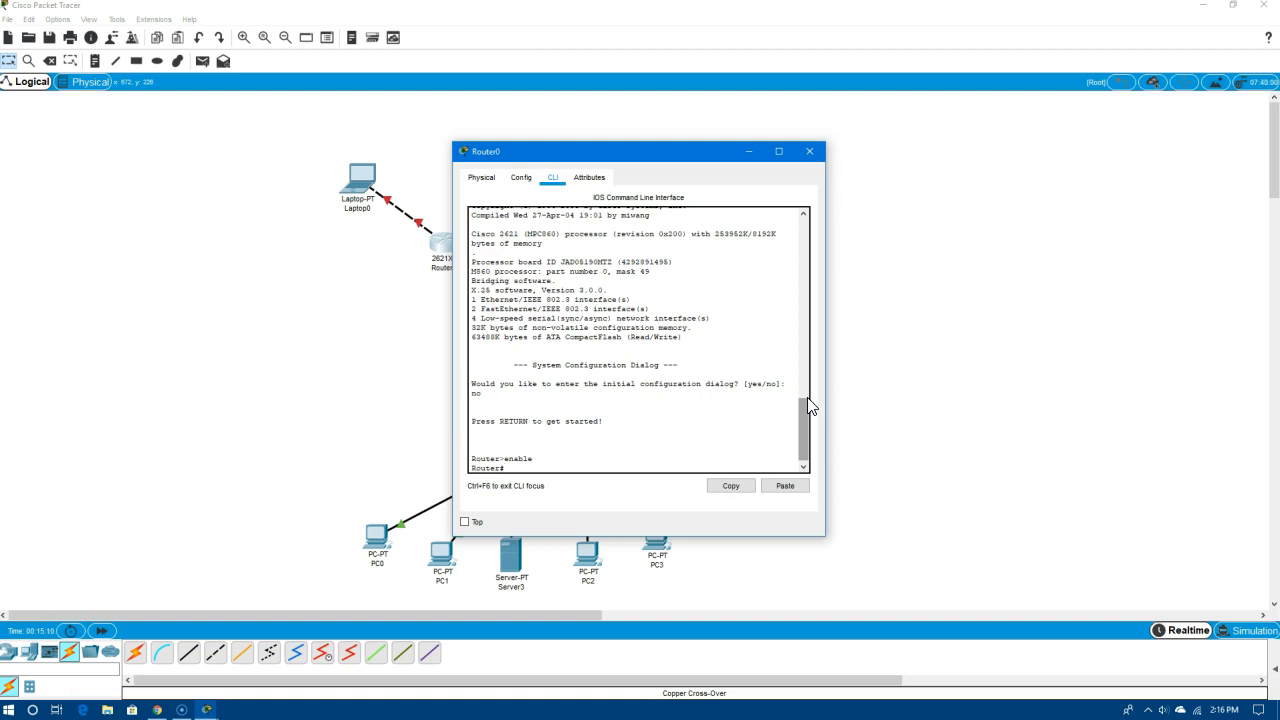
# Display Router0's running configuration with show run and examine its interface and line settings through to the end
pyautogui.write('show run')
pyautogui.press('Return')
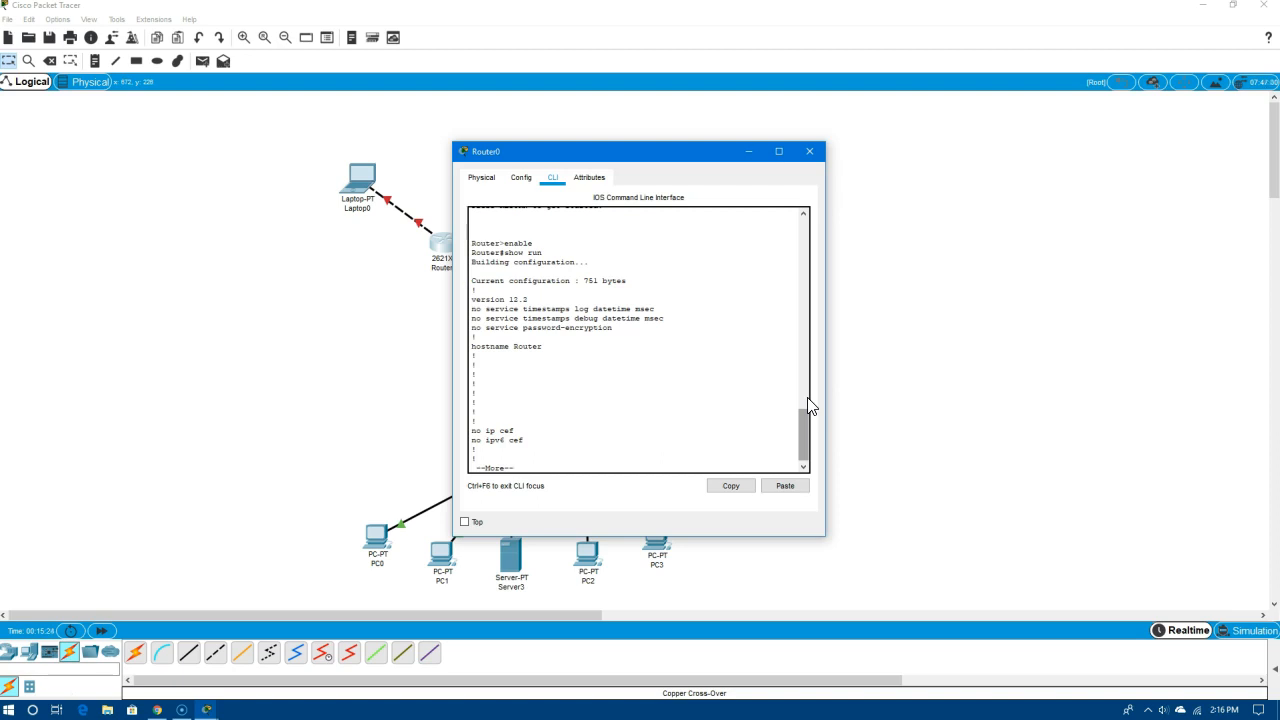
pyautogui.press('space')
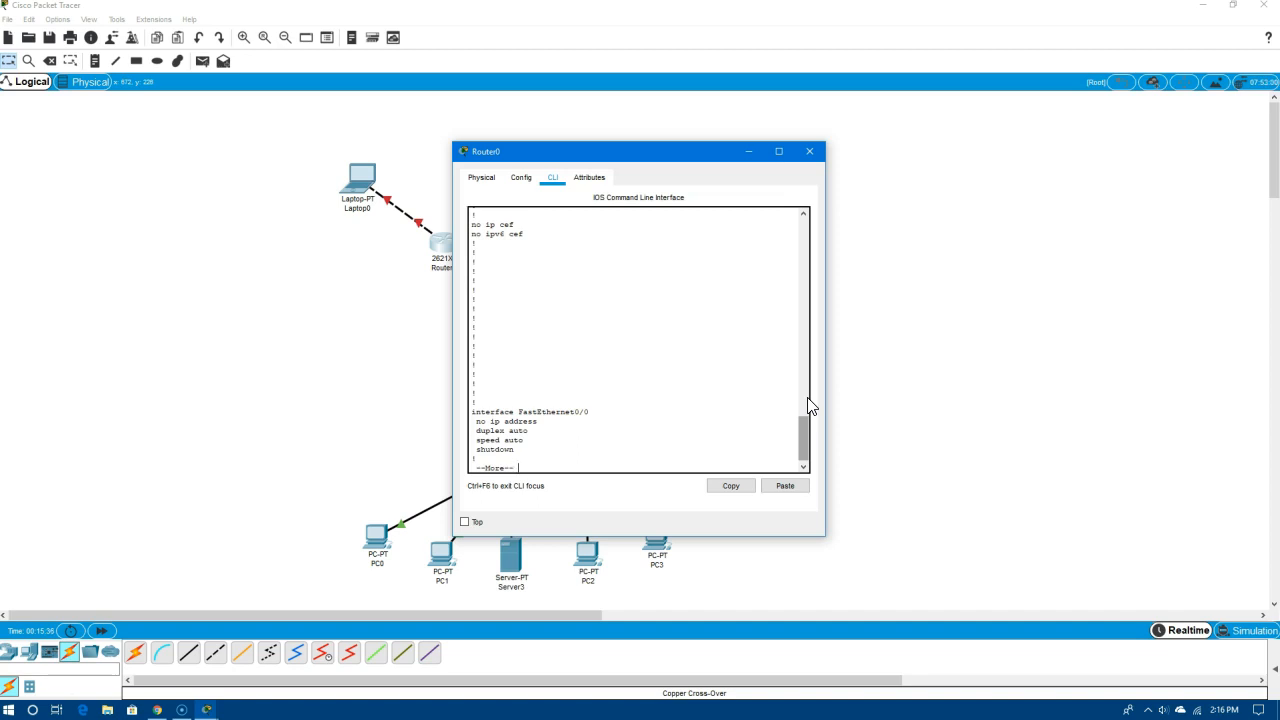
pyautogui.press('space')
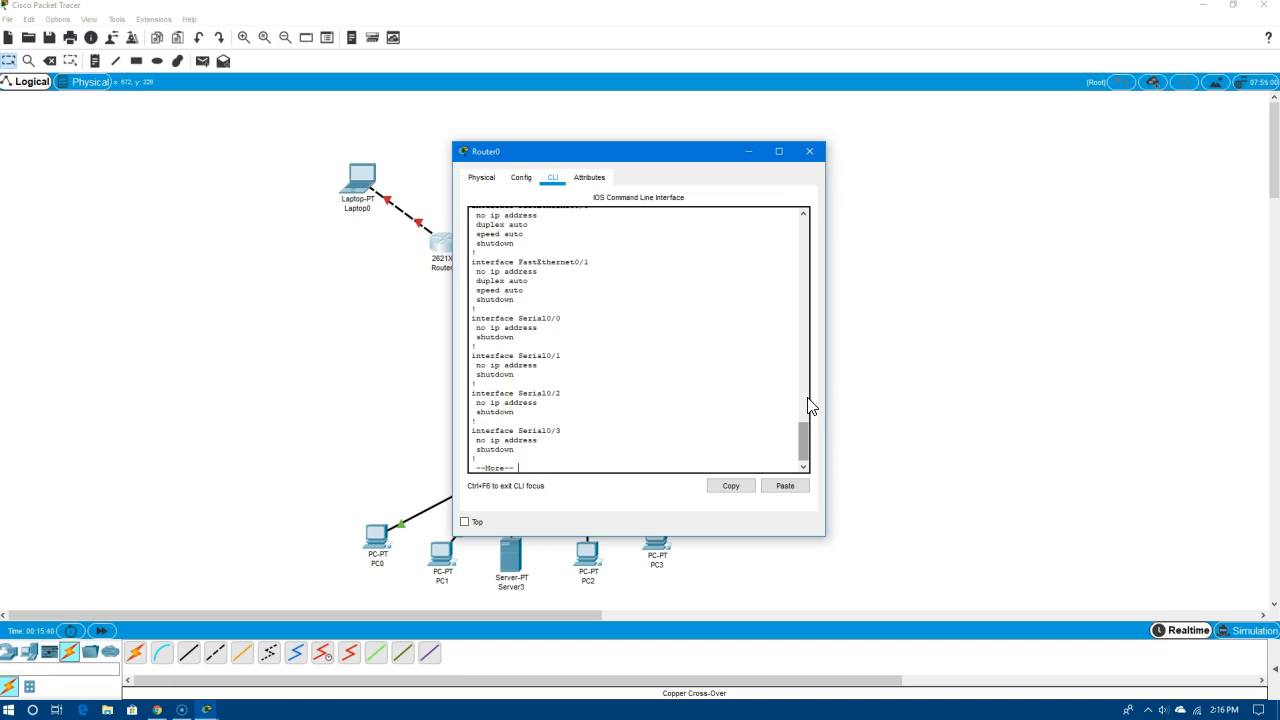
pyautogui.press('space')
pyautogui.press('space')
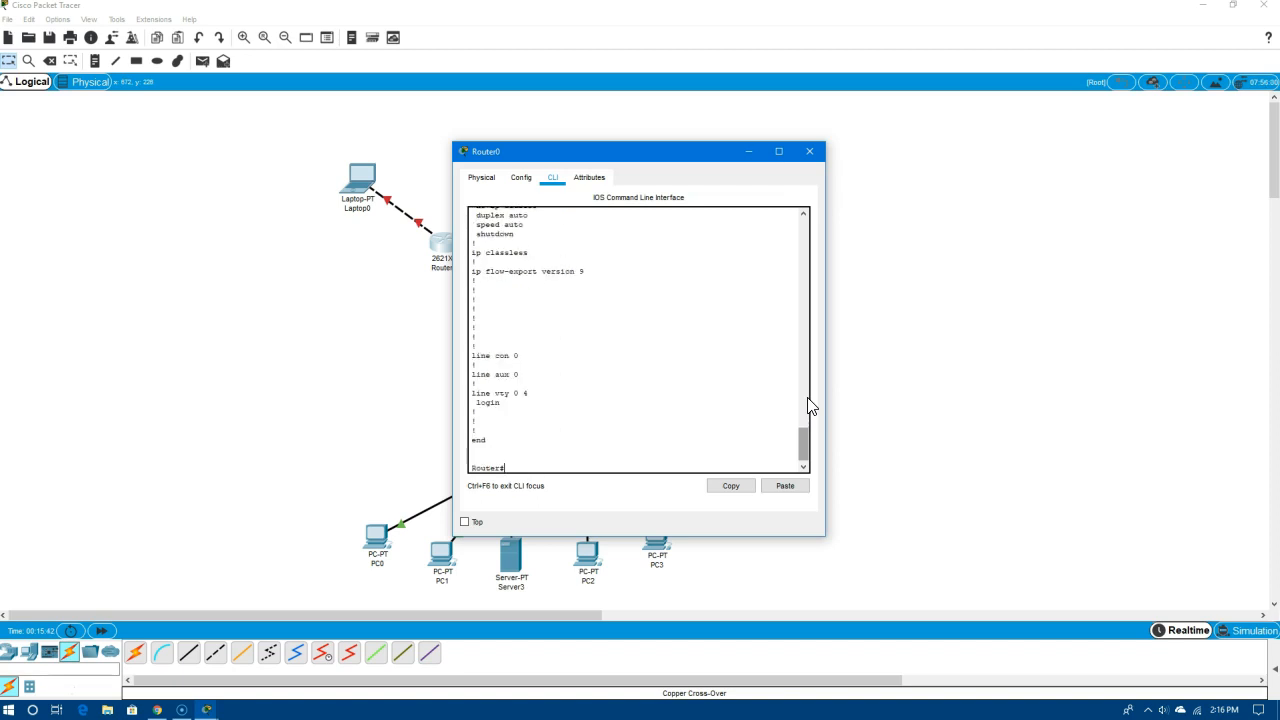
pyautogui.click(800, 433)
pyautogui.moveTo(800, 433); pyautogui.dragTo(803, 404)
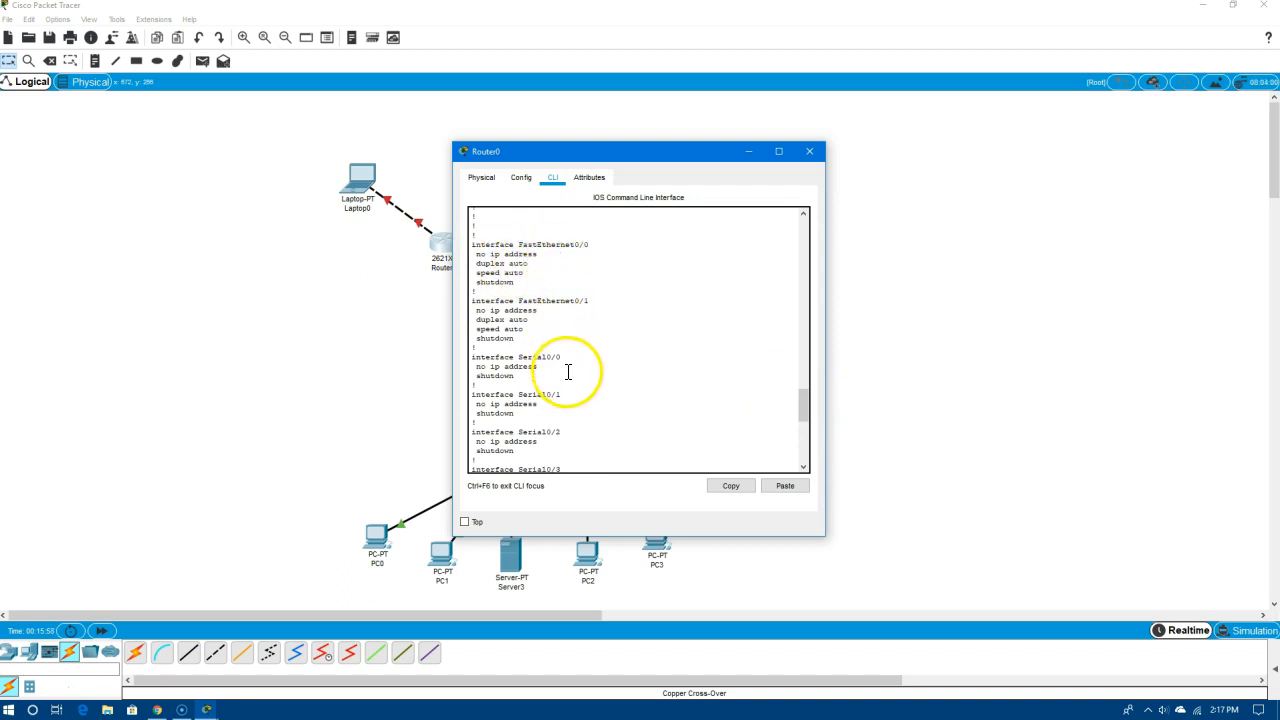
pyautogui.moveTo(802, 408); pyautogui.dragTo(806, 428)
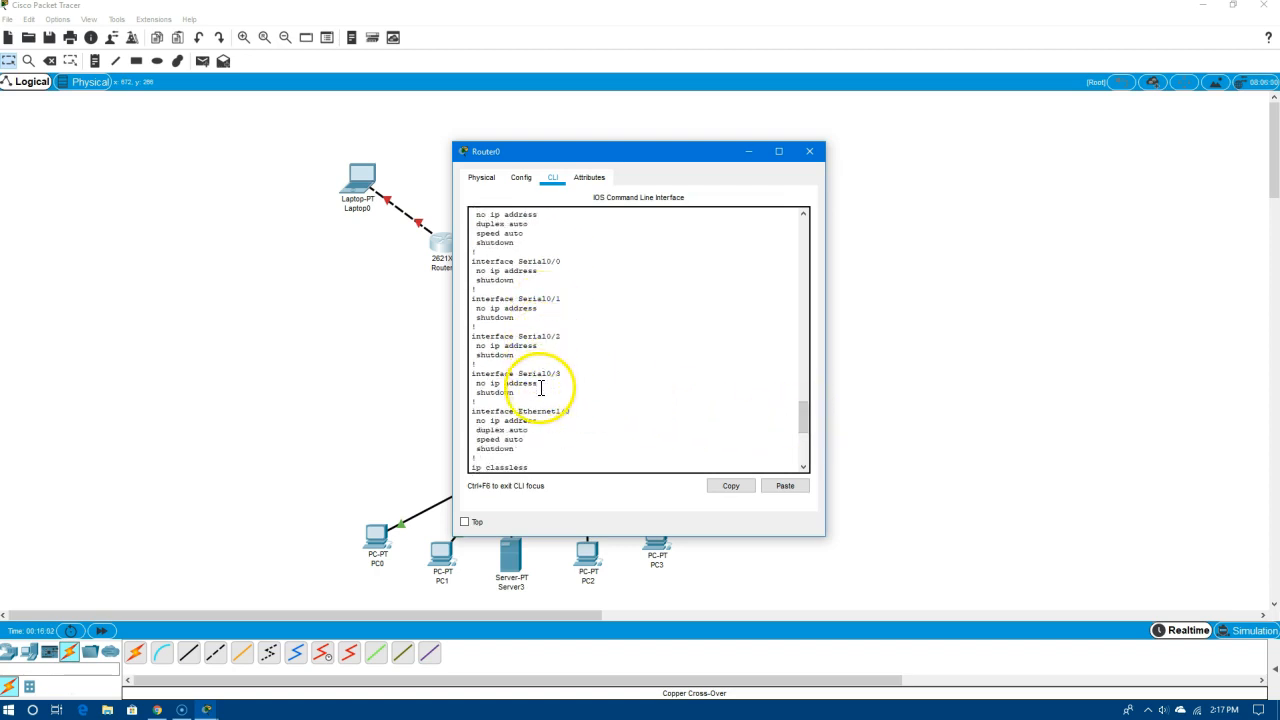
pyautogui.scroll(-3, 809, 434)
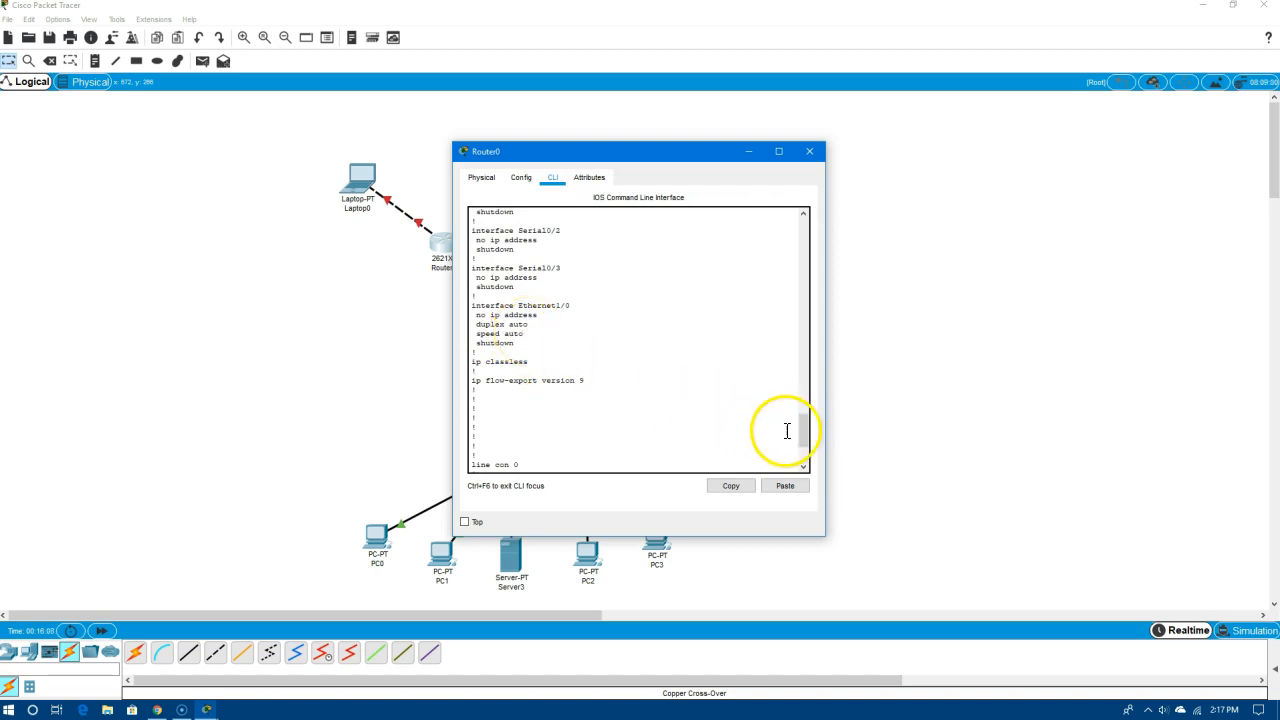
pyautogui.moveTo(804, 433); pyautogui.dragTo(803, 448)
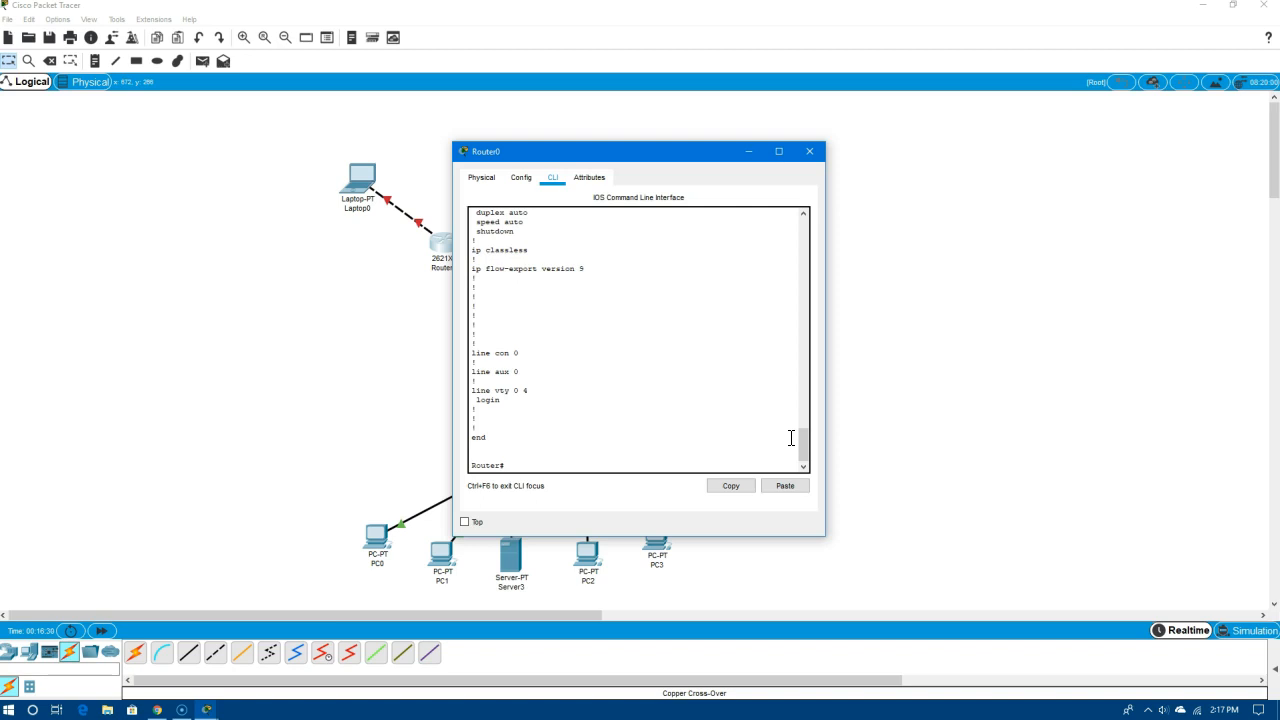
# Save Router0's running configuration with copy run start, accepting startup-config as the destination filename
pyautogui.click(805, 438)
pyautogui.write('copy run start')
pyautogui.press('Return')
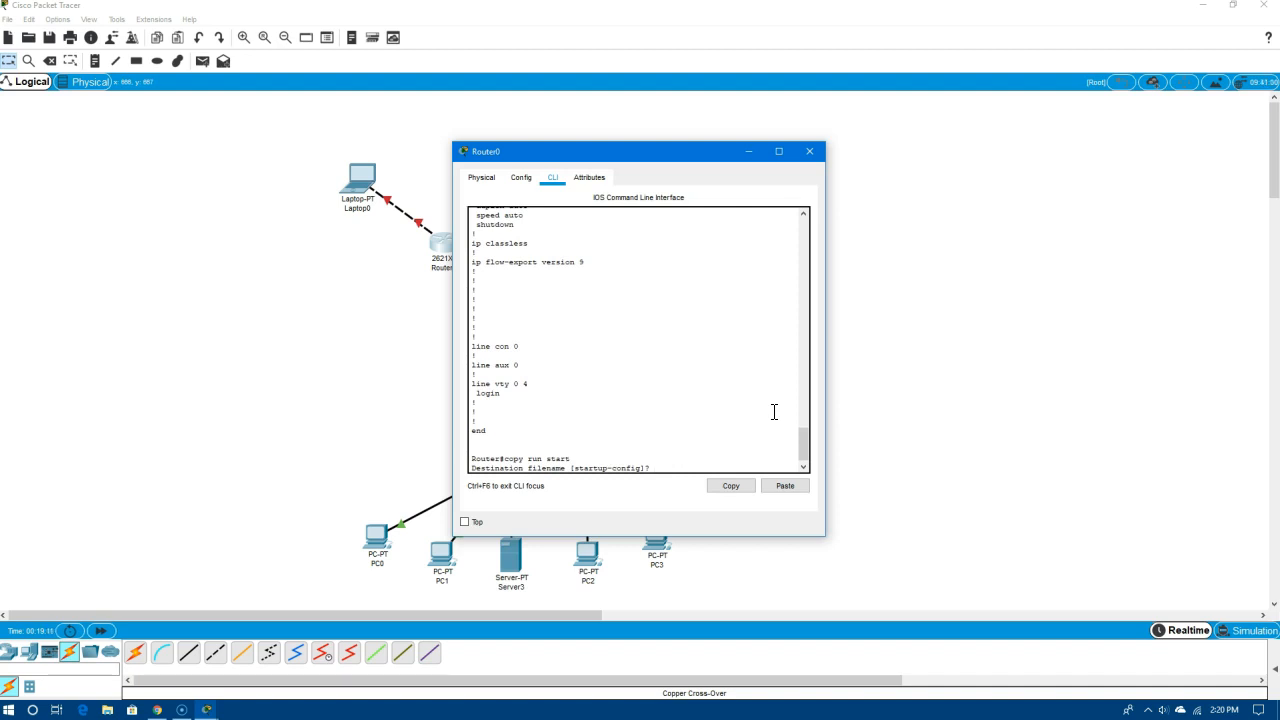
pyautogui.press('Return')
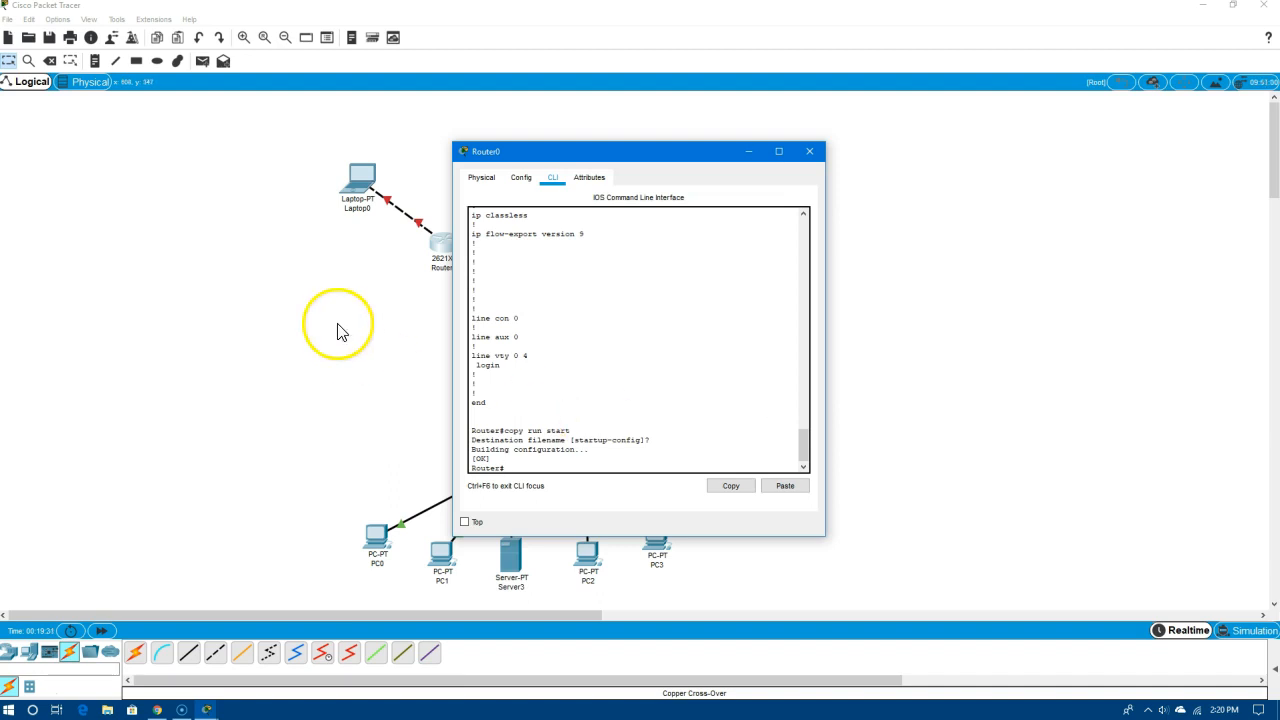
# Save the network topology as a Packet Tracer activity file named SNT in the saves folder
pyautogui.click(8, 20)
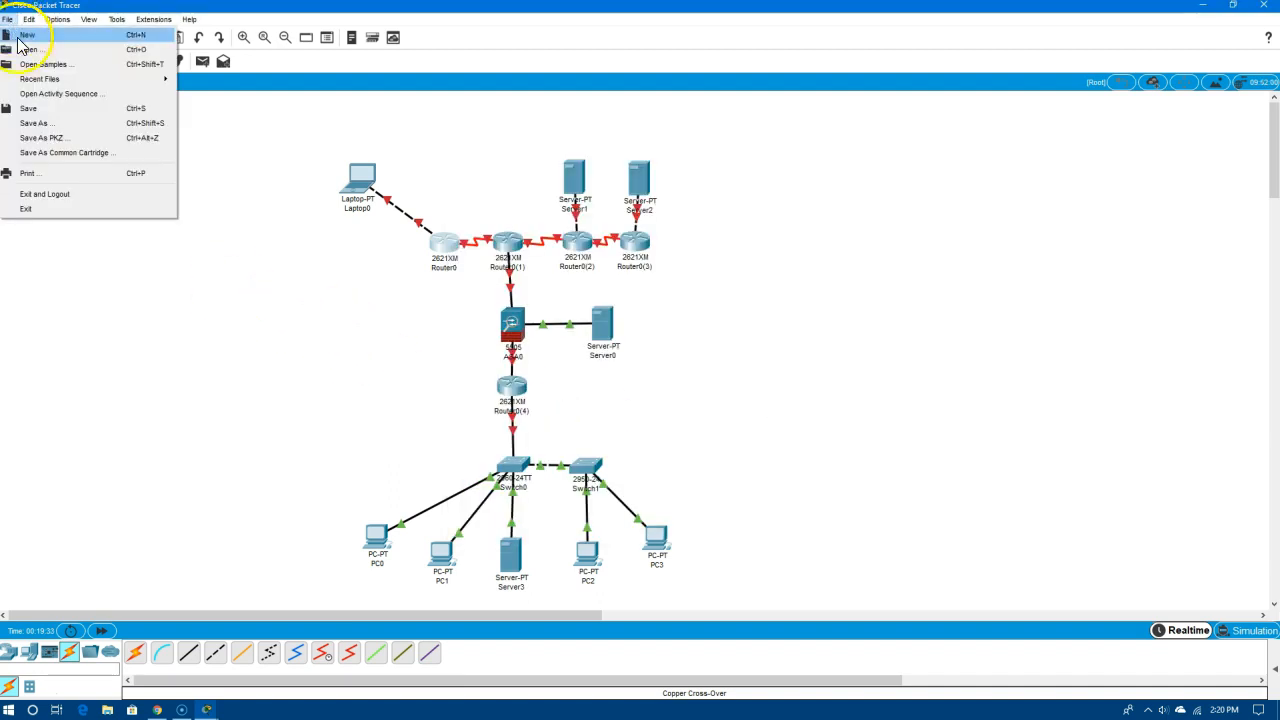
pyautogui.click(64, 114)
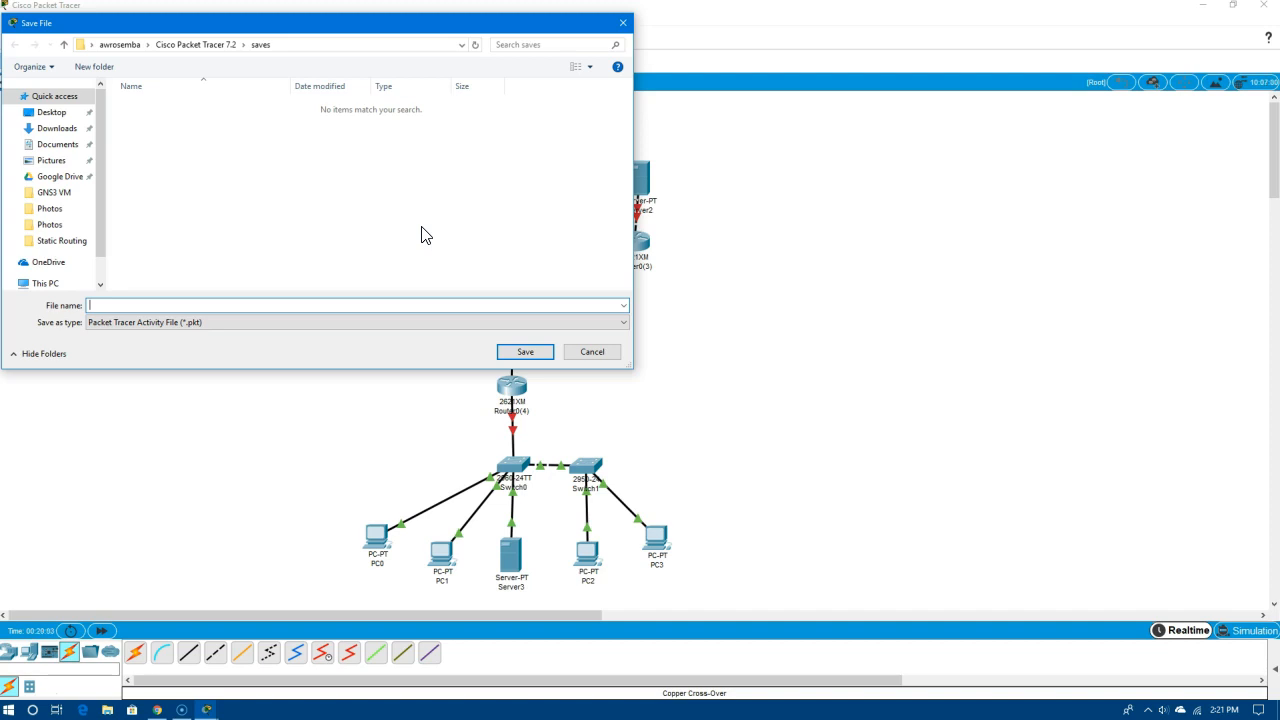
pyautogui.write('SNT')
pyautogui.click(523, 357)
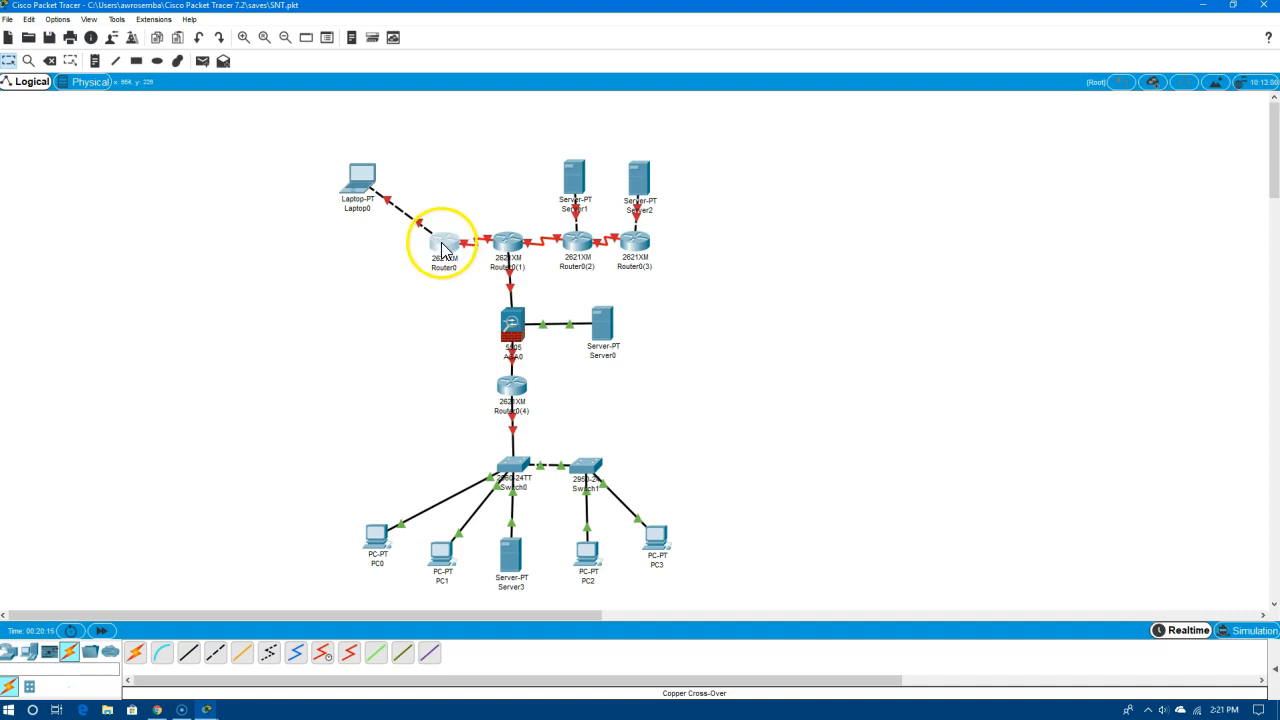
# In Router0's command line, enter global configuration mode with conf t and set the hostname to LEX-EDGE
pyautogui.moveTo(445, 250)
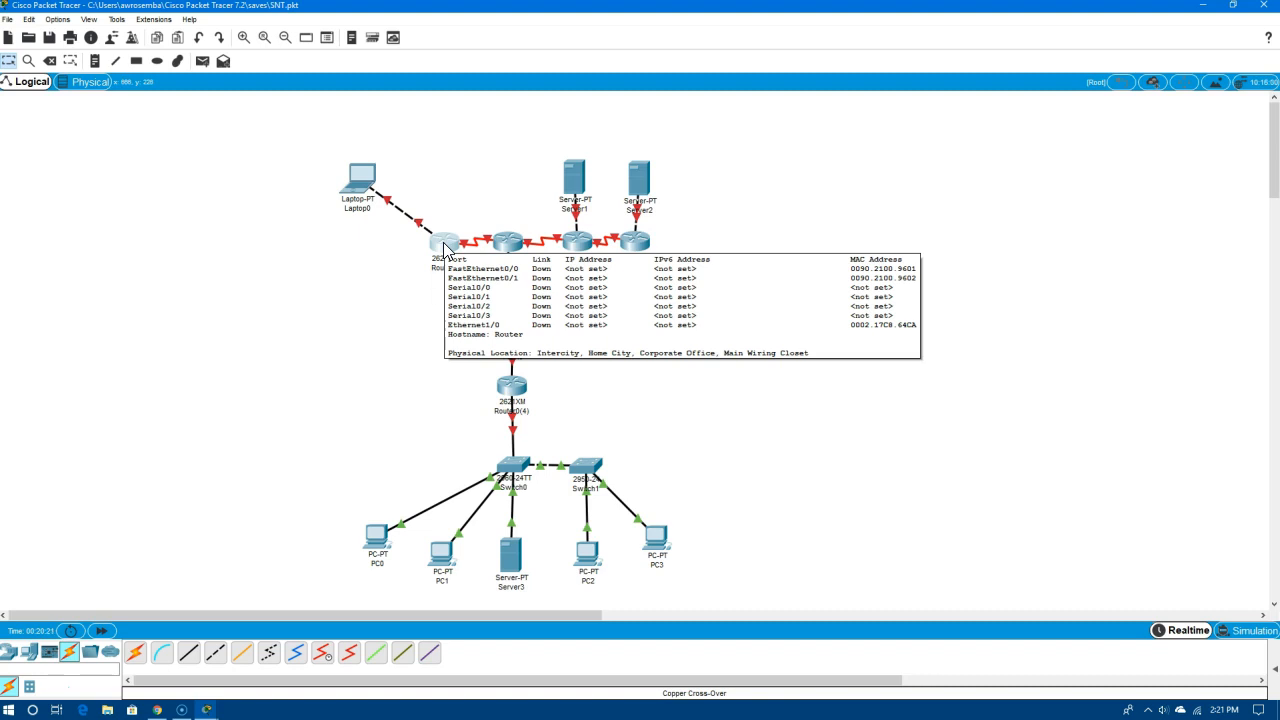
pyautogui.click(447, 250)
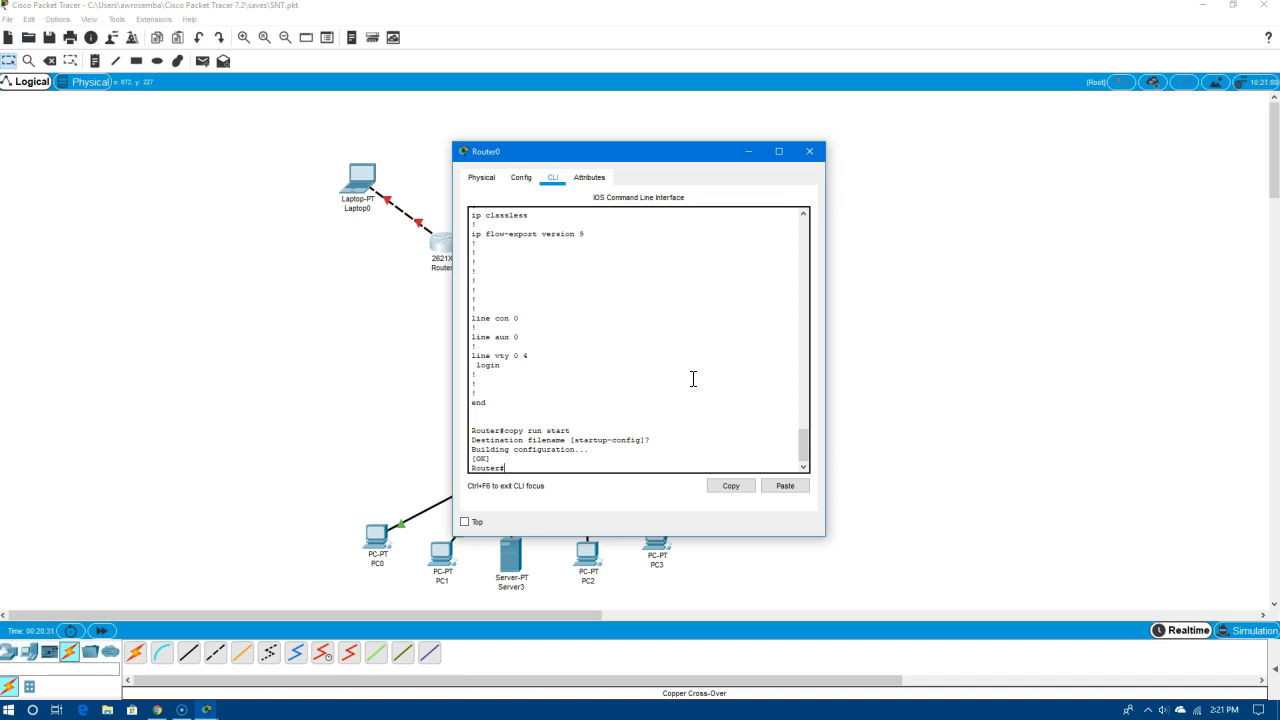
pyautogui.write('conf t')
pyautogui.press('Return')
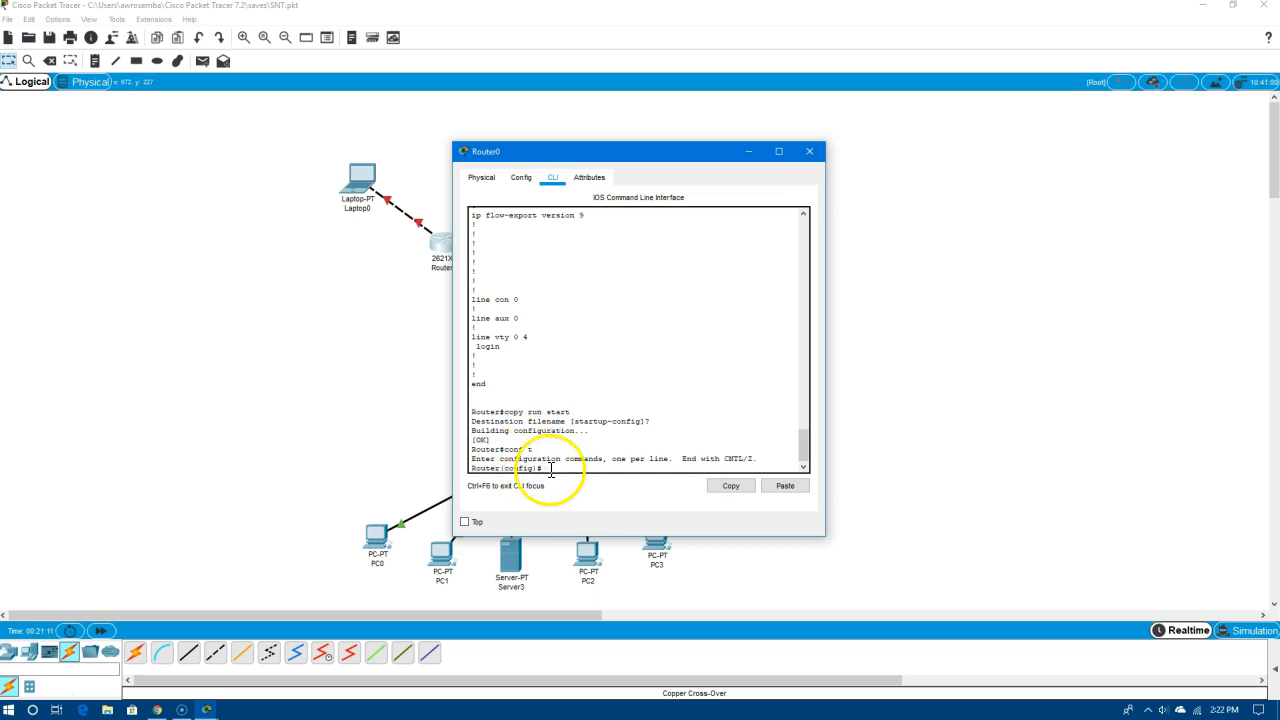
pyautogui.write('hostname')
pyautogui.write('LE')
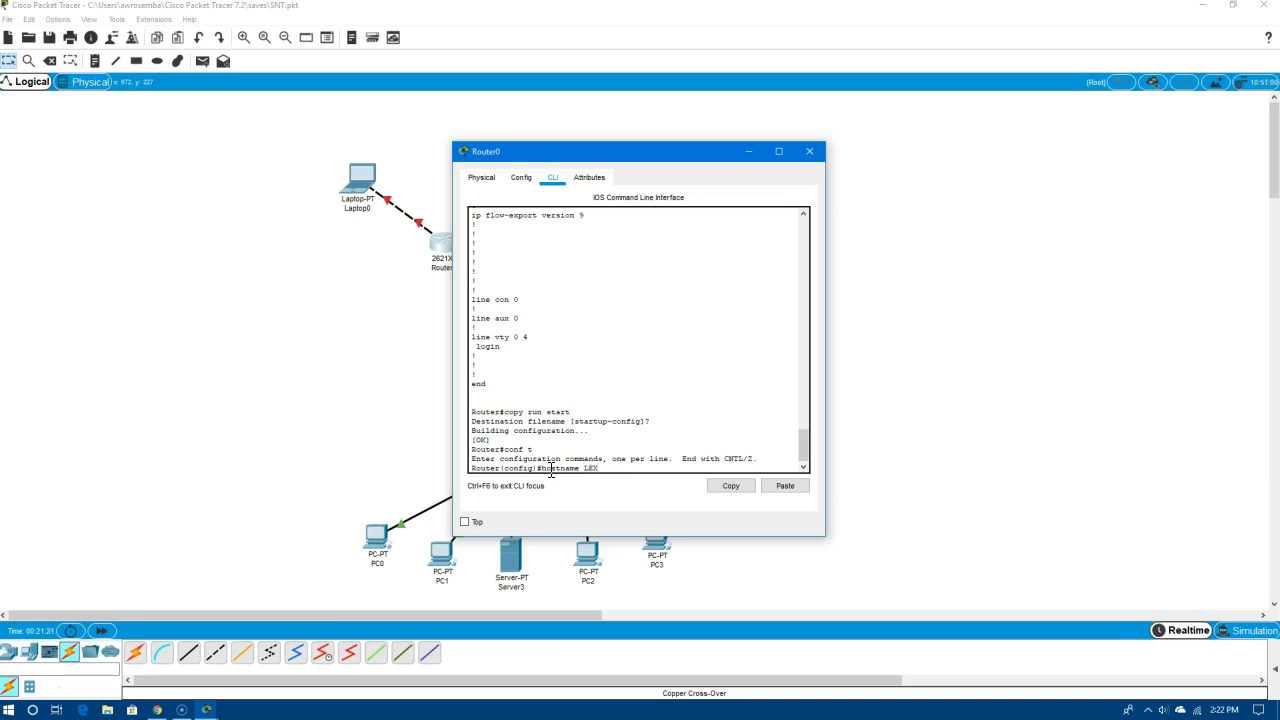
pyautogui.write('X-EDGE')
pyautogui.press('Return')
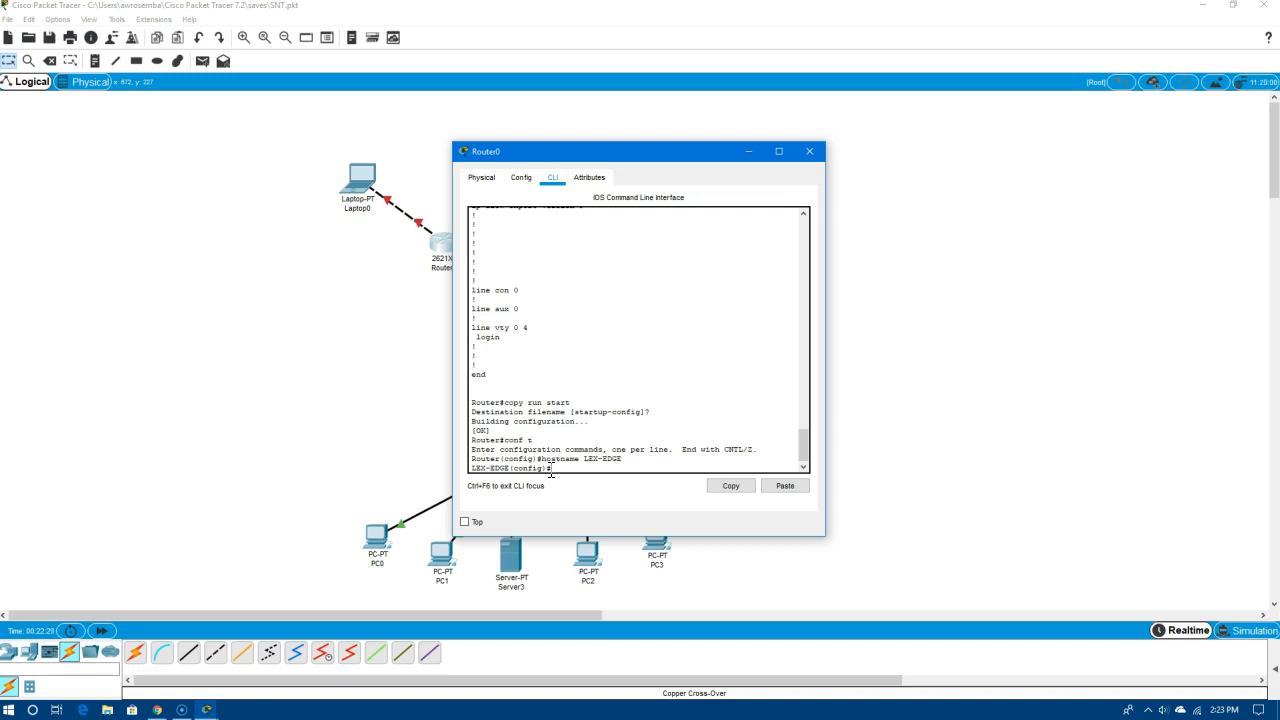
# Assign IP address 11.10.10.1 with mask 255.255.255.0 to Router0's interface fa0/0
pyautogui.write('int')
pyautogui.write('fa0/0')
pyautogui.press('Return')
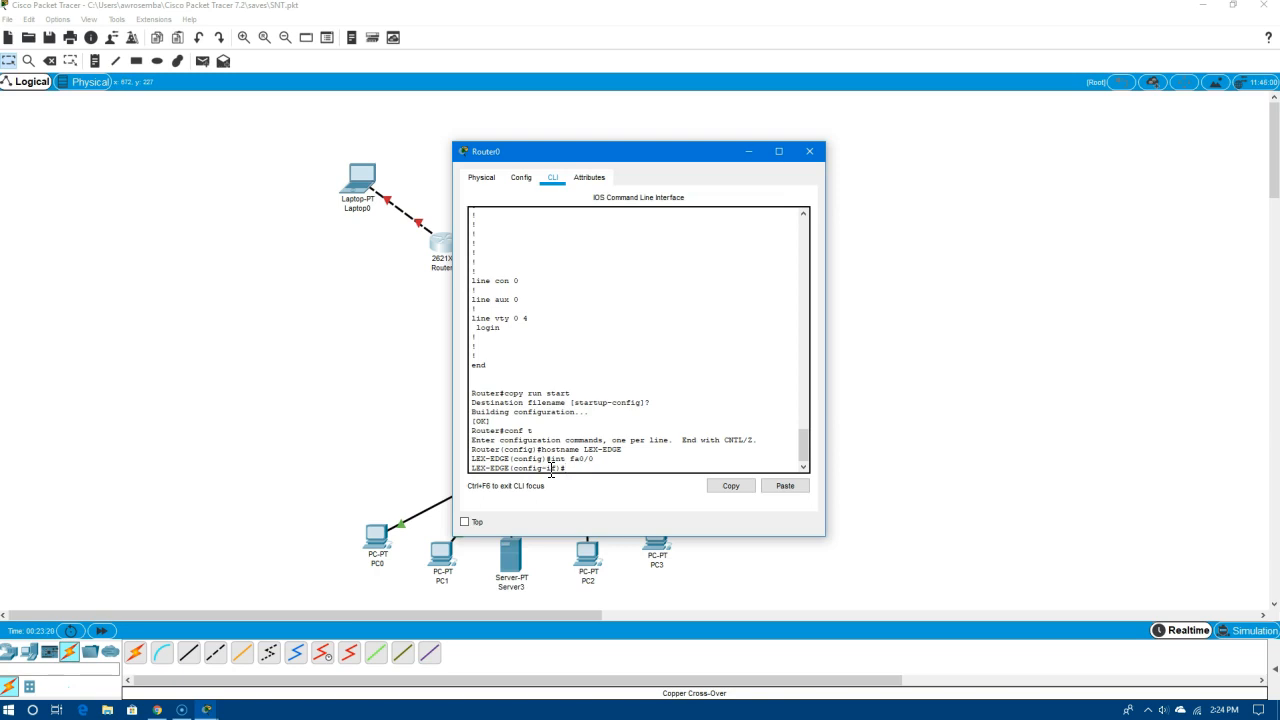
pyautogui.write('ip add')
pyautogui.write('11.10.10')
pyautogui.write('255.255.255.0')
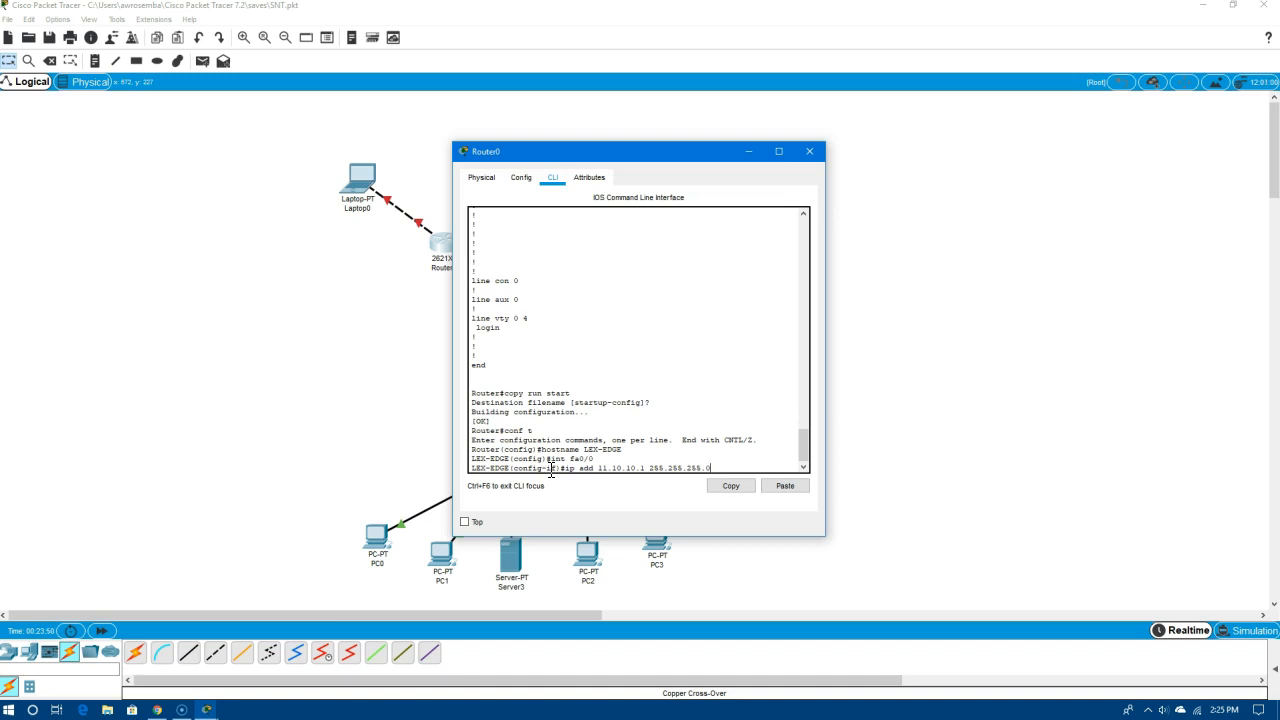
pyautogui.press('Return')
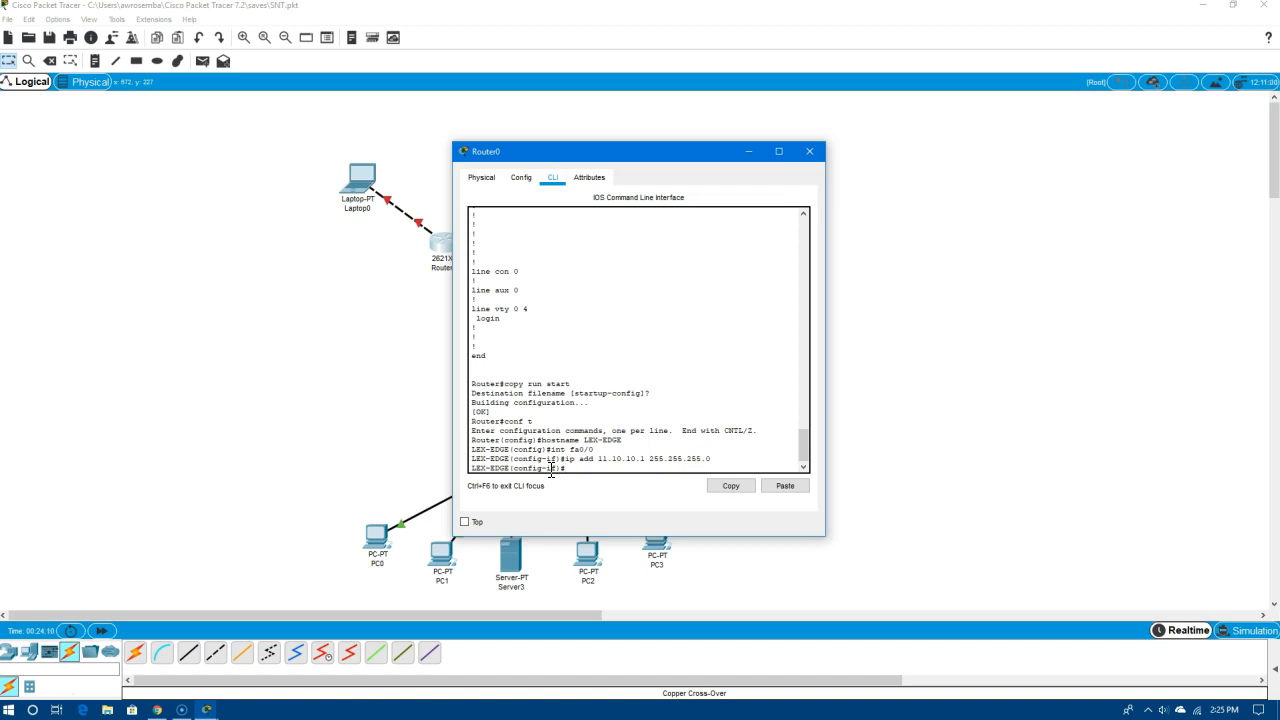
# Enable Router0's interface fa0/0 with no shutdown and return to the interface configuration prompt
pyautogui.write('no')
pyautogui.write('shutdown')
pyautogui.press('Return')
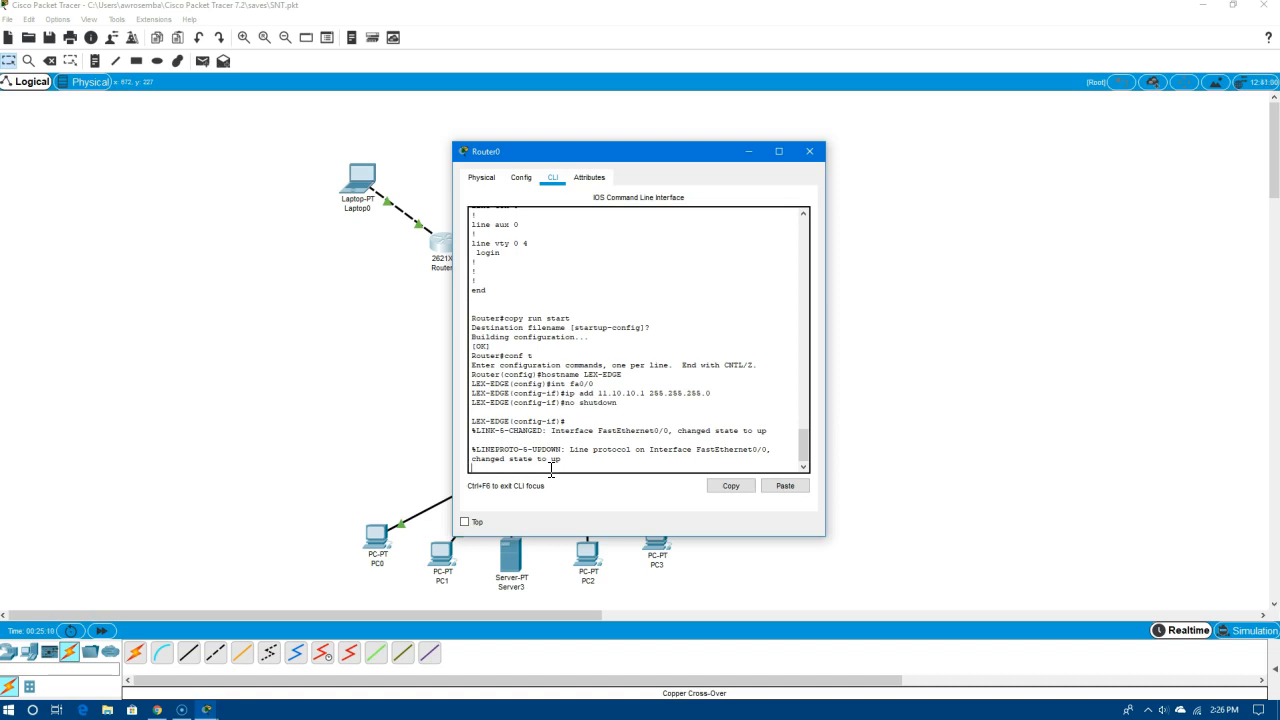
pyautogui.press('Return')
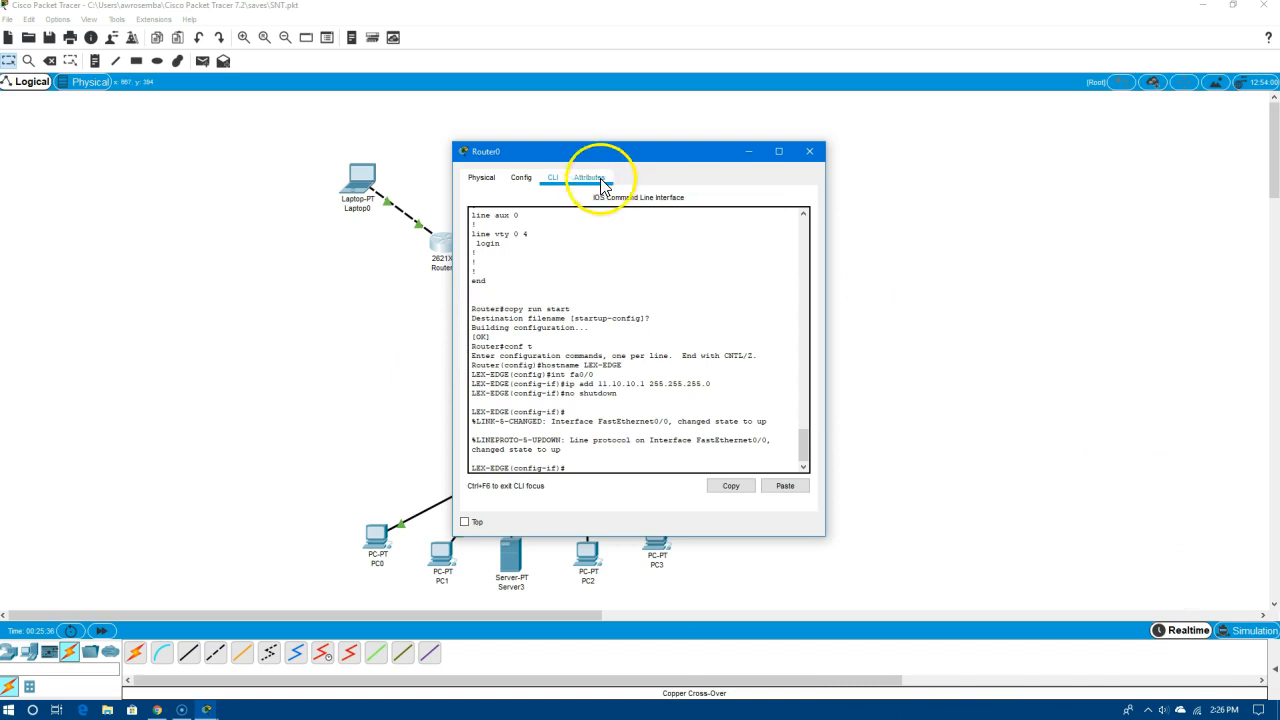
# Set the preferences to always show port labels in the logical workspace, and move Router0 slightly away from Router0(1)
pyautogui.moveTo(608, 155); pyautogui.dragTo(858, 177)
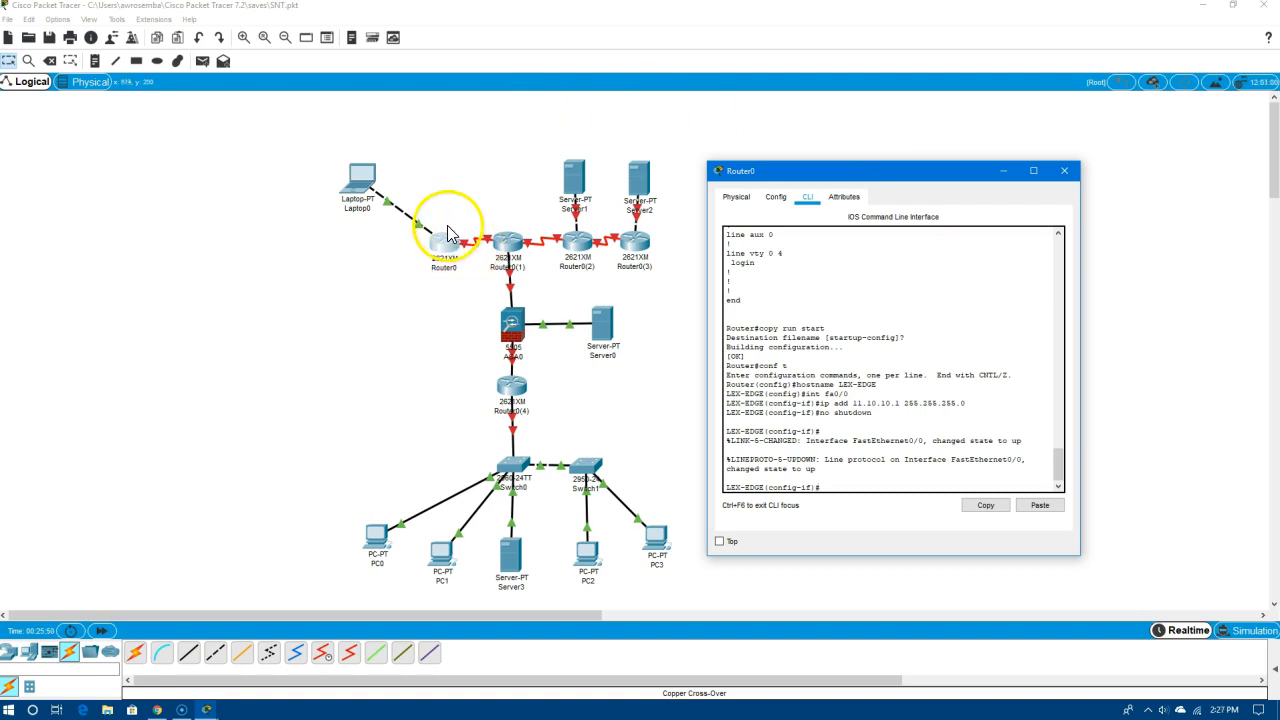
pyautogui.click(89, 20)
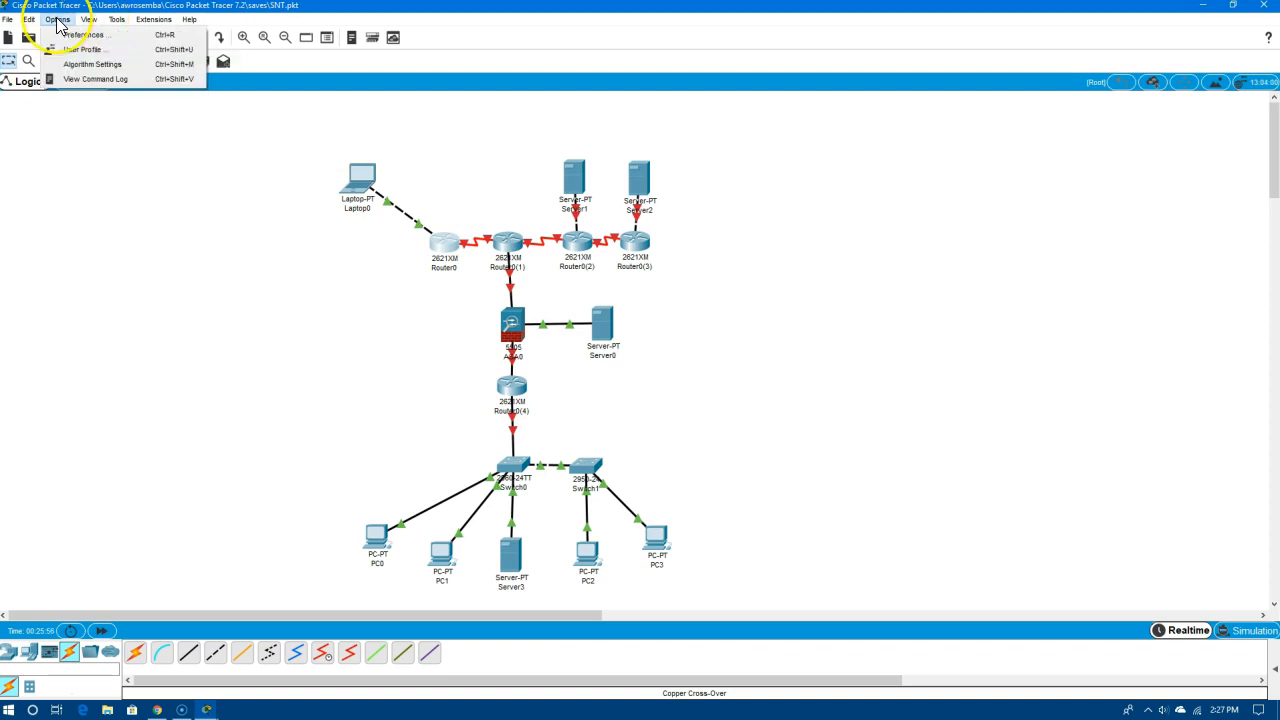
pyautogui.click(58, 32)
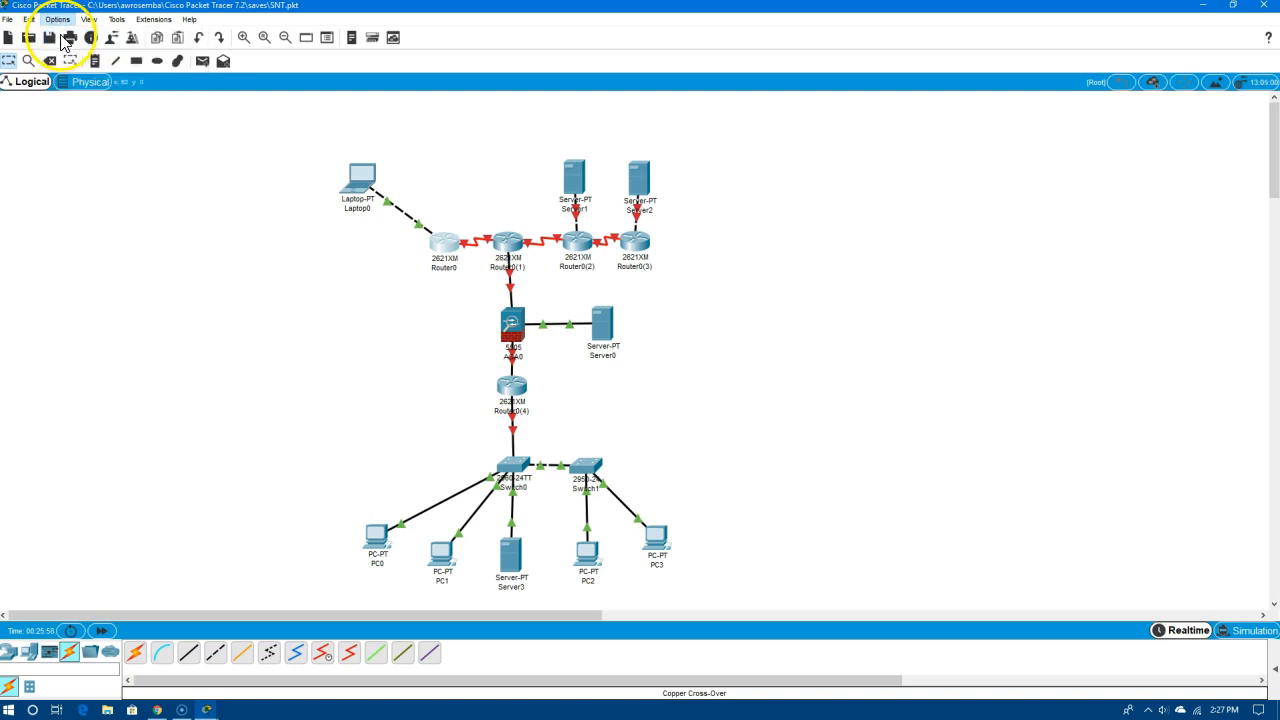
pyautogui.click(366, 272)
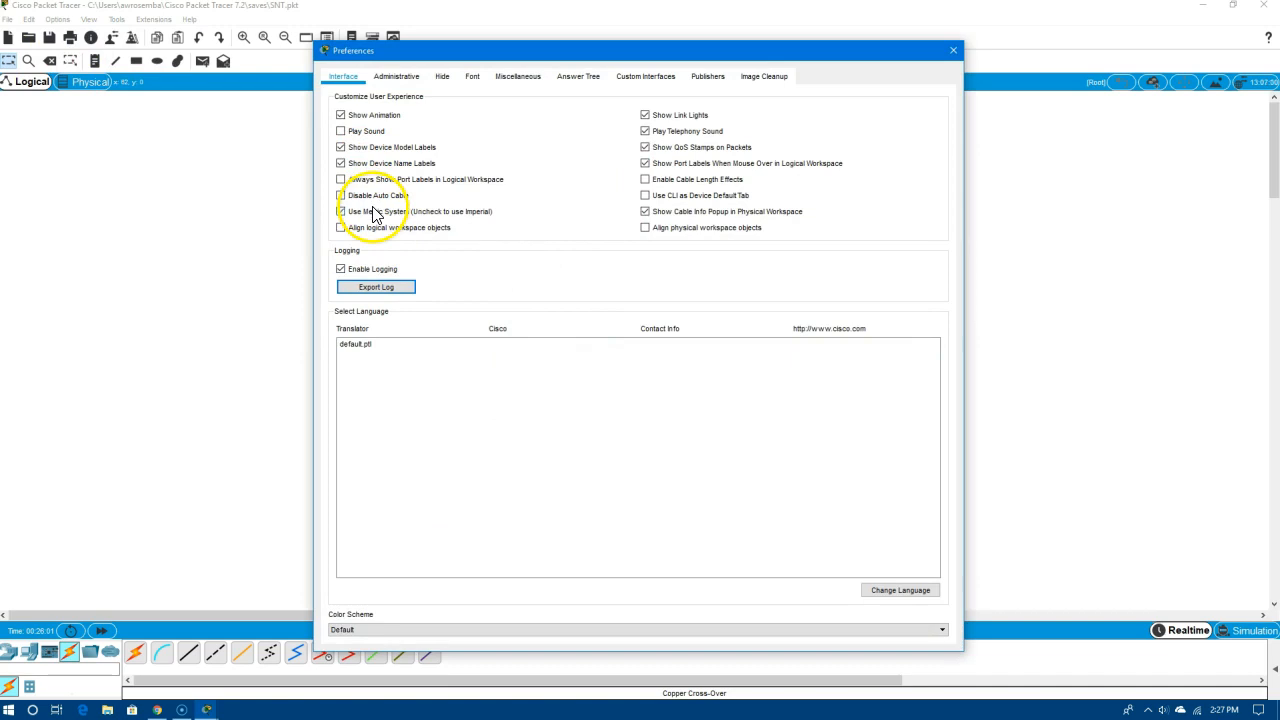
pyautogui.click(389, 180)
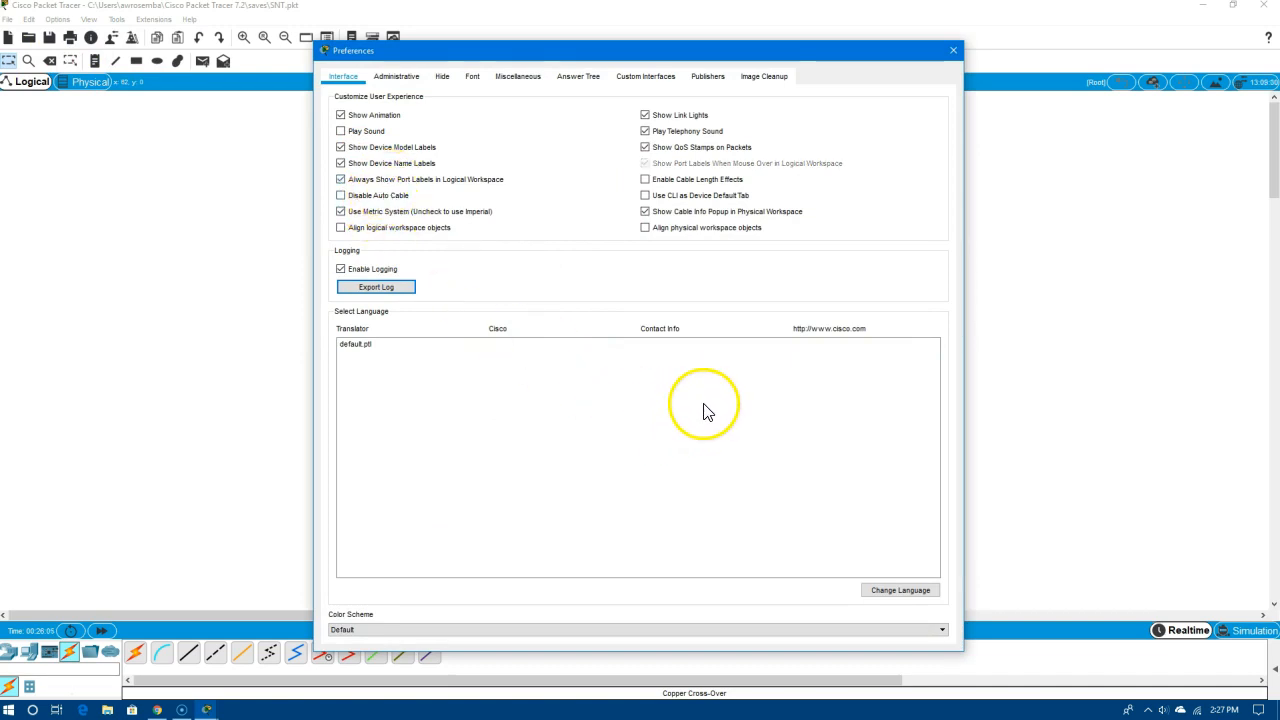
pyautogui.click(950, 50)
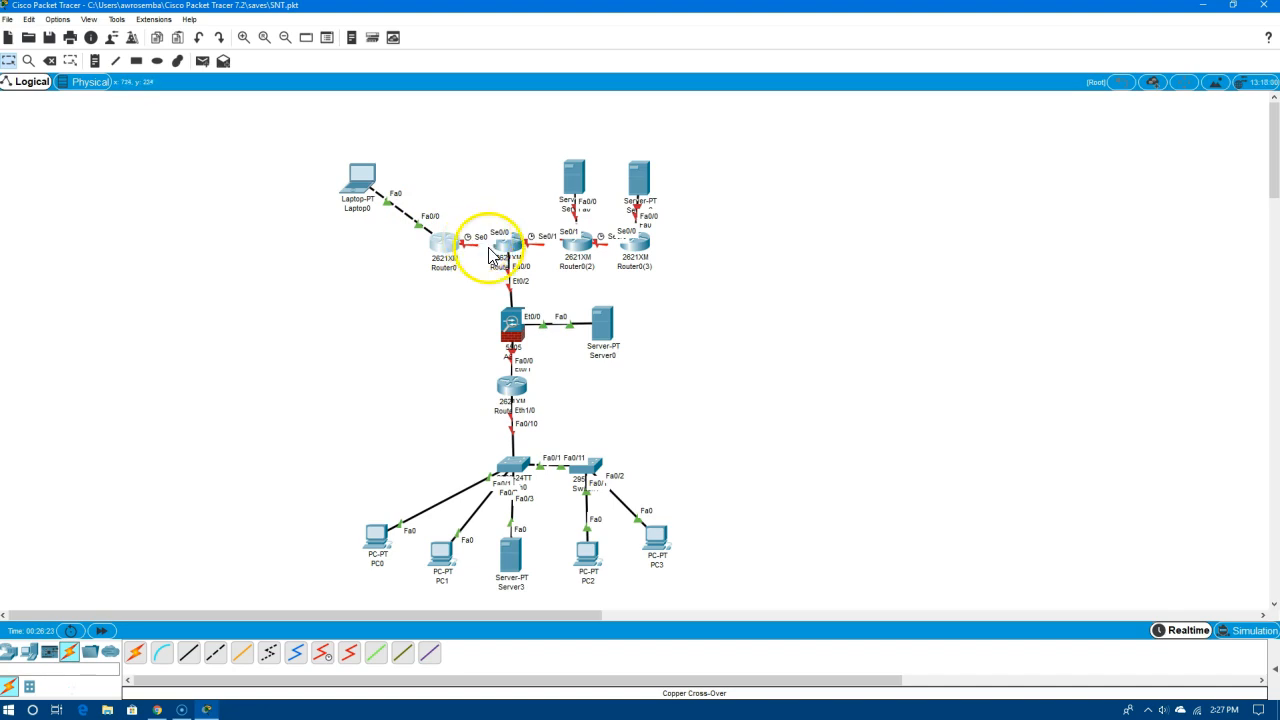
pyautogui.moveTo(443, 253); pyautogui.dragTo(421, 252)
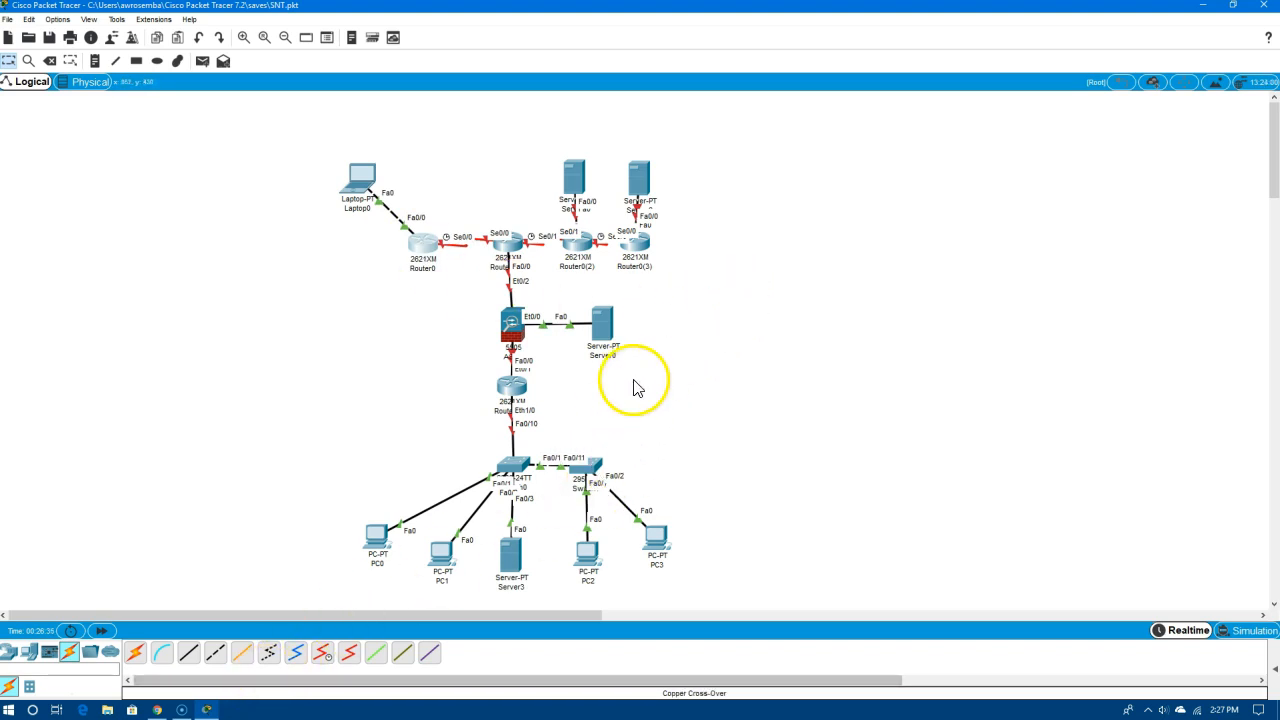
# In Router0's command line, leave the fa0/0 interface and assign IP address 11.11.11.1 with mask 255.255.255.0 to interface s0/0
pyautogui.click(421, 251)
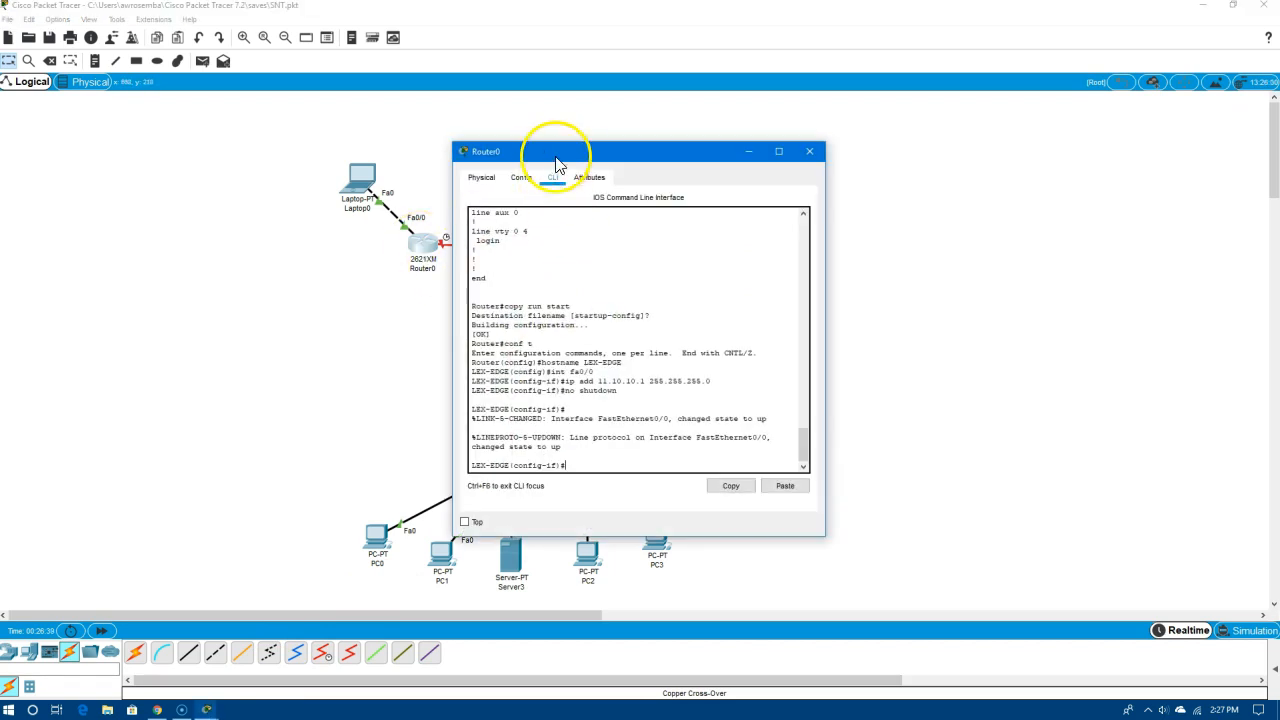
pyautogui.moveTo(558, 150); pyautogui.dragTo(893, 128)
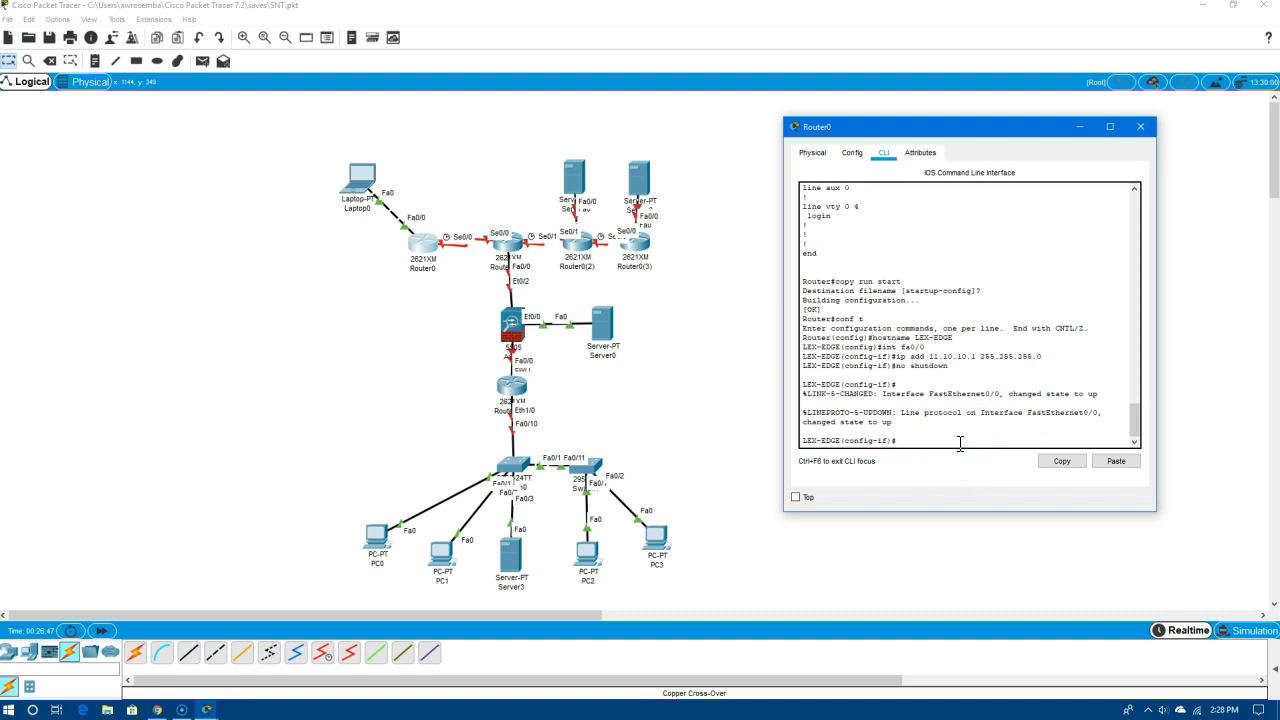
pyautogui.click(1088, 422)
pyautogui.write('exit')
pyautogui.press('Return')
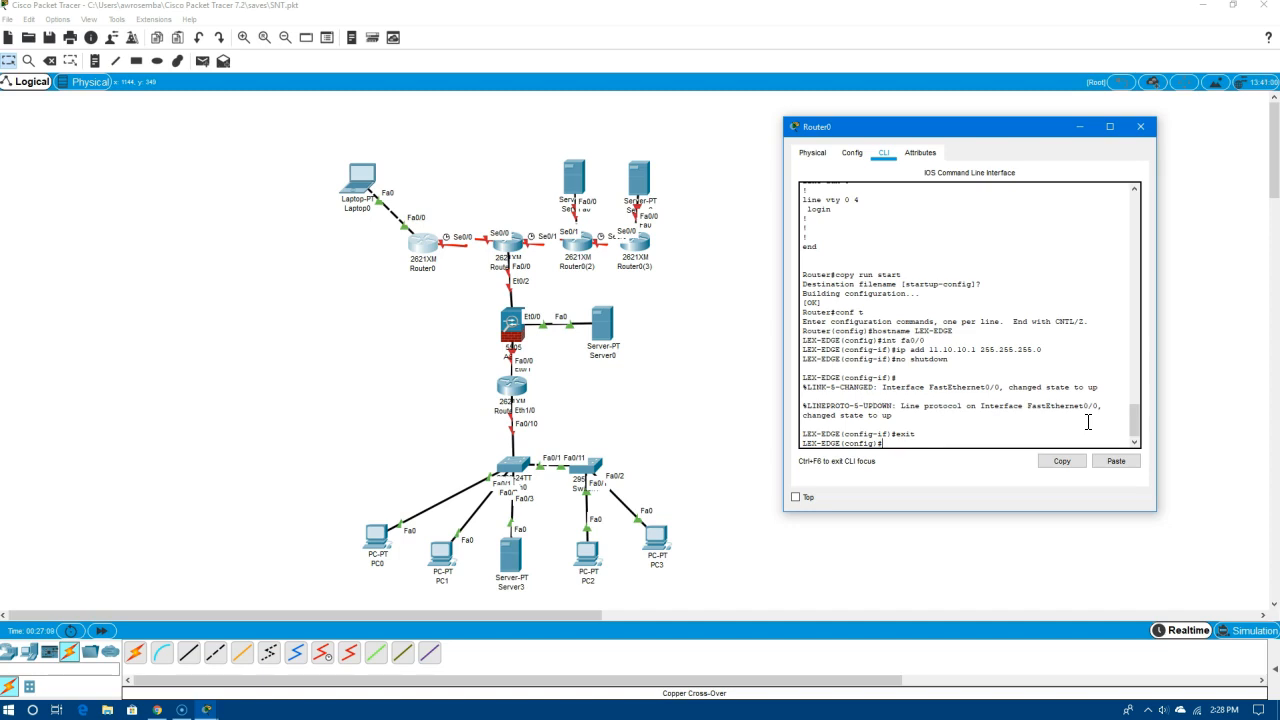
pyautogui.write('int s0/0')
pyautogui.press('Return')
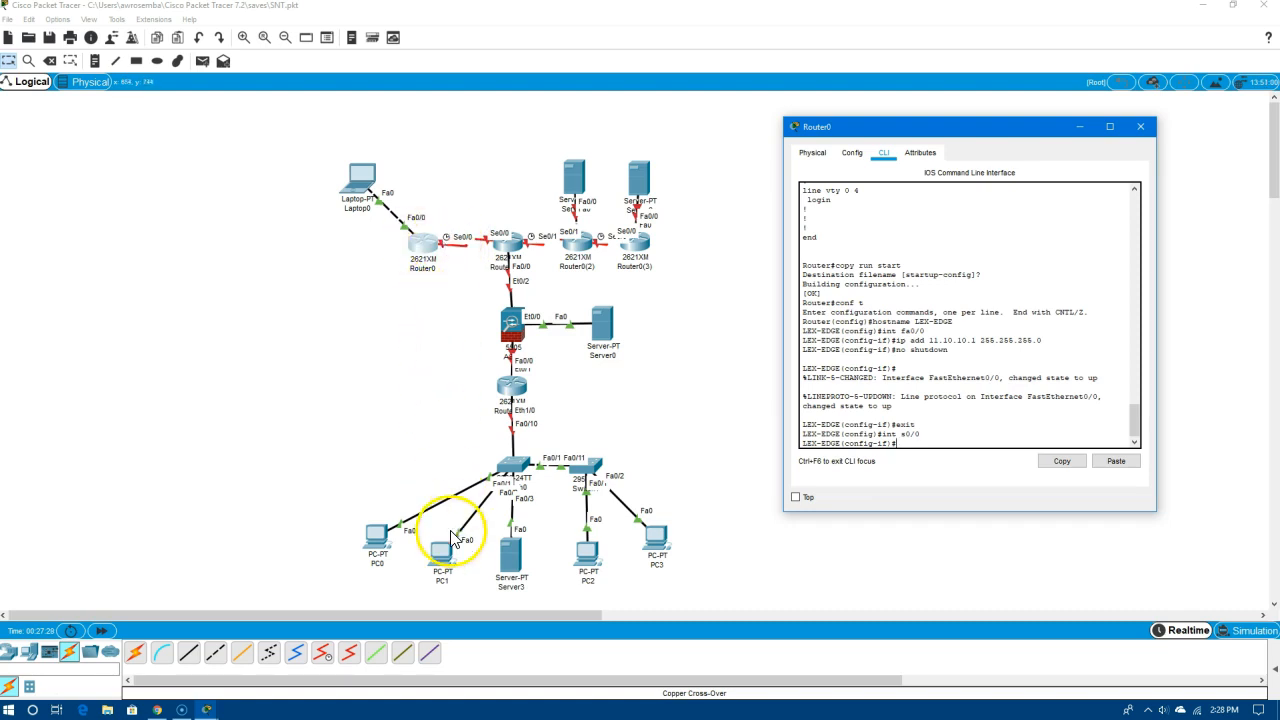
pyautogui.click(323, 655)
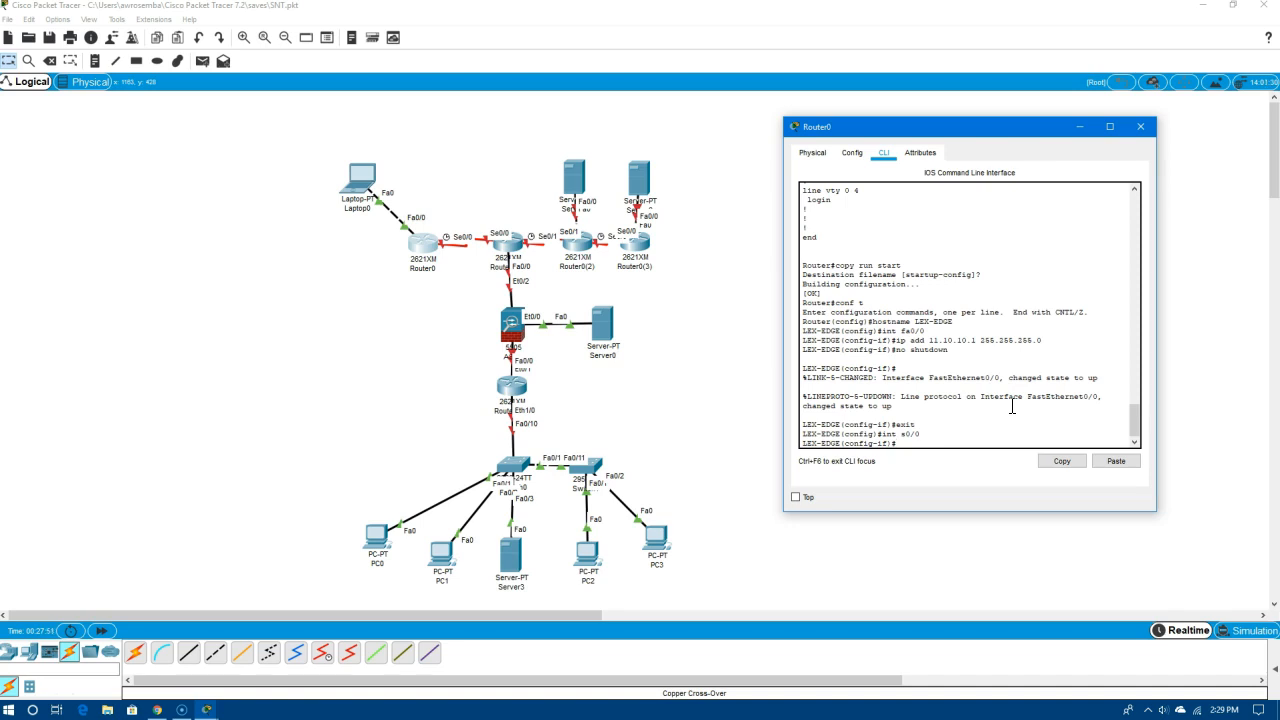
pyautogui.write('ip add')
pyautogui.write('11.11.11.1 255.255.255.0')
pyautogui.press('Return')
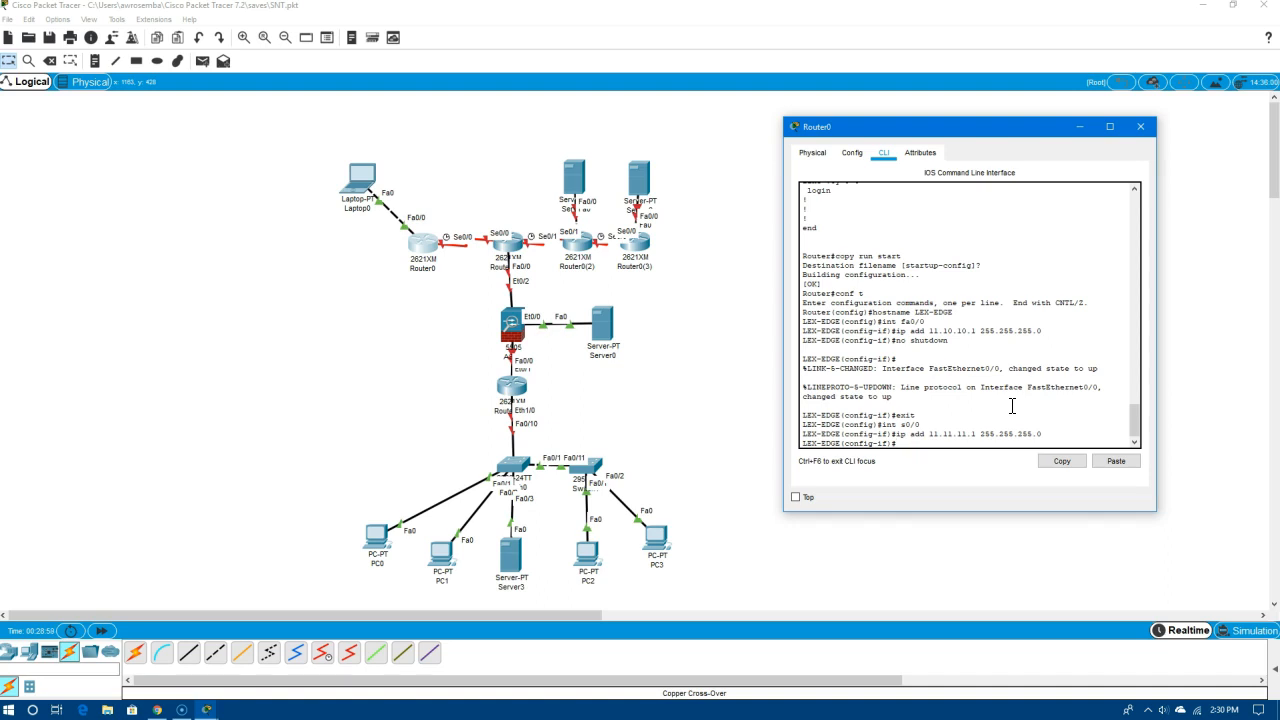
# Set the clock rate of Router0's interface s0/0 to 56000 and enable the interface with no shut
pyautogui.write('clock rat')
pyautogui.write('e 56000')
pyautogui.press('Return')
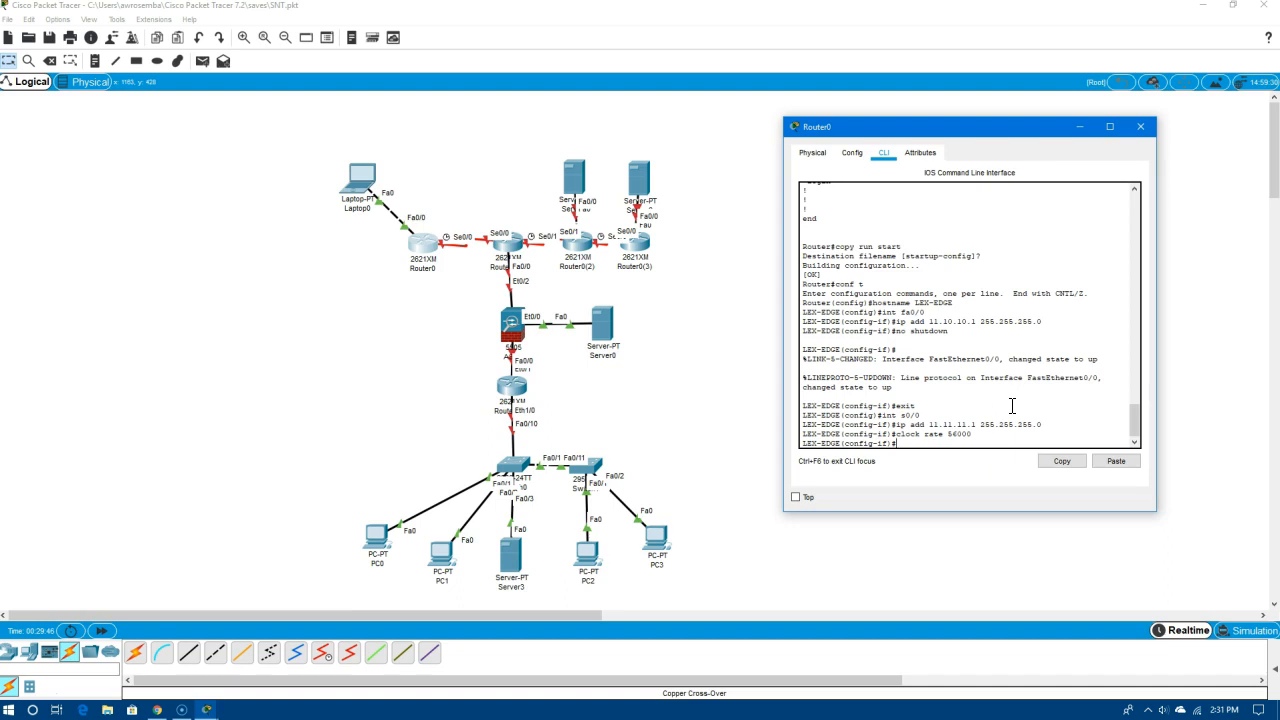
pyautogui.write('no shut')
pyautogui.press('Return')
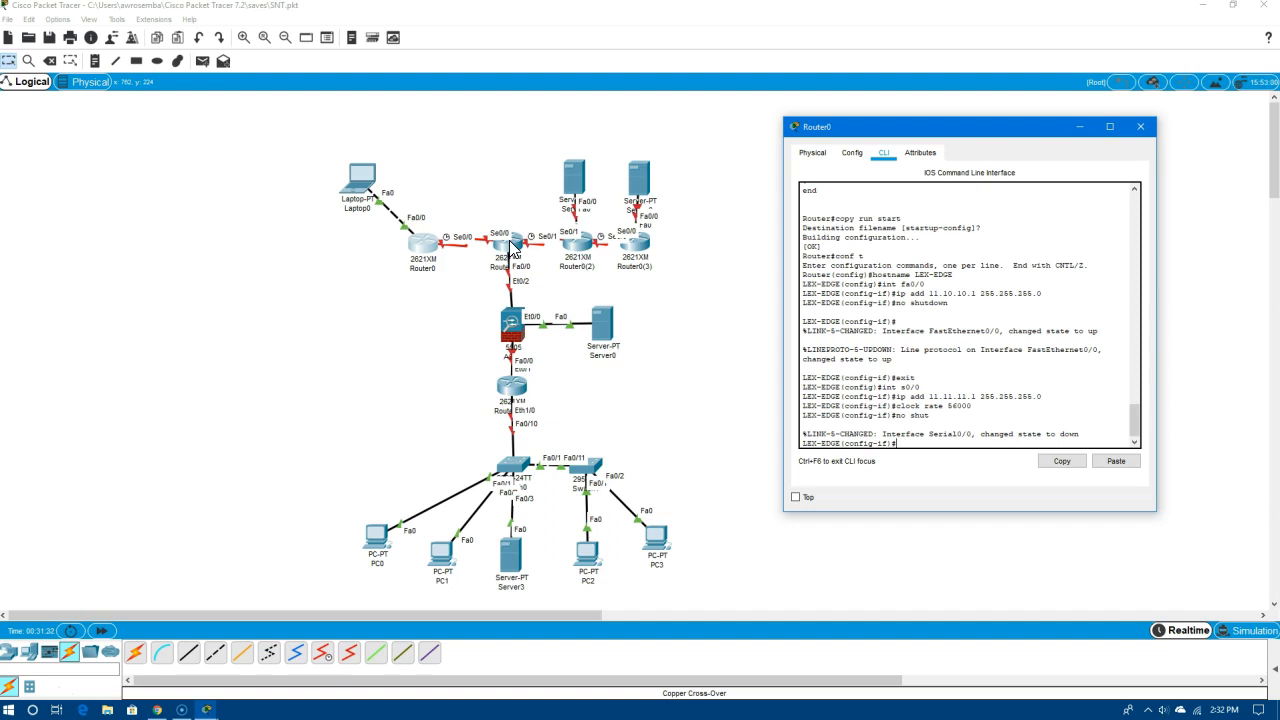
# Save Router0's running configuration to startup-config from interface configuration mode with do copy run start
pyautogui.write('copy run start')
pyautogui.press('Return')
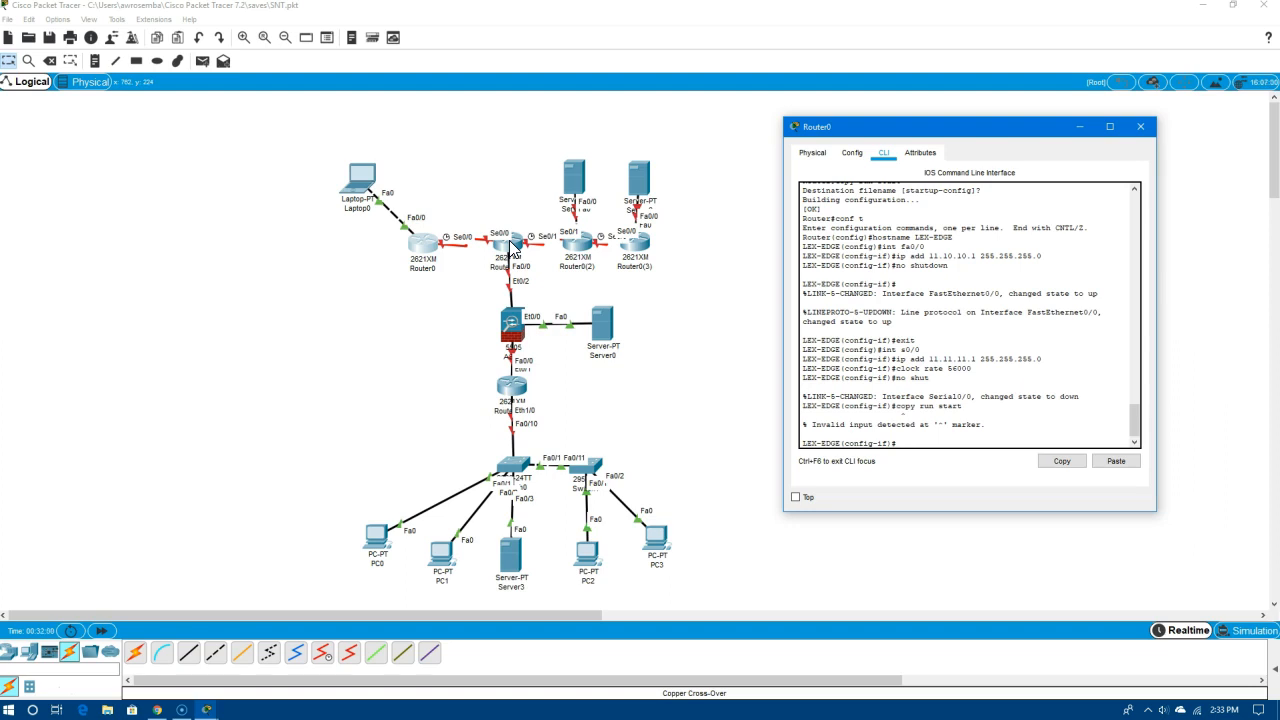
pyautogui.write('o copy run start')
pyautogui.press('Return')
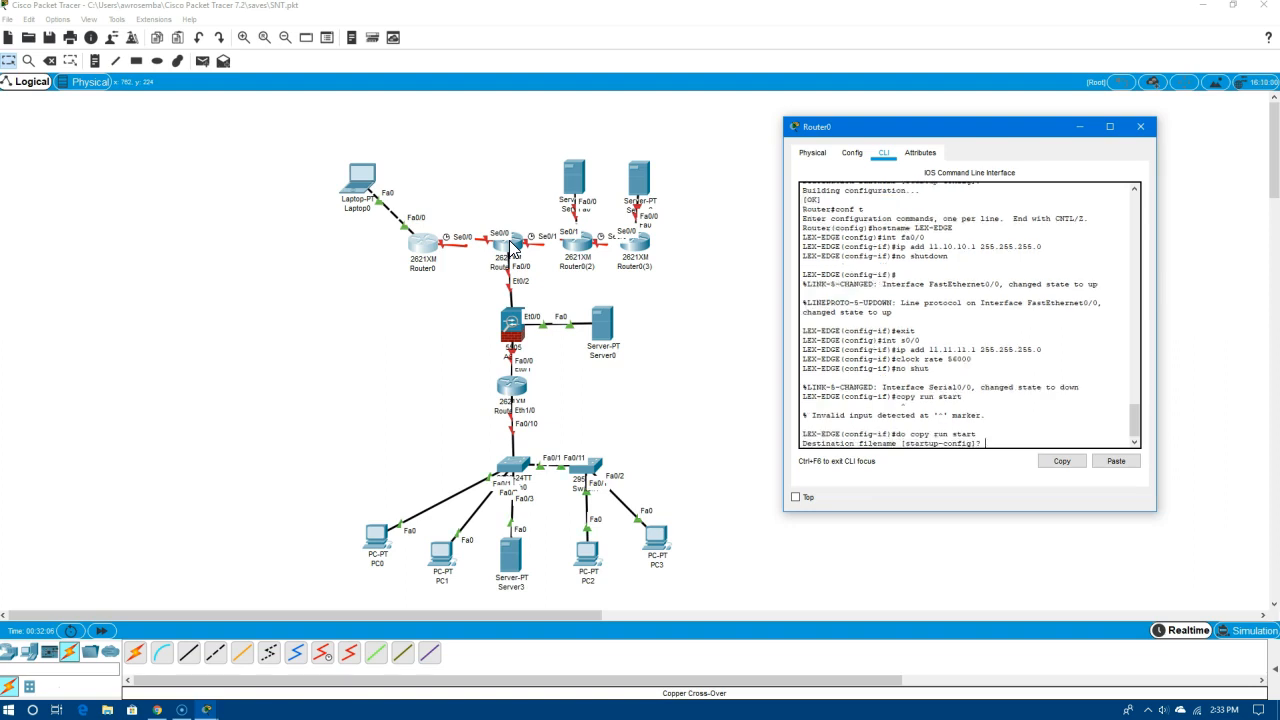
pyautogui.press('Return')
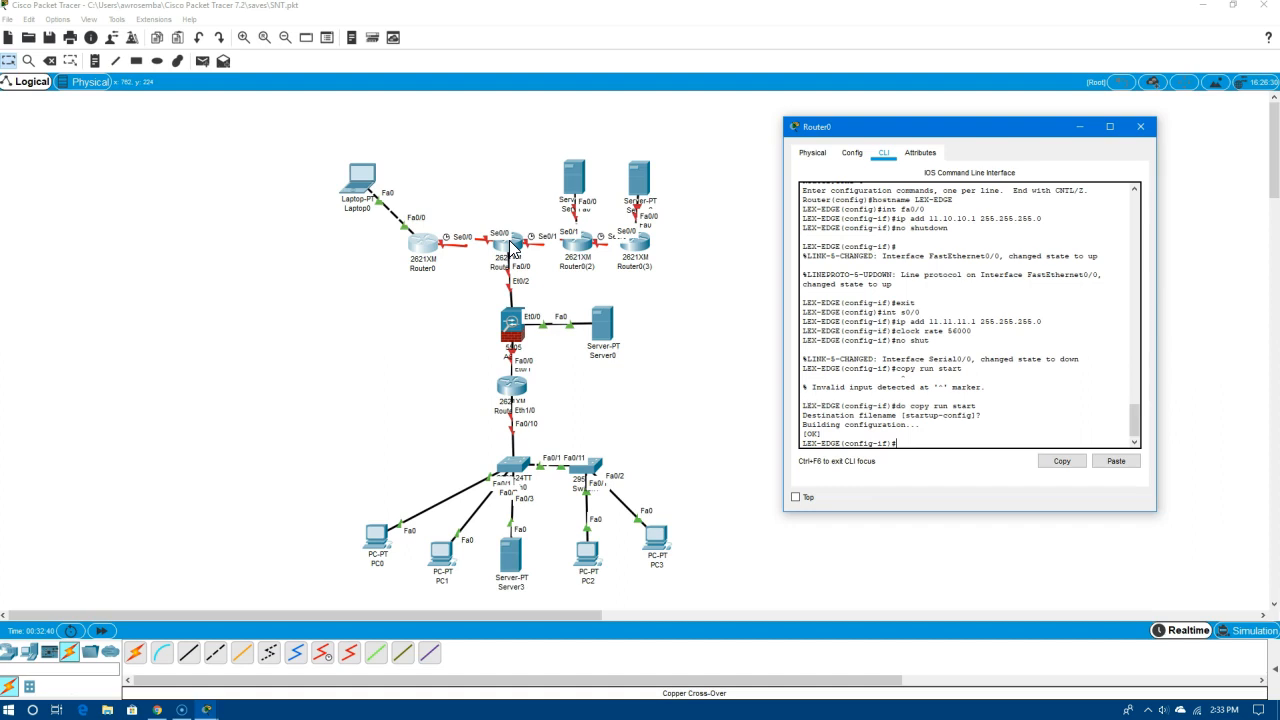
# Examine Router0's interface addresses and states with do sho ip int brief and the detailed do show ip int
pyautogui.write('do sho ip int brie')
pyautogui.press('Tab')
pyautogui.press('Return')
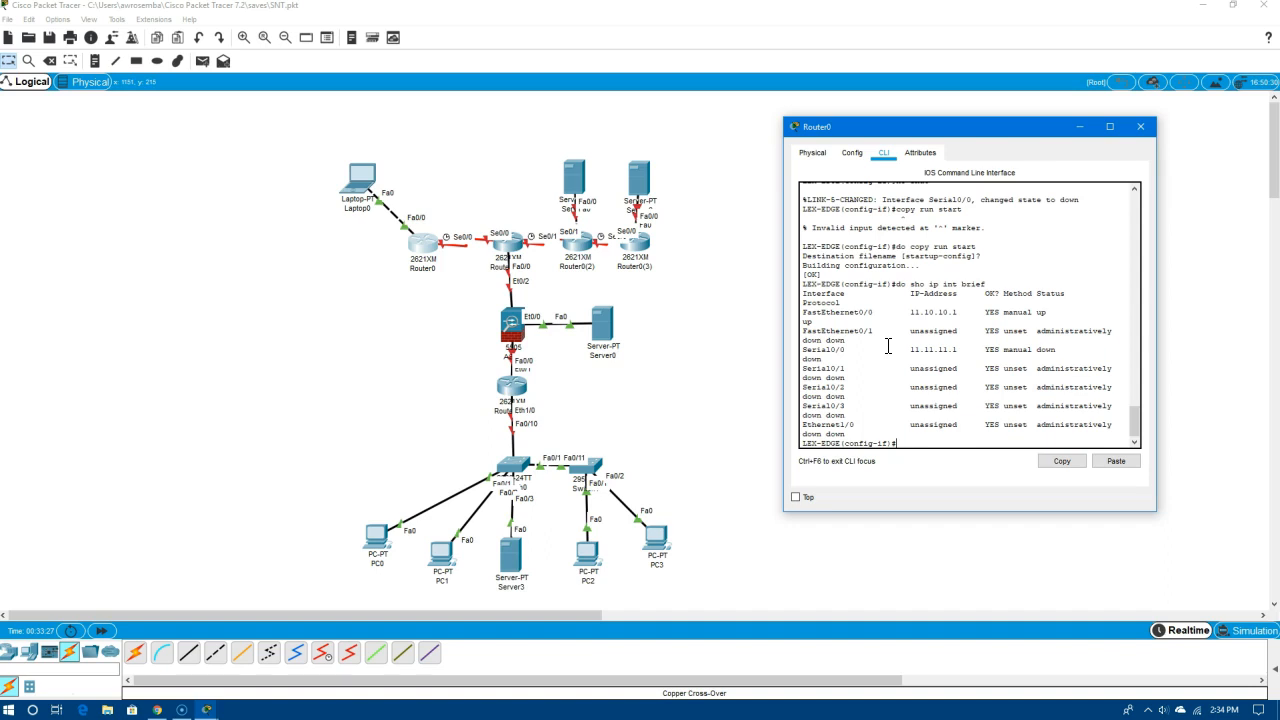
pyautogui.write('show ip int')
pyautogui.press('Return')
pyautogui.write('do show ip int')
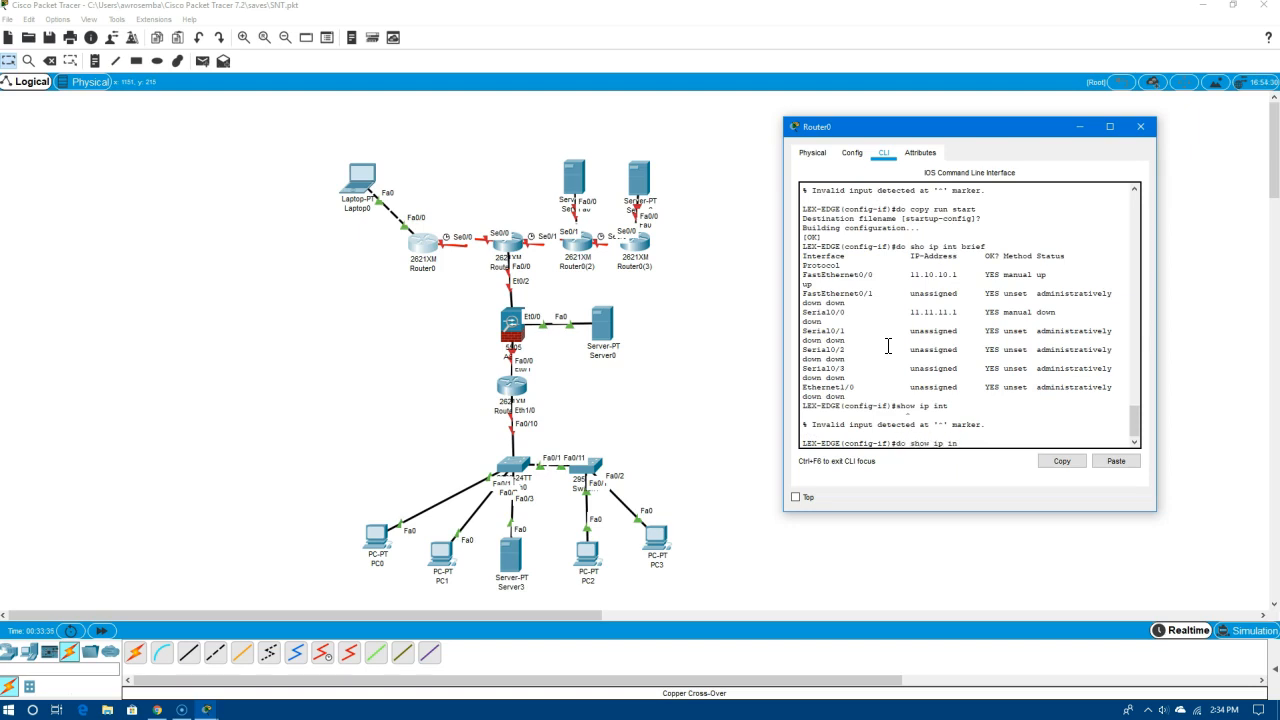
pyautogui.press('Return')
pyautogui.press('space')
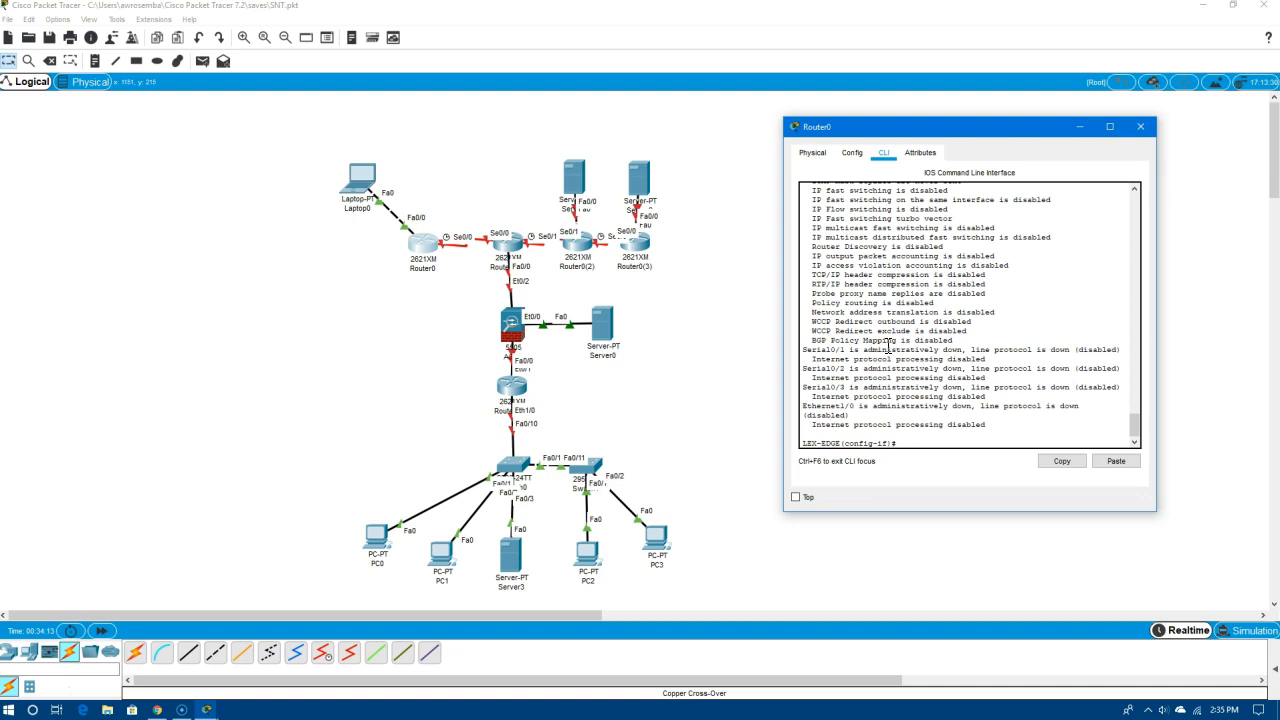
# Save Router0's running configuration to the startup configuration once more with do copy run start
pyautogui.write('copy run start')
pyautogui.press('Return')
pyautogui.press('Return')
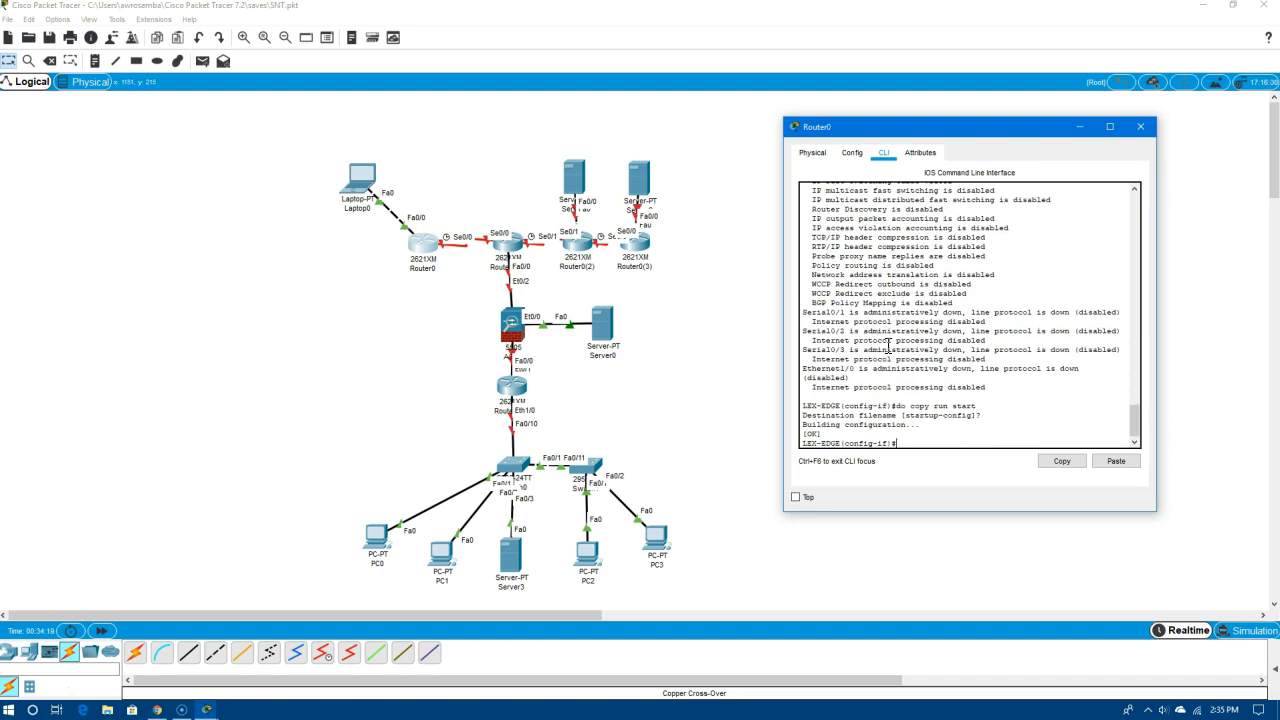
# Open the command line of Router0(1) and move its window clear of the topology
pyautogui.click(512, 255)
pyautogui.click(512, 255)
pyautogui.click(552, 177)
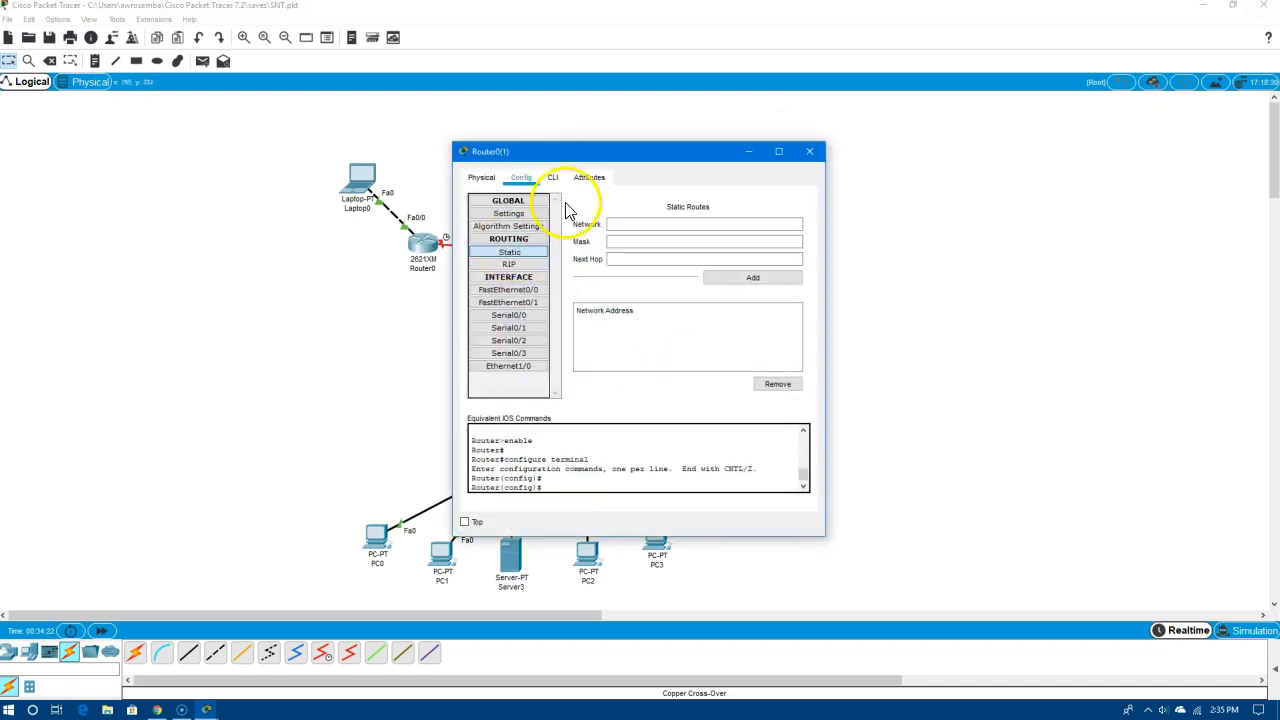
pyautogui.moveTo(578, 152); pyautogui.dragTo(873, 165)
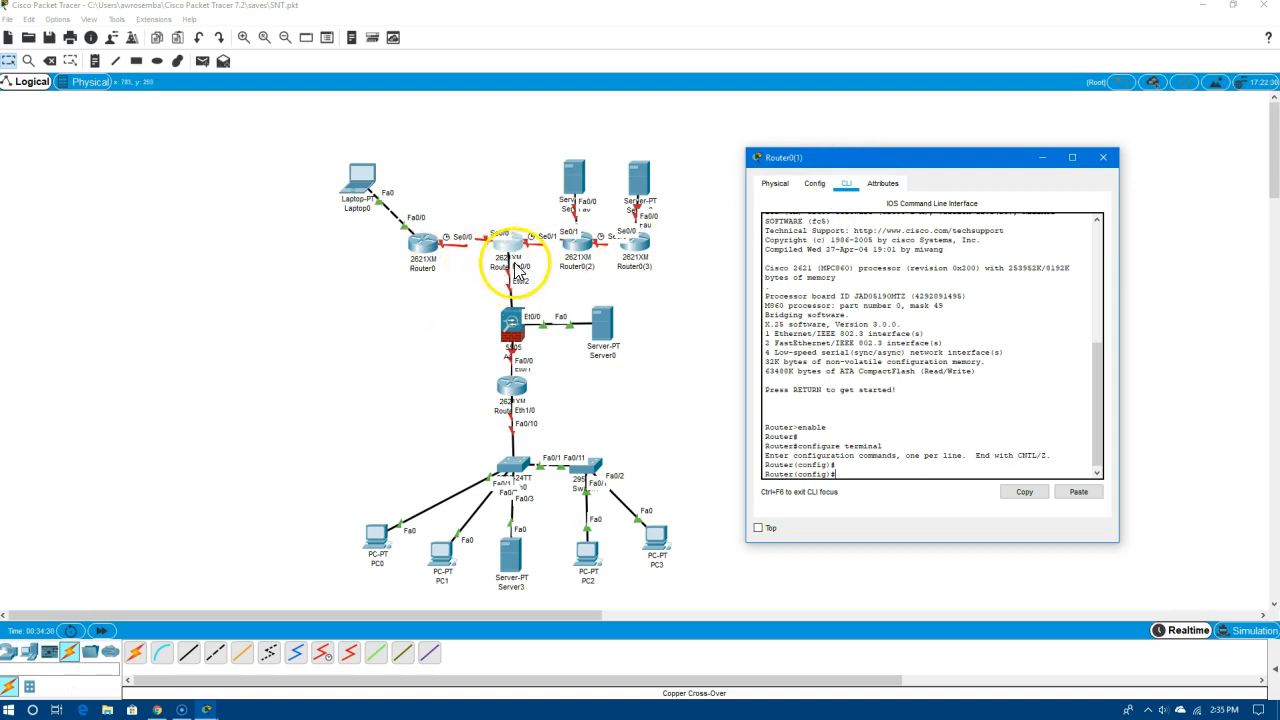
# Rename the Router0 device label in the workspace as LEX-EDGE
pyautogui.click(421, 269)
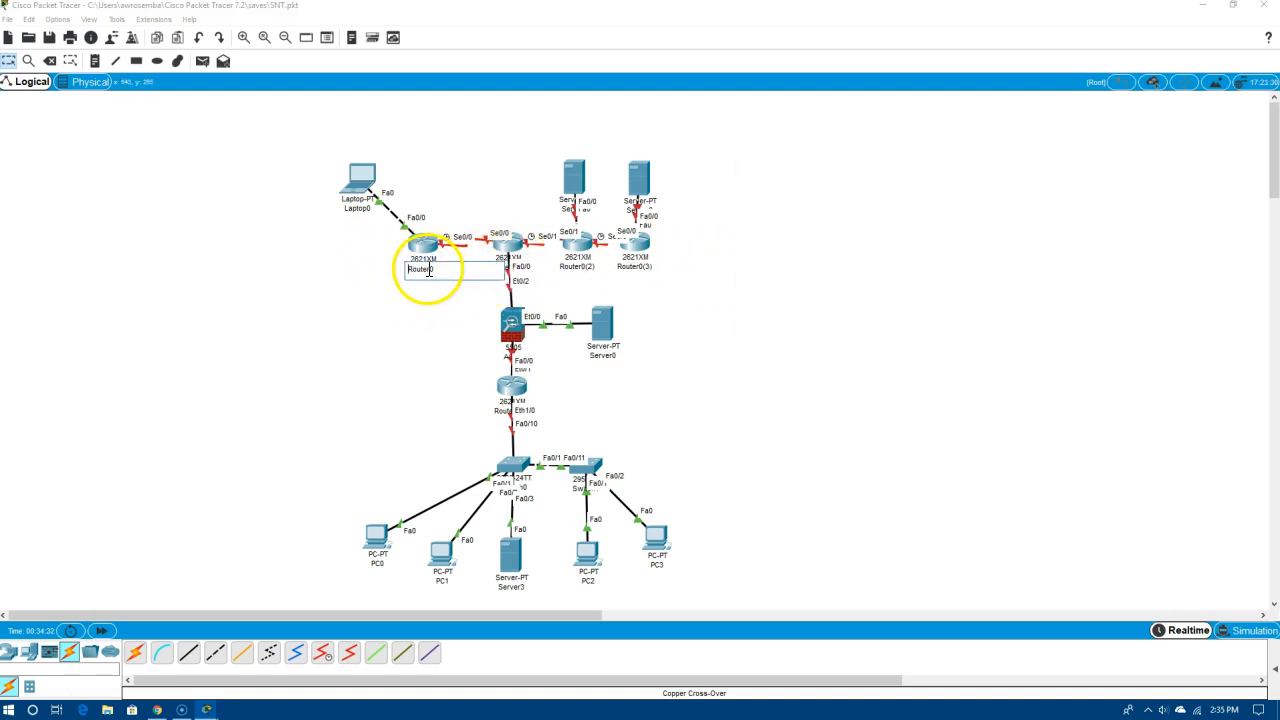
pyautogui.moveTo(442, 269); pyautogui.dragTo(390, 257)
pyautogui.write('LEX-EDGE')
pyautogui.press('Return')
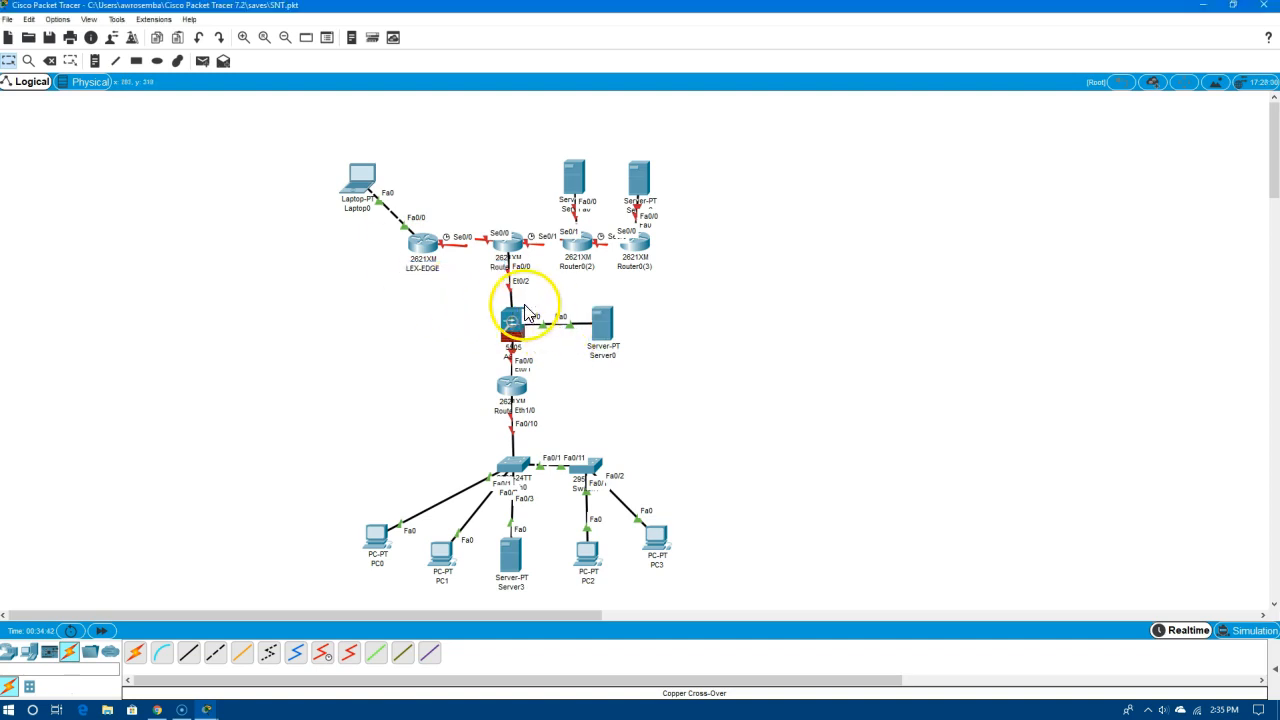
# Rename the Router0(1) device label in the workspace as DAY-EDGE
pyautogui.click(500, 268)
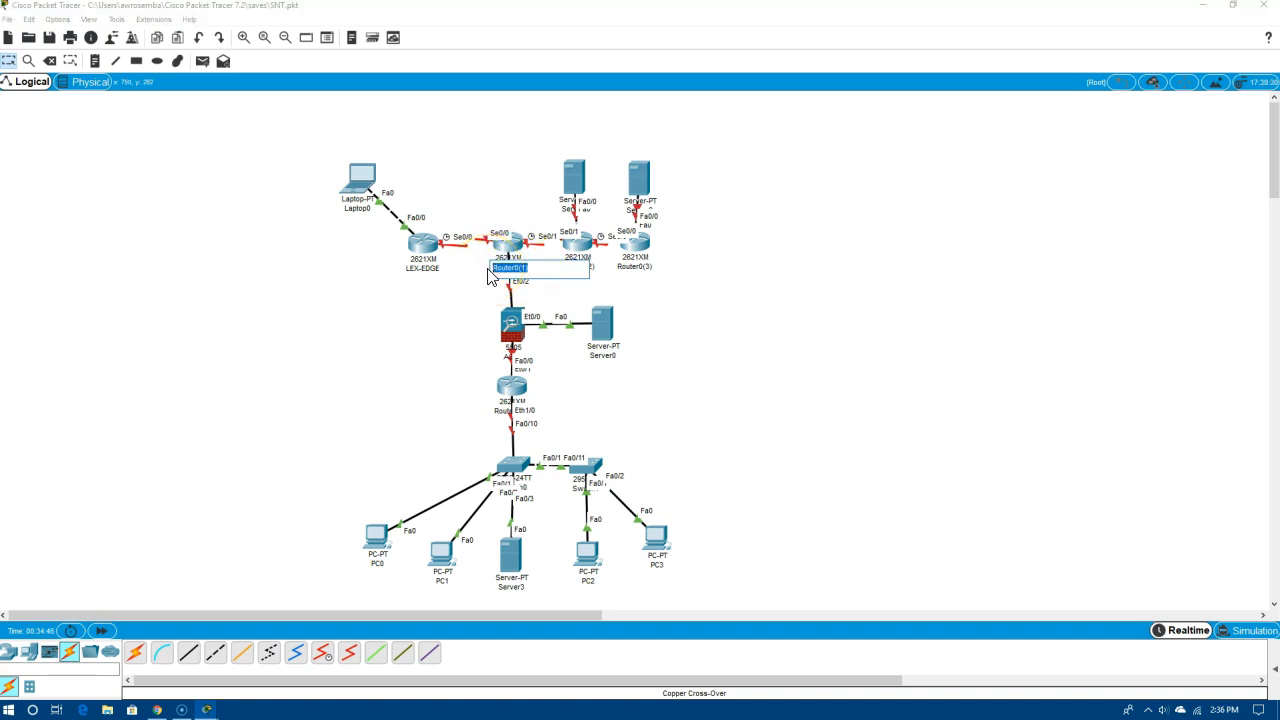
pyautogui.write('DAY-EDGE')
pyautogui.press('Return')
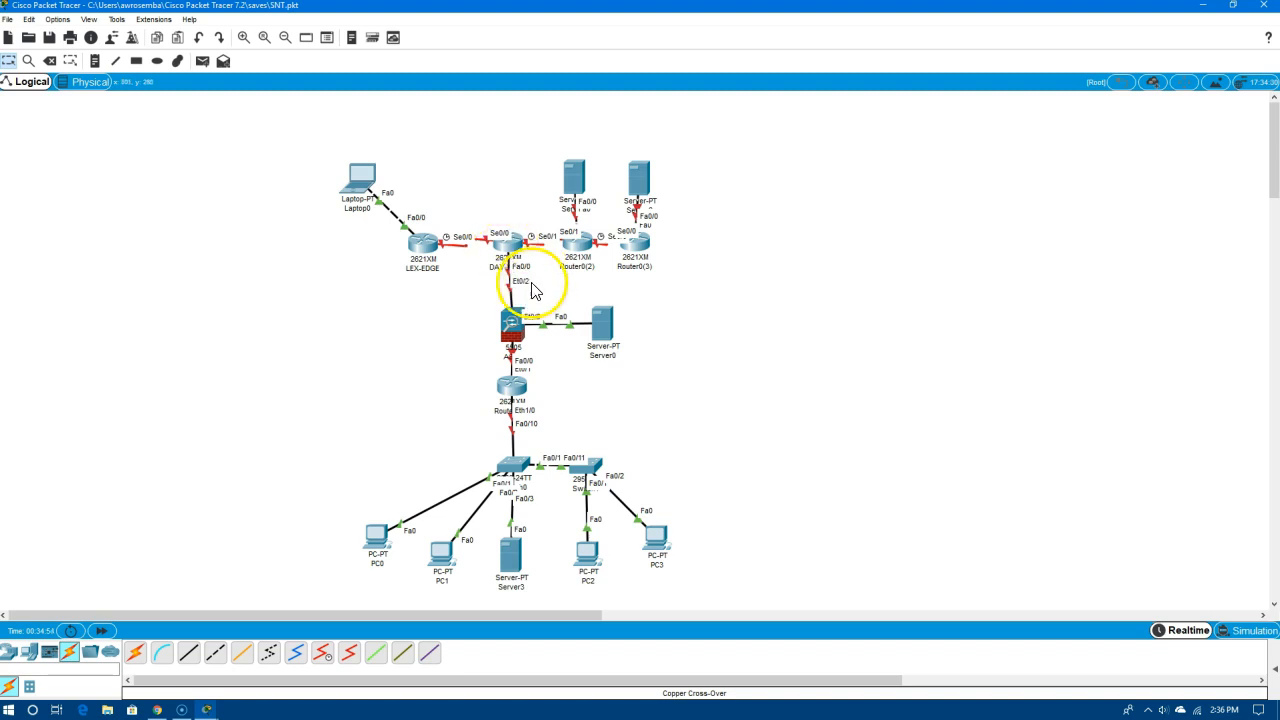
# Rename the Router0(2) device label in the workspace as CINCY-EDGE
pyautogui.click(580, 267)
pyautogui.moveTo(603, 265); pyautogui.dragTo(525, 262)
pyautogui.write('CINCY')
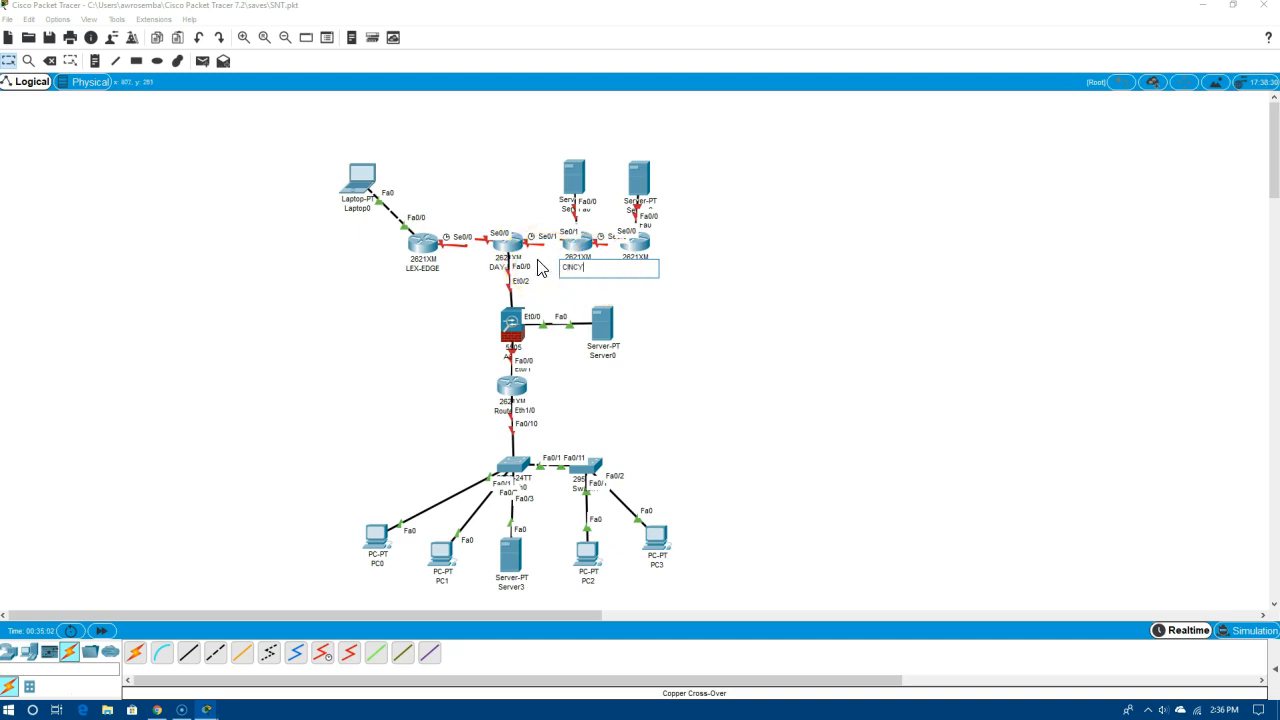
pyautogui.write('-EDGE')
pyautogui.press('Return')
# Rename the Router0(3) device label in the workspace as LOU-EDGE
pyautogui.click(633, 265)
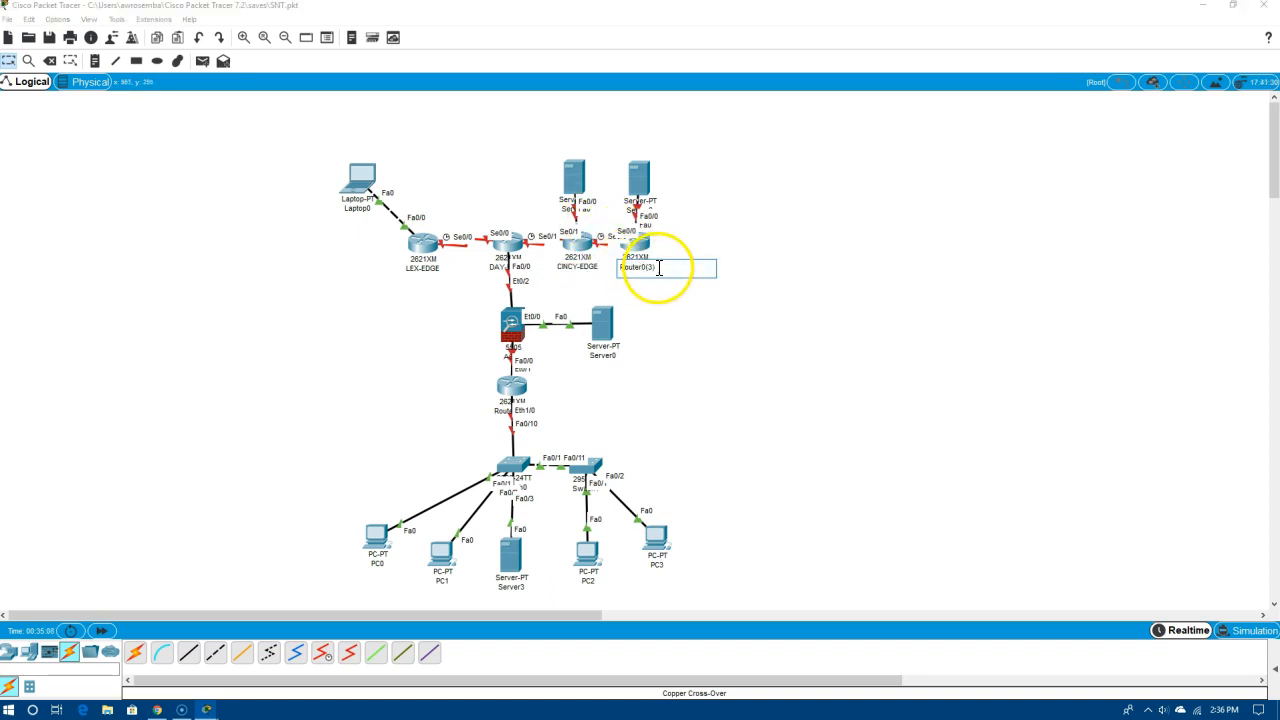
pyautogui.write('LOU')
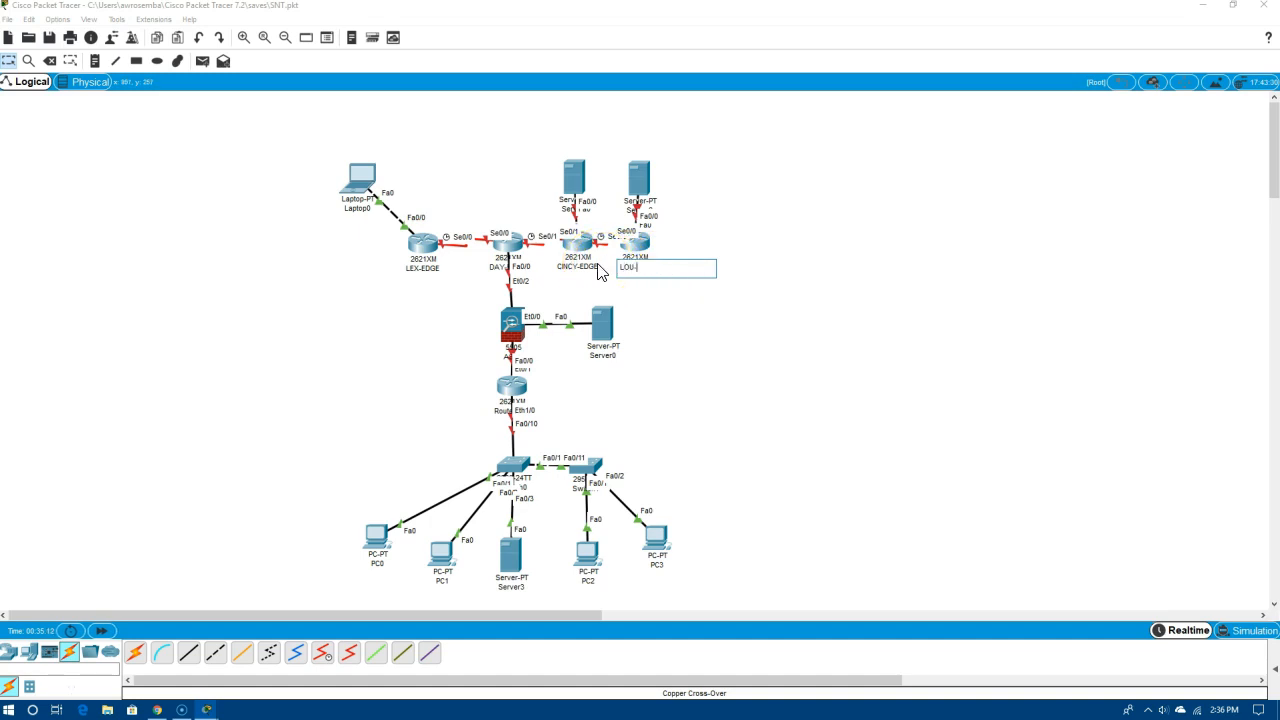
pyautogui.write('-EDGE')
pyautogui.press('Return')
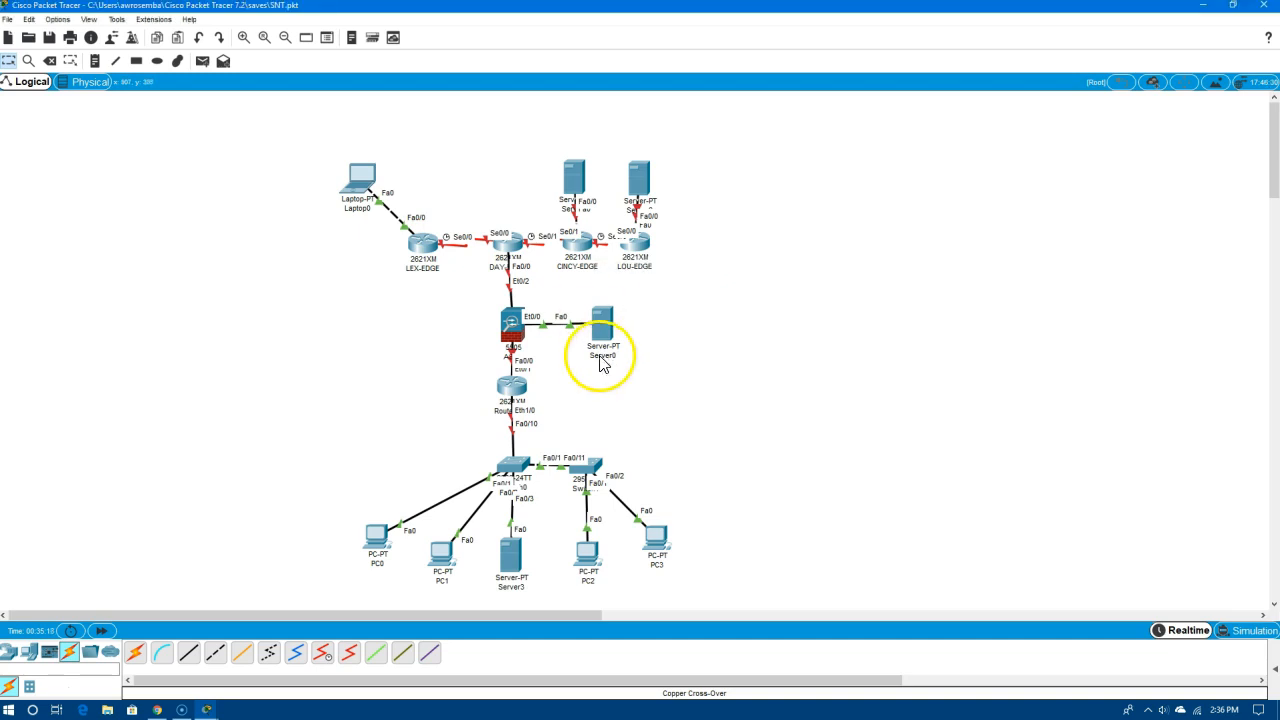
# In the DAY-EDGE router's command line, set the hostname to DAY-EDGE
pyautogui.click(512, 255)
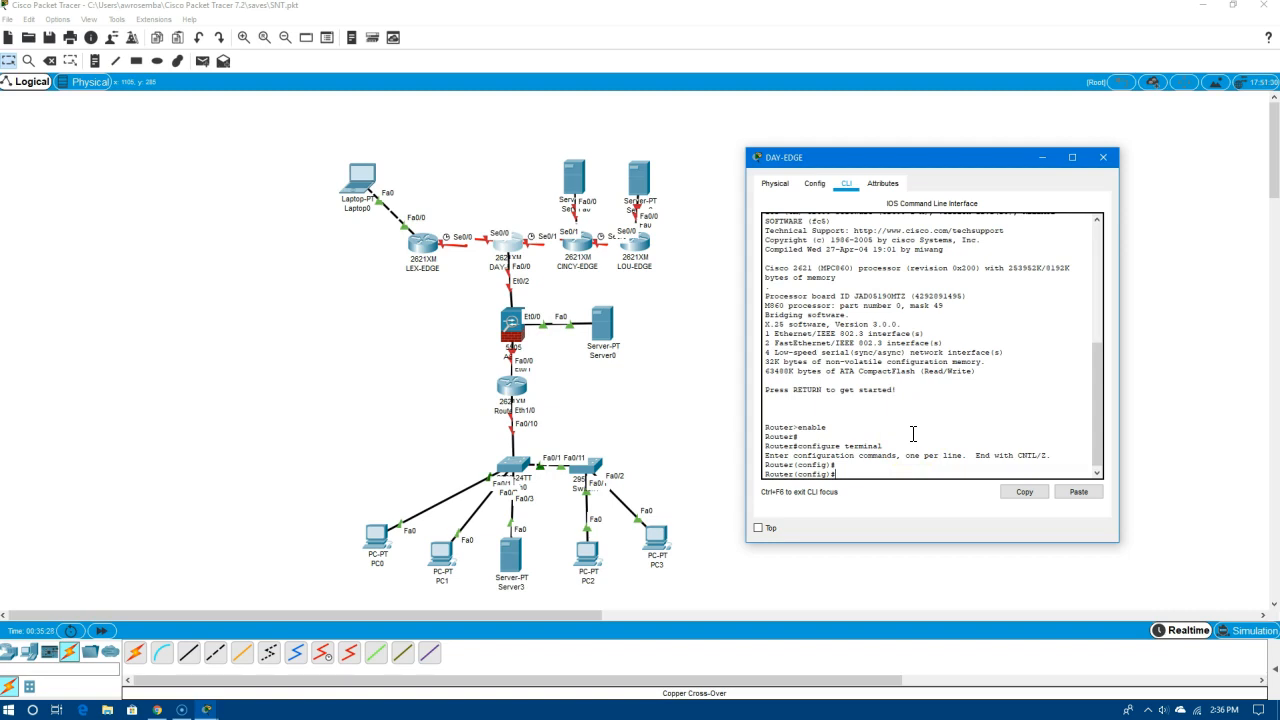
pyautogui.press('Return')
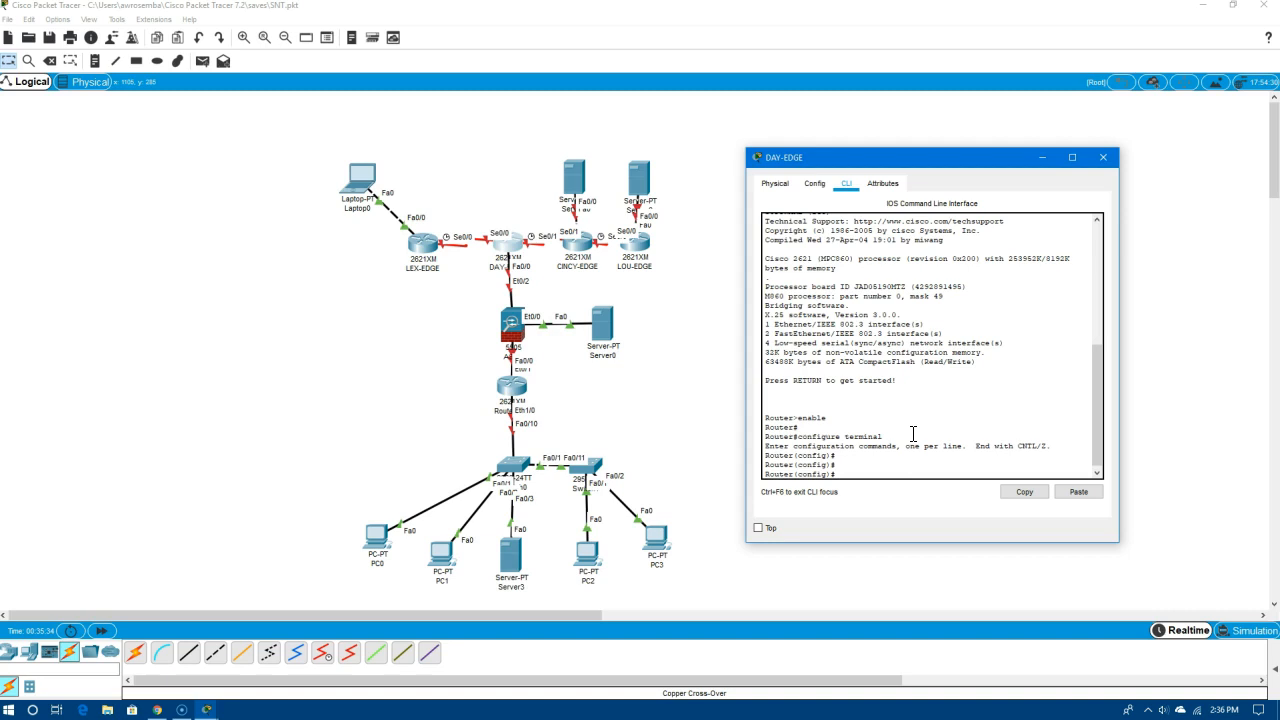
pyautogui.write('hostname DAY-EDGE')
pyautogui.press('Return')
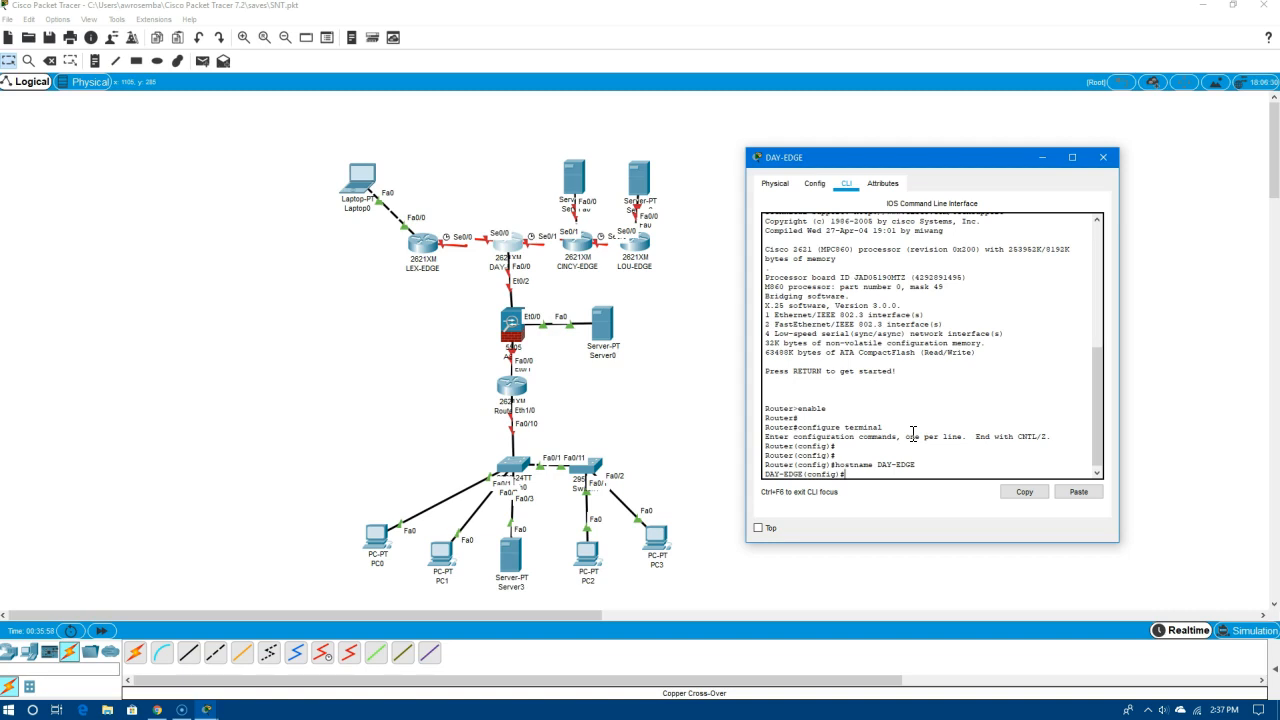
# Assign IP address 11.11.11.2 with mask 255.255.255.0 to DAY-EDGE's interface s0/0
pyautogui.write('ip')
pyautogui.write('nt')
pyautogui.write(' e0/0')
pyautogui.press('Return')
pyautogui.write('ip add')
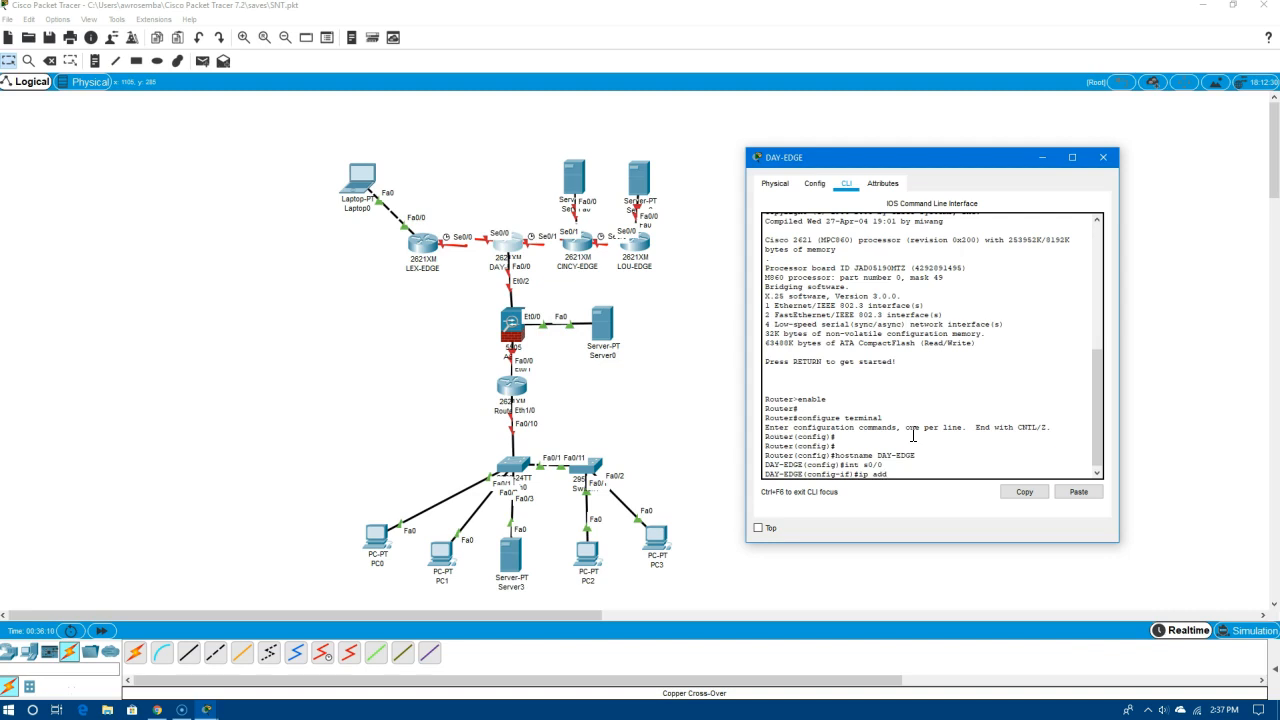
pyautogui.write(' 11.11.11.2 255.255.255.0')
pyautogui.press('Return')
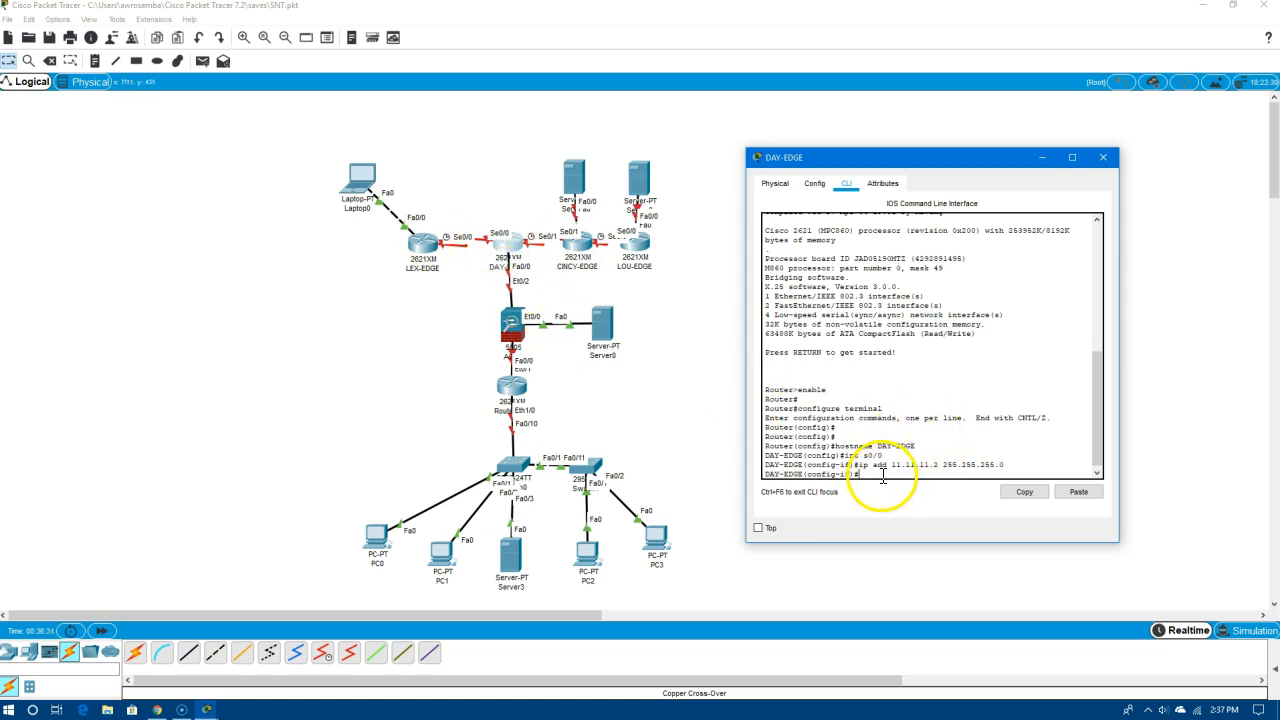
# Enable DAY-EDGE's interface s0/0 with no shut and return to the interface configuration prompt
pyautogui.write('no shut')
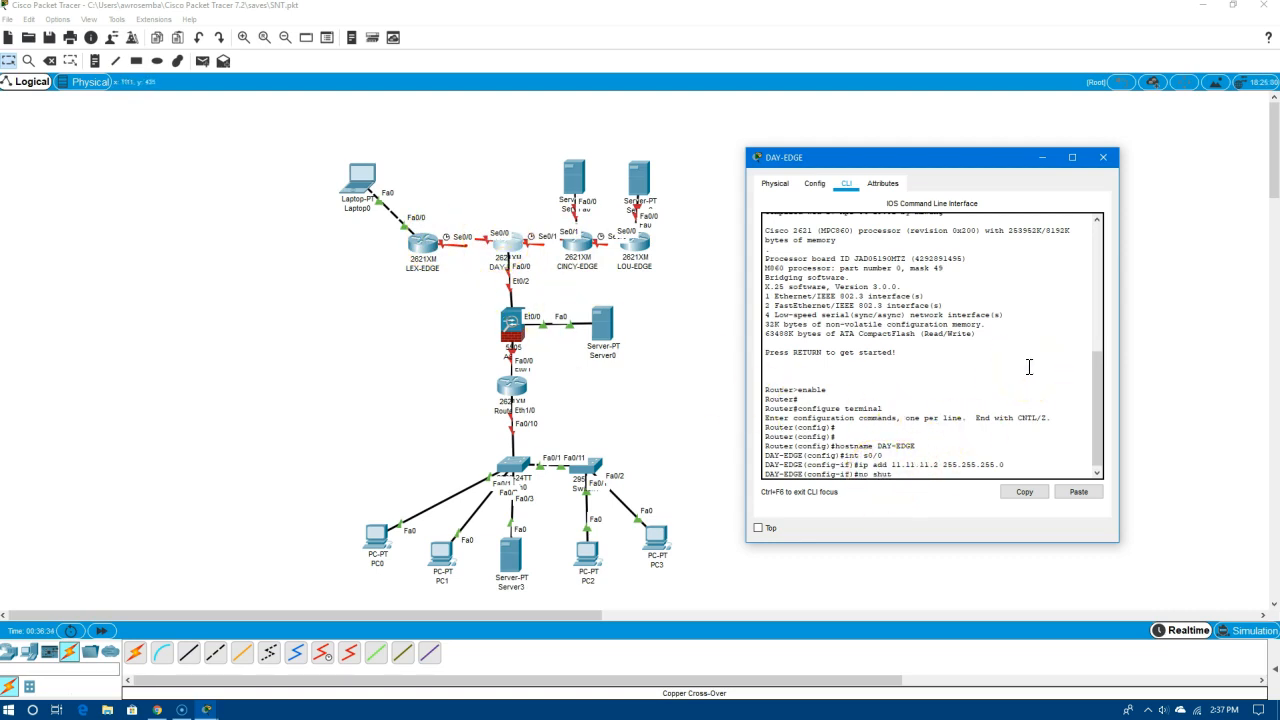
pyautogui.press('Return')
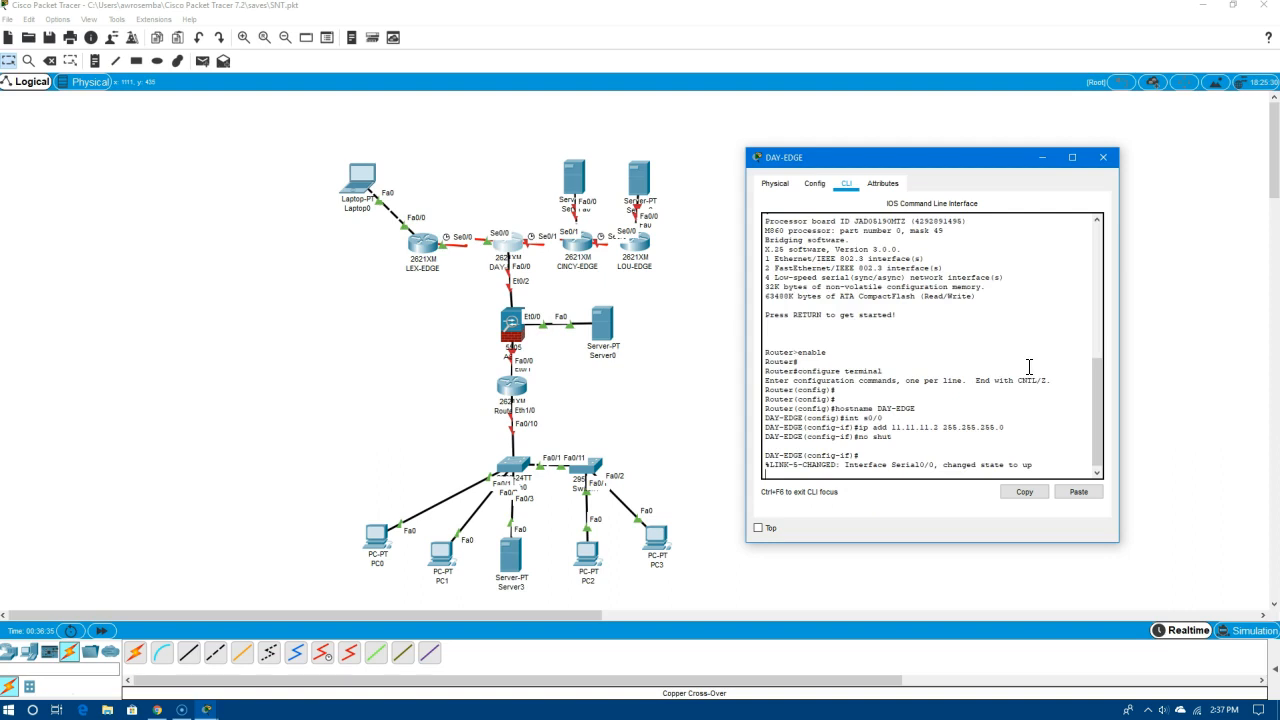
pyautogui.press('Return')
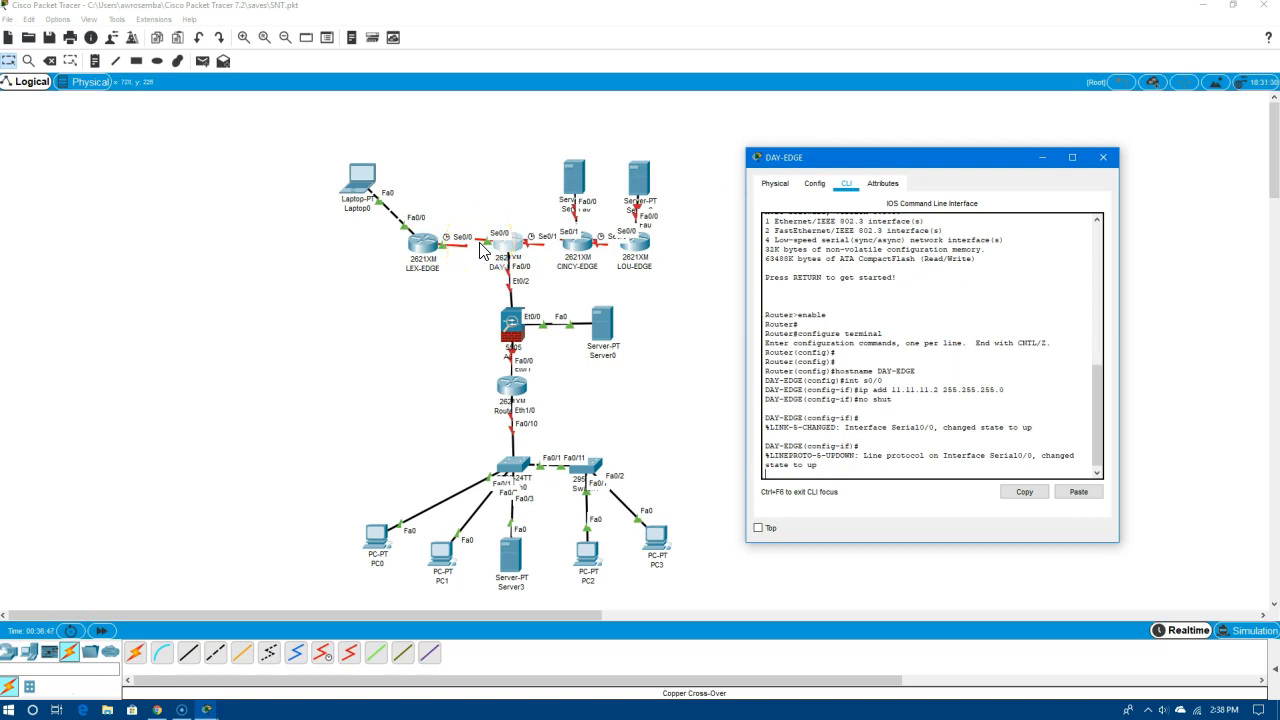
pyautogui.press('Return')
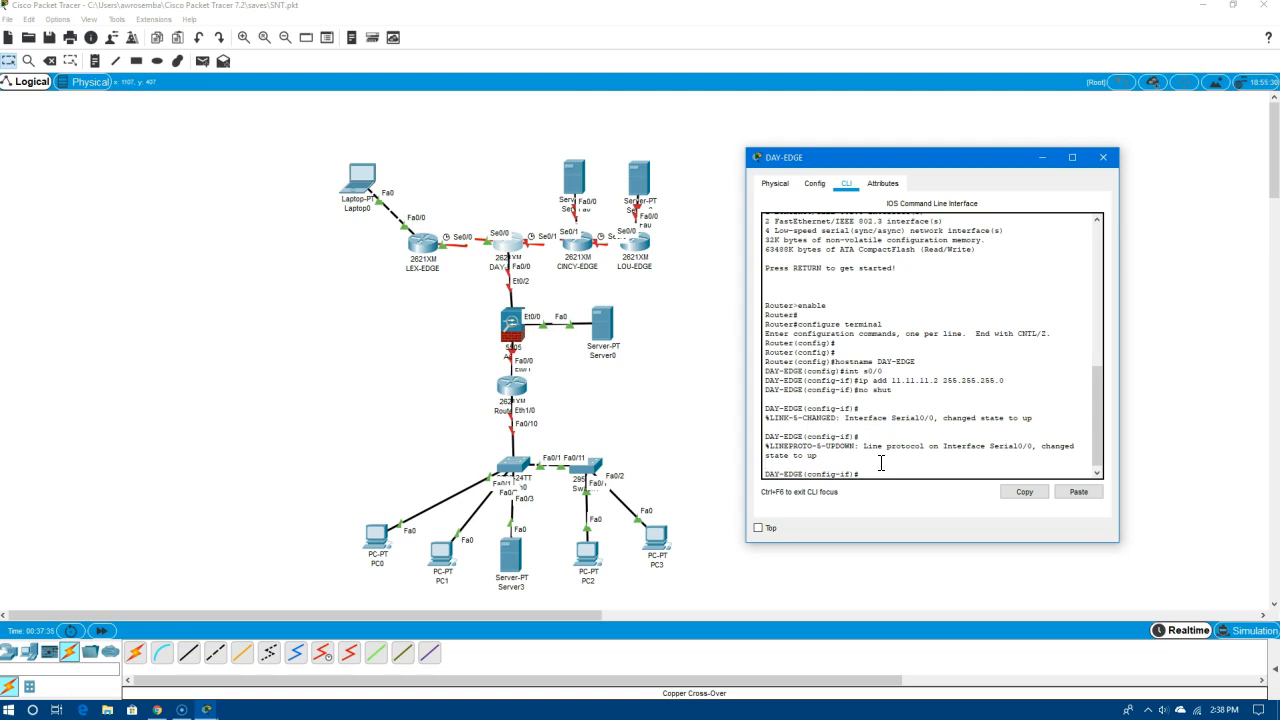
# Assign IP address 11.12.12.1 with mask 255.255.255.0 to DAY-EDGE's interface s0/1
pyautogui.press('Return')
pyautogui.write('int s')
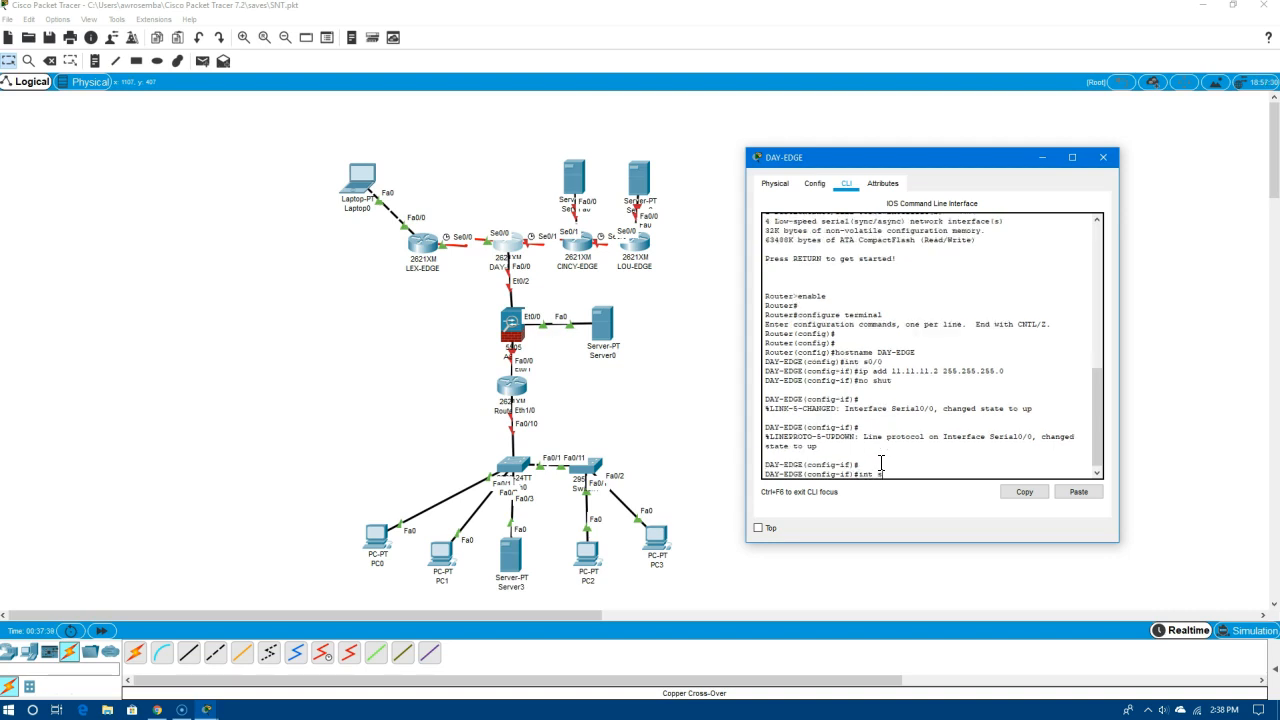
pyautogui.write('0/1')
pyautogui.press('Return')
pyautogui.write('ip add')
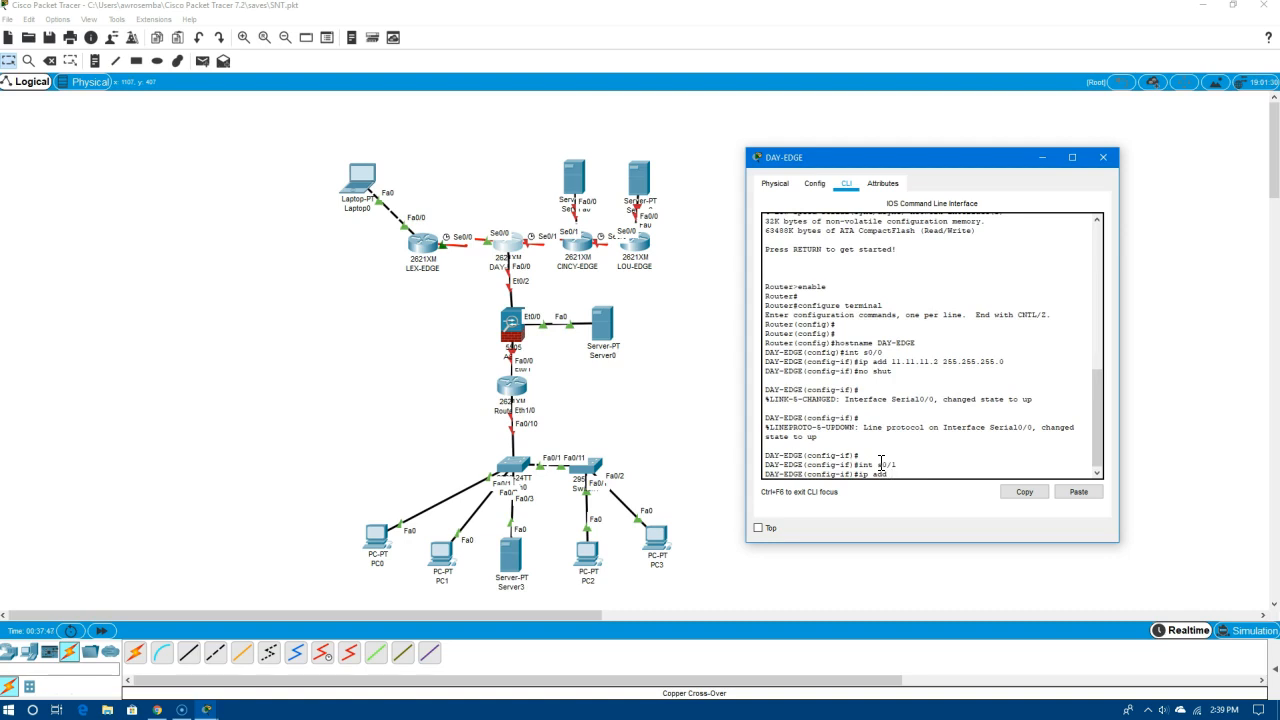
pyautogui.write(' 11.12.12.1 255.255.255.0')
pyautogui.press('Return')
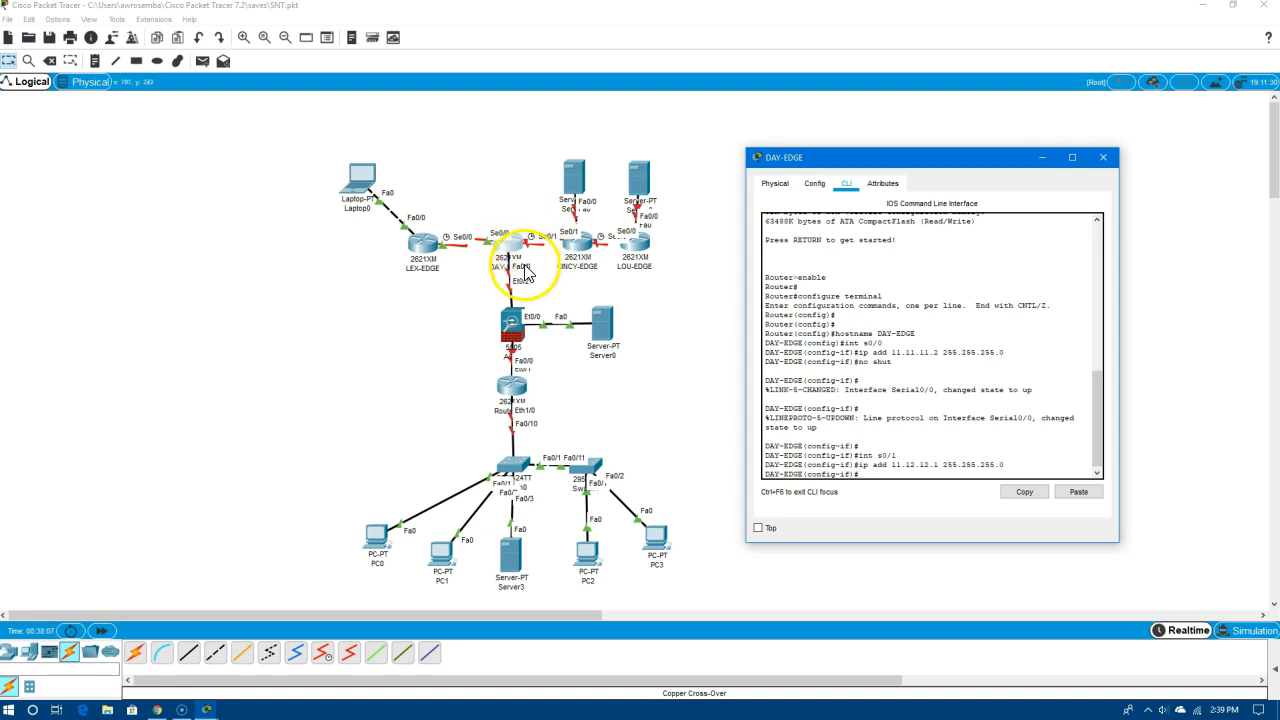
# Set a clock rate of 56000 on DAY-EDGE's interface s0/1 and enable it with no shut
pyautogui.write('cl')
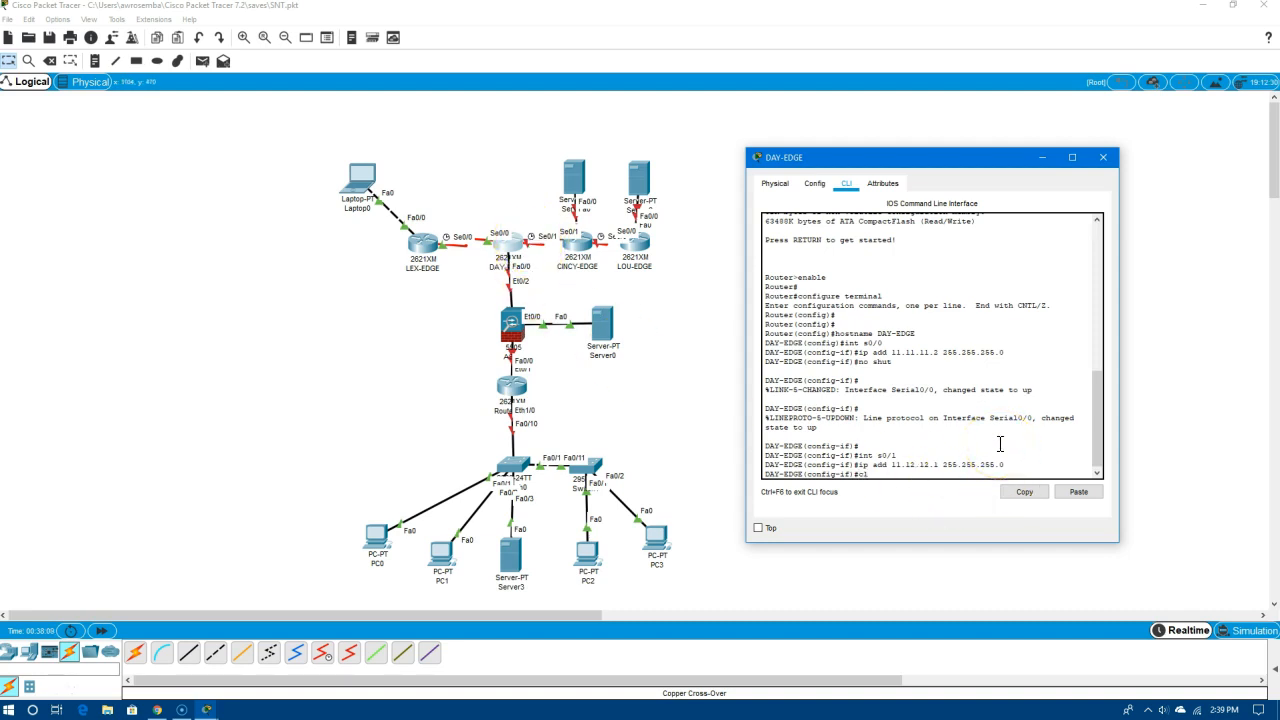
pyautogui.write('ock rate')
pyautogui.write(' 64000')
pyautogui.press('Return')
pyautogui.write('no shut')
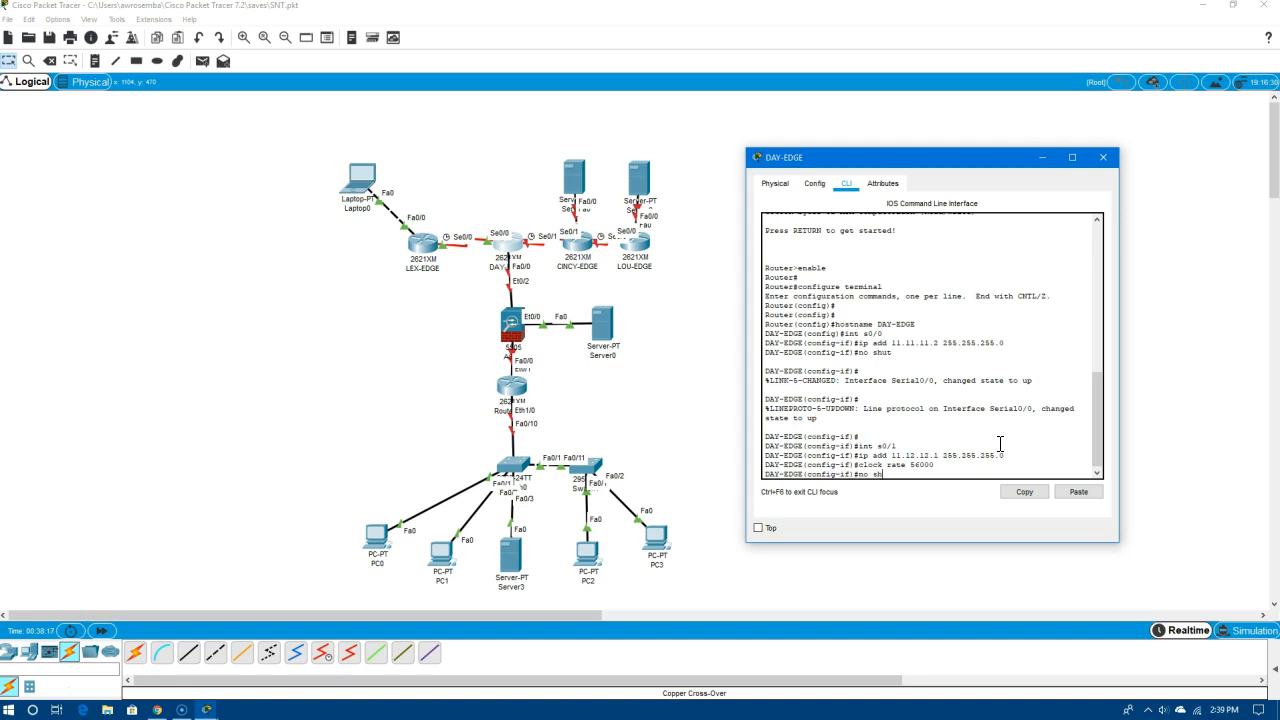
pyautogui.press('Return')
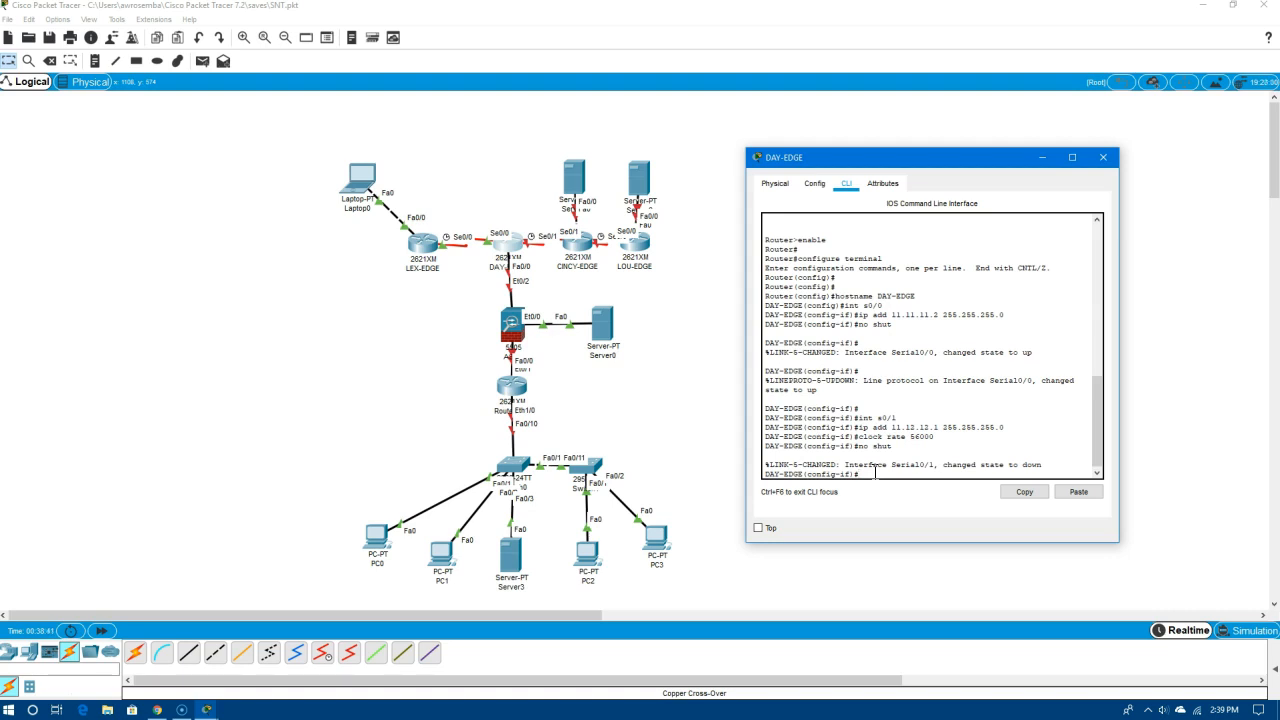
# Assign IP address 11.12.13.1 with mask 255.255.255.0 to DAY-EDGE's interface fa0/0
pyautogui.write('int fa0/0')
pyautogui.press('Return')
pyautogui.write('ip add')
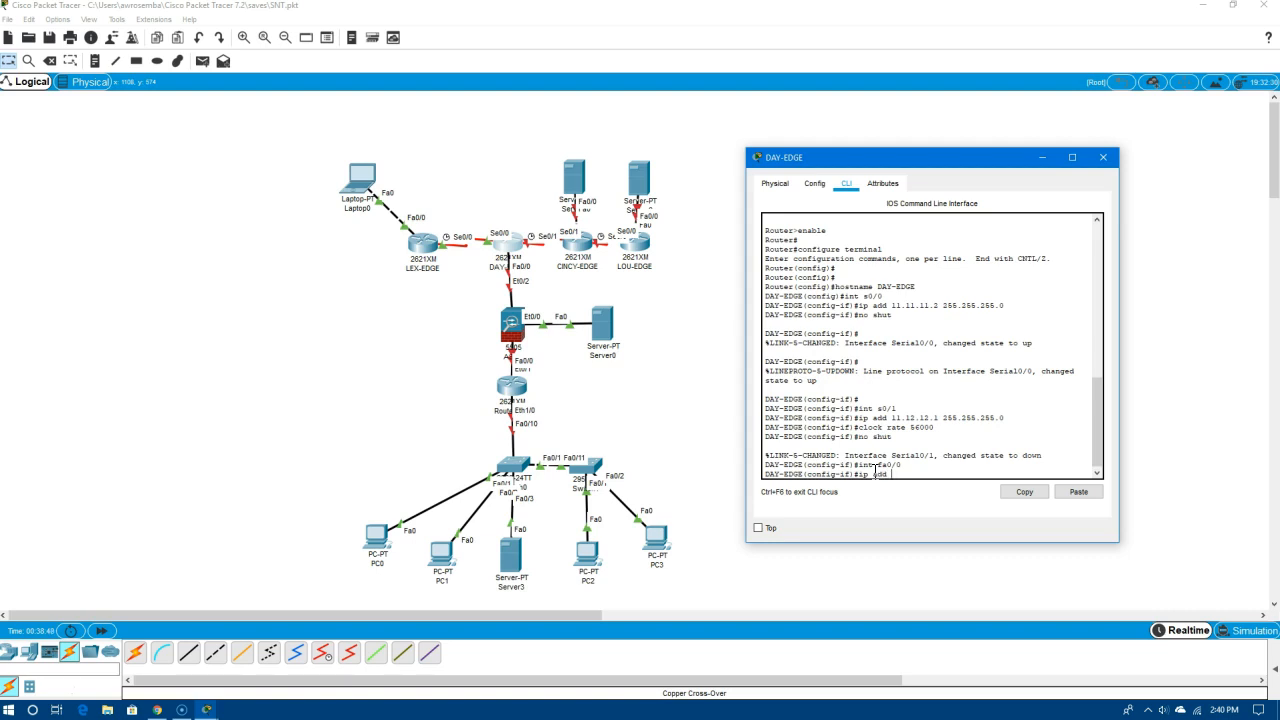
pyautogui.write(' 11.12.13.1 255.255.255.0')
pyautogui.press('Return')
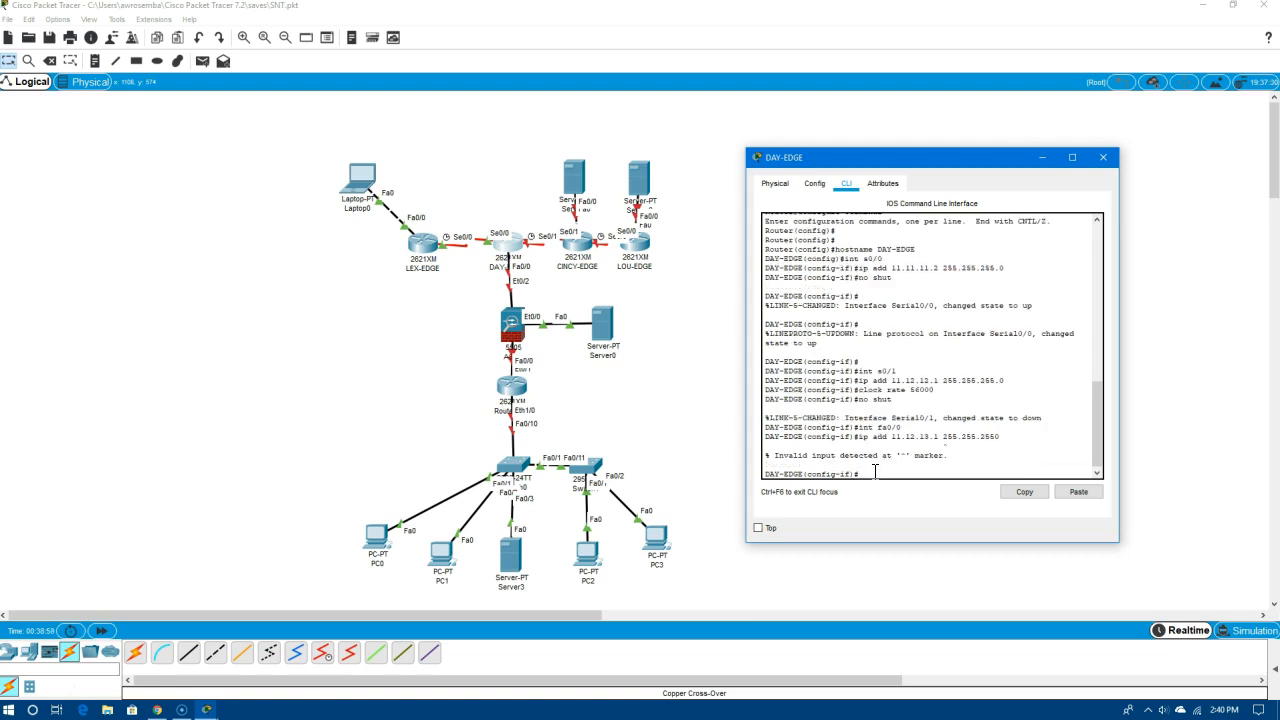
pyautogui.press('Up')
pyautogui.press('BackSpace')
pyautogui.write('.0')
pyautogui.press('Return')
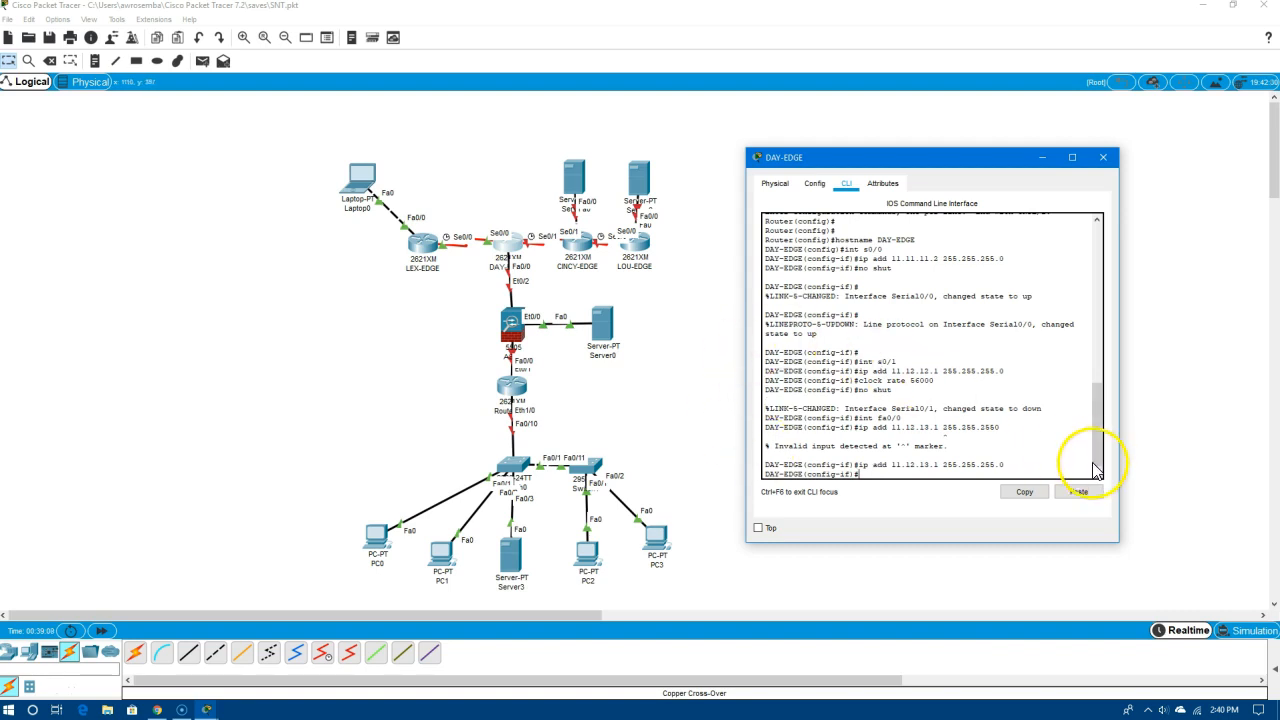
# Enable DAY-EDGE's interface fa0/0 with no shut and return to the interface configuration prompt
pyautogui.write('no shut')
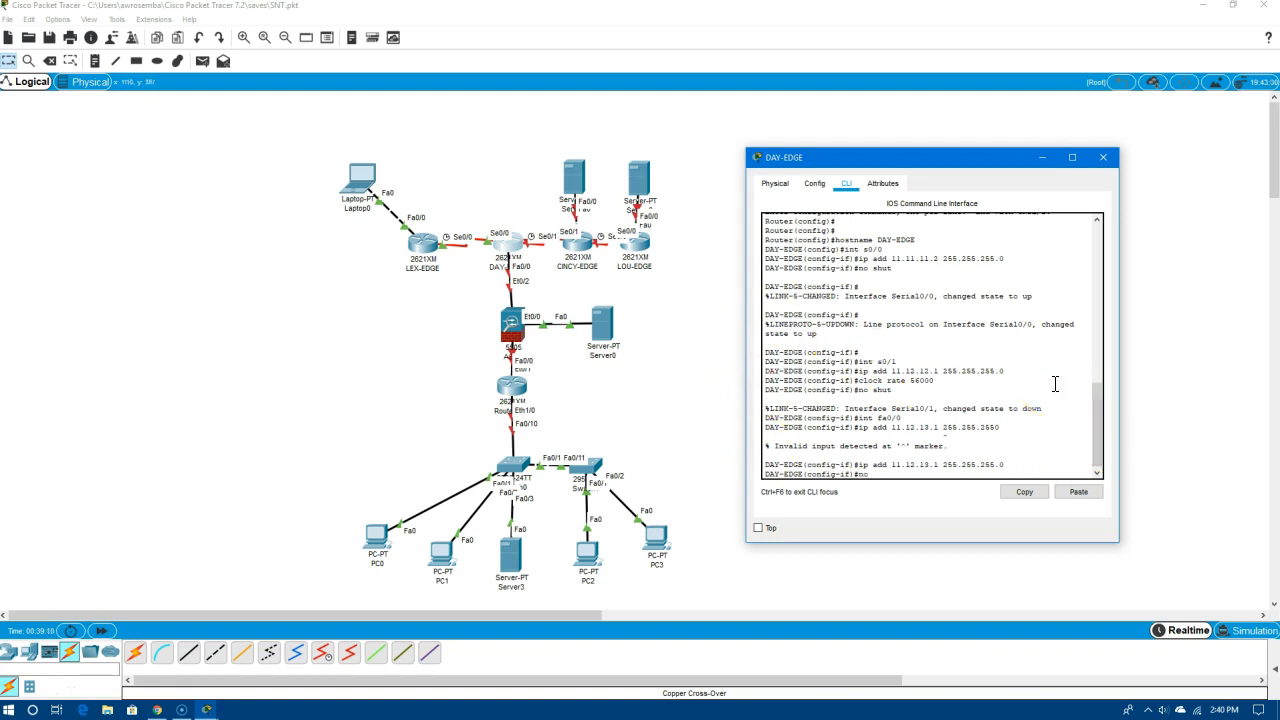
pyautogui.press('Return')
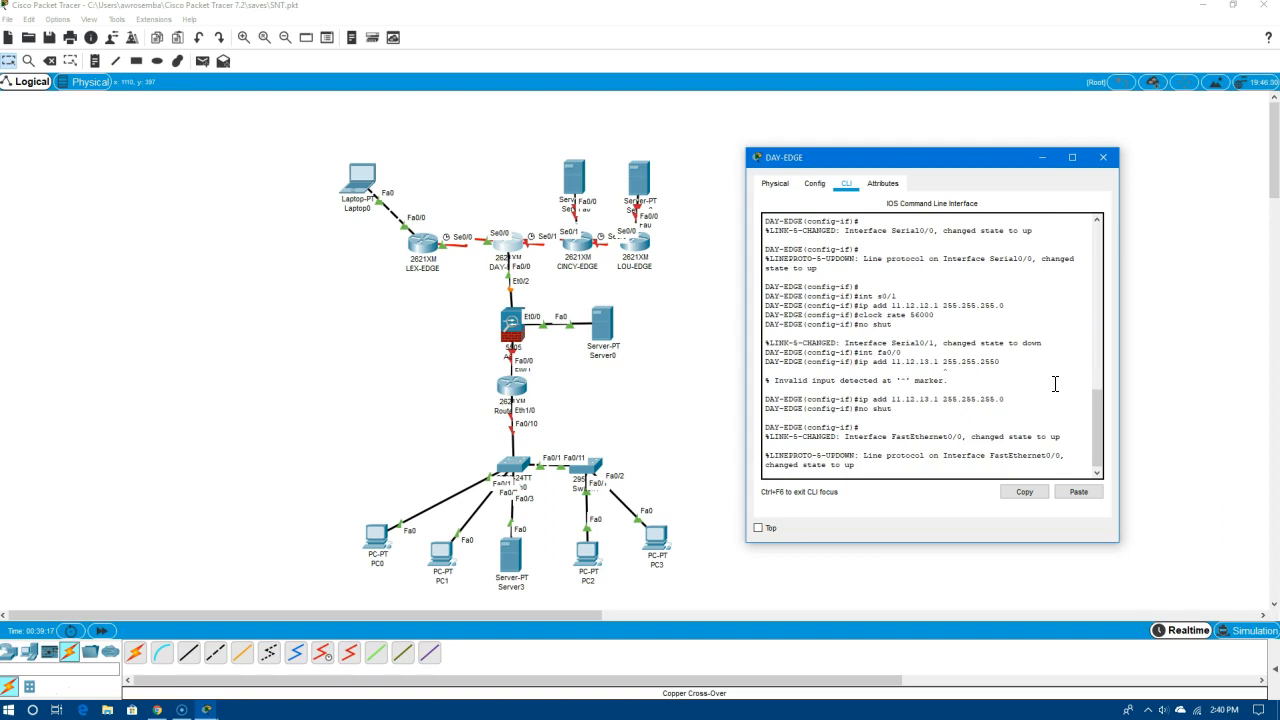
pyautogui.press('Return')
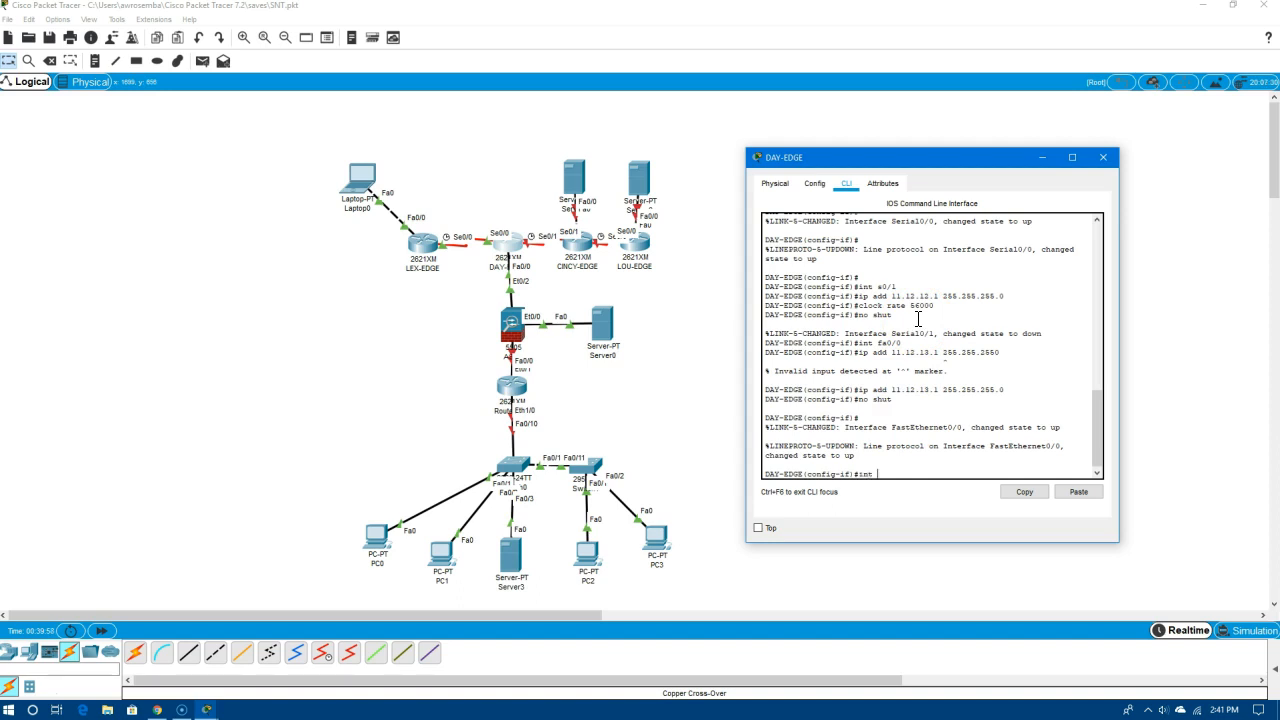
# Create loopback interface lo0 on DAY-EDGE with IP address 1.1.1.1 and mask 255.255.255.255, and enable it with no shut
pyautogui.write('int lo0')
pyautogui.press('Return')
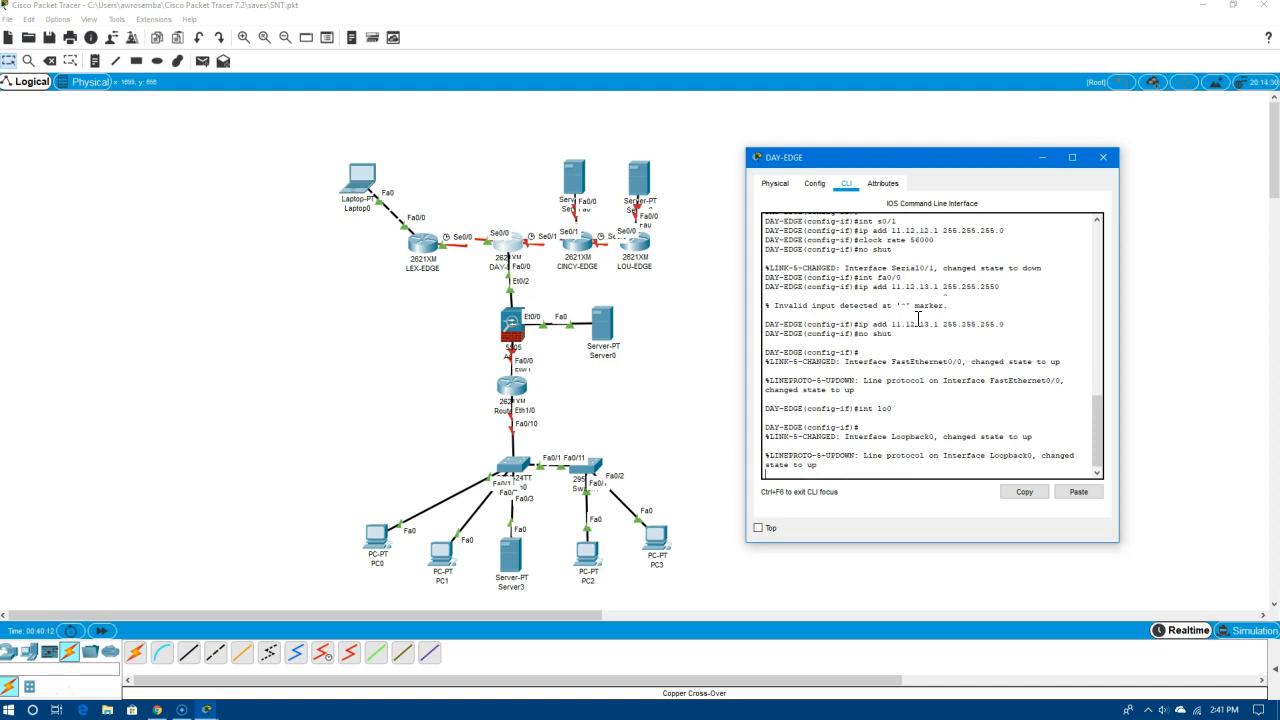
pyautogui.press('Return')
pyautogui.write('ip add ')
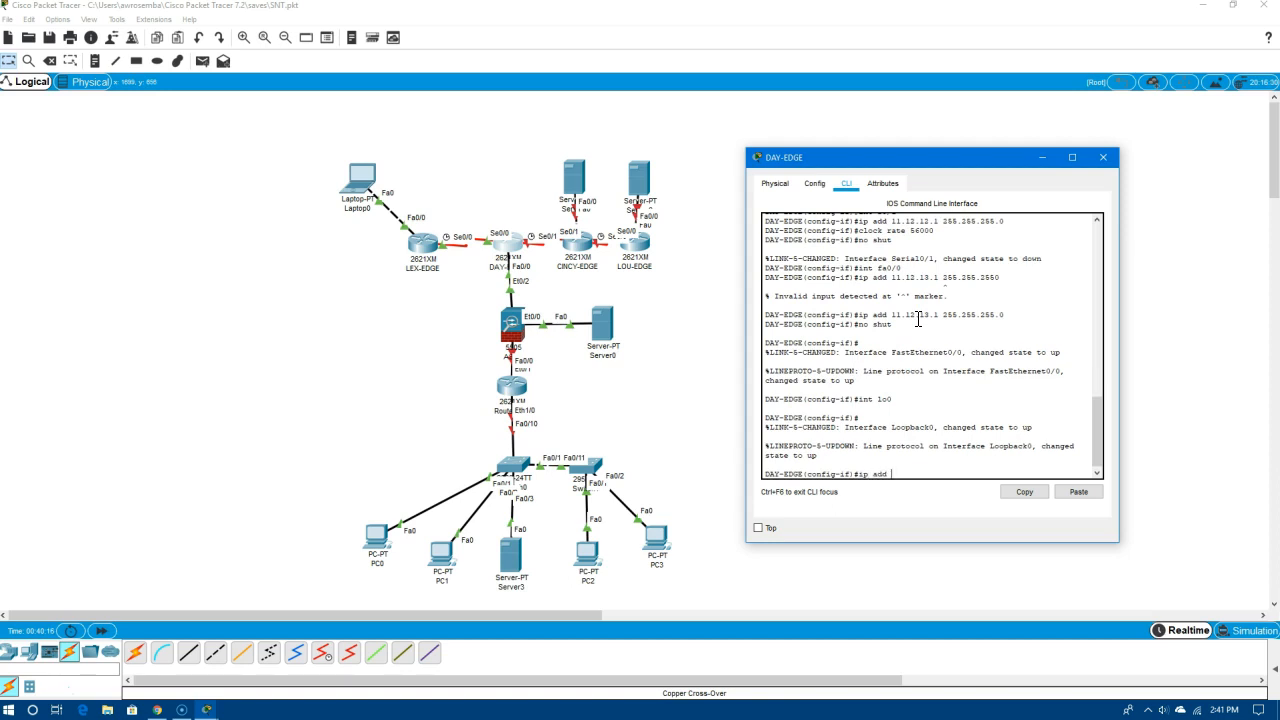
pyautogui.write('1.1.1.1 255.255.255.255')
pyautogui.press('Return')
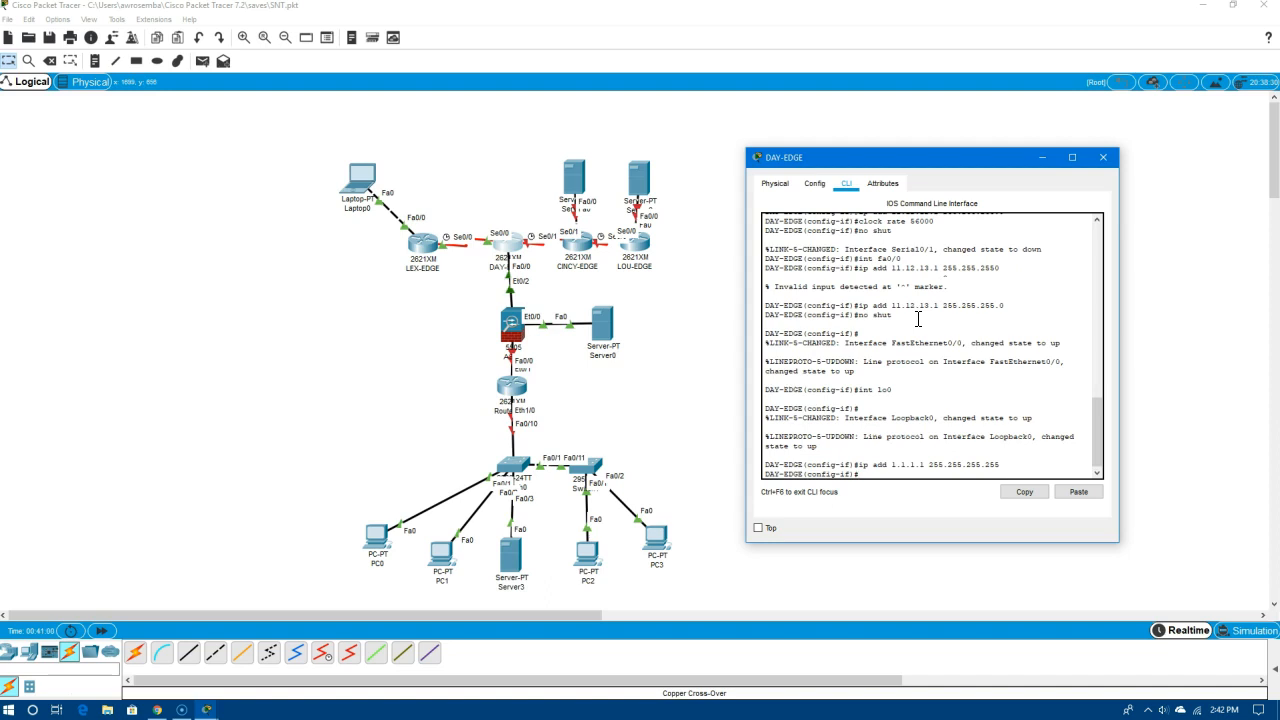
pyautogui.write('no shut')
pyautogui.press('Return')
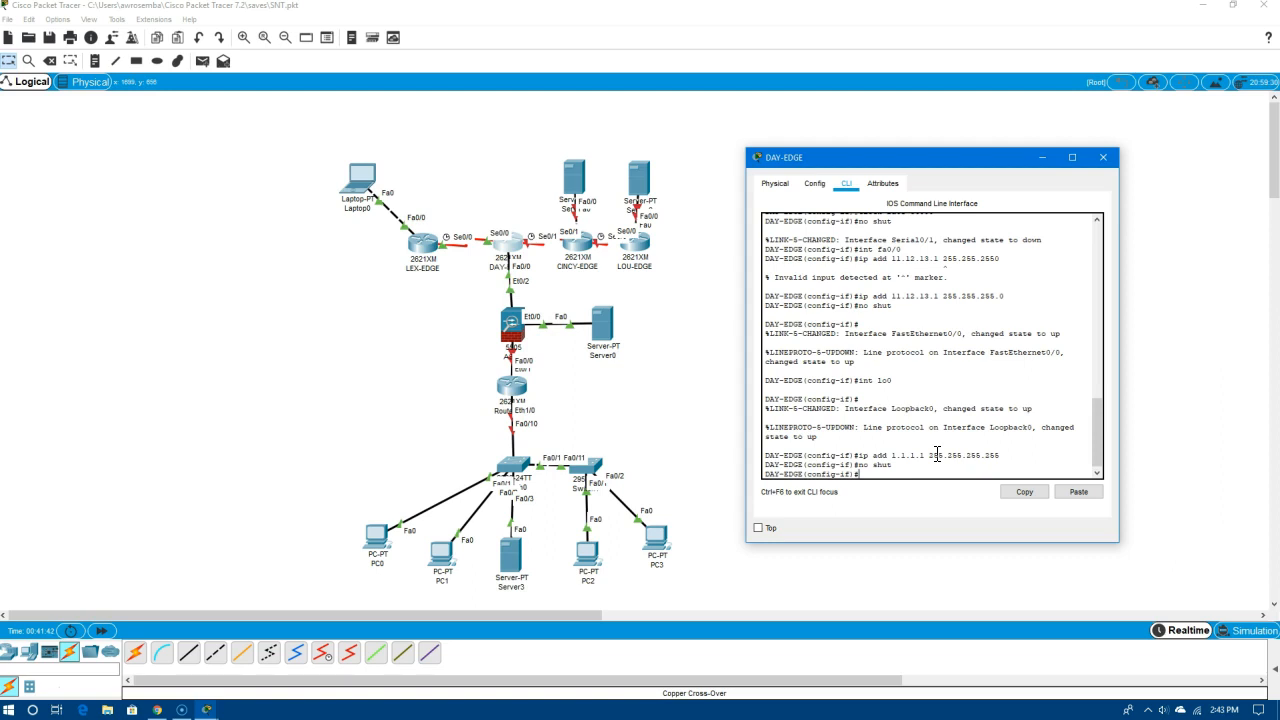
pyautogui.write('no int')
pyautogui.write(' lo')
pyautogui.write('0')
pyautogui.press('BackSpace')
pyautogui.press('BackSpace')
pyautogui.press('BackSpace')
pyautogui.press('BackSpace')
pyautogui.press('BackSpace')
pyautogui.press('BackSpace')
pyautogui.press('BackSpace')
pyautogui.press('BackSpace')
pyautogui.press('BackSpace')
pyautogui.press('BackSpace')
pyautogui.write('no ip')
pyautogui.write(' add')
pyautogui.write(' 1.1.1.1')
pyautogui.write(' 2')
pyautogui.write('55.255.255')
pyautogui.write('.255')
pyautogui.press('BackSpace')
pyautogui.press('BackSpace')
pyautogui.press('BackSpace')
pyautogui.press('BackSpace')
pyautogui.press('BackSpace')
pyautogui.press('BackSpace')
pyautogui.press('BackSpace')
pyautogui.press('BackSpace')
pyautogui.press('BackSpace')
pyautogui.press('BackSpace')
pyautogui.press('BackSpace')
pyautogui.press('BackSpace')
pyautogui.press('BackSpace')
pyautogui.press('BackSpace')
pyautogui.press('BackSpace')
pyautogui.press('BackSpace')
pyautogui.press('BackSpace')
pyautogui.press('BackSpace')
pyautogui.press('BackSpace')
pyautogui.press('BackSpace')
# Save DAY-EDGE's running configuration to startup-config with do copy run start and close the router's window
pyautogui.write('o copy run start')
pyautogui.press('Return')
pyautogui.press('Return')
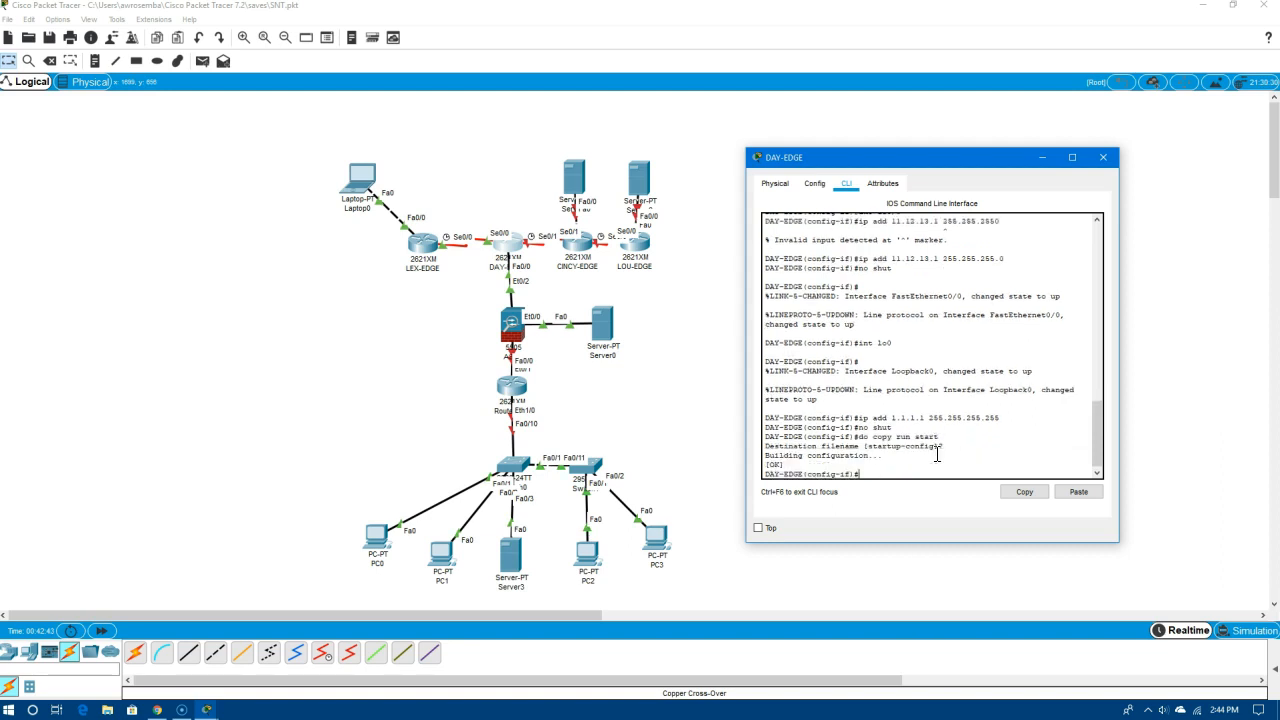
pyautogui.click(1106, 158)
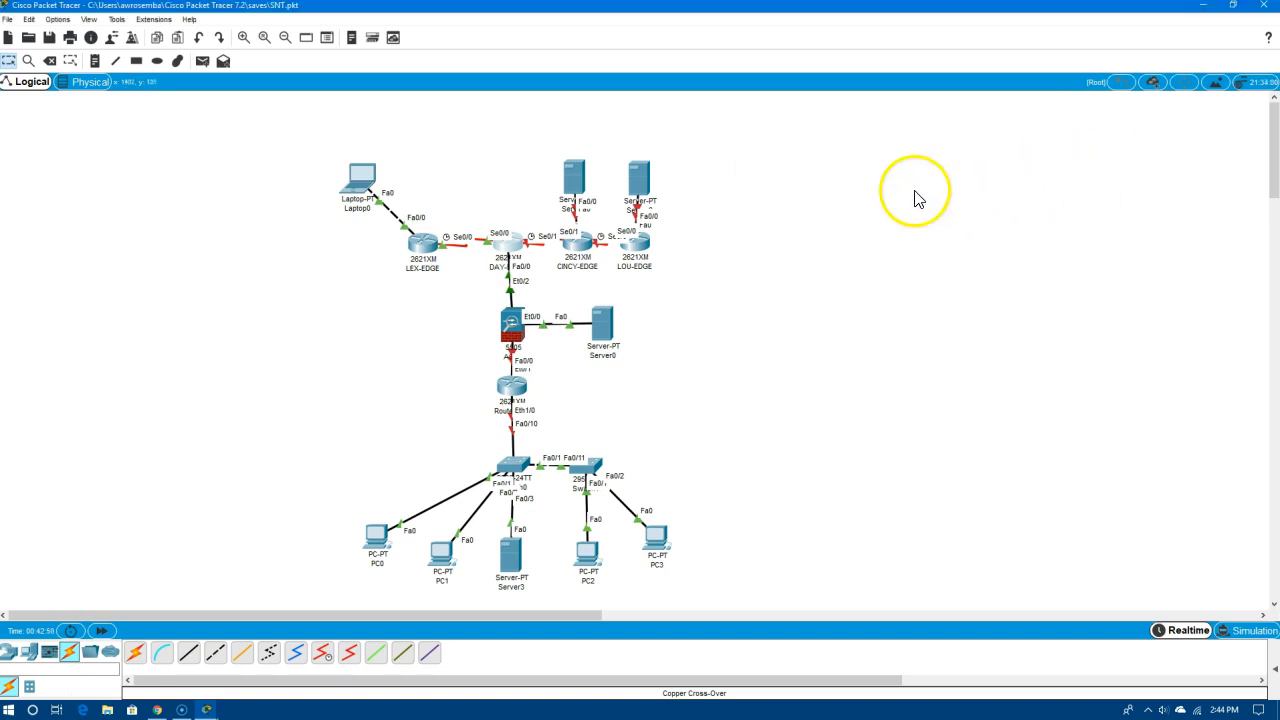
# In the CINCY-EDGE router's command line, enter global configuration mode and set the hostname to CINCY-EDGE
pyautogui.click(585, 252)
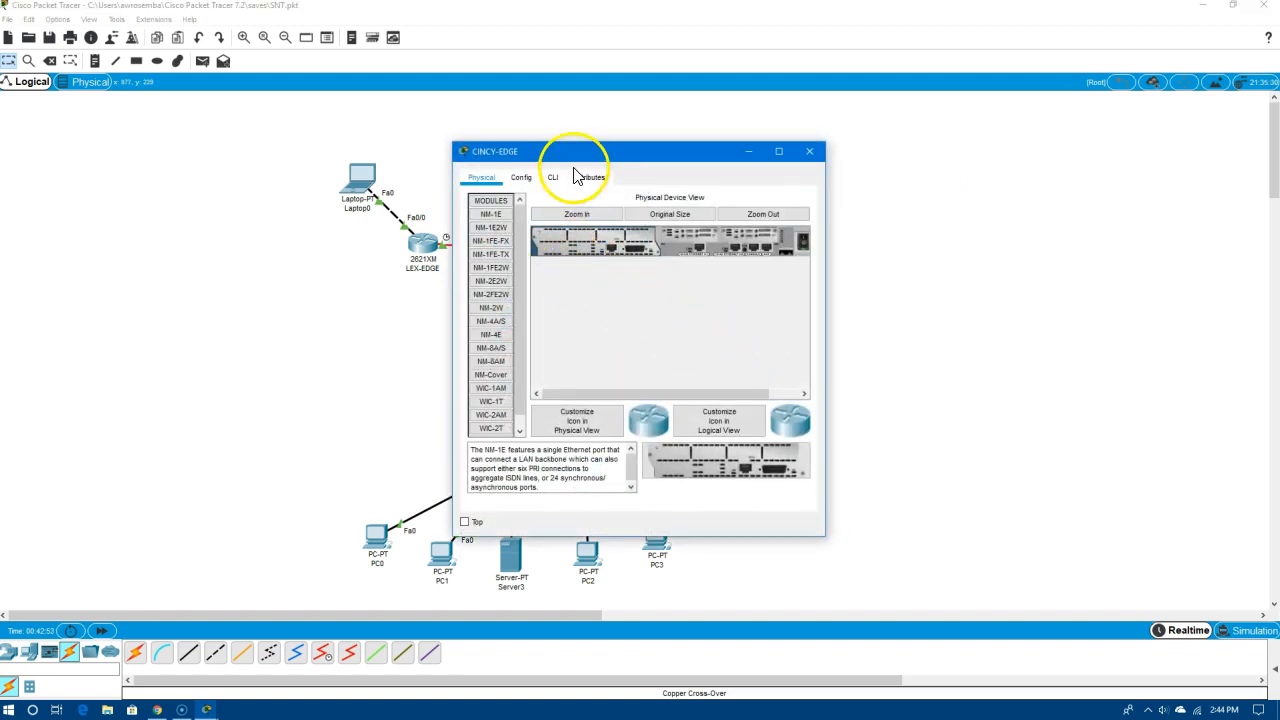
pyautogui.moveTo(580, 156); pyautogui.dragTo(875, 172)
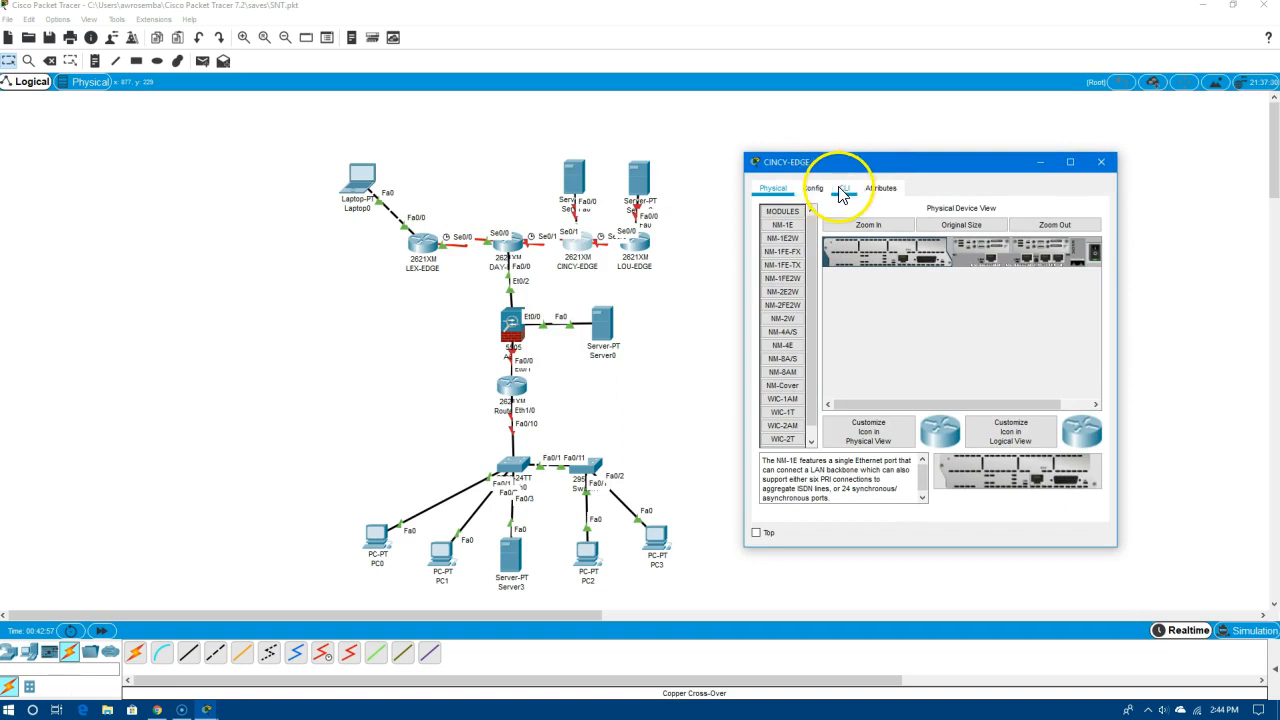
pyautogui.click(843, 190)
pyautogui.click(937, 417)
pyautogui.press('Return')
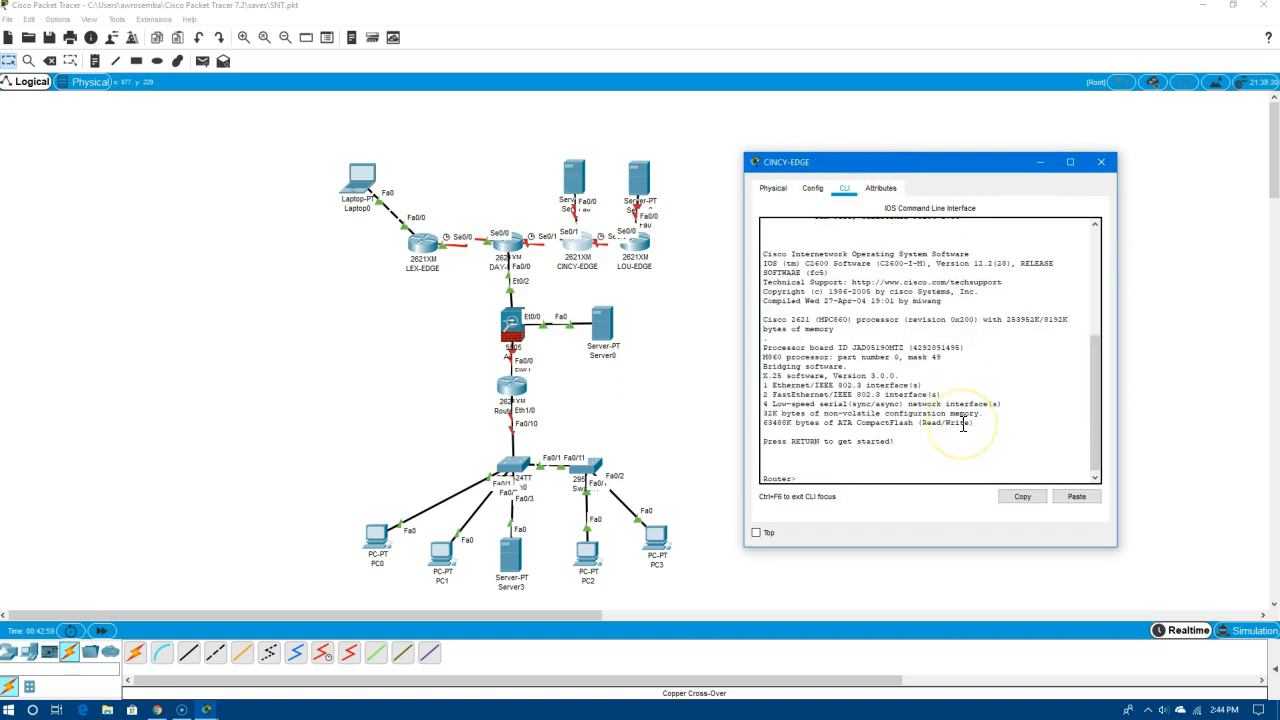
pyautogui.write('en')
pyautogui.press('Return')
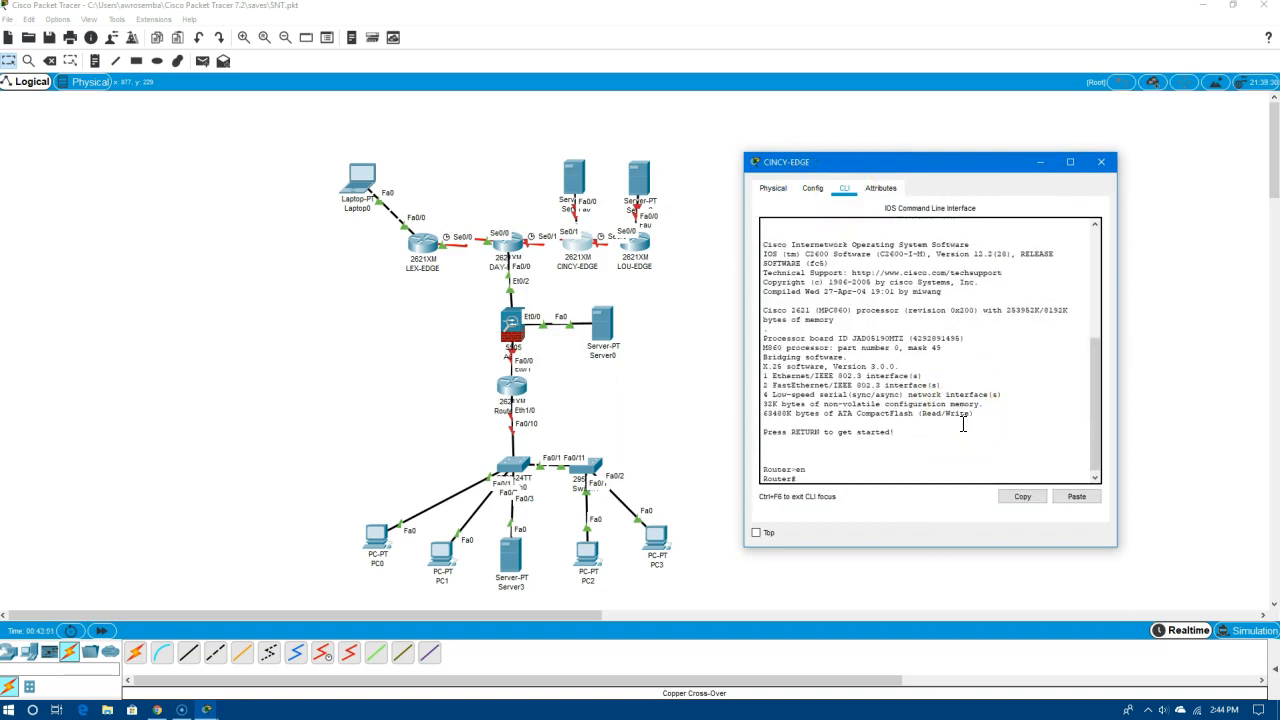
pyautogui.write('conf t')
pyautogui.press('Return')
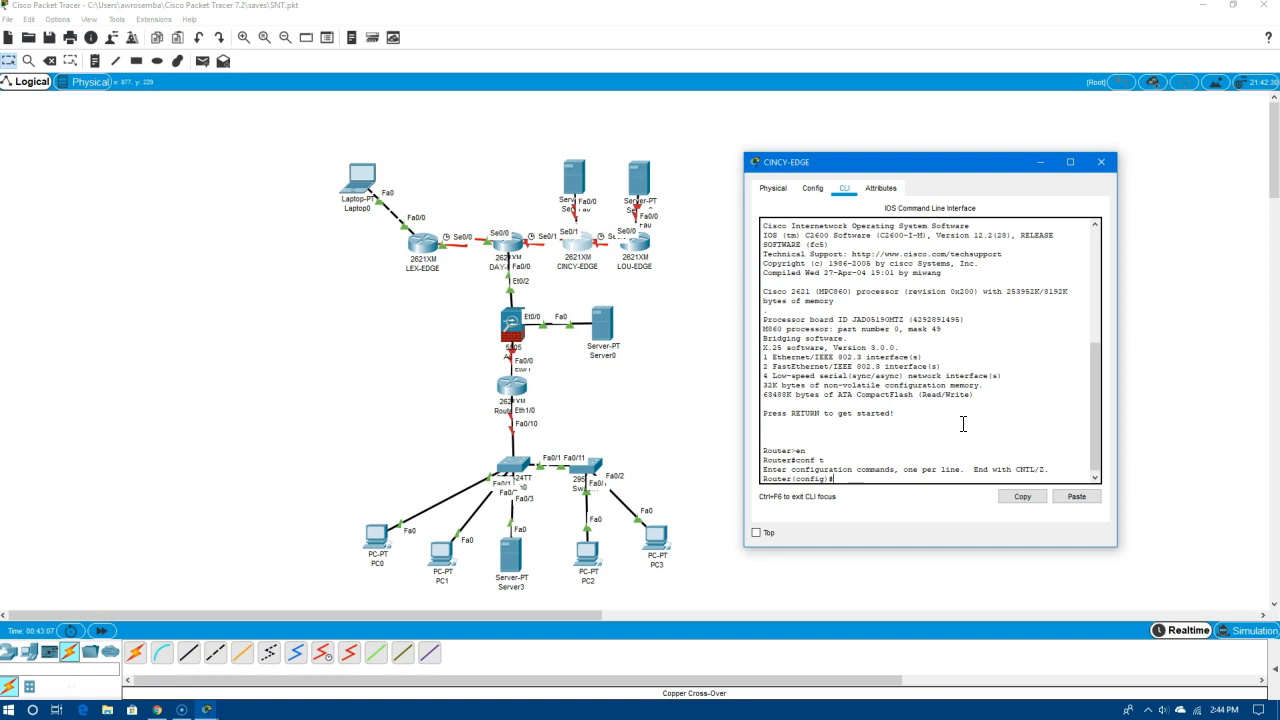
pyautogui.write('hostname CINCY-EDGE')
pyautogui.press('Return')
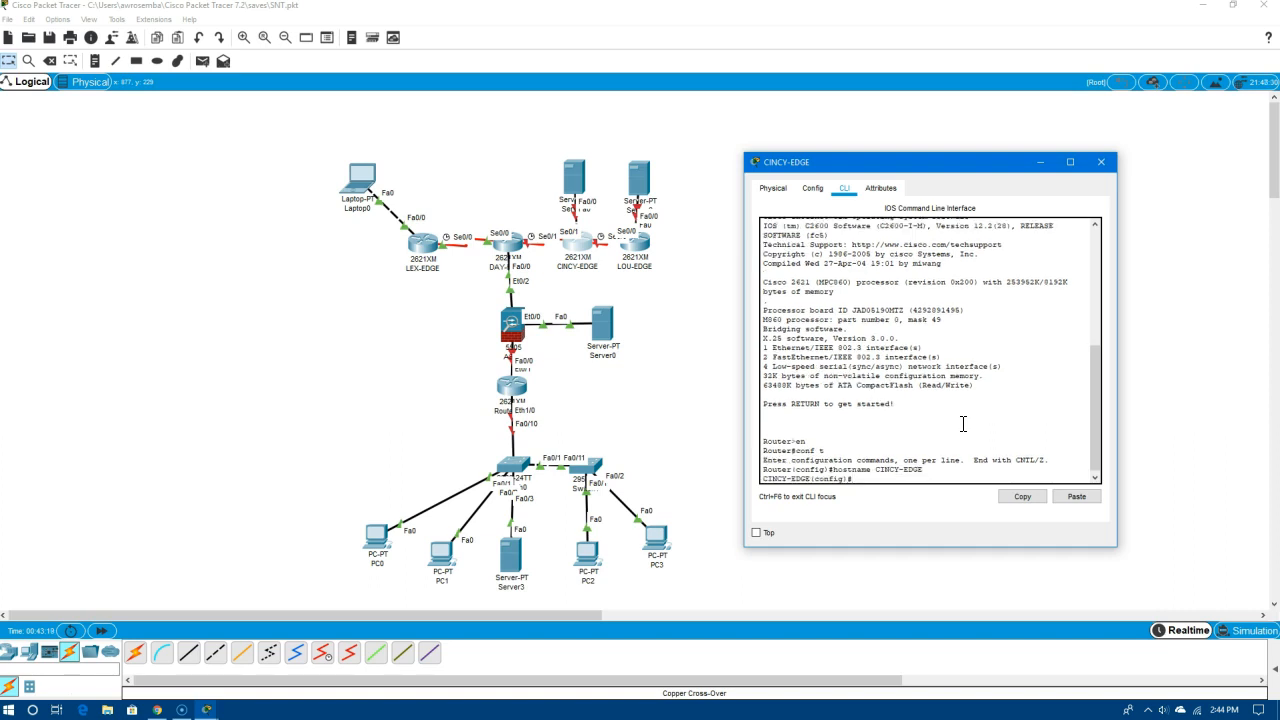
# Enter interface s0/0 on CINCY-EDGE, and move the LOU-EDGE router and its attached server farther away from CINCY-EDGE in the workspace
pyautogui.write('int s0/0')
pyautogui.press('Return')
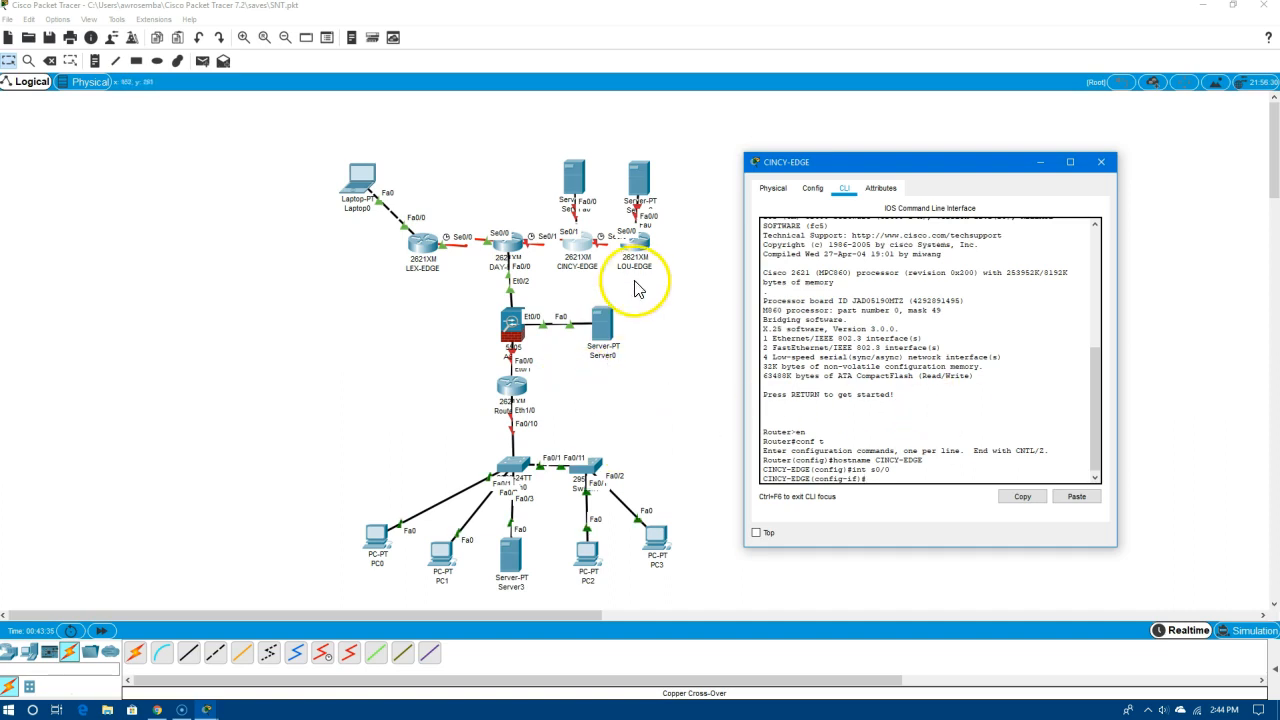
pyautogui.moveTo(640, 250); pyautogui.dragTo(660, 245)
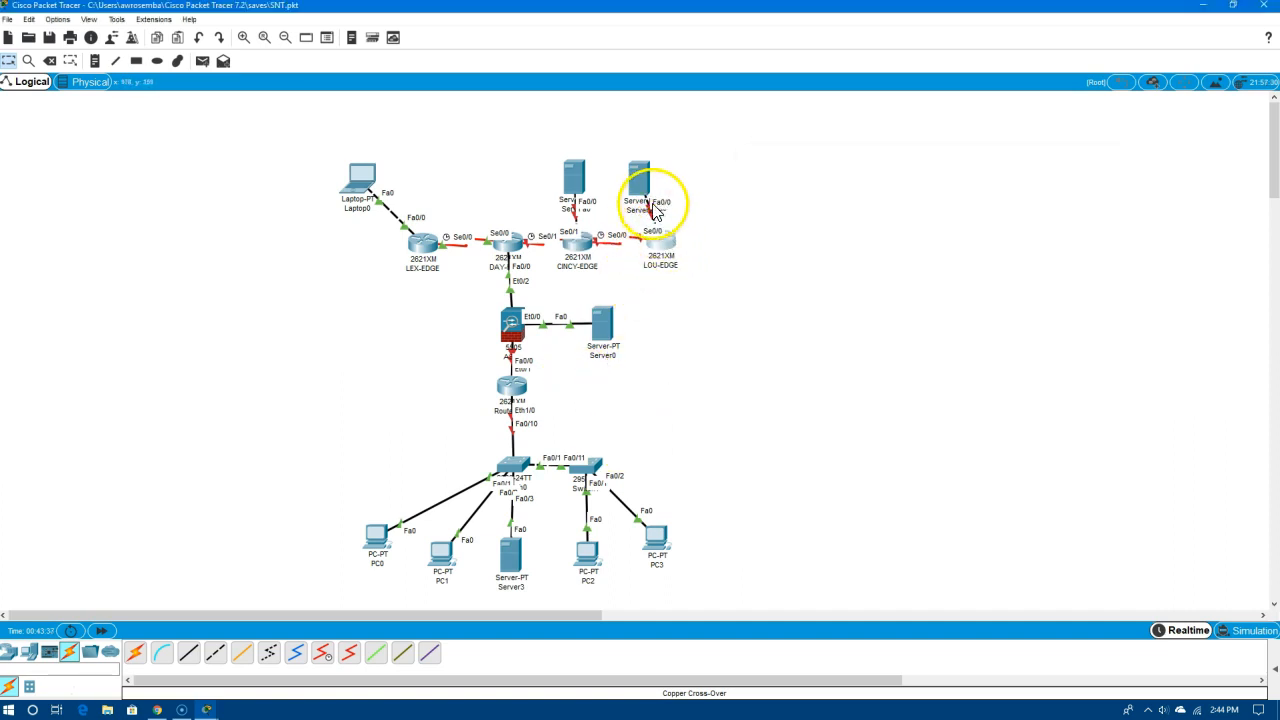
pyautogui.moveTo(645, 188); pyautogui.dragTo(666, 186)
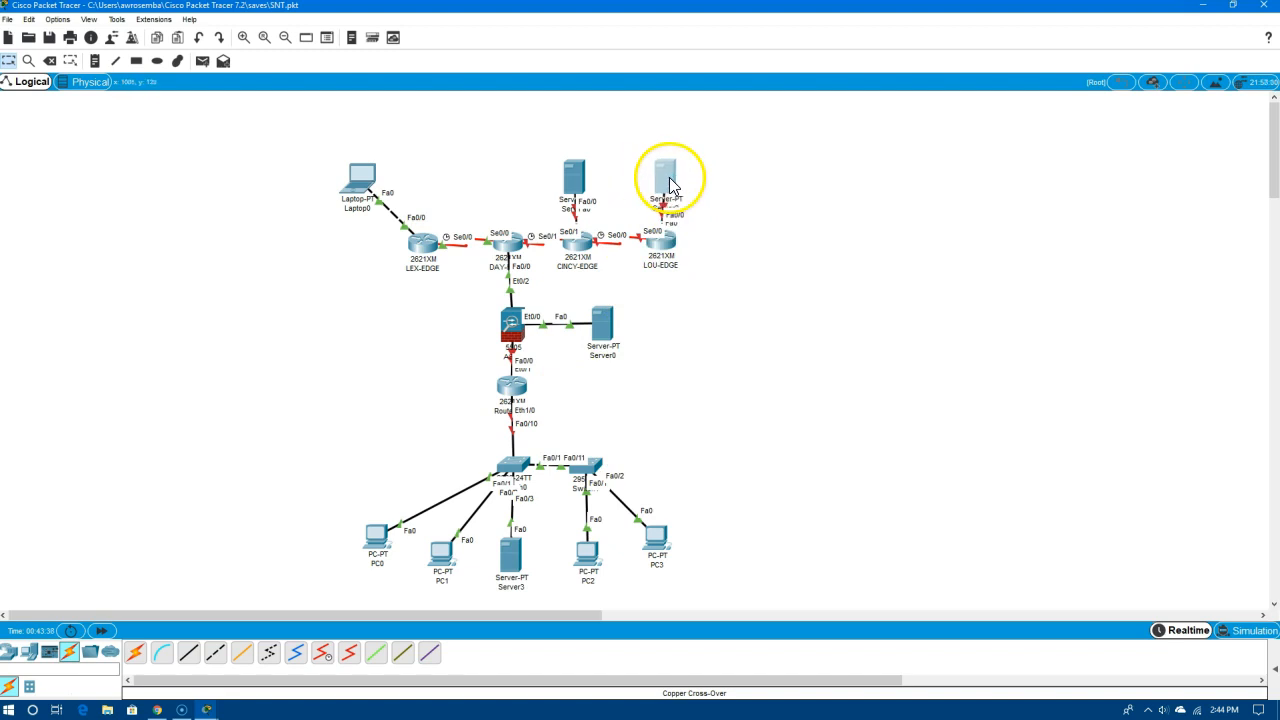
# Return to CINCY-EDGE's command line, leave interface s0/0, and assign IP address 11.12.12.2 with mask 255.255.255.0 to interface s0/1
pyautogui.click(580, 240)
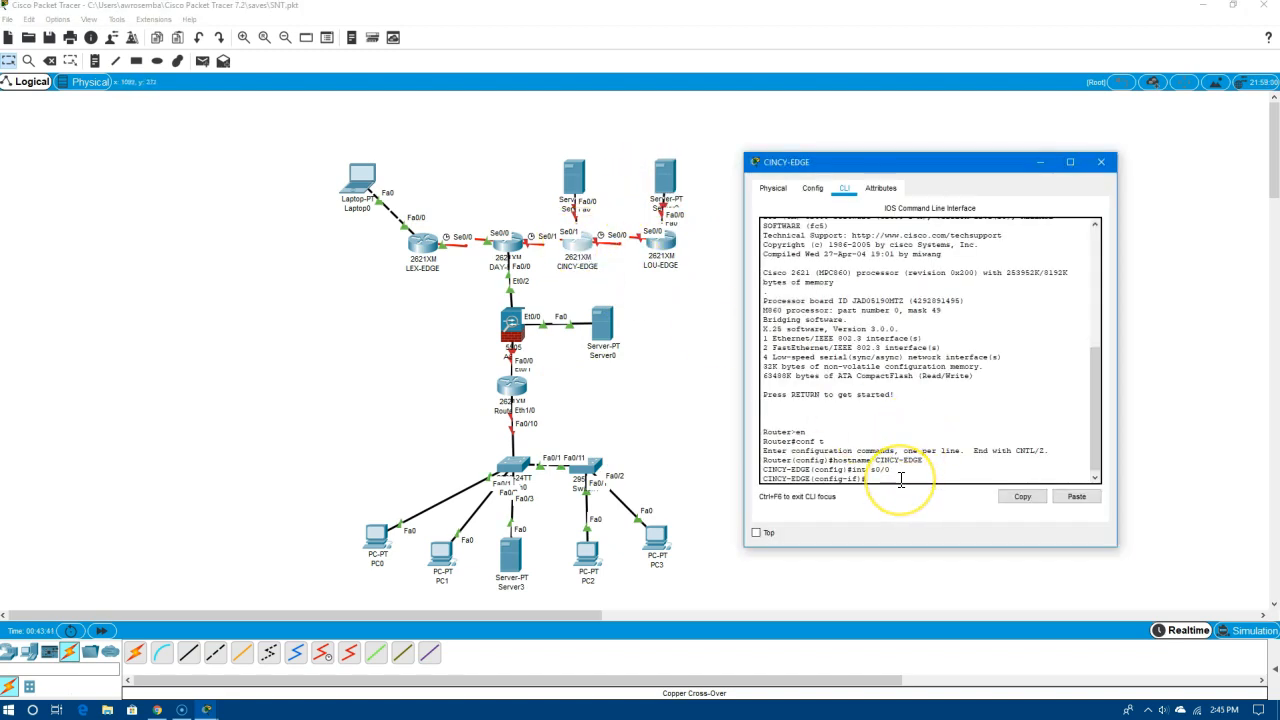
pyautogui.write('xi')
pyautogui.press('Return')
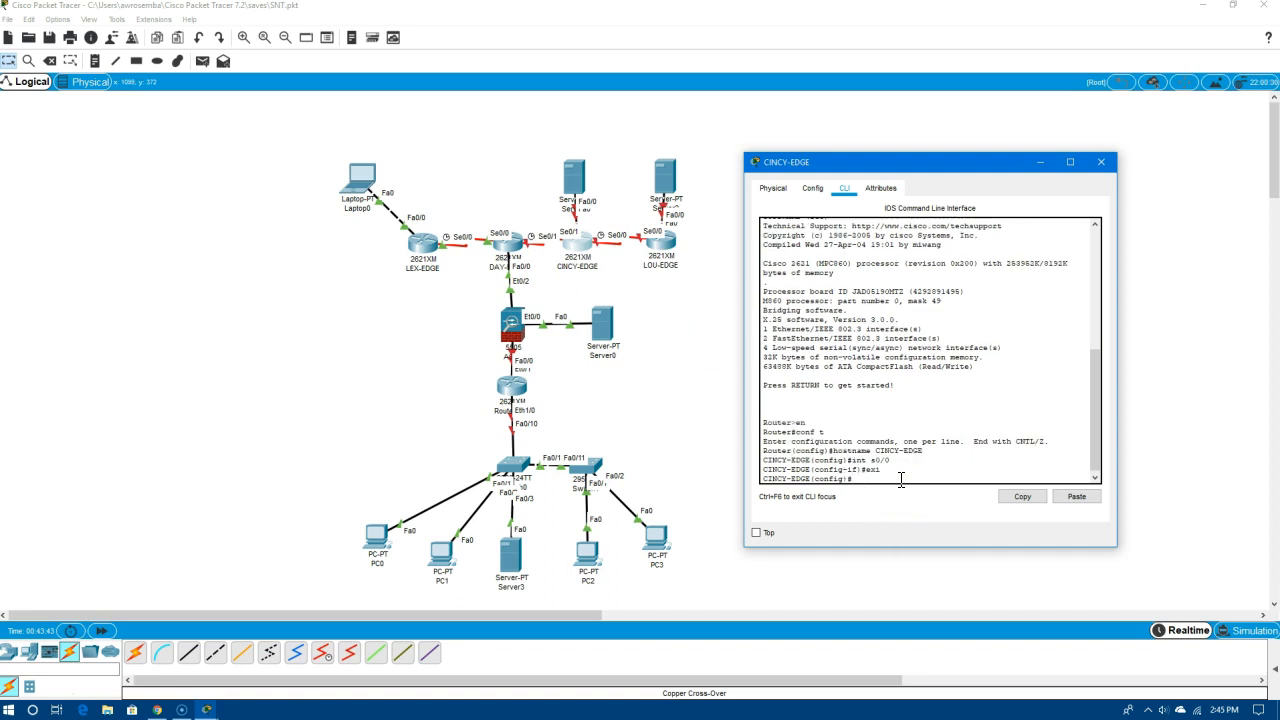
pyautogui.write('int s0/1')
pyautogui.press('Return')
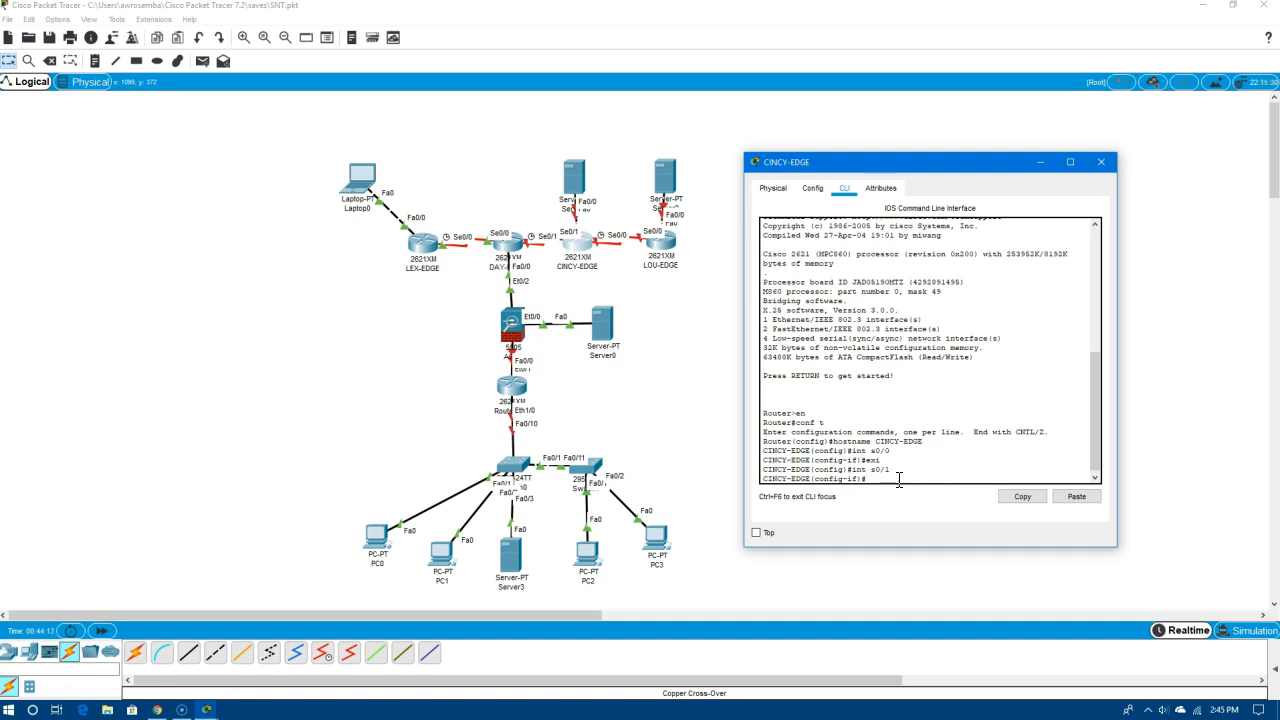
pyautogui.write('ip add 11.12.12.2 255.255.255.0')
pyautogui.press('Return')
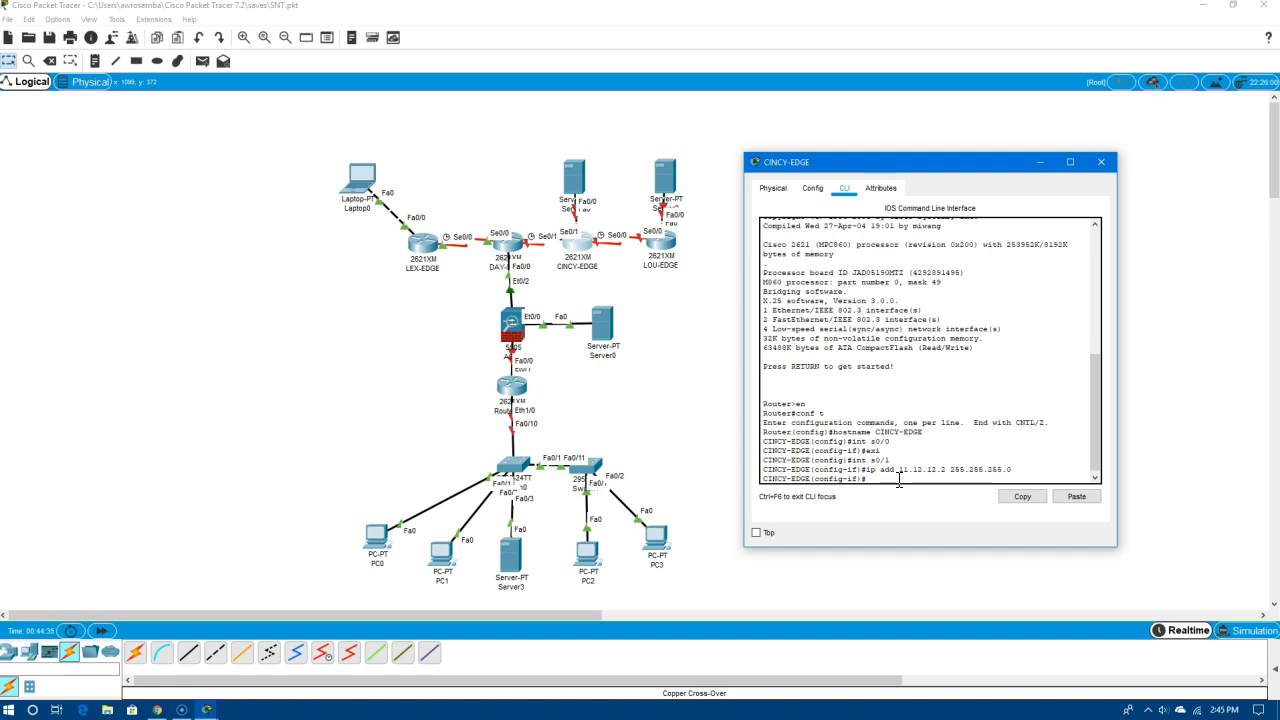
# Enable CINCY-EDGE's interface s0/1 with no shut and return to the interface configuration prompt
pyautogui.write('no shut')
pyautogui.press('Return')
pyautogui.press('Return')
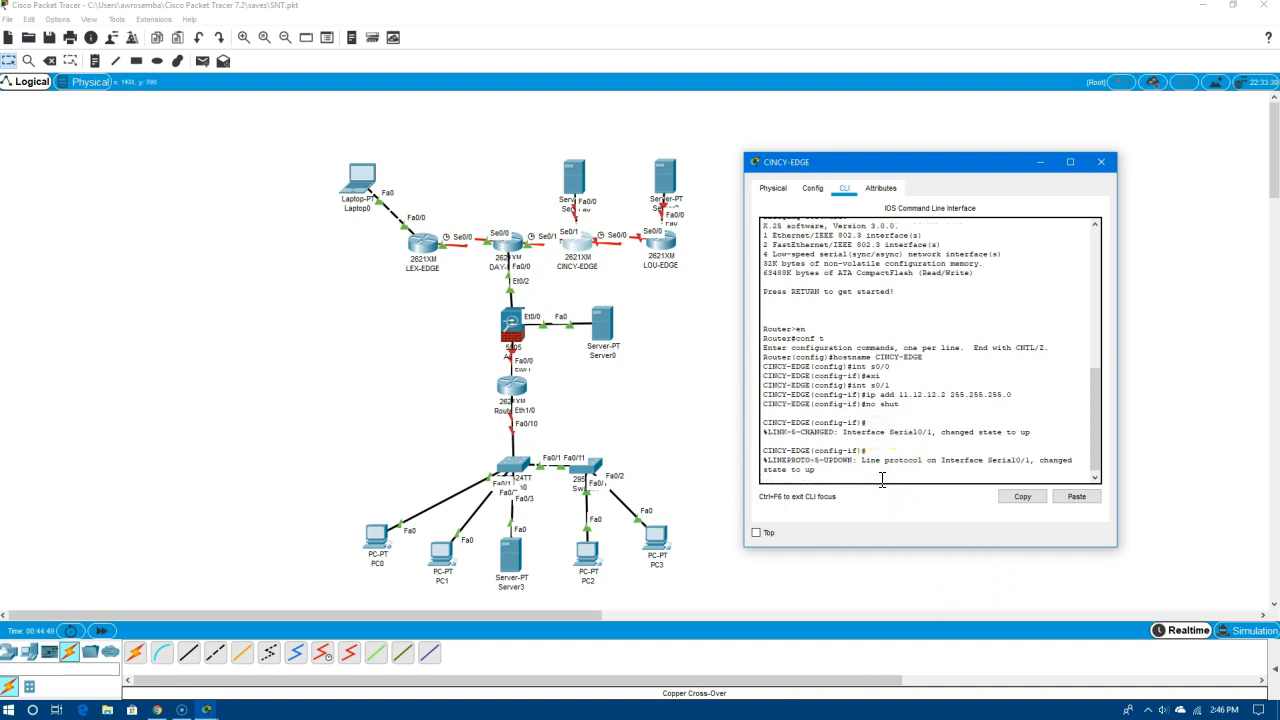
pyautogui.press('Return')
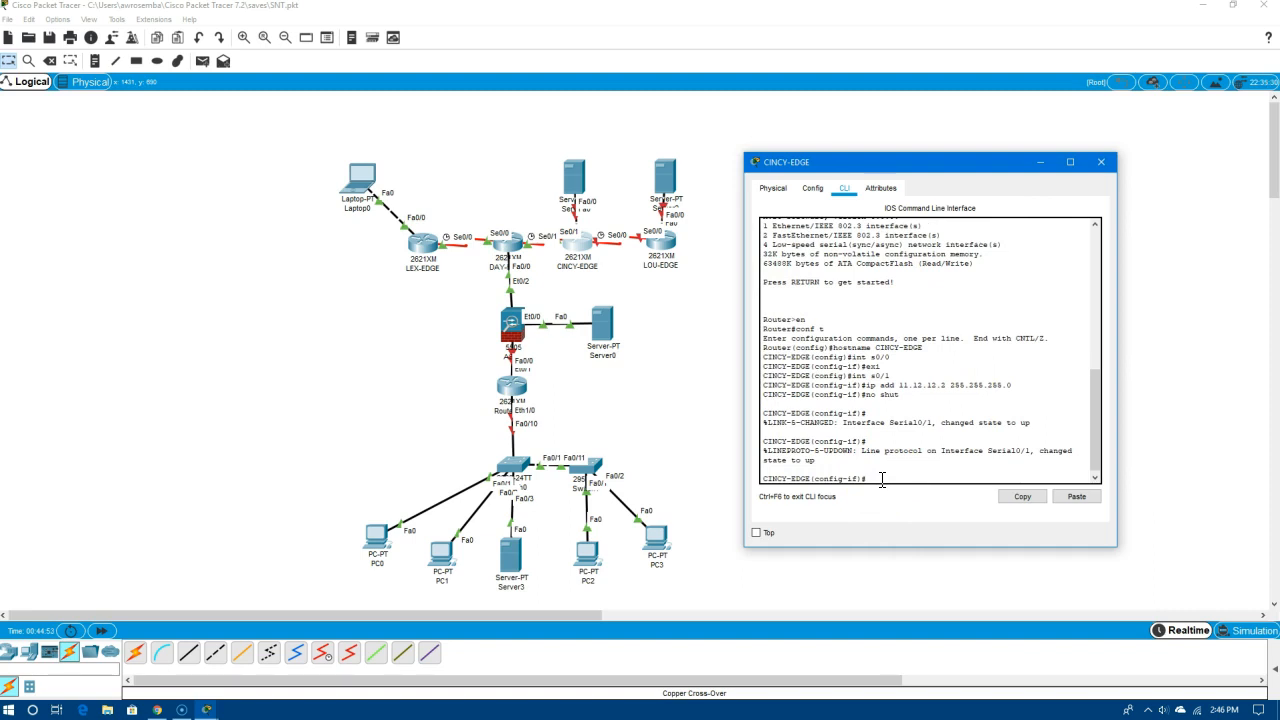
# Move Server1, Server2 and Laptop0 farther above their routers in the workspace to space out the link labels
pyautogui.write('int fa')
pyautogui.moveTo(585, 185); pyautogui.dragTo(580, 149)
pyautogui.moveTo(667, 187); pyautogui.dragTo(668, 155)
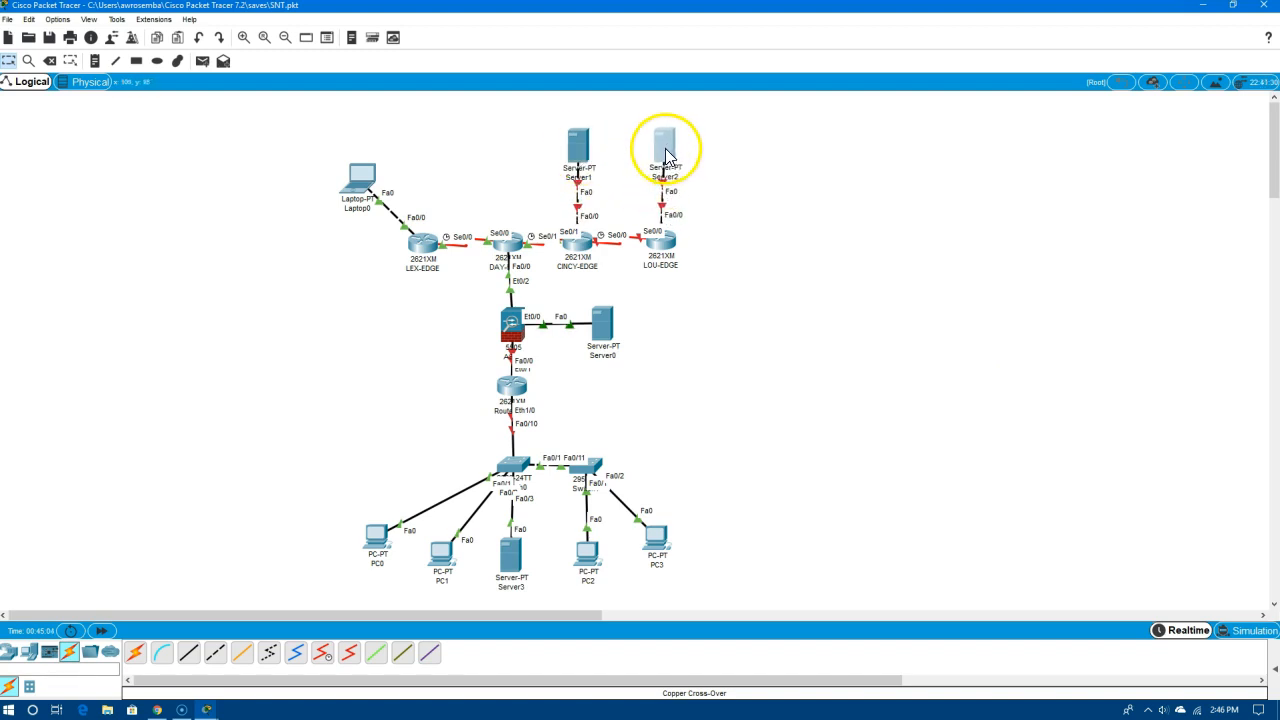
pyautogui.moveTo(366, 179); pyautogui.dragTo(366, 155)
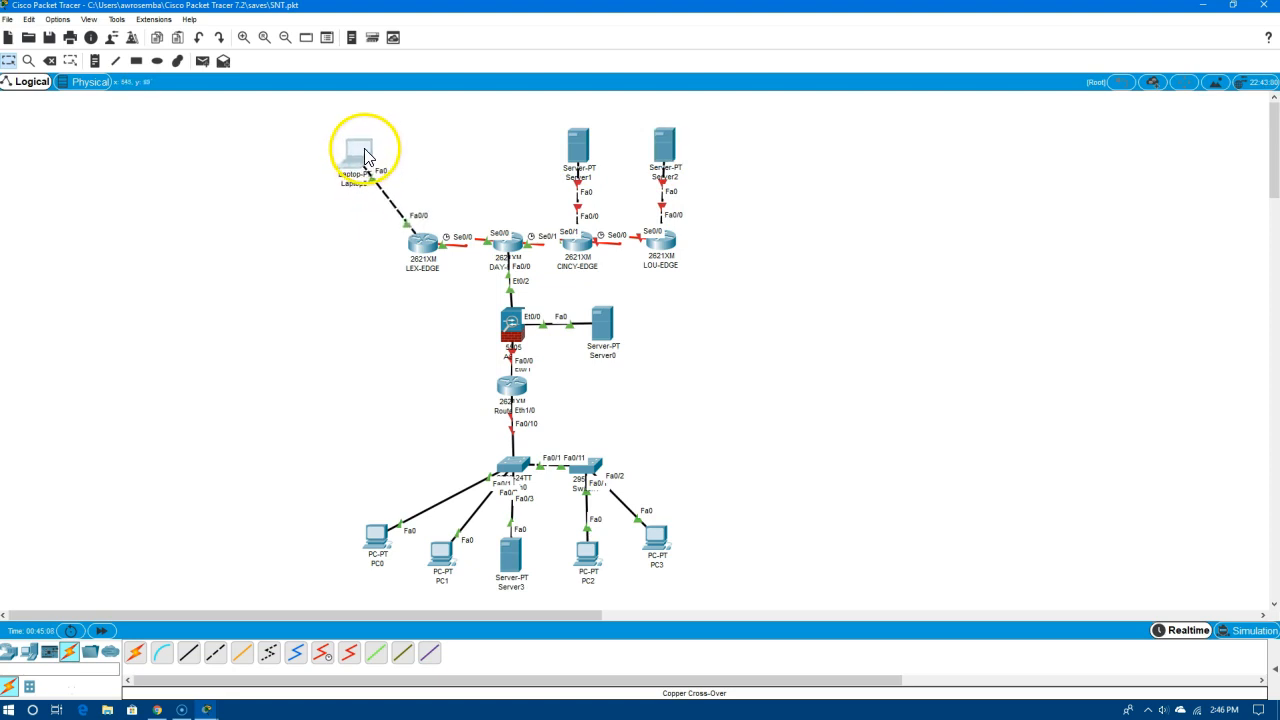
# On CINCY-EDGE, assign IP address 12.12.12.1 with mask 255.255.255.0 to interface fa0/0 and enable it with no shut
pyautogui.click(577, 238)
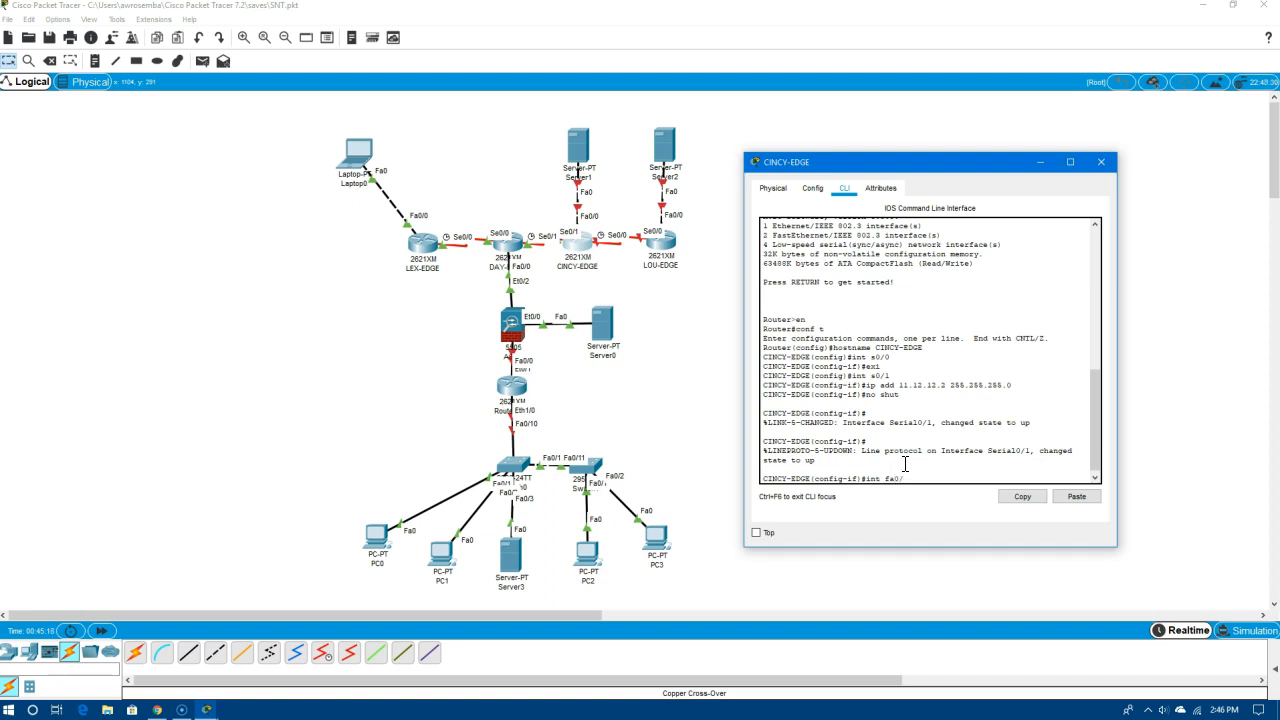
pyautogui.press('Return')
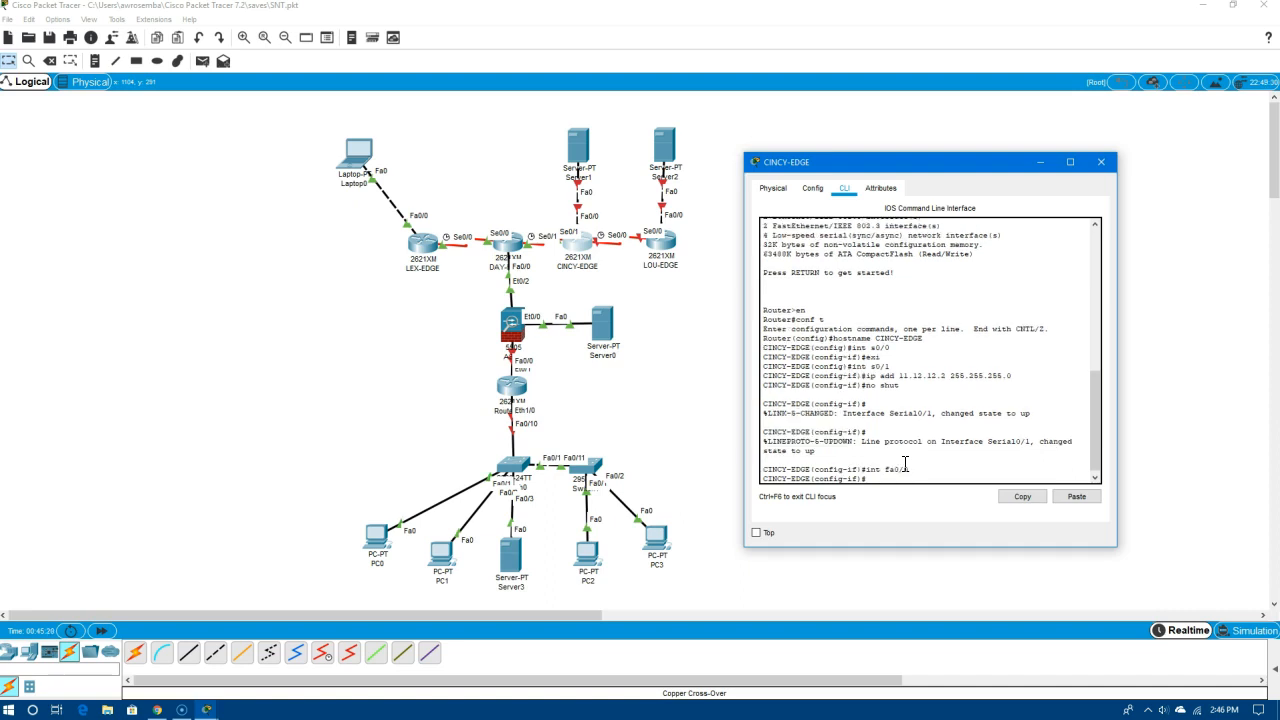
pyautogui.write('ip 12.12.12.1 255.255.255.0')
pyautogui.press('Return')
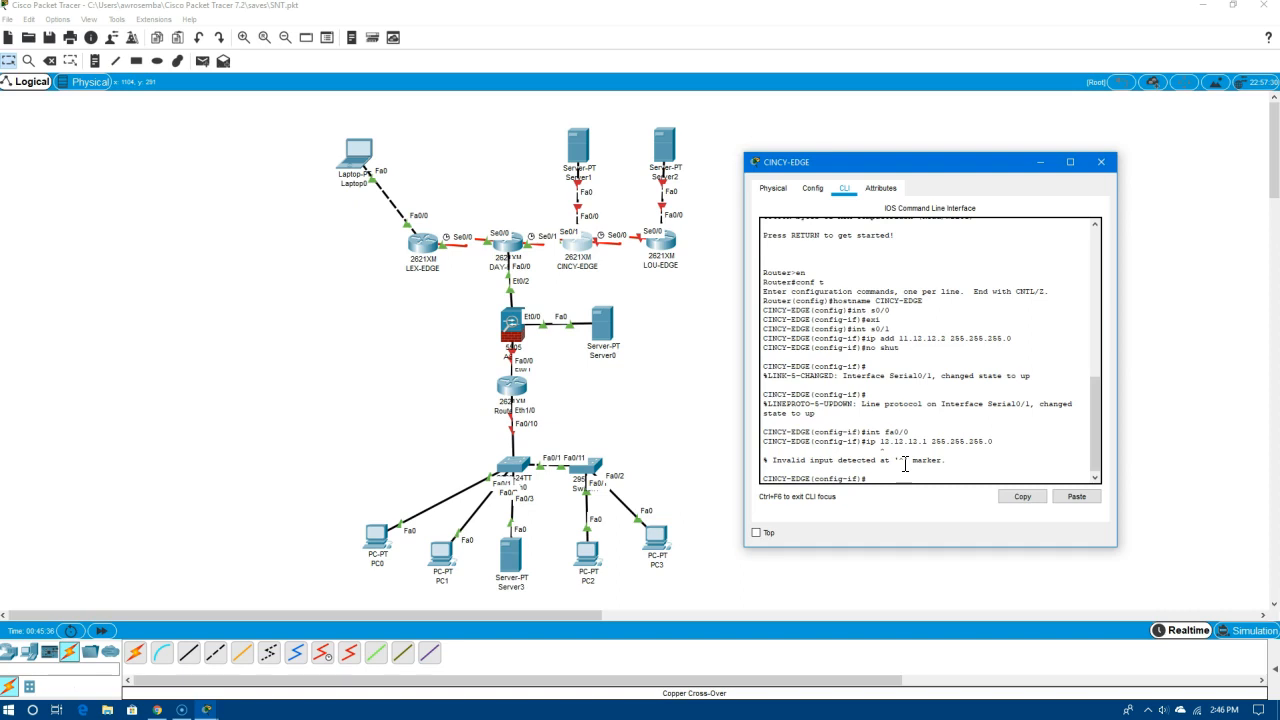
pyautogui.press('Up')
pyautogui.write('add')
pyautogui.press('Return')
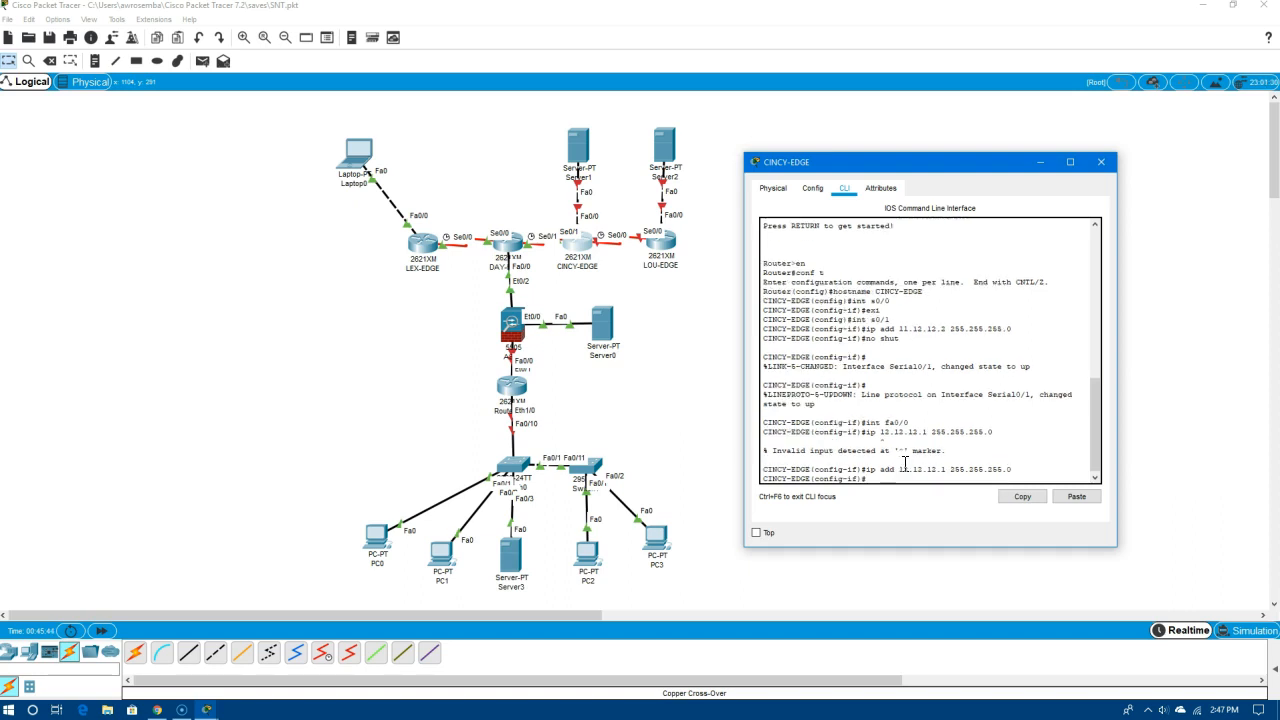
pyautogui.write('no shut')
pyautogui.press('Return')
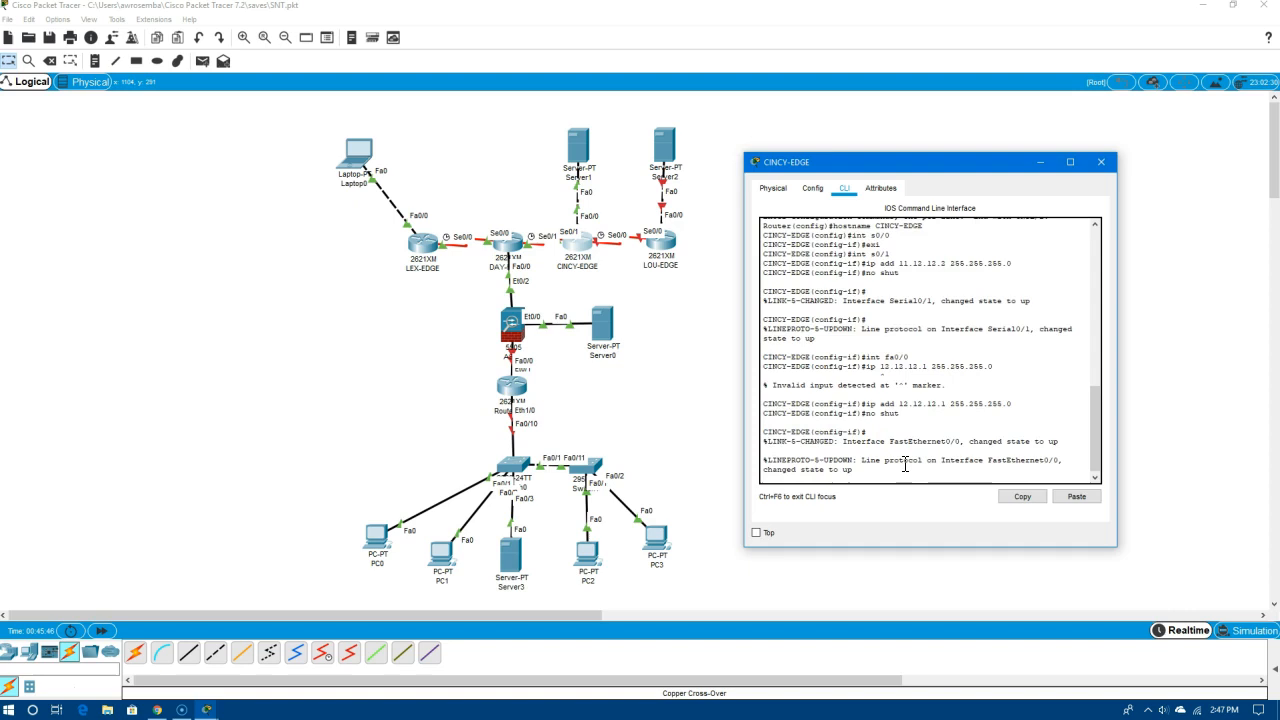
pyautogui.press('Return')
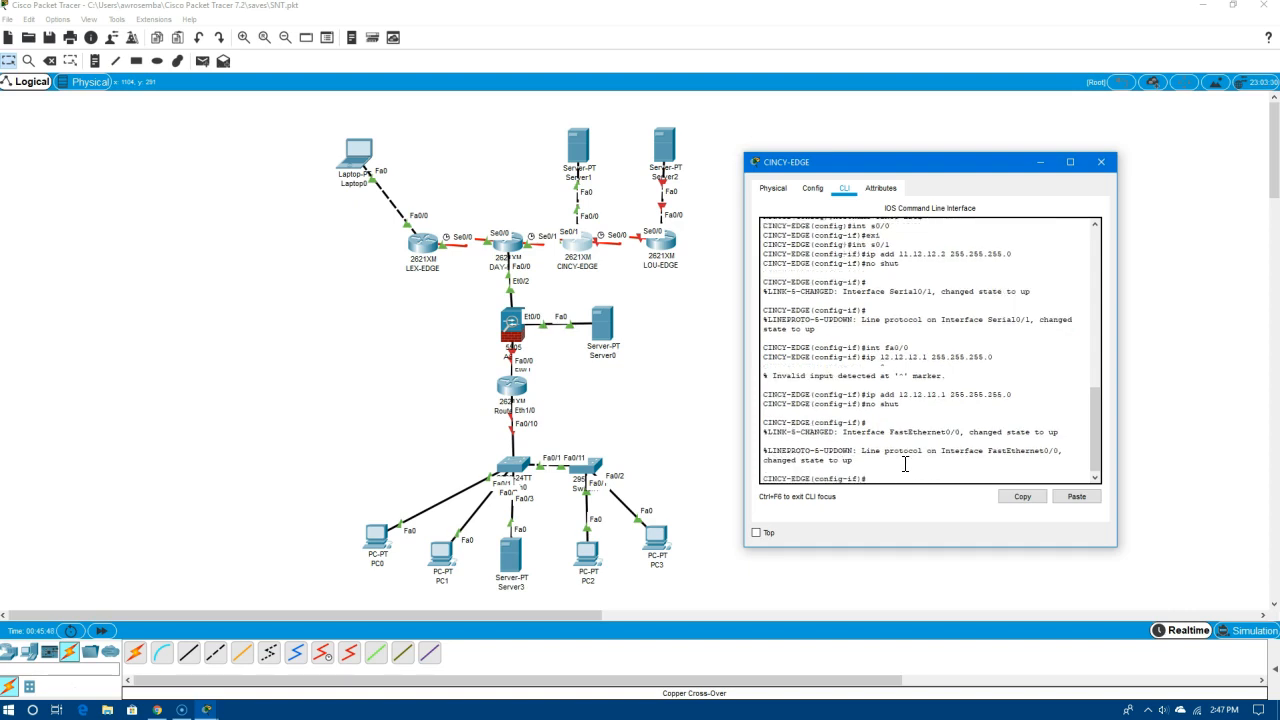
# Assign IP address 11.14.14.1 with mask 255.255.255.0 to CINCY-EDGE's interface s0/0
pyautogui.write('int s0/0')
pyautogui.press('Return')
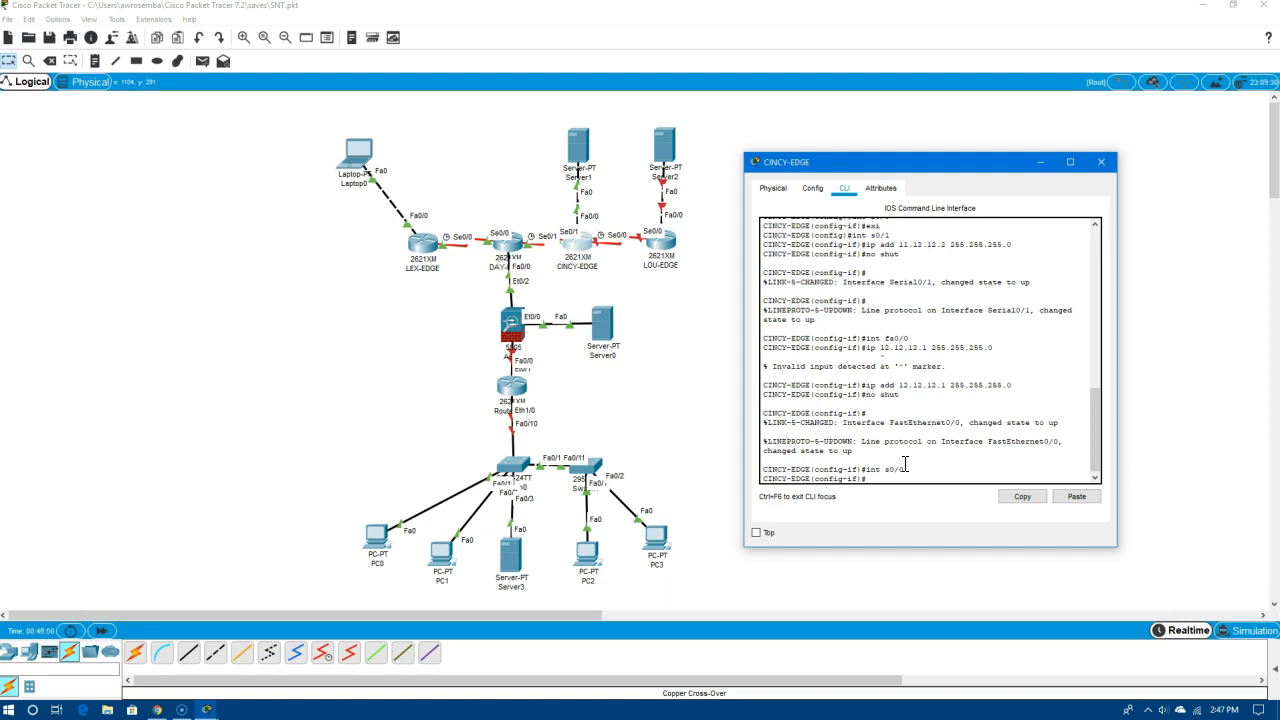
pyautogui.write('ip a')
pyautogui.write('dd 1')
pyautogui.write('14')
pyautogui.write('.14')
pyautogui.write('.')
pyautogui.write('1 2')
pyautogui.write('55.255.255.')
pyautogui.write('55')
pyautogui.write('.0')
pyautogui.press('Return')
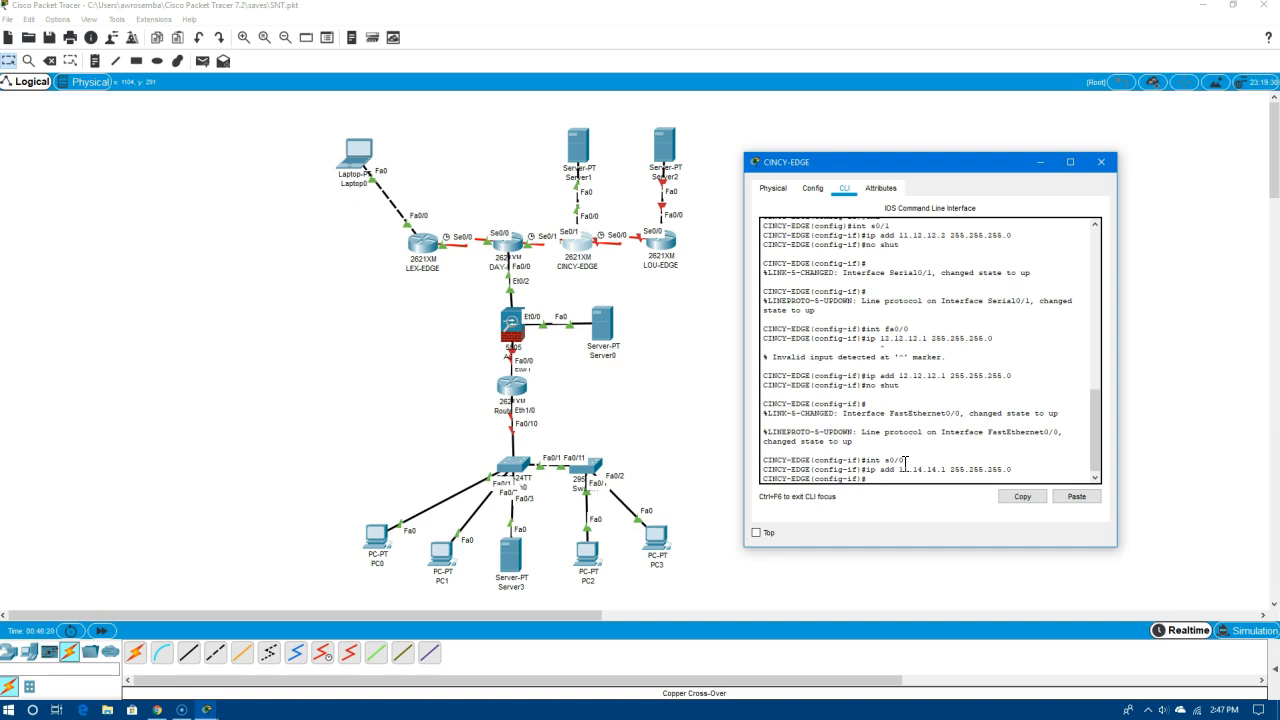
# Set the clock rate to 56000 on CINCY-EDGE's interface s0/0 and enable it with no shut
pyautogui.write('clock rate 56000')
pyautogui.press('Return')
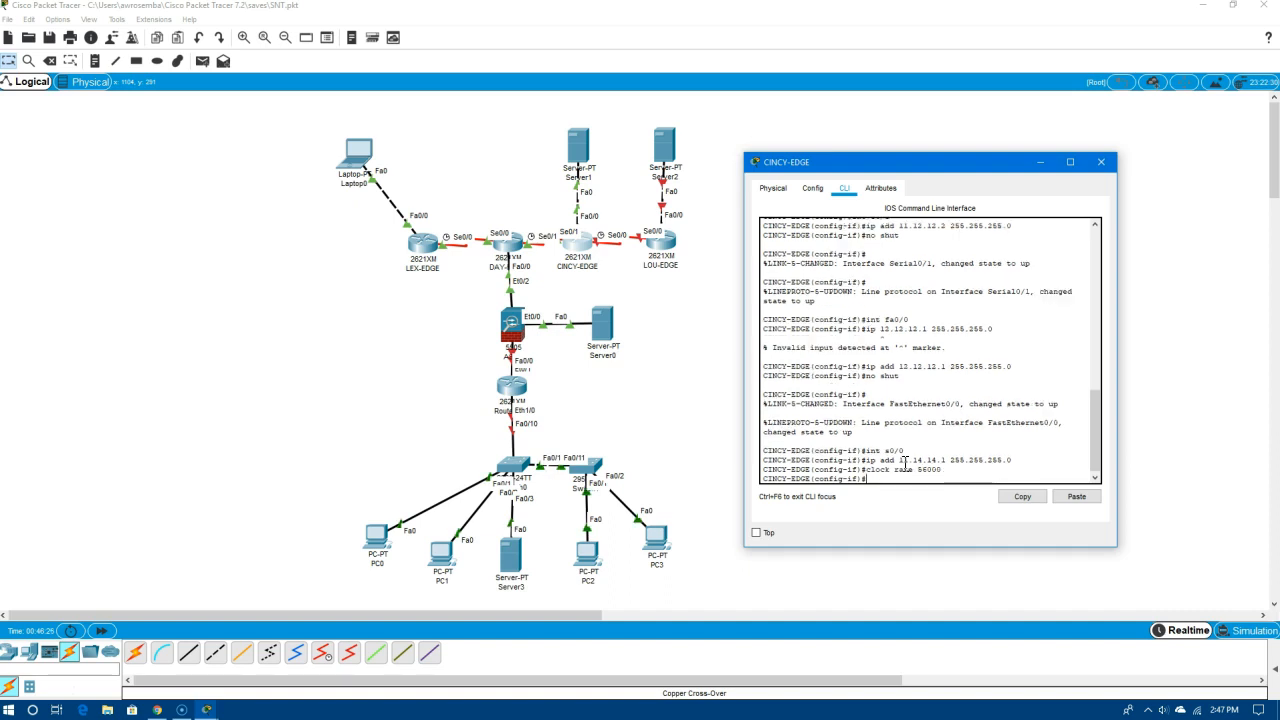
pyautogui.write('no shut')
pyautogui.press('Return')
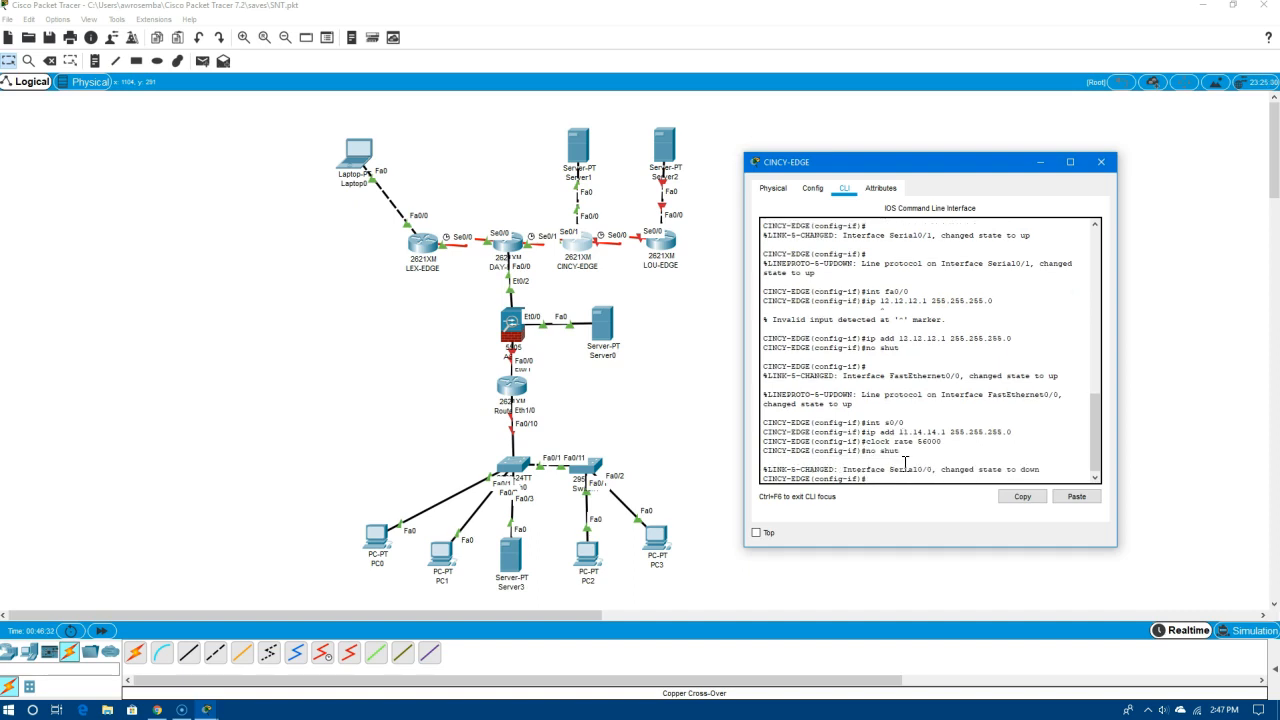
# Save CINCY-EDGE's running configuration to startup-config with do copy run start, accepting the default filename
pyautogui.write('do copy run start')
pyautogui.press('Return')
pyautogui.press('Return')
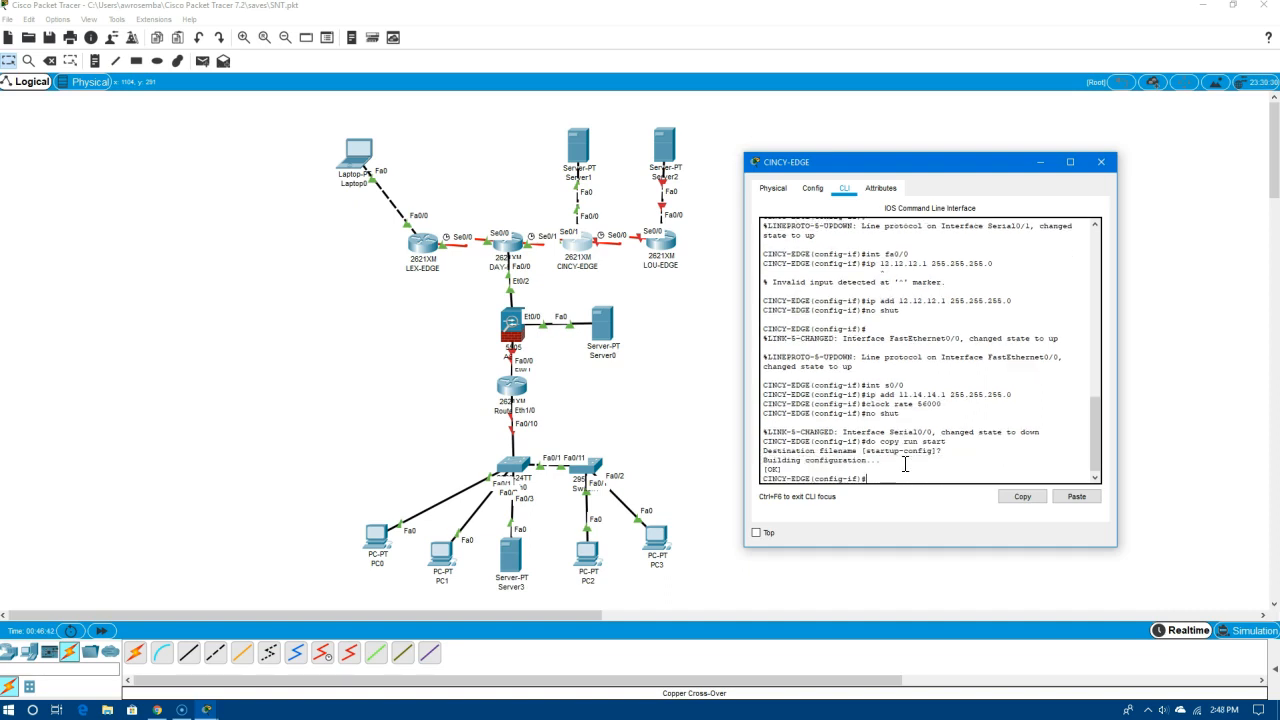
# Open LOU-EDGE's command line, with its window moved clear of the topology, and enter global configuration mode
pyautogui.click(665, 243)
pyautogui.moveTo(586, 145); pyautogui.dragTo(965, 167)
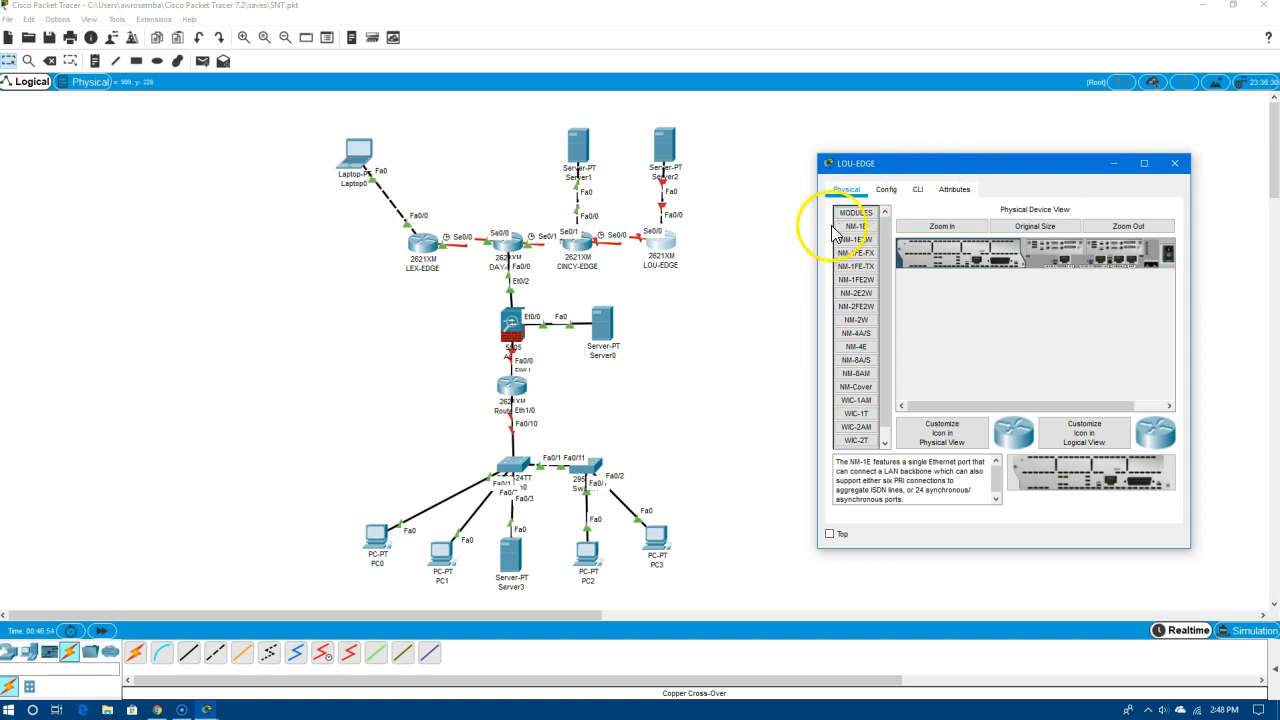
pyautogui.click(917, 193)
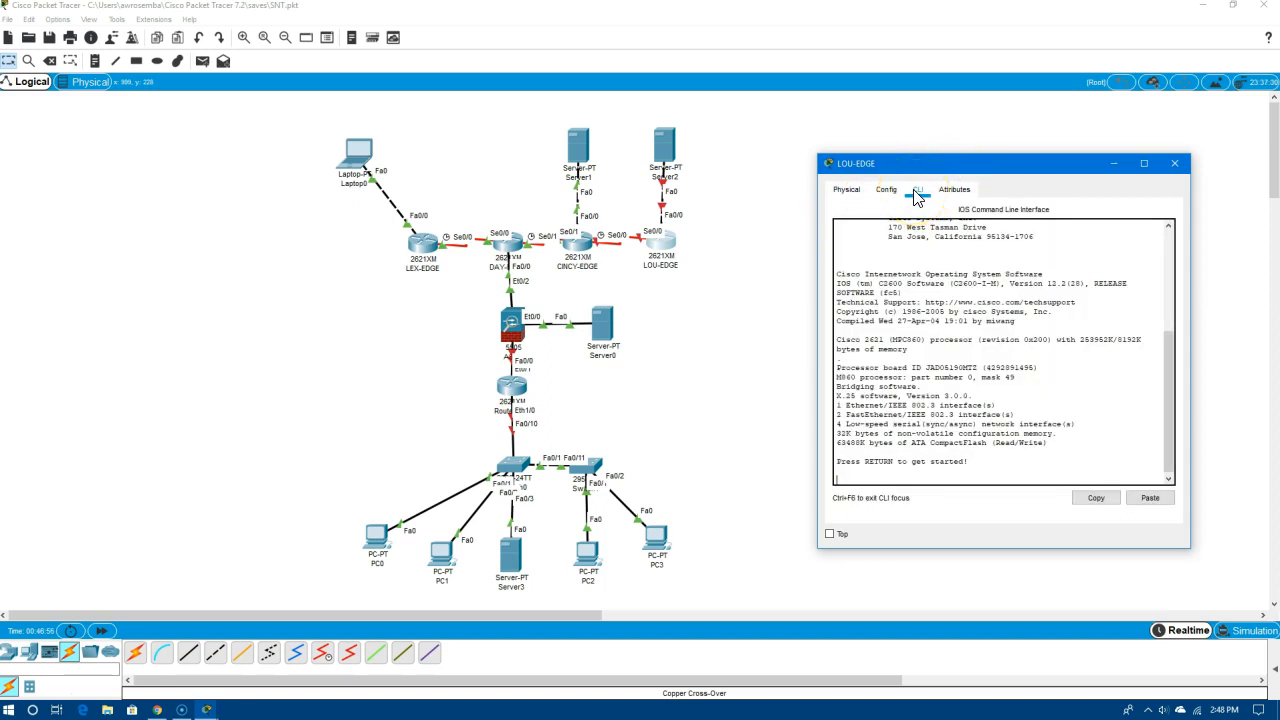
pyautogui.press('Return')
pyautogui.write('en')
pyautogui.press('Return')
pyautogui.write('conf t')
pyautogui.press('Return')
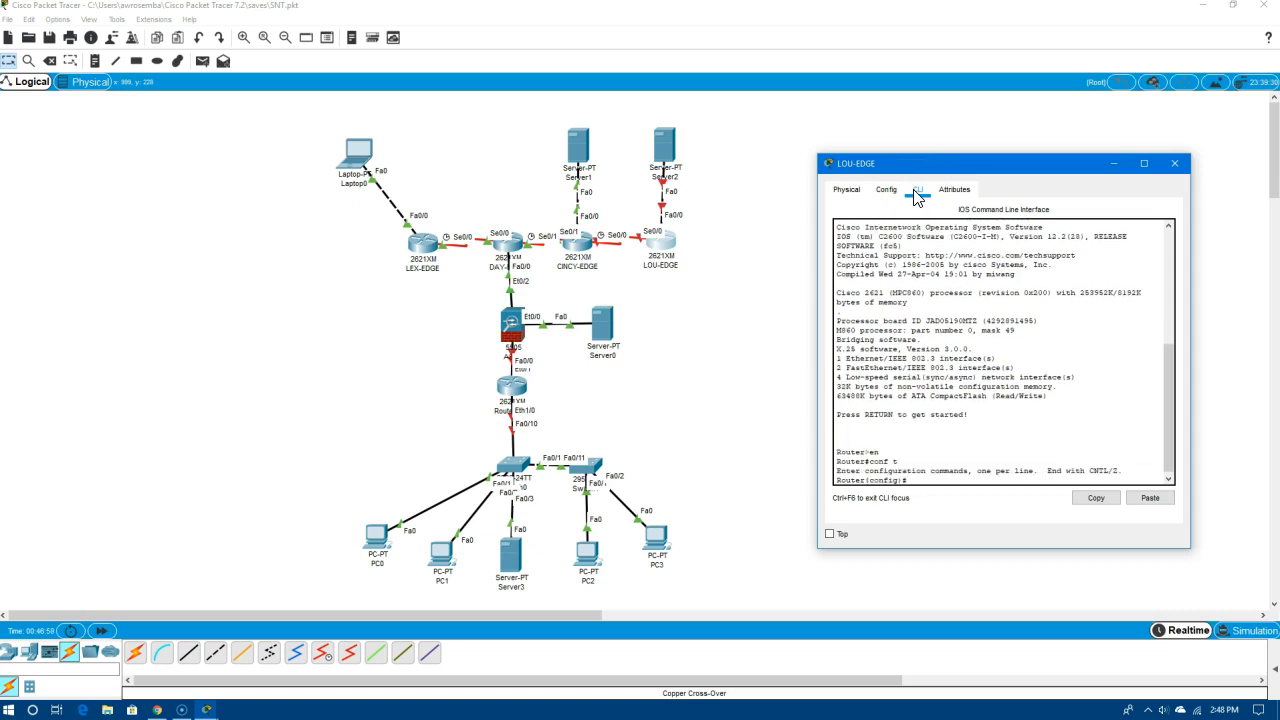
# Set the router's hostname to LOU-EDGE in global configuration mode
pyautogui.write('int')
pyautogui.press('BackSpace')
pyautogui.press('BackSpace')
pyautogui.write('hostname LOU-EDGE')
pyautogui.press('Return')
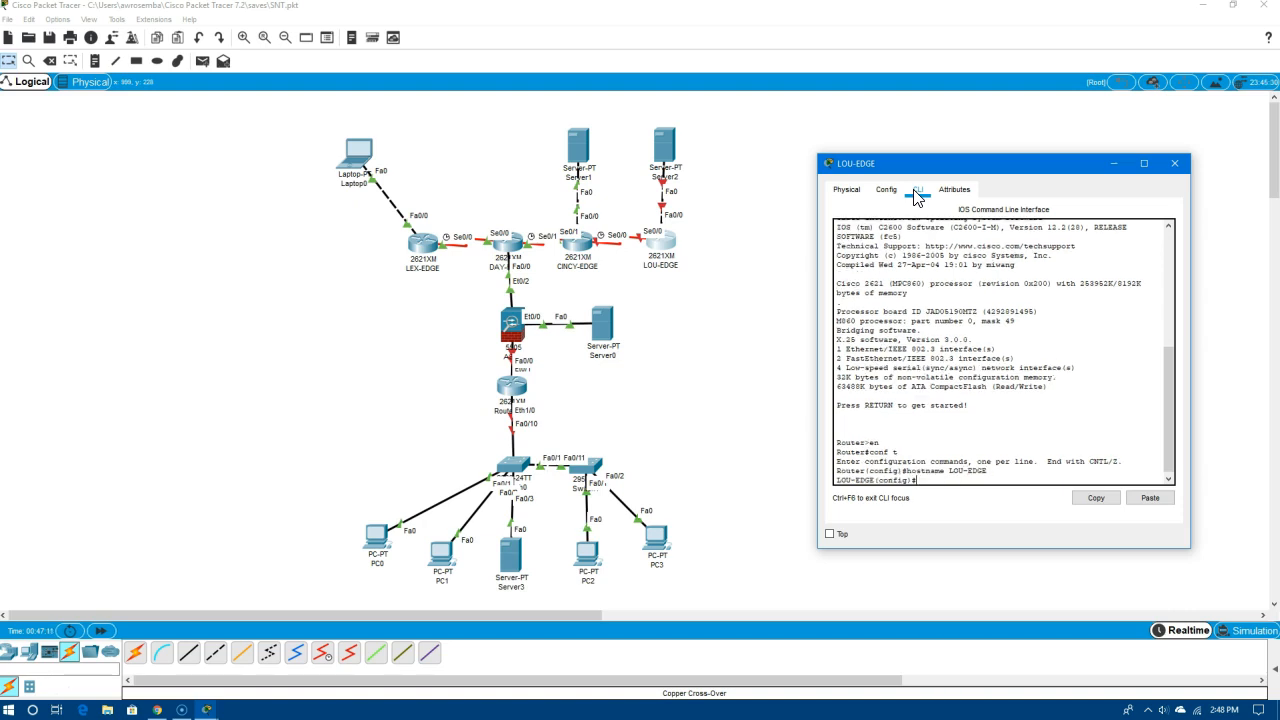
# Assign IP address 11.14.14.2 with mask 255.255.255.0 to LOU-EDGE's interface s0/0 and enable it with no shut
pyautogui.write('int s0/0')
pyautogui.press('Return')
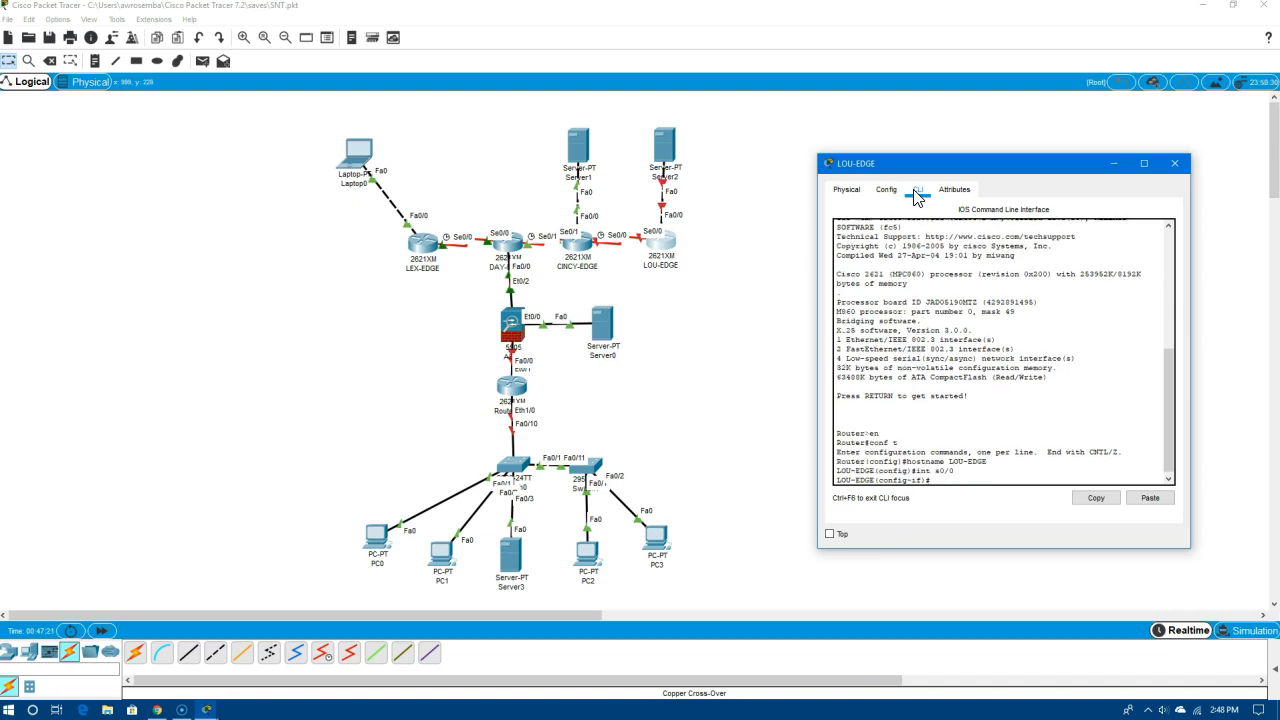
pyautogui.write('ip add 11.14.14.2 255.255.255.0')
pyautogui.press('Return')
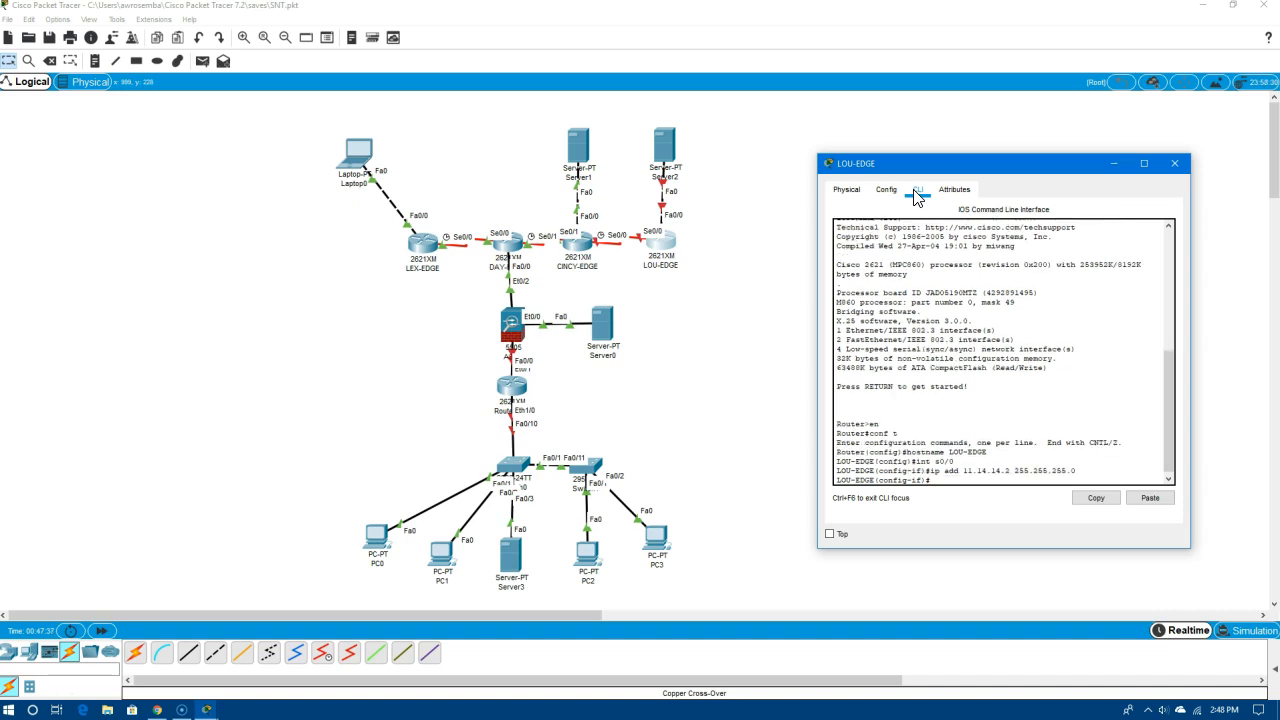
pyautogui.write('no shut')
pyautogui.press('Return')
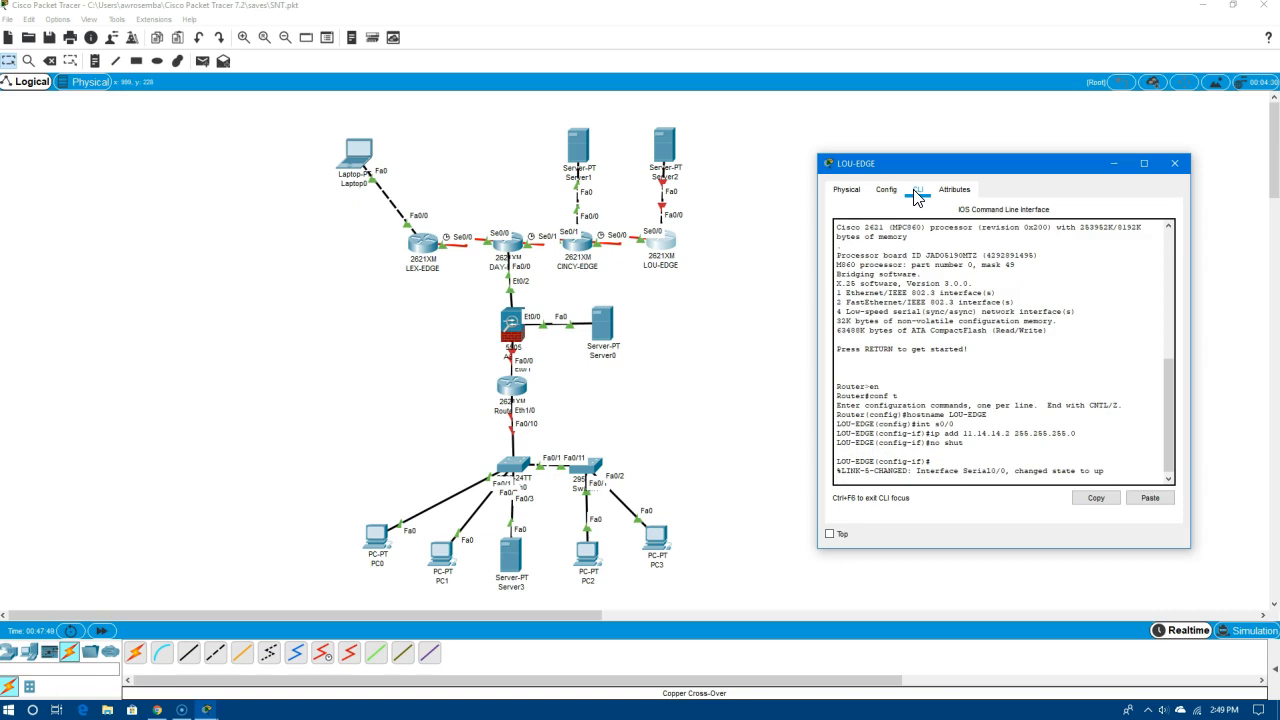
pyautogui.press('Return')
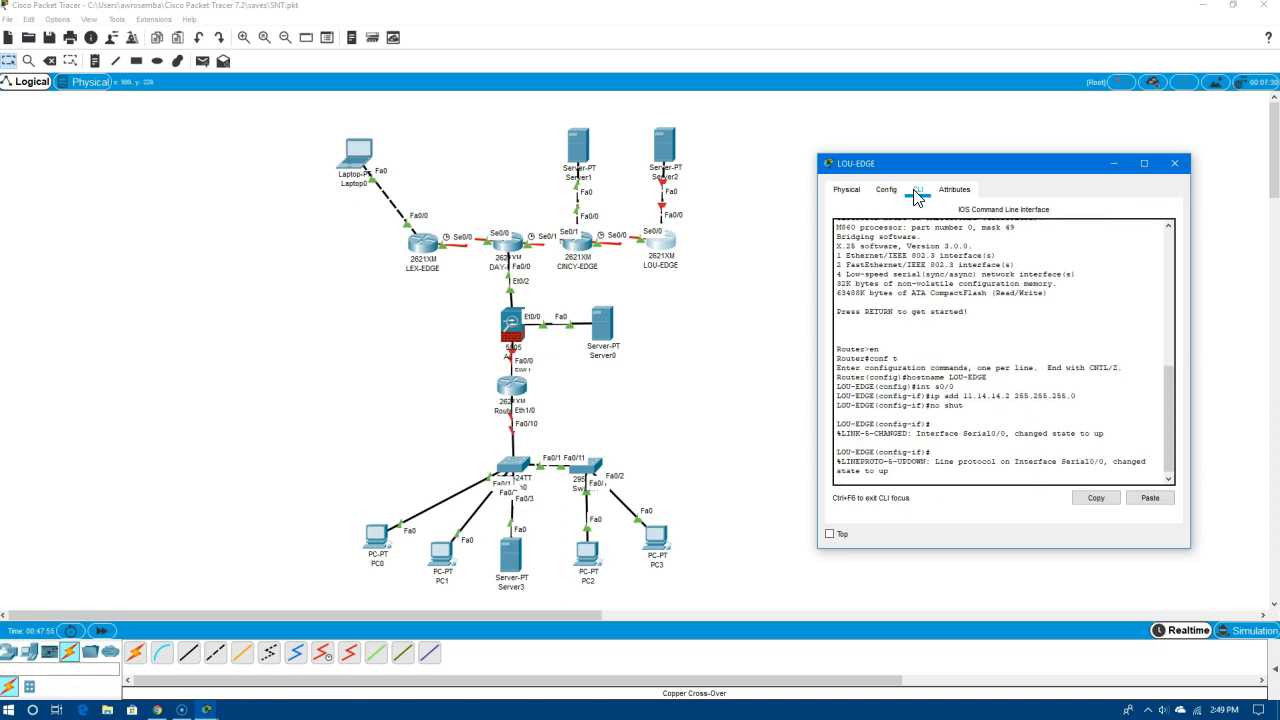
pyautogui.press('Return')
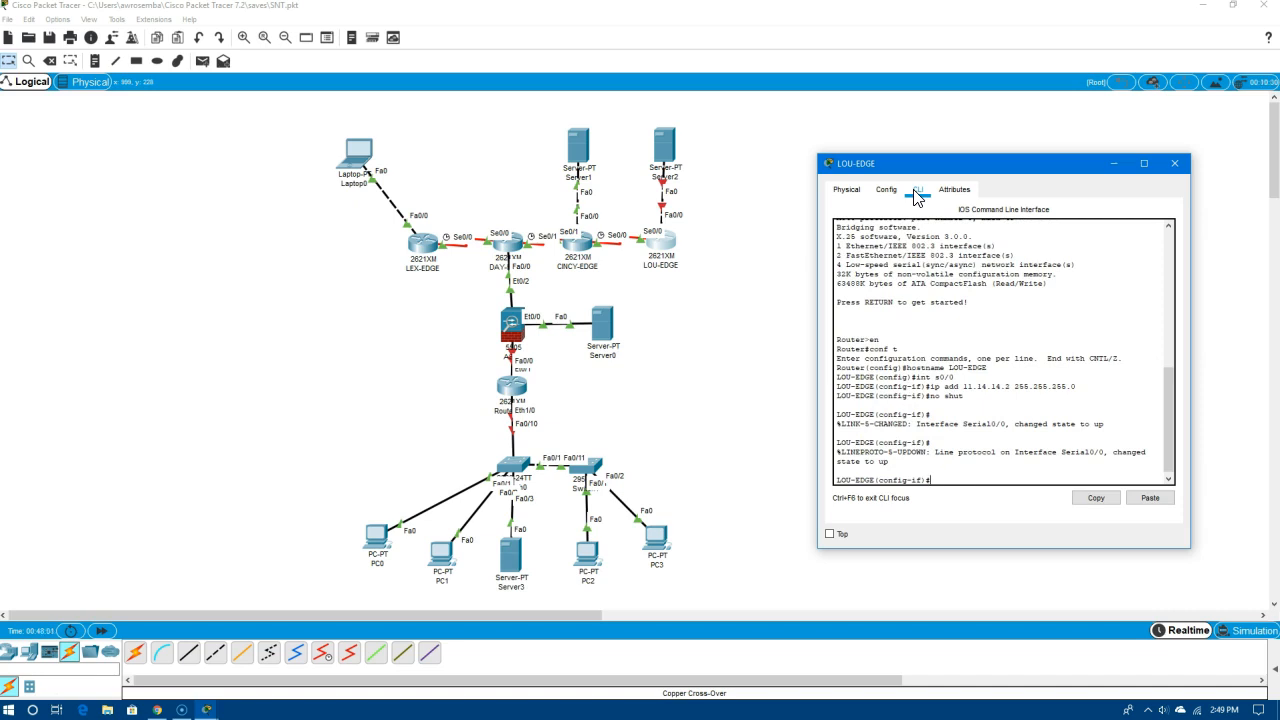
# Assign IP address 15.15.15.1 with mask 255.255.255.0 to LOU-EDGE's interface fa0/0 and enable it with no shut
pyautogui.write('int fa0/0')
pyautogui.press('Return')
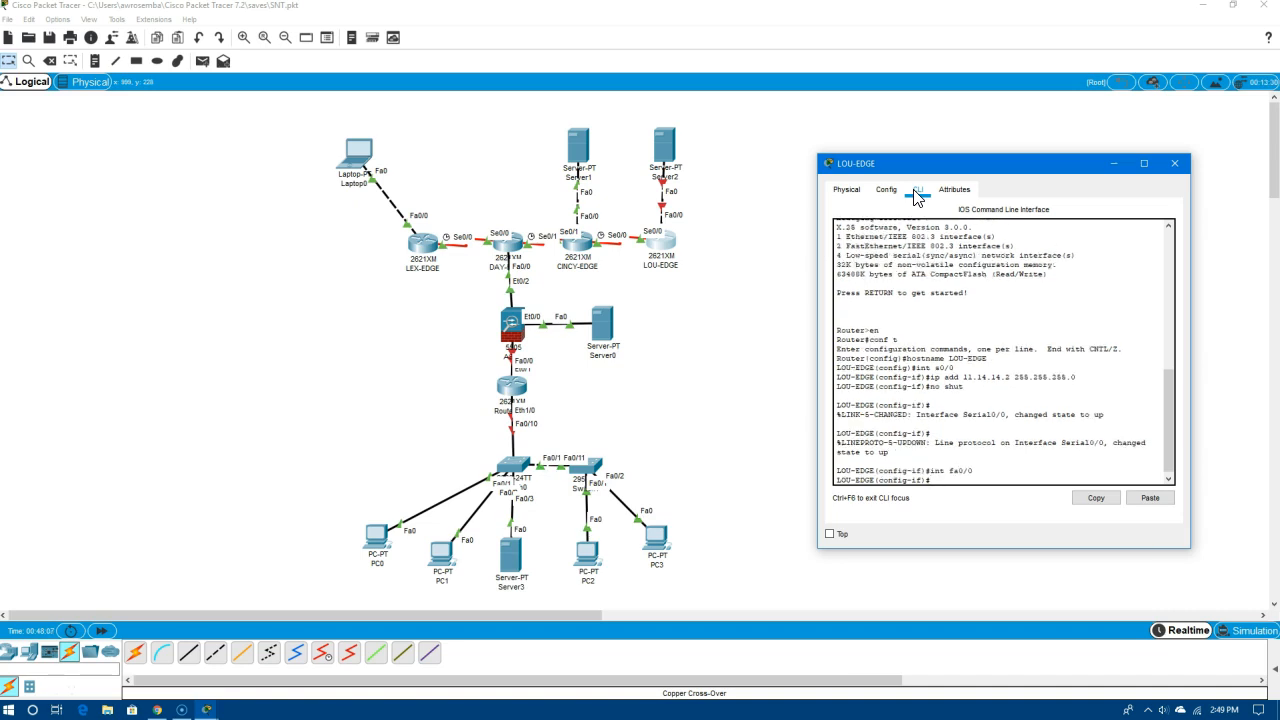
pyautogui.write('ip ad')
pyautogui.write('15.15.15.2')
pyautogui.press('BackSpace')
pyautogui.write('1 255.255.255.0')
pyautogui.press('Return')
pyautogui.write('no shut')
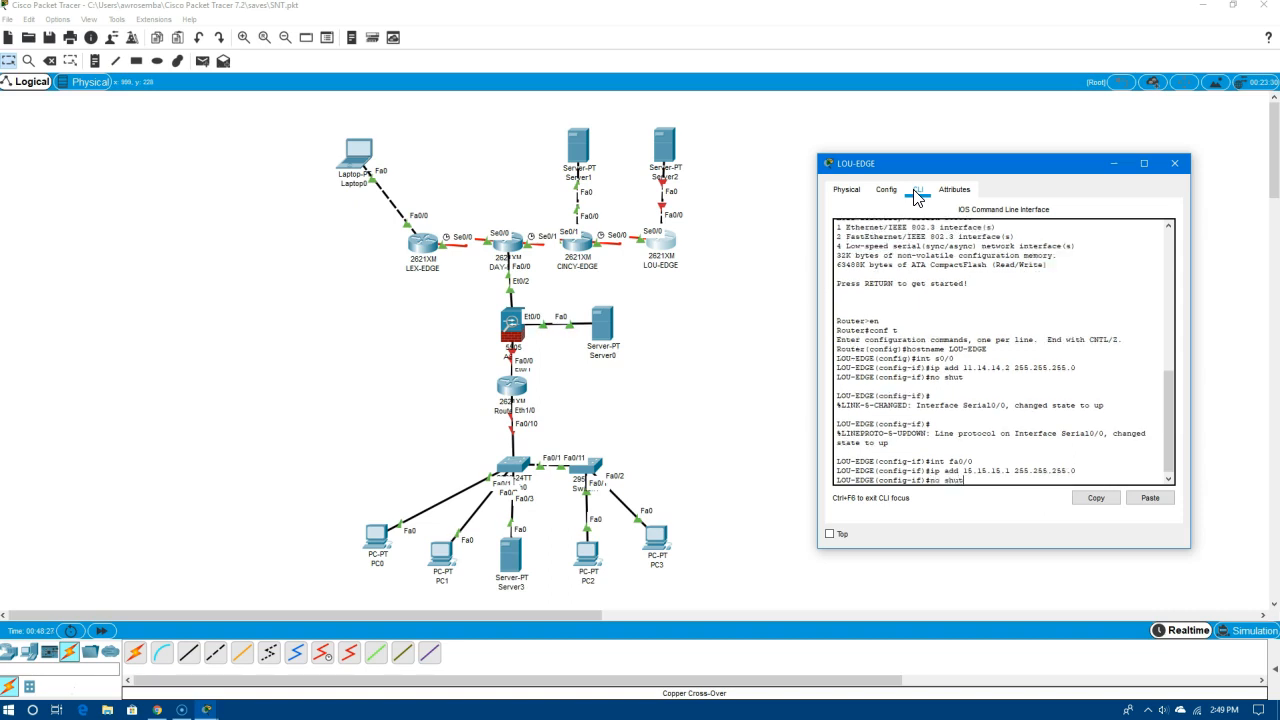
pyautogui.press('Return')
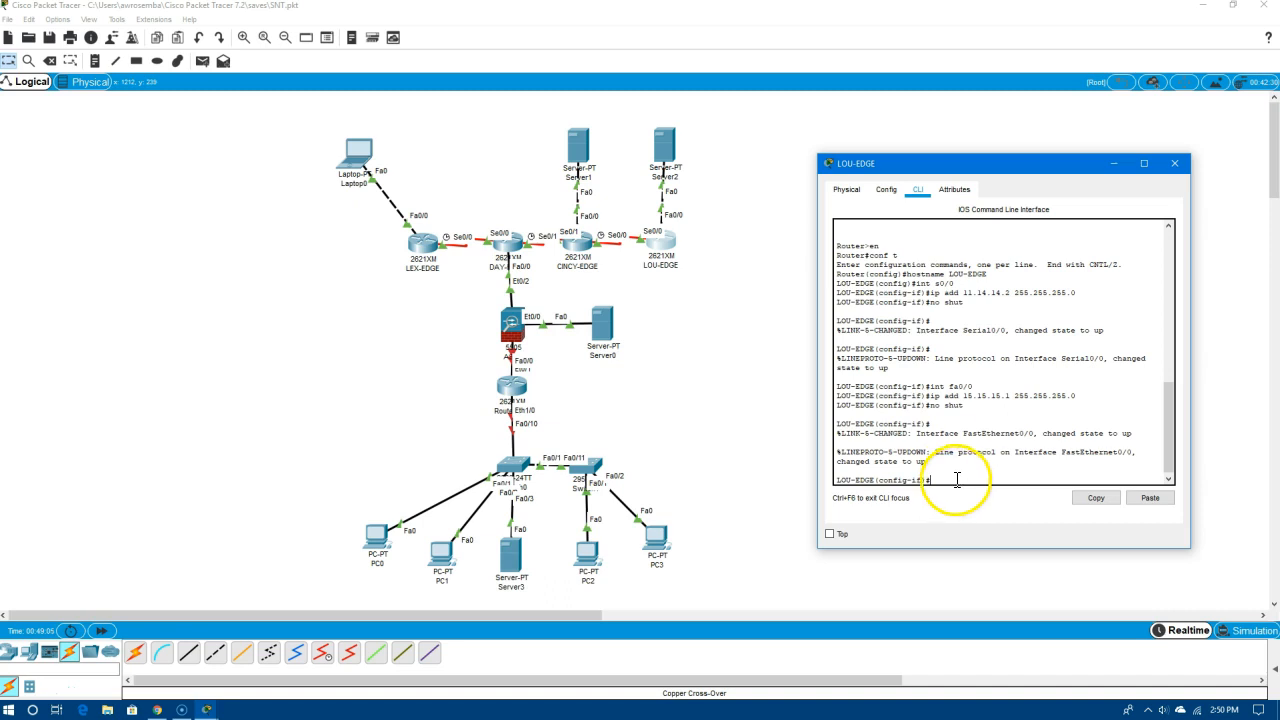
# Save LOU-EDGE's running configuration to startup-config with do copy run start, accepting the default filename
pyautogui.write('do copy run start')
pyautogui.press('Return')
pyautogui.press('Return')
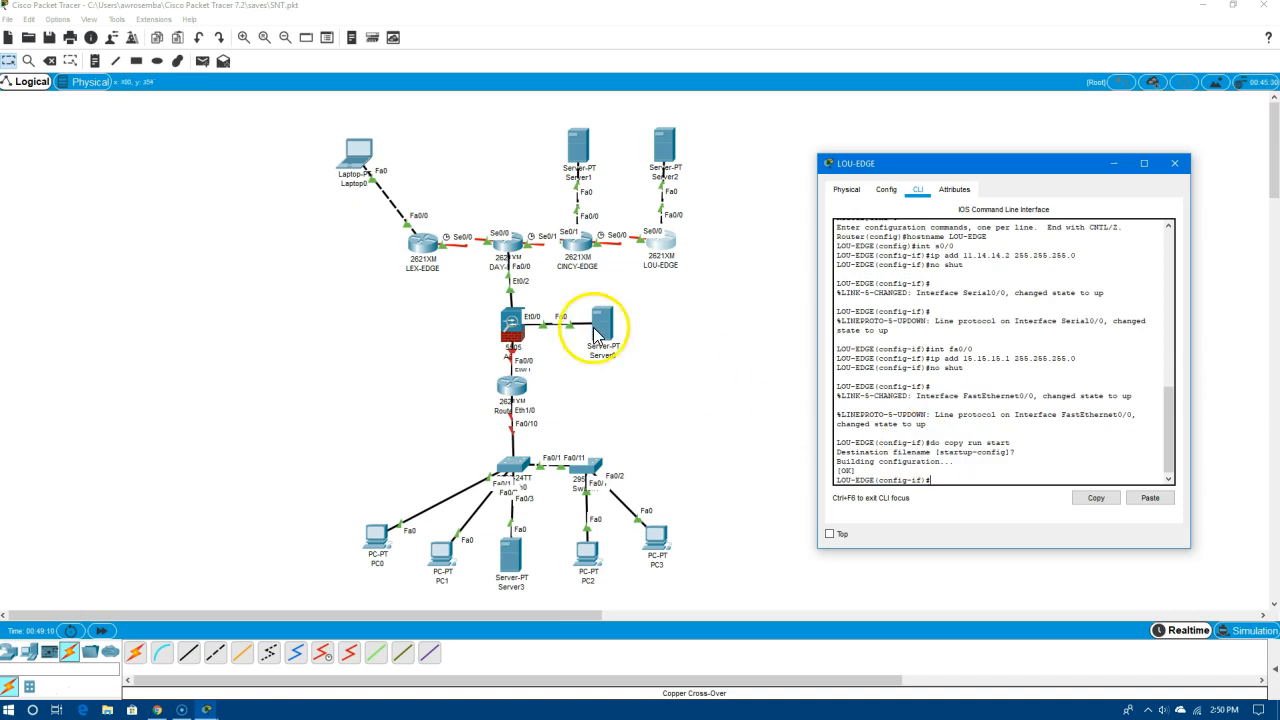
# In Server2's IP configuration, set the static IP address to 15.15.15.2 and the subnet mask to 255.255.255.0
pyautogui.click(668, 148)
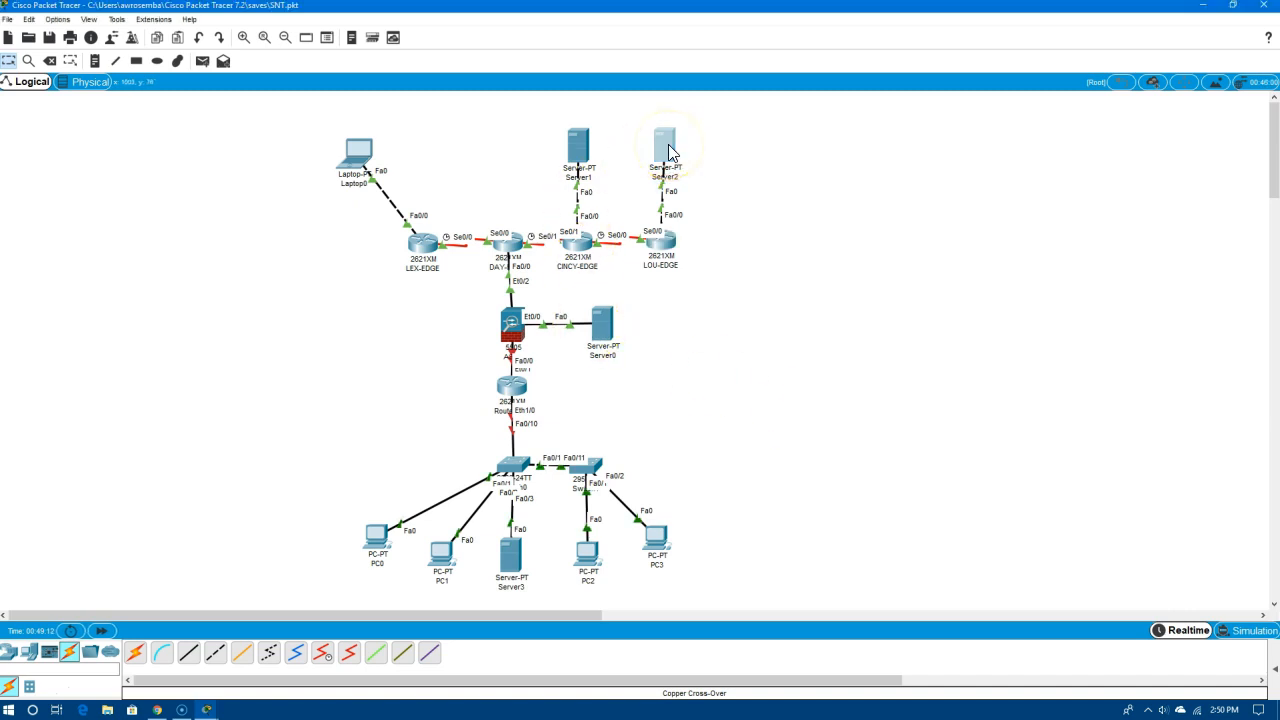
pyautogui.click(669, 150)
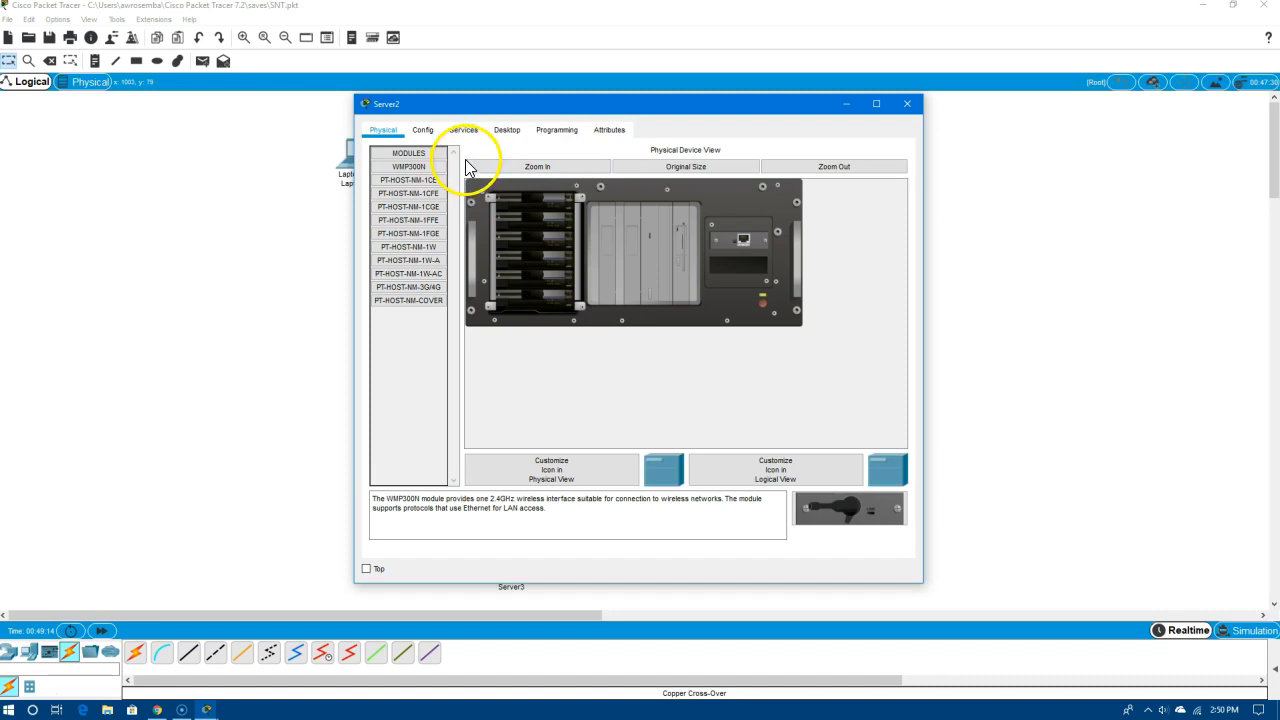
pyautogui.click(506, 130)
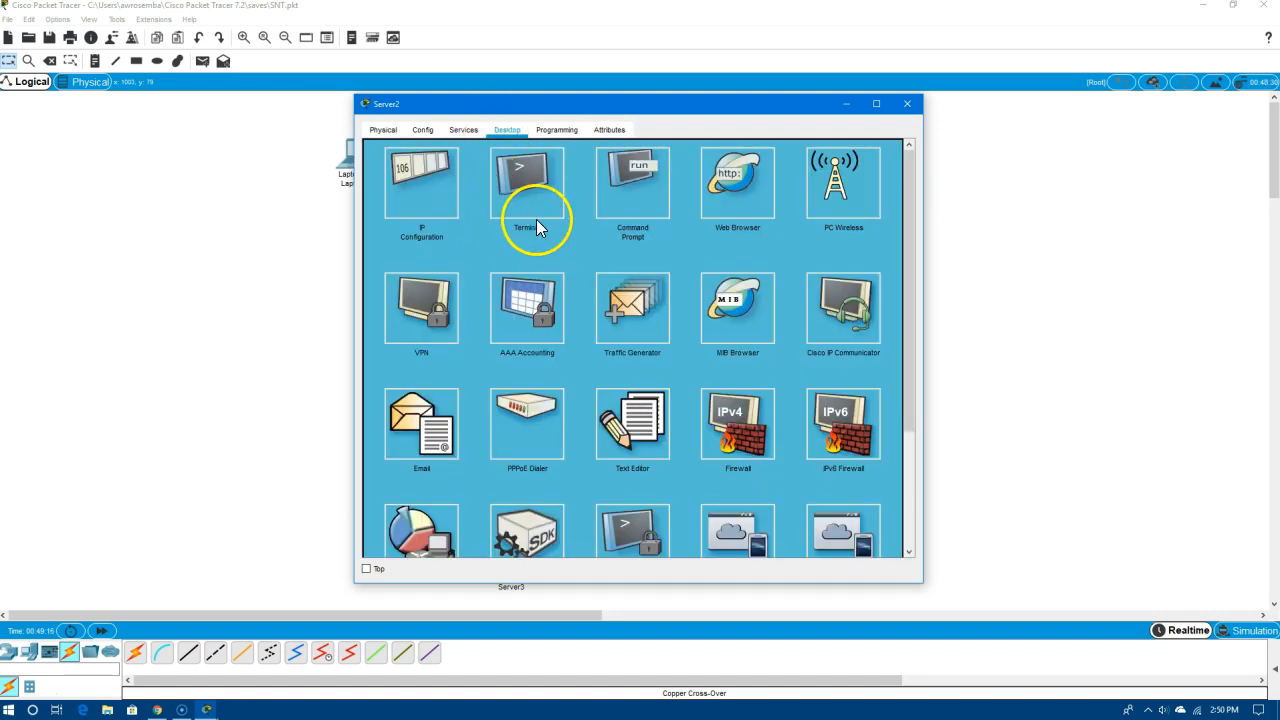
pyautogui.click(455, 195)
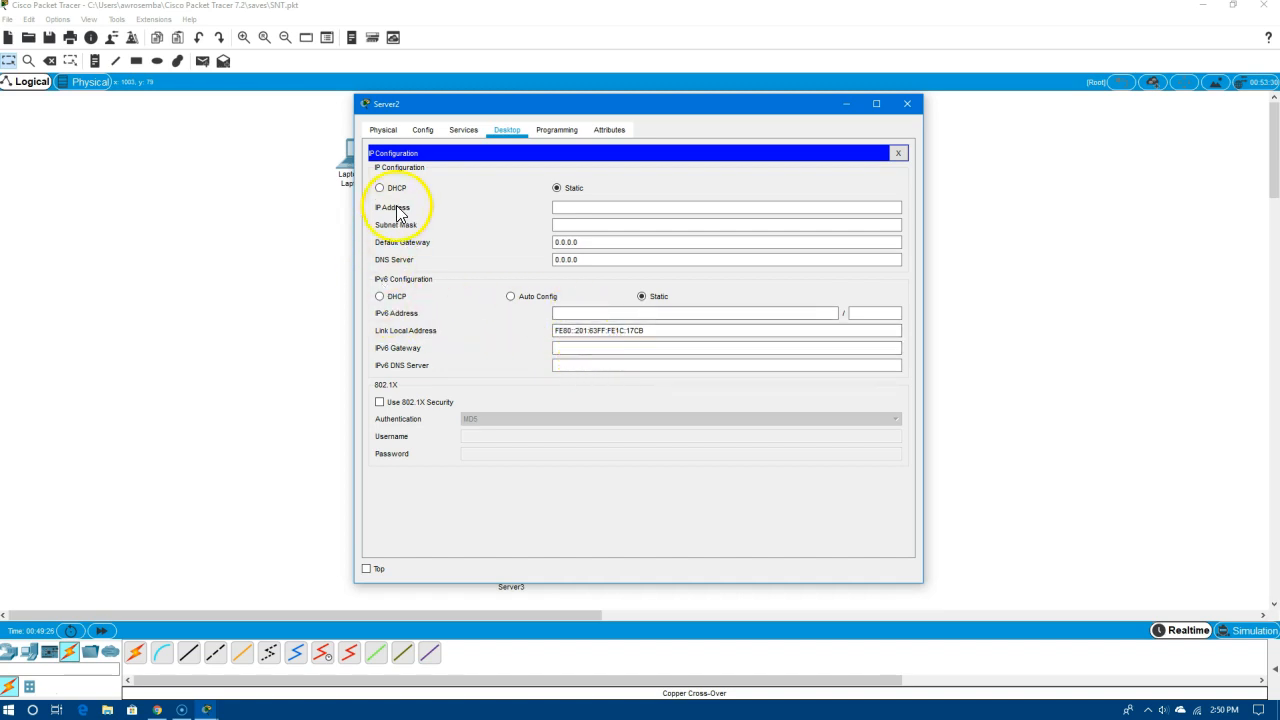
pyautogui.click(569, 208)
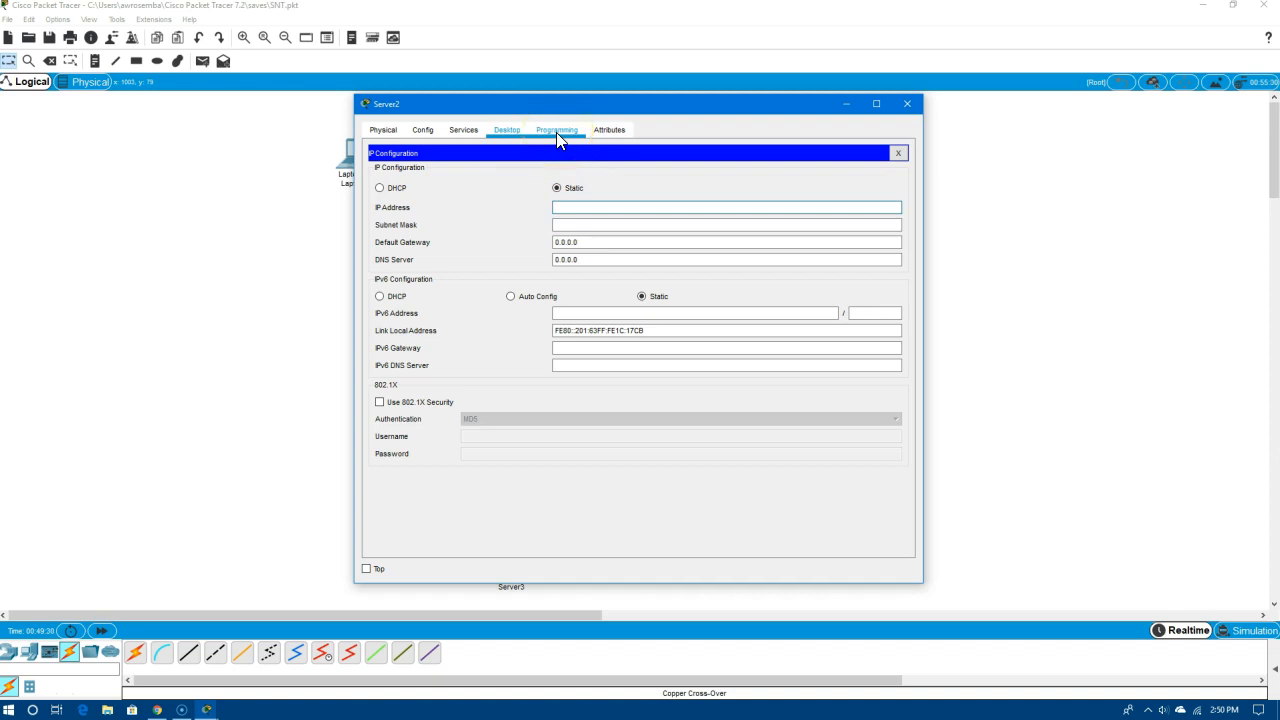
pyautogui.write('15.15.')
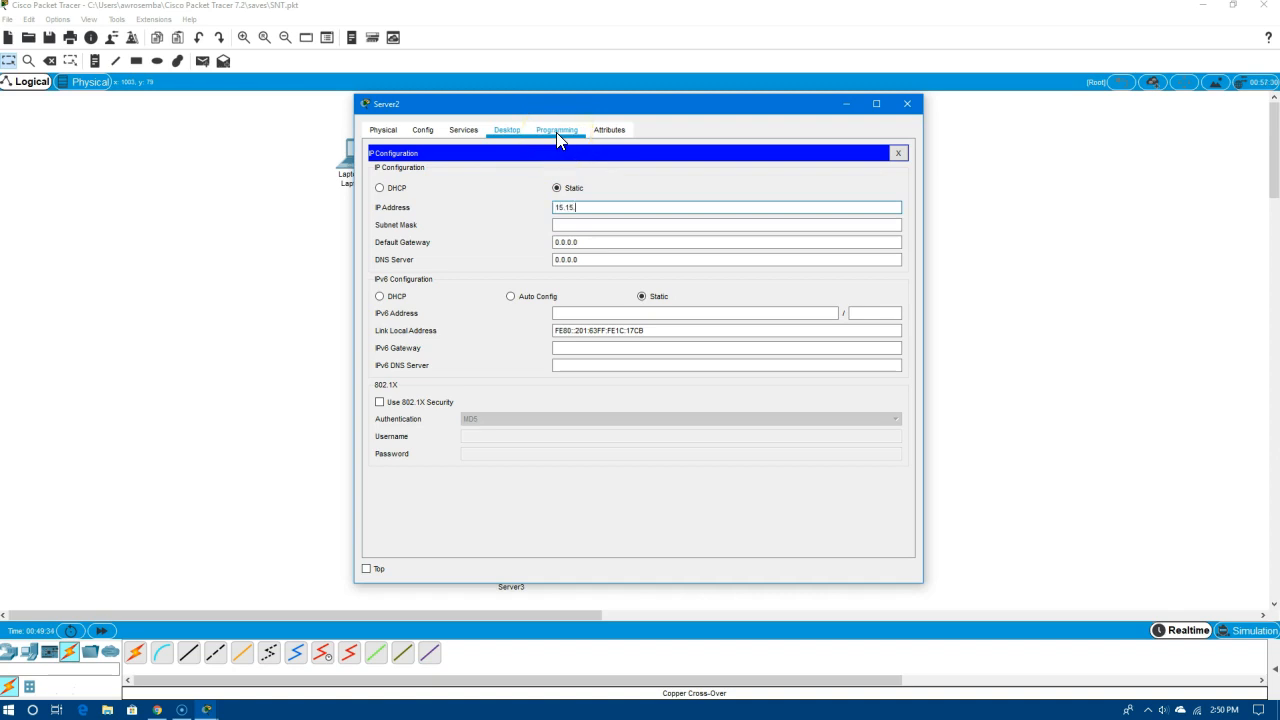
pyautogui.write('15.2')
pyautogui.click(563, 224)
pyautogui.doubleClick(563, 224)
pyautogui.write('255.255.255.0')
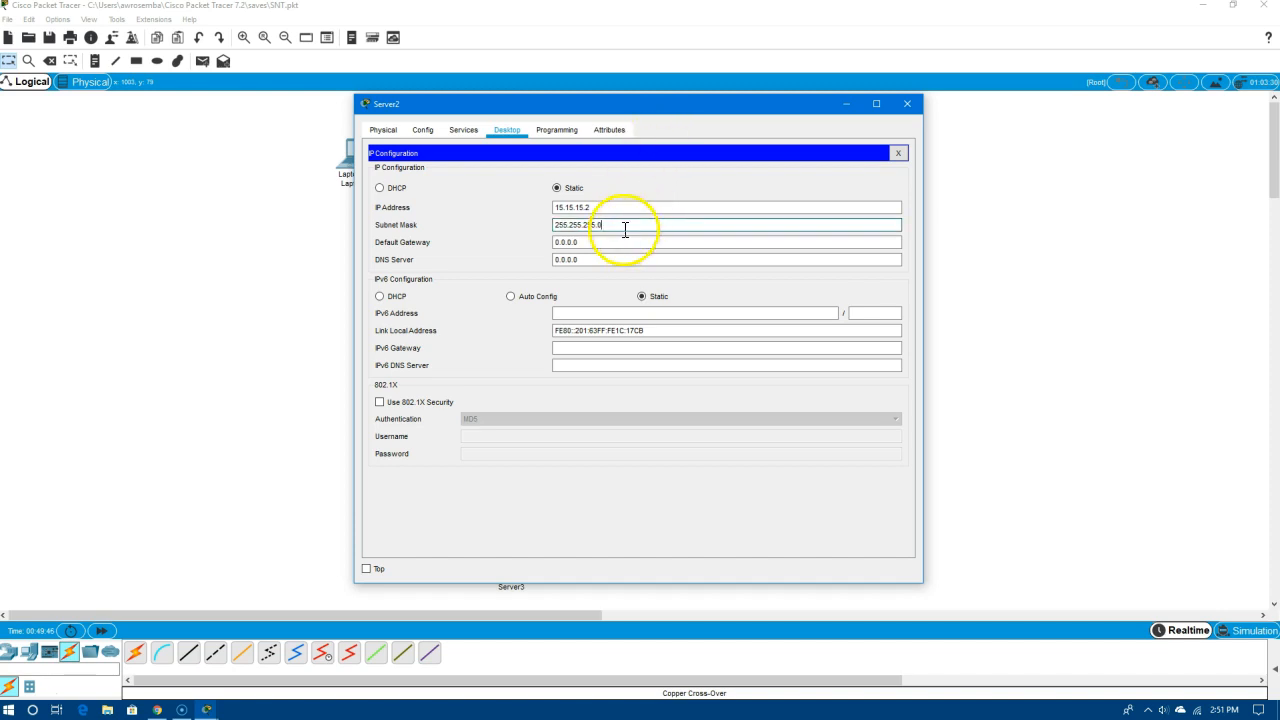
# Set Server2's default gateway to 15.15.15.1 and close its configuration window
pyautogui.doubleClick(597, 243)
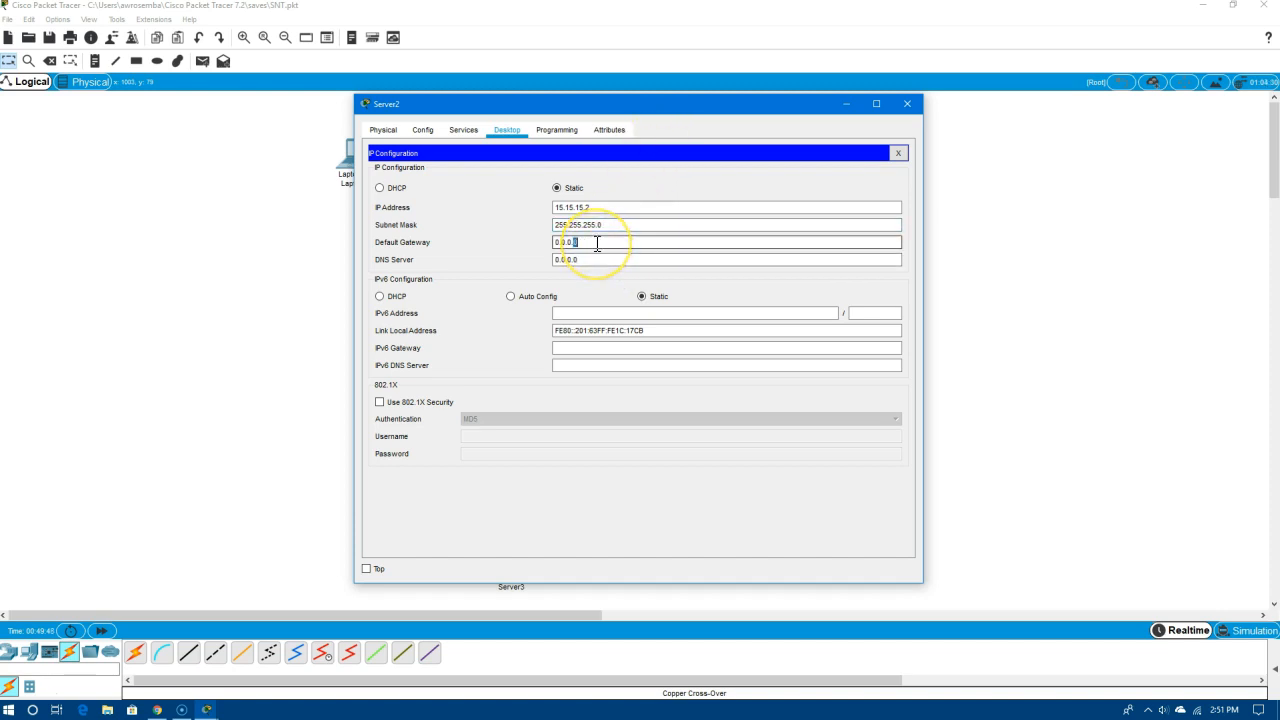
pyautogui.click(597, 243)
pyautogui.write('15.15.15.1')
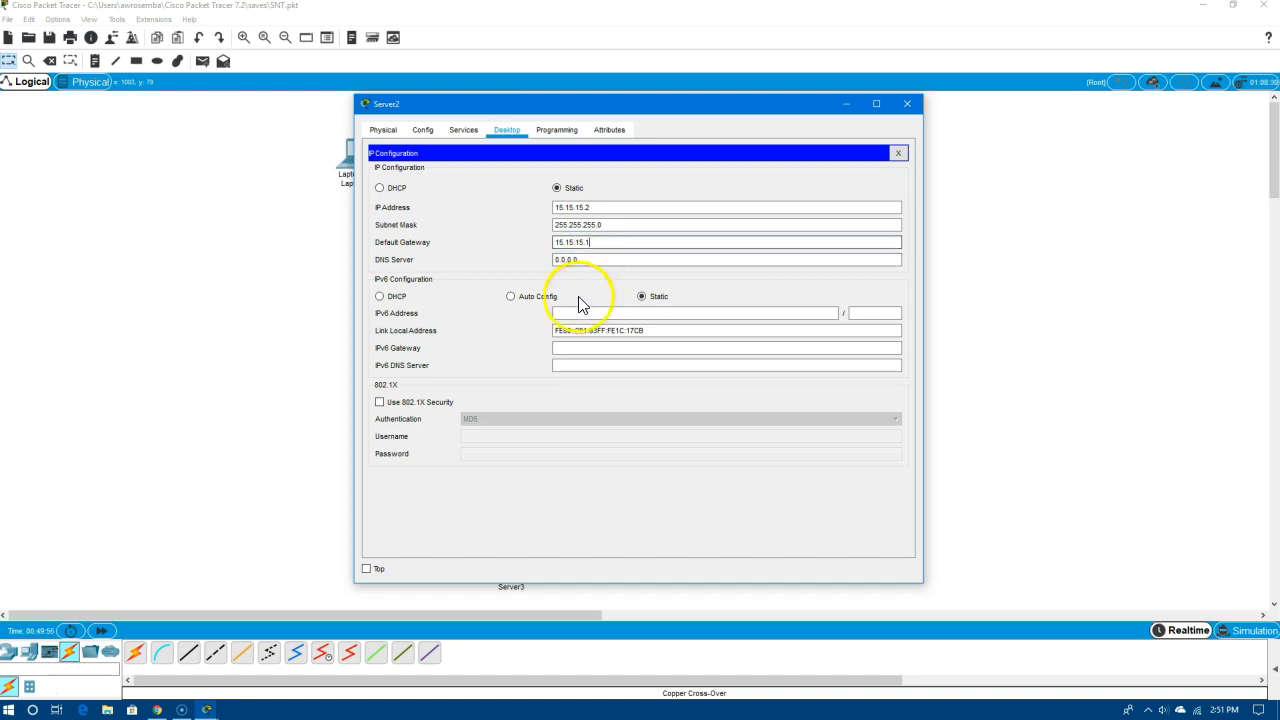
pyautogui.click(582, 261)
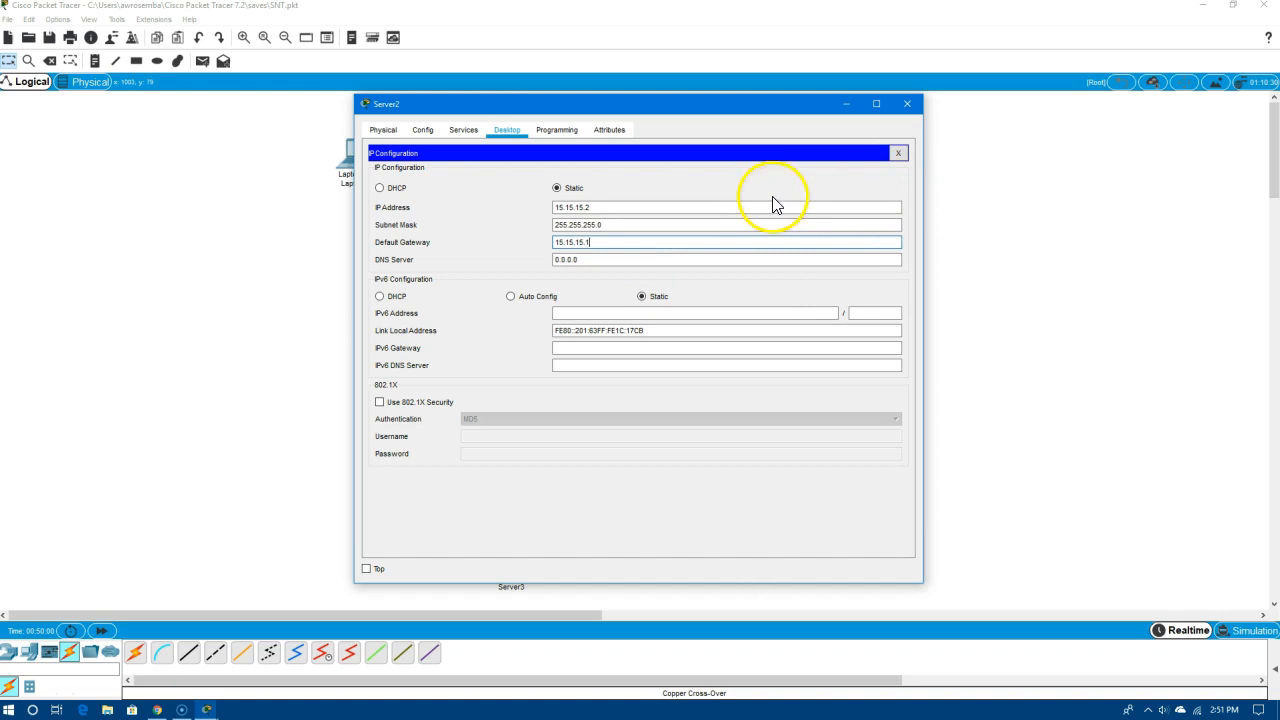
pyautogui.click(908, 108)
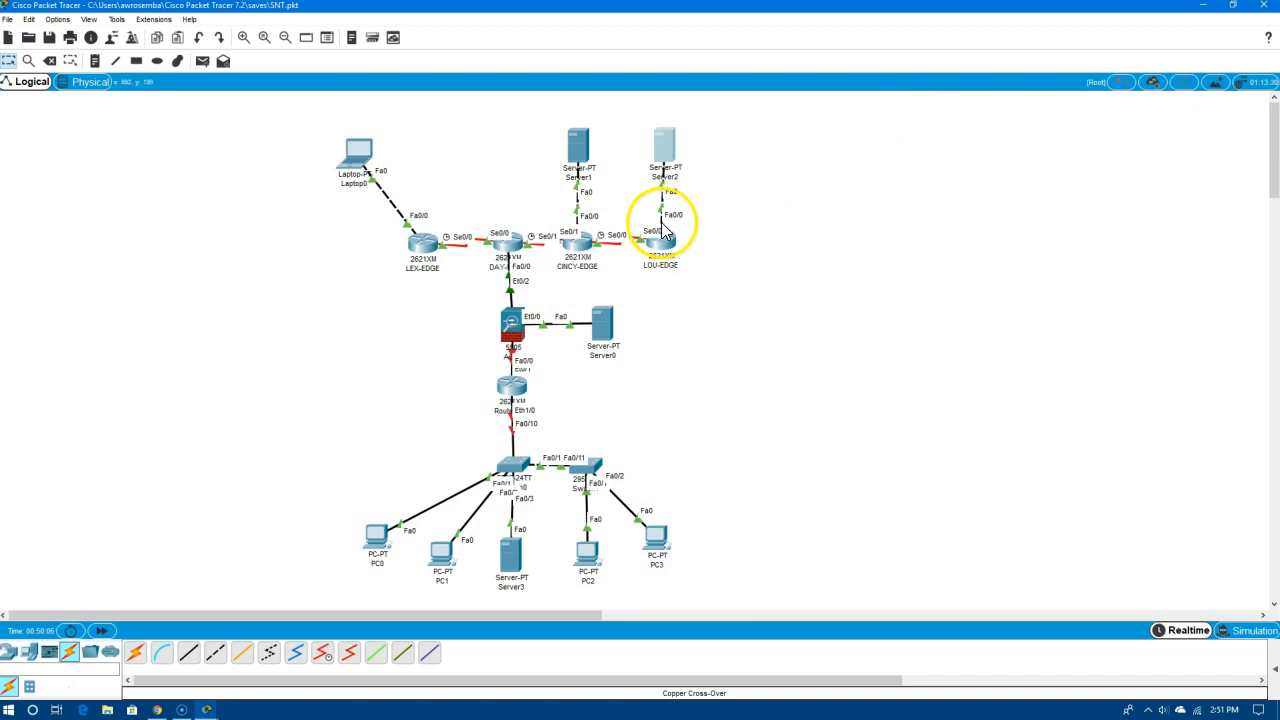
# Check Server2's IP settings by running ipconfig /all in its command prompt, and close its window
pyautogui.click(668, 167)
pyautogui.click(657, 160)
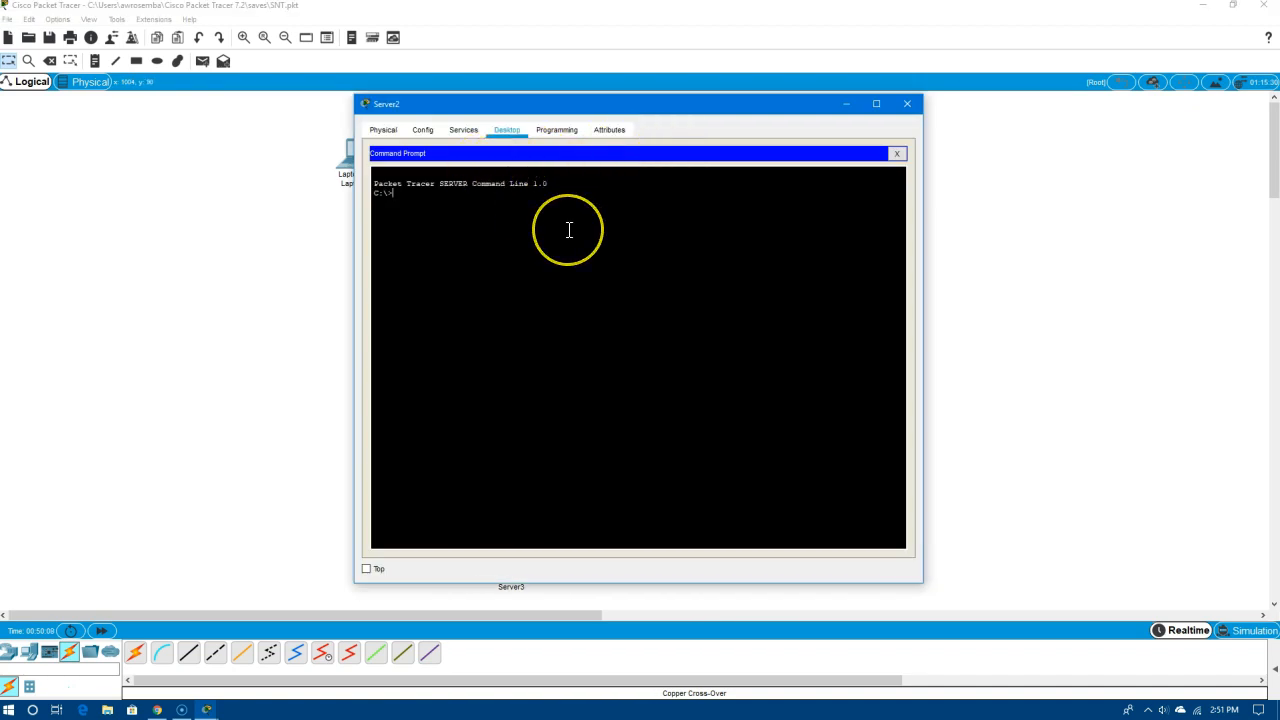
pyautogui.write('i')
pyautogui.press('BackSpace')
pyautogui.write('ipconfig /all')
pyautogui.press('Return')
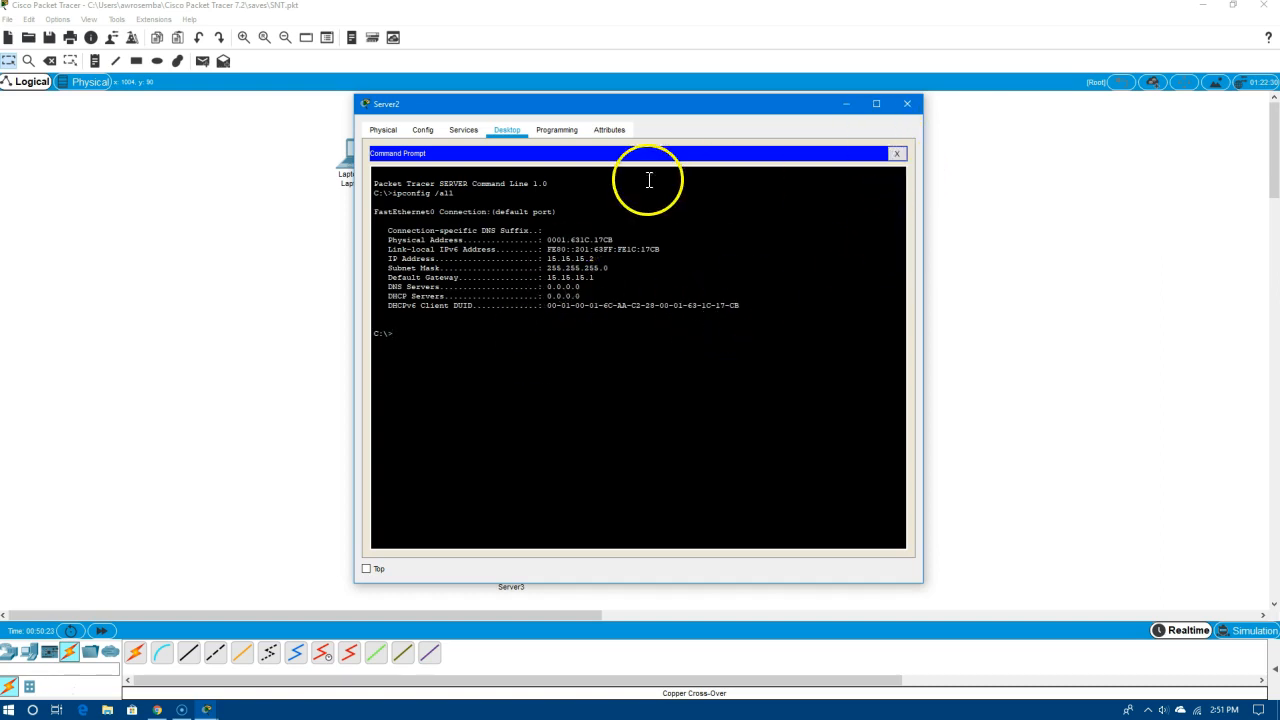
pyautogui.click(908, 105)
# In Server1's IP configuration, set the static IP address to 12.12.12.2 and the subnet mask to 255.255.255.0
pyautogui.click(580, 150)
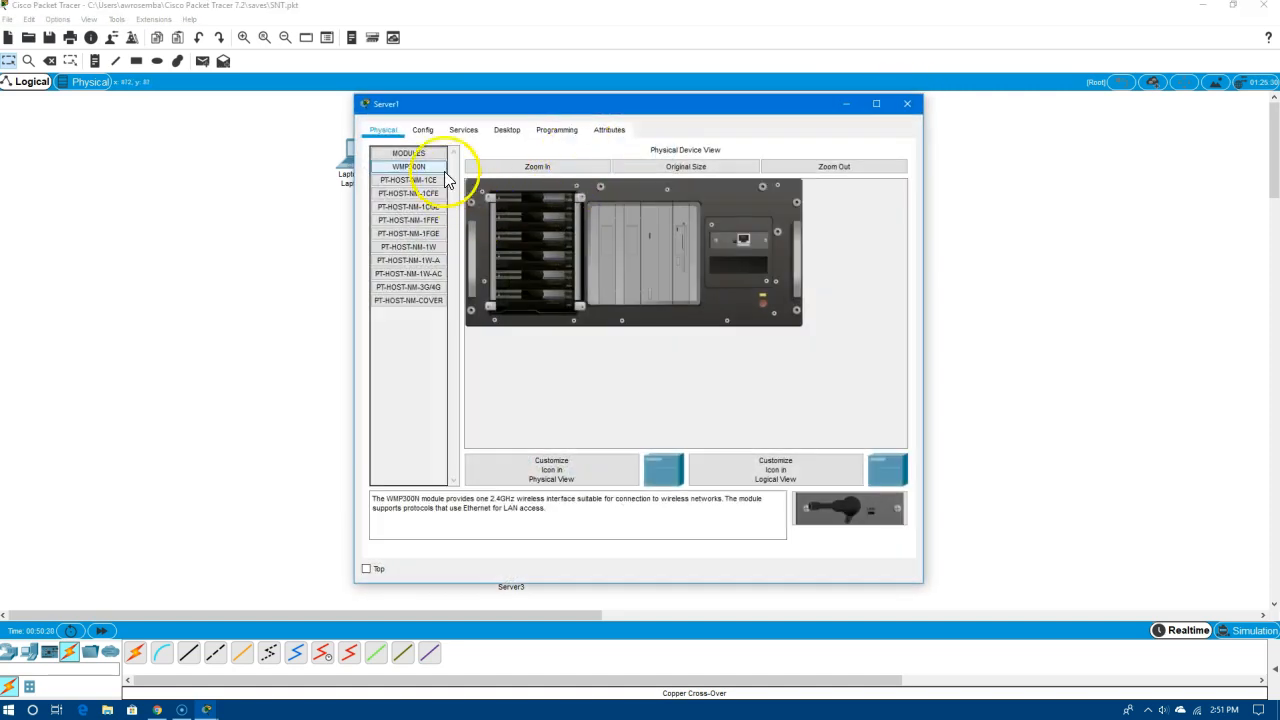
pyautogui.click(507, 130)
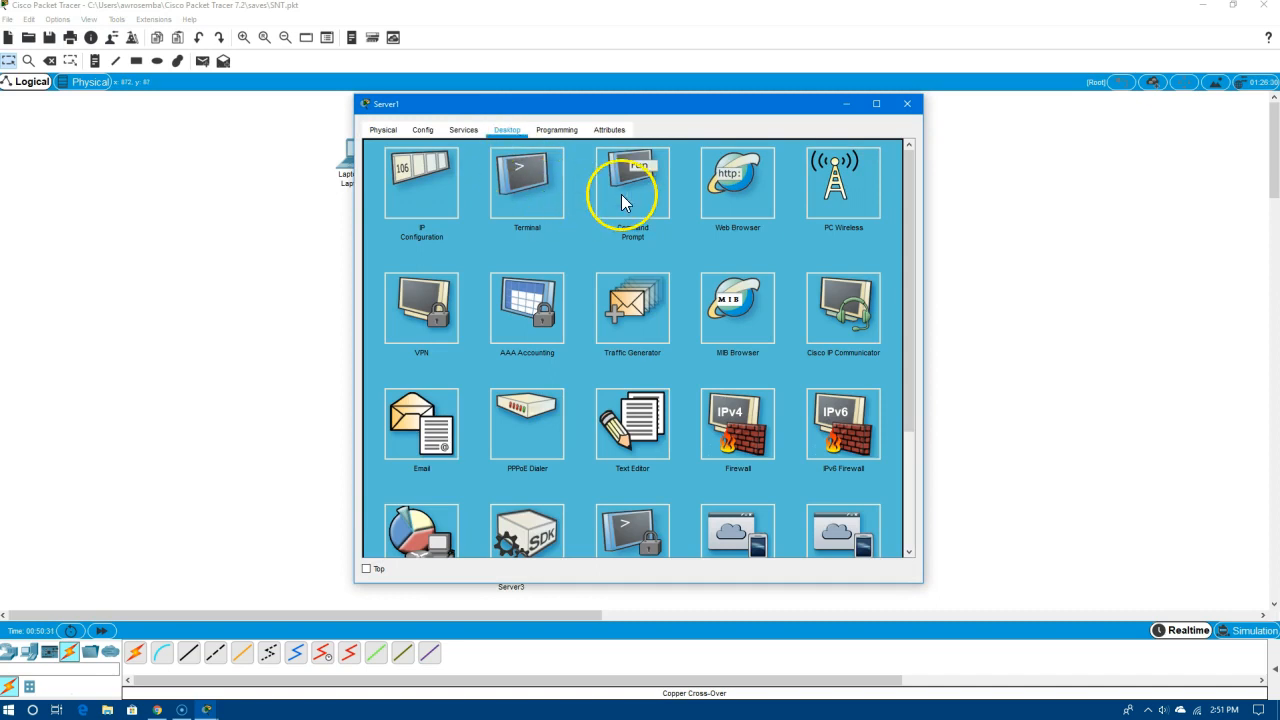
pyautogui.click(428, 195)
pyautogui.click(557, 188)
pyautogui.click(584, 207)
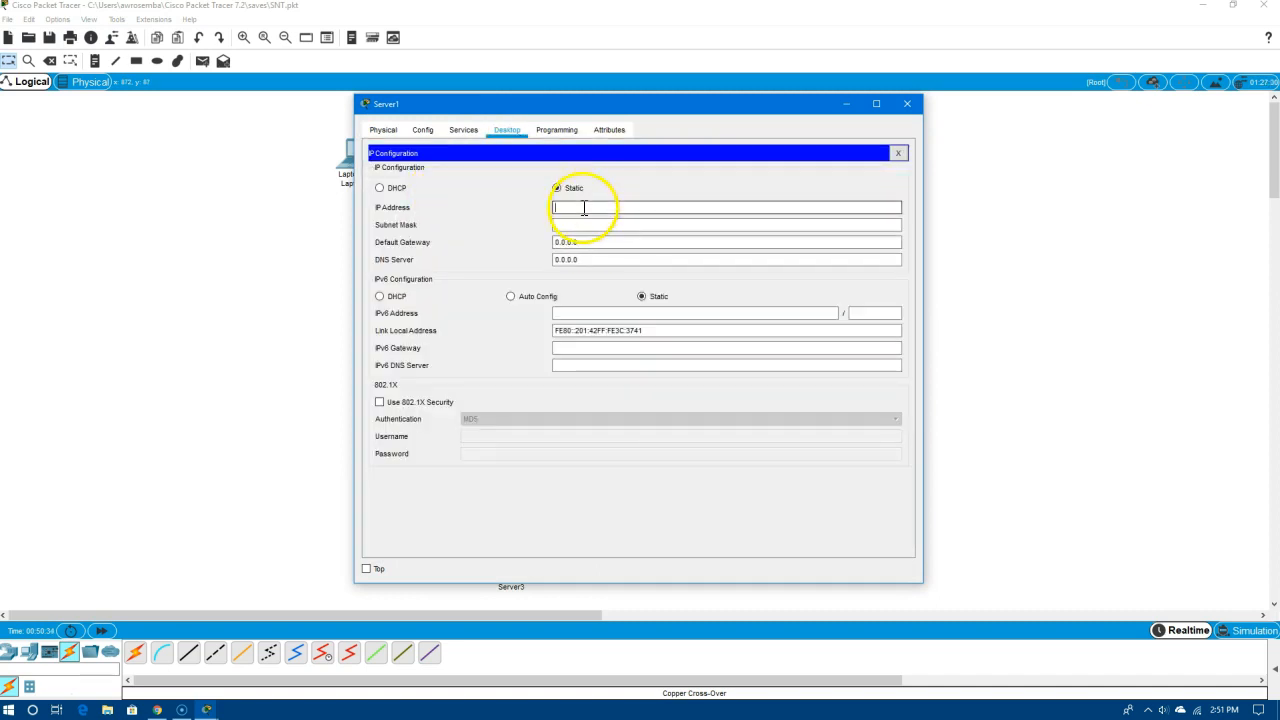
pyautogui.write('12')
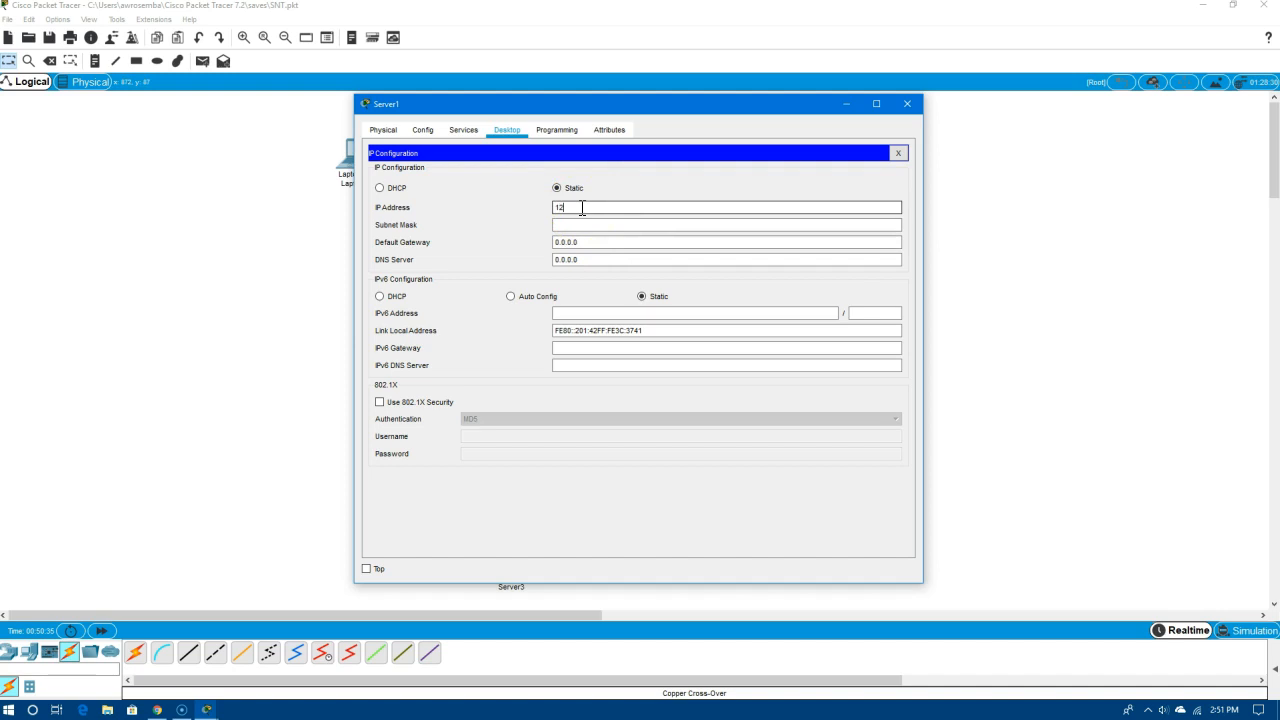
pyautogui.write('.12.12.2')
pyautogui.click(586, 224)
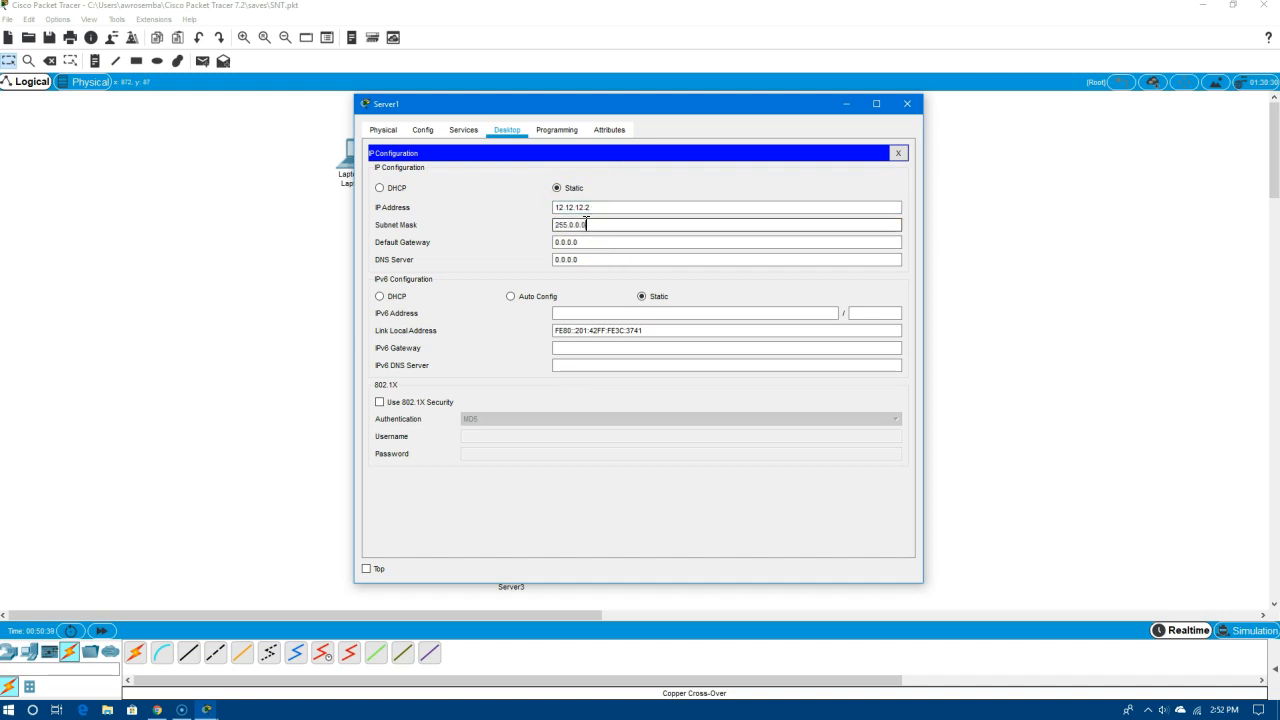
pyautogui.write('255.255.255.0')
# Set Server1's default gateway to 12.12.12.1 and close the IP configuration
pyautogui.click(590, 241)
pyautogui.hotkey('ctrl', 'a')
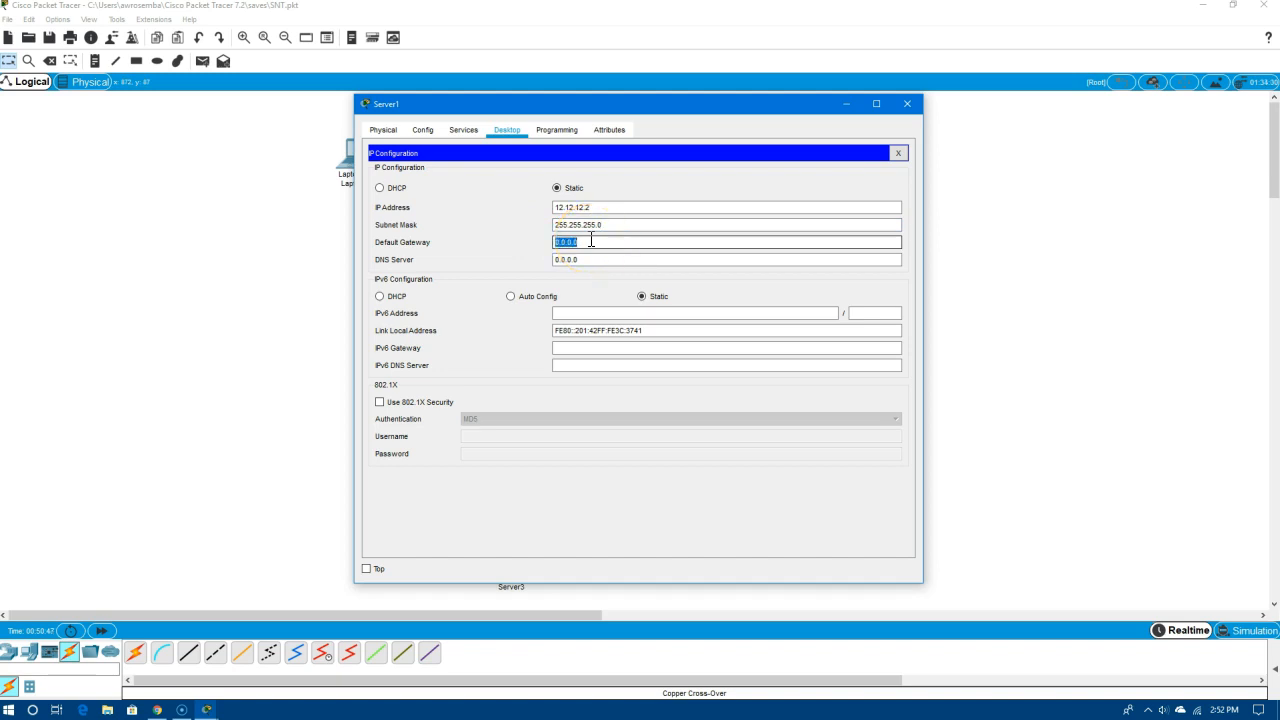
pyautogui.write('12.12.12.1')
pyautogui.click(597, 258)
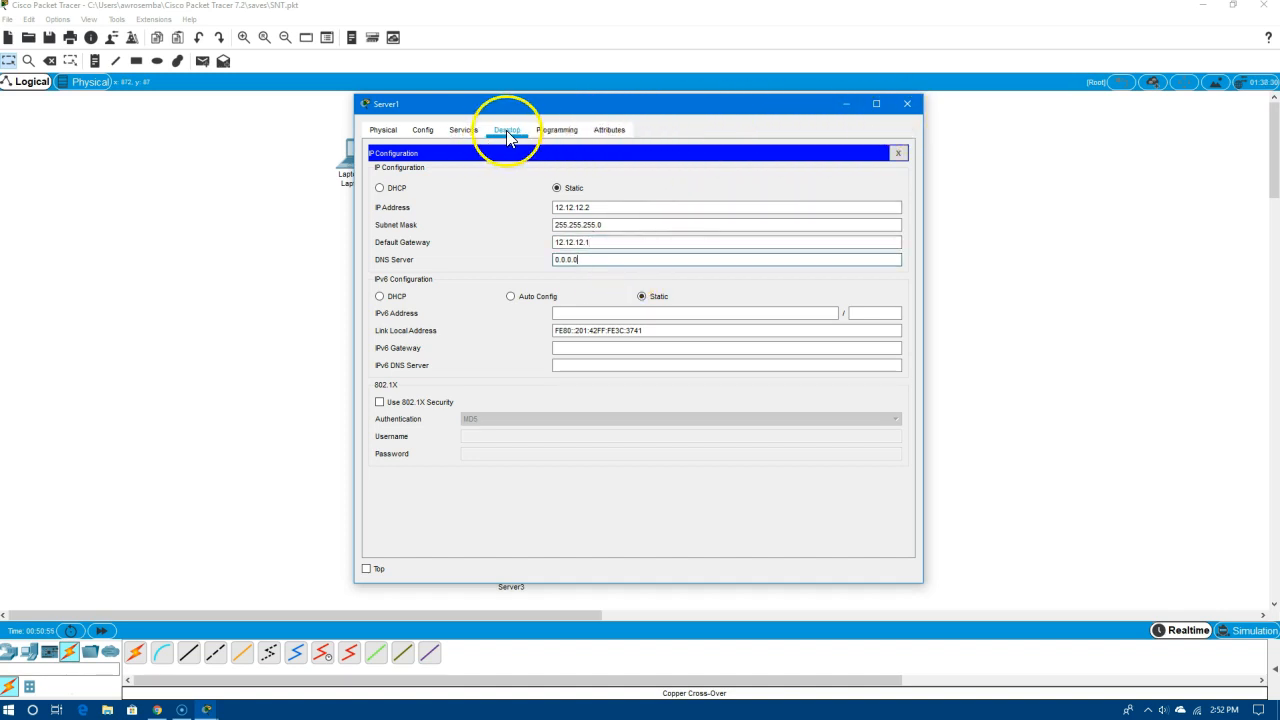
pyautogui.click(897, 153)
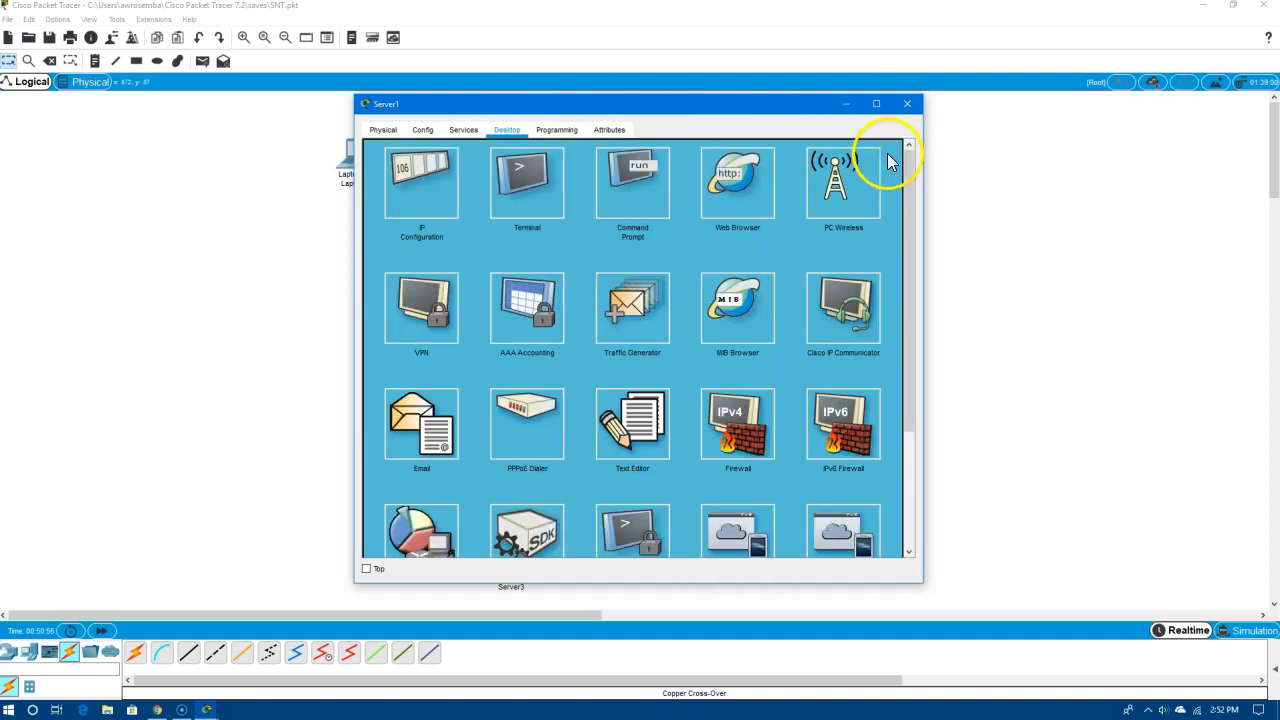
# Check Server1's IP settings by running ipconfig /all in its command prompt, and close its window
pyautogui.click(630, 203)
pyautogui.write('ip')
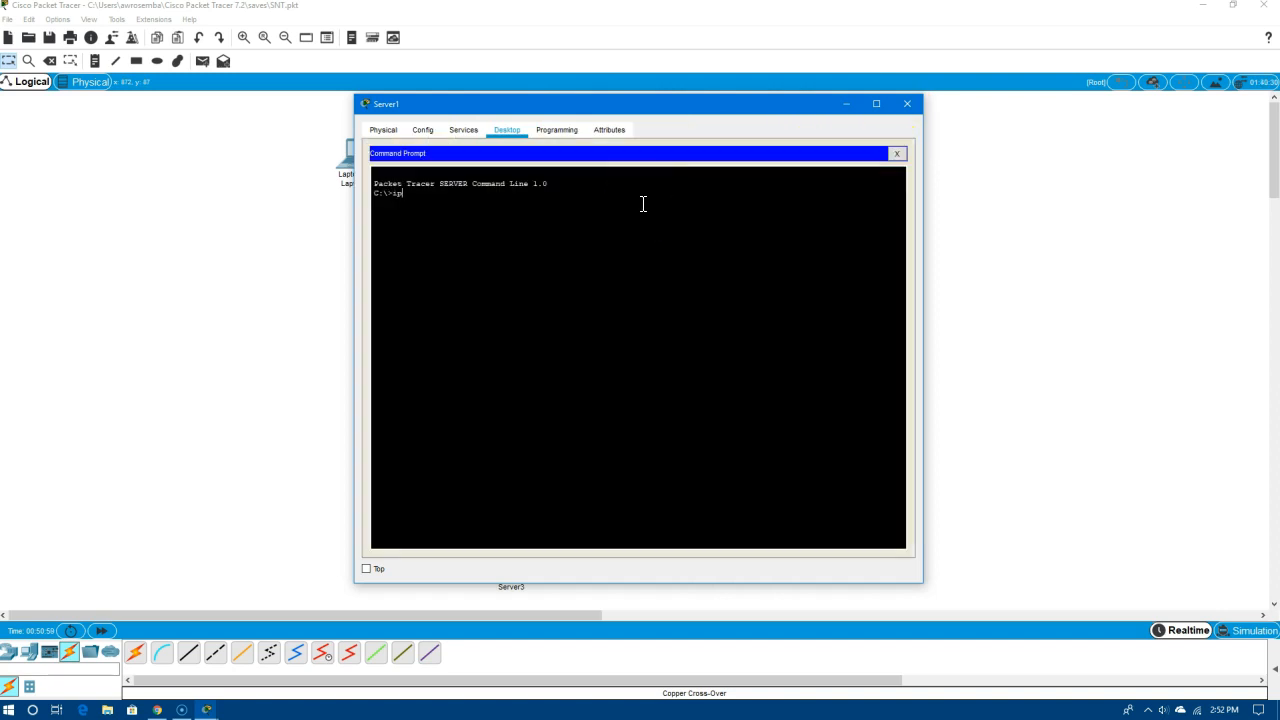
pyautogui.write('config /a;;')
pyautogui.press('Return')
pyautogui.press('Up')
pyautogui.write('ll')
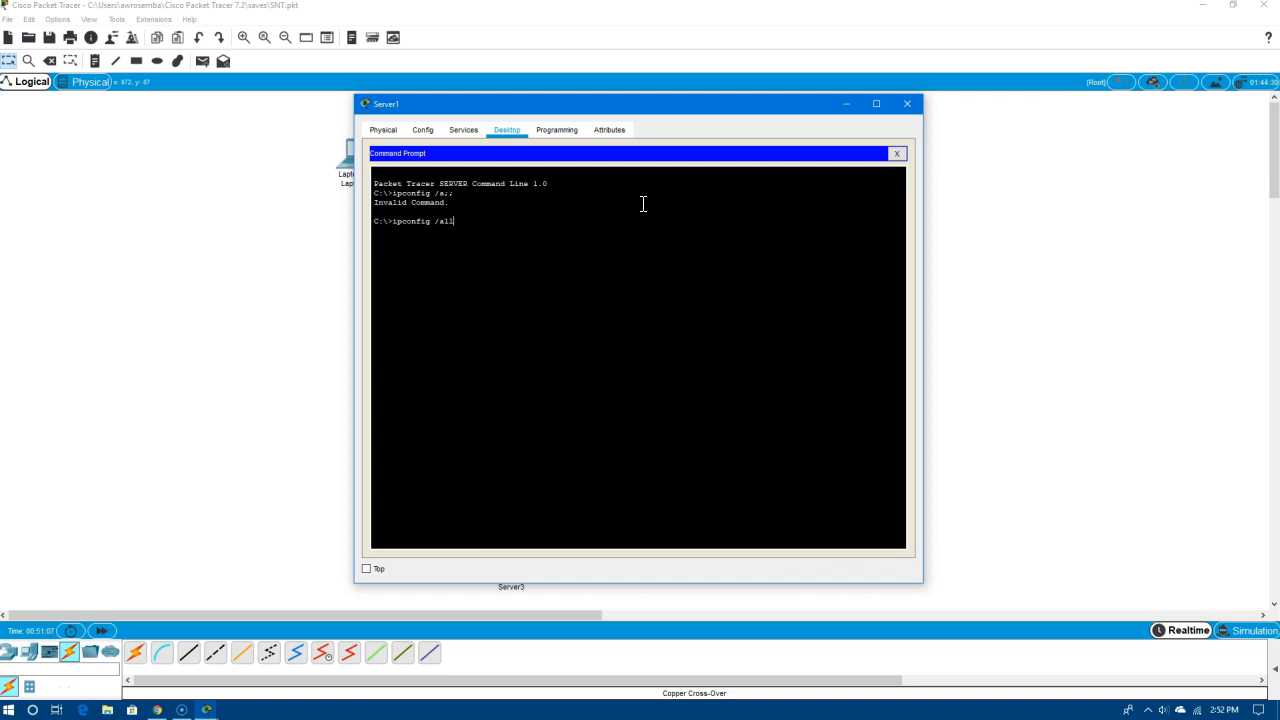
pyautogui.press('Return')
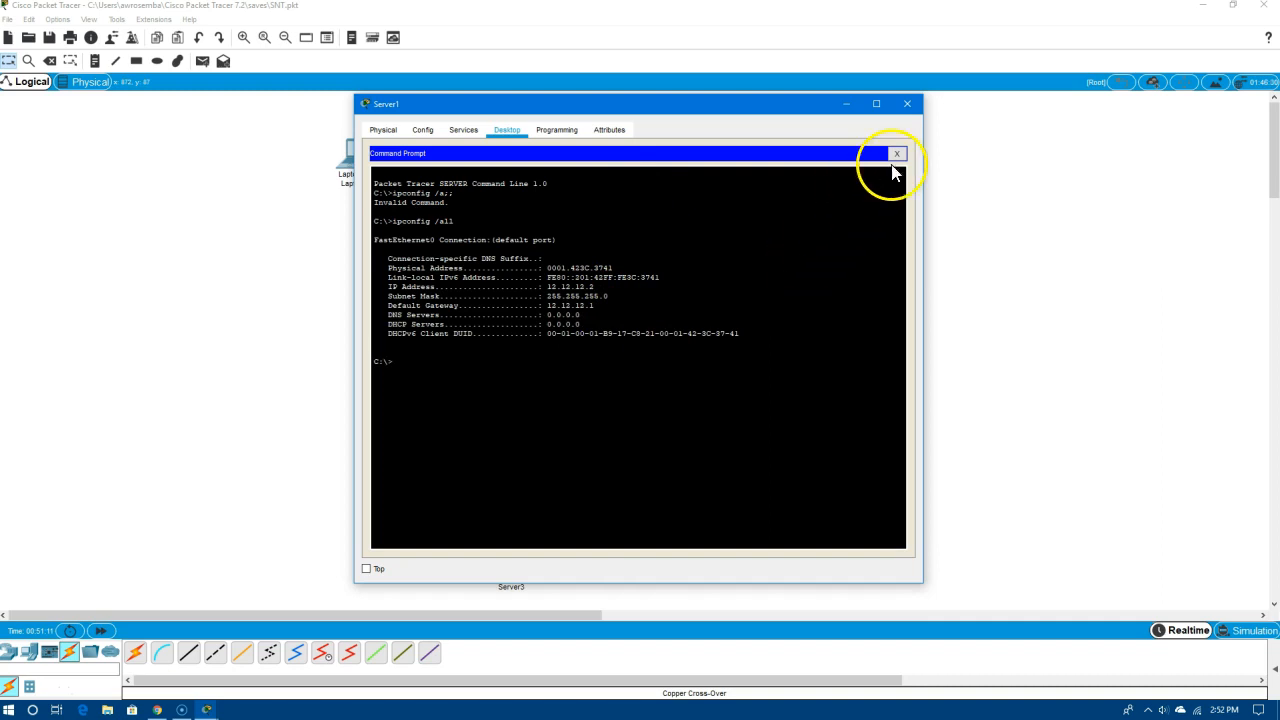
pyautogui.click(907, 103)
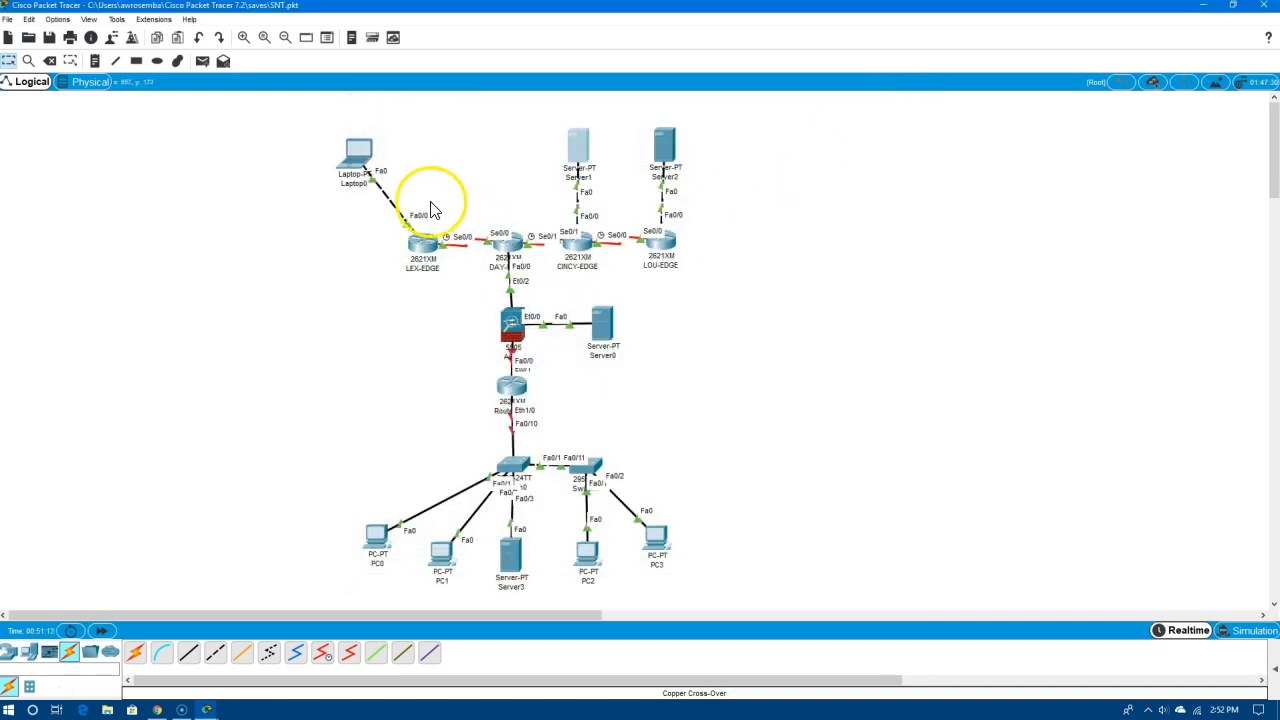
# In Laptop0's IP configuration, set the static IP address to 11.10.10.2 and the subnet mask to 255.255.255.0
pyautogui.click(360, 155)
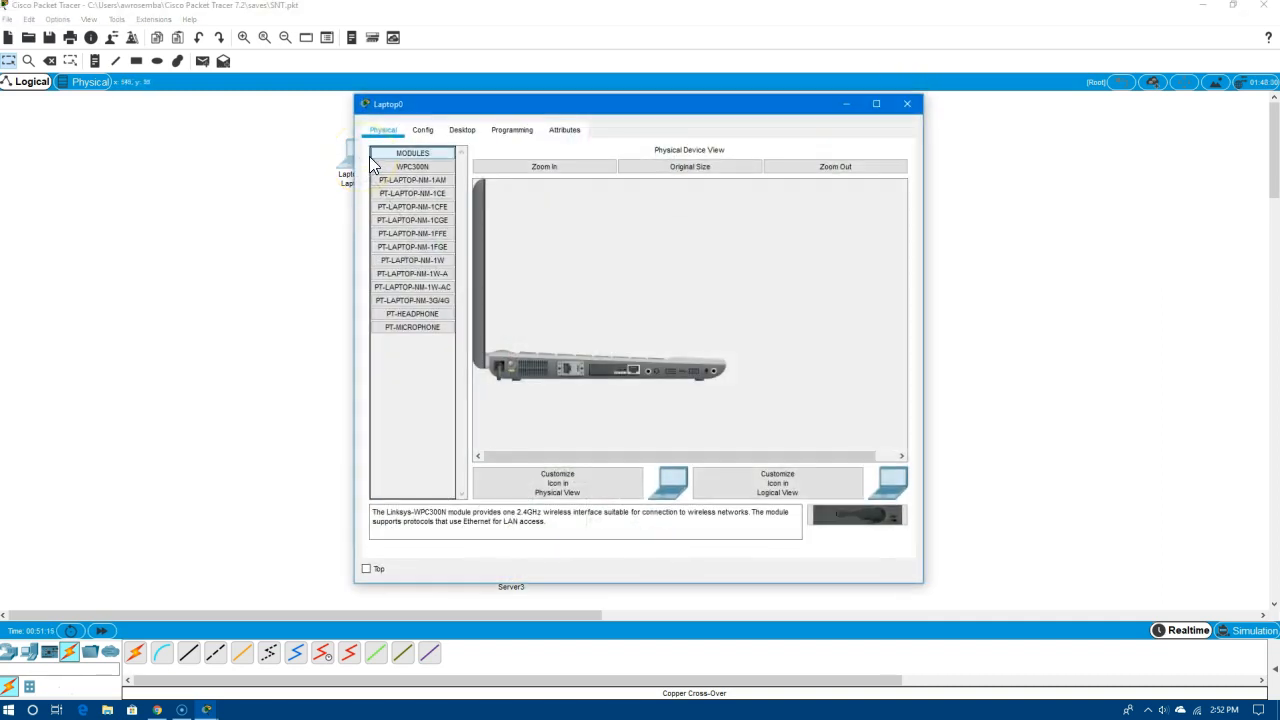
pyautogui.click(462, 130)
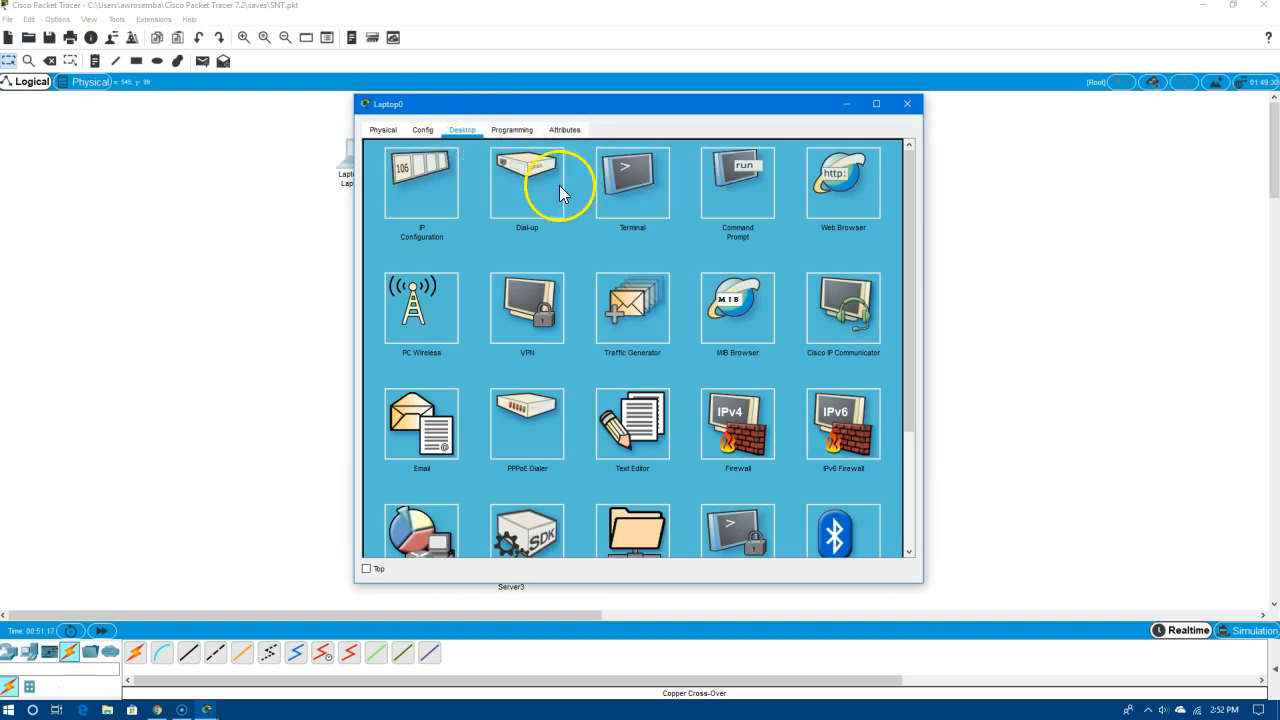
pyautogui.click(431, 187)
pyautogui.click(580, 221)
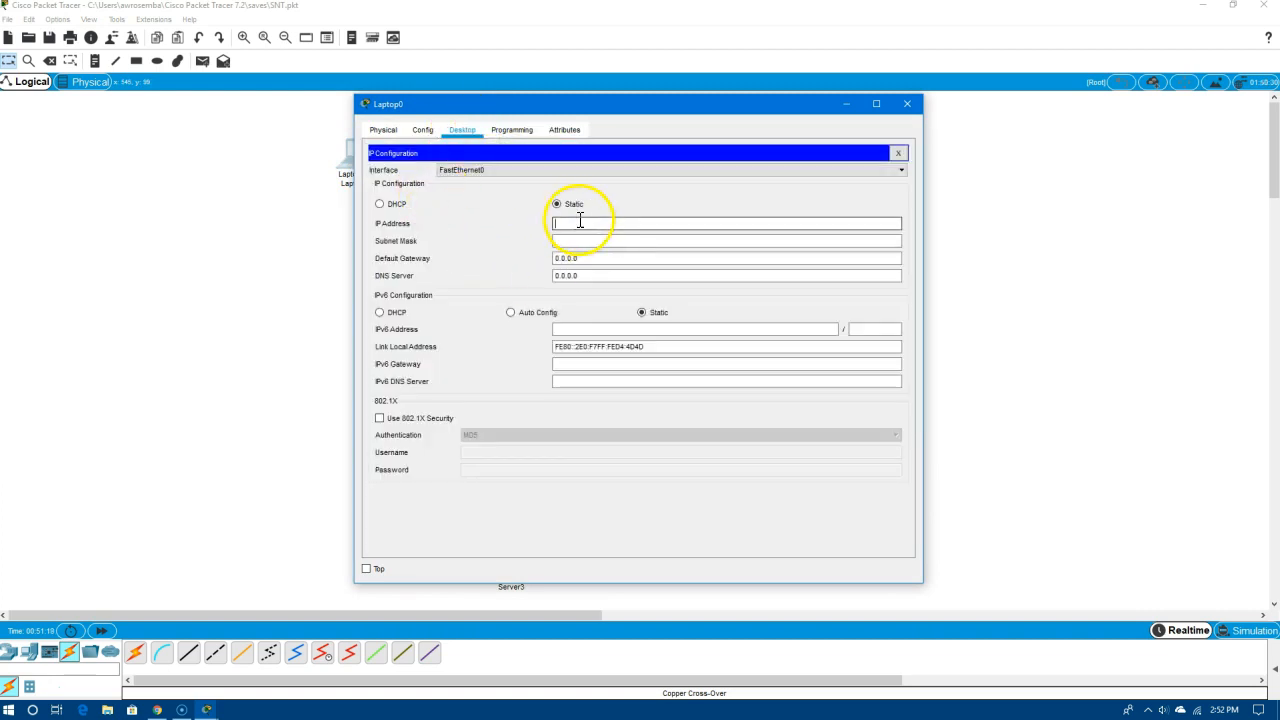
pyautogui.write('11.10.')
pyautogui.write('10.0')
pyautogui.click(613, 240)
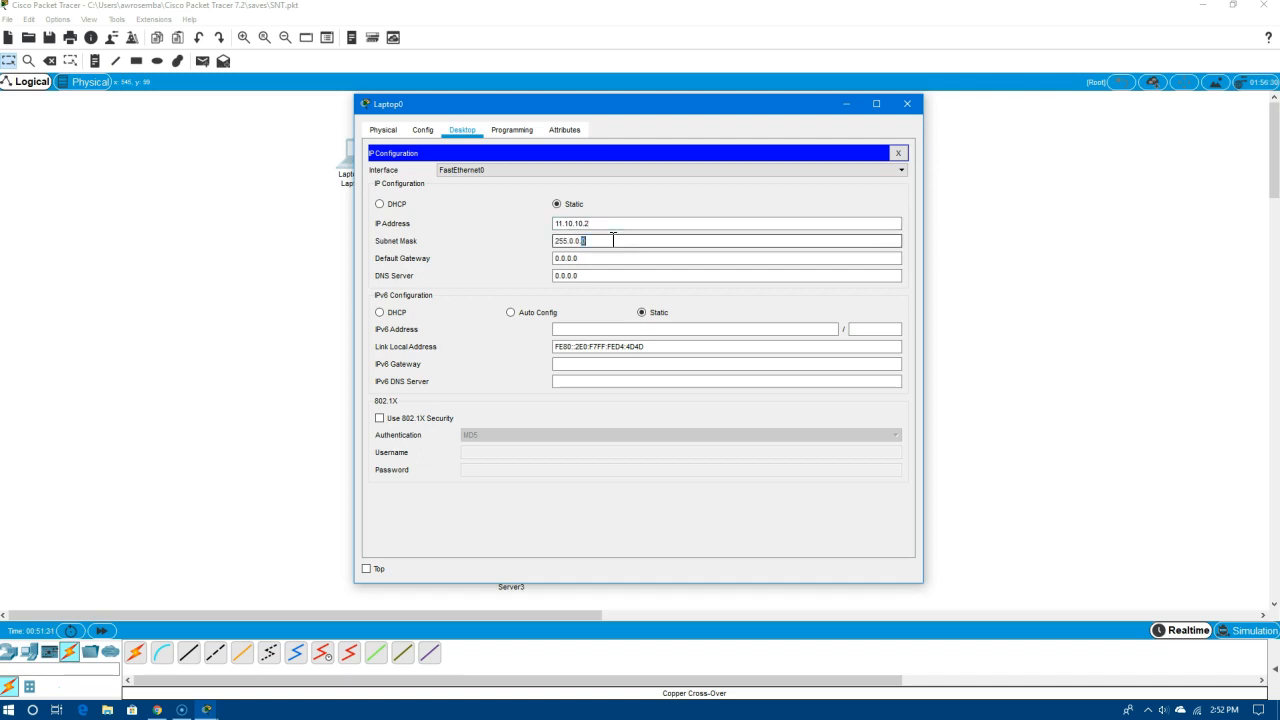
pyautogui.write('255.255.255.0')
# Set Laptop0's default gateway to 11.10.10.1 and close the IP configuration
pyautogui.click(600, 258)
pyautogui.tripleClick(597, 258)
pyautogui.write('11')
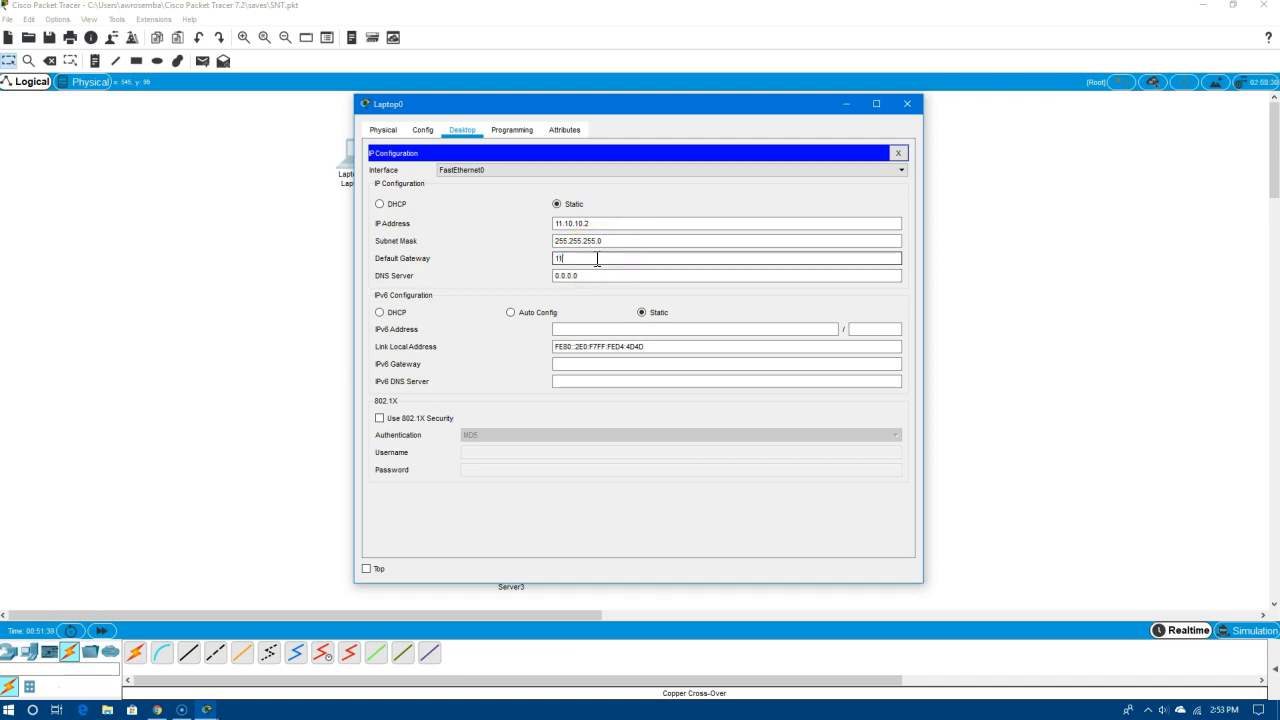
pyautogui.write('.10.10.10.10.1')
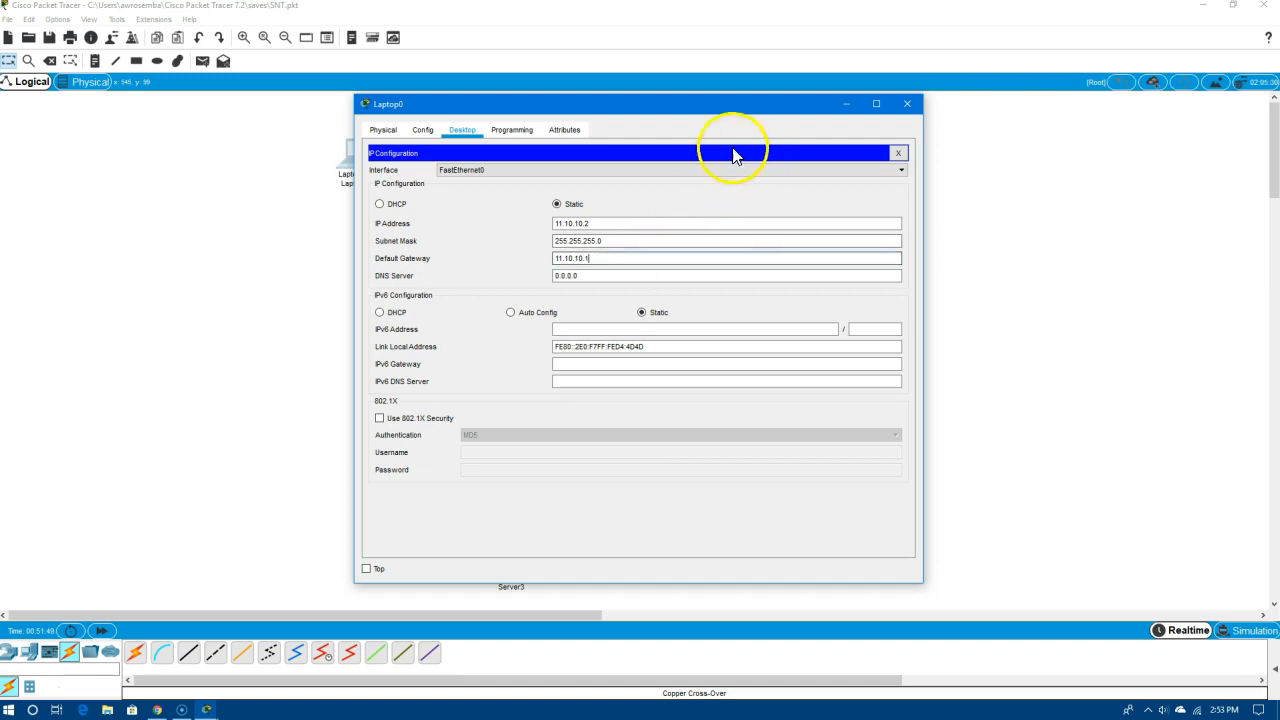
pyautogui.click(898, 153)
# Check Laptop0's IP settings by running ipconfig /all in its command prompt, and close its window
pyautogui.click(620, 215)
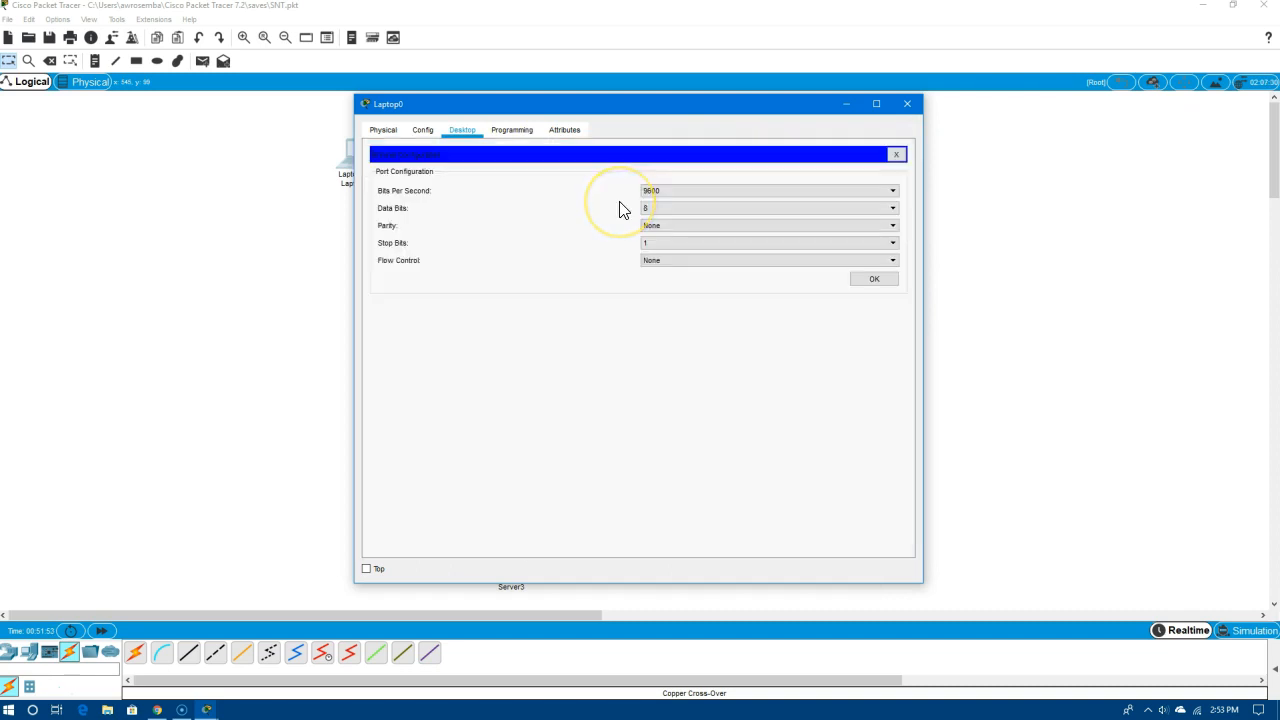
pyautogui.click(896, 156)
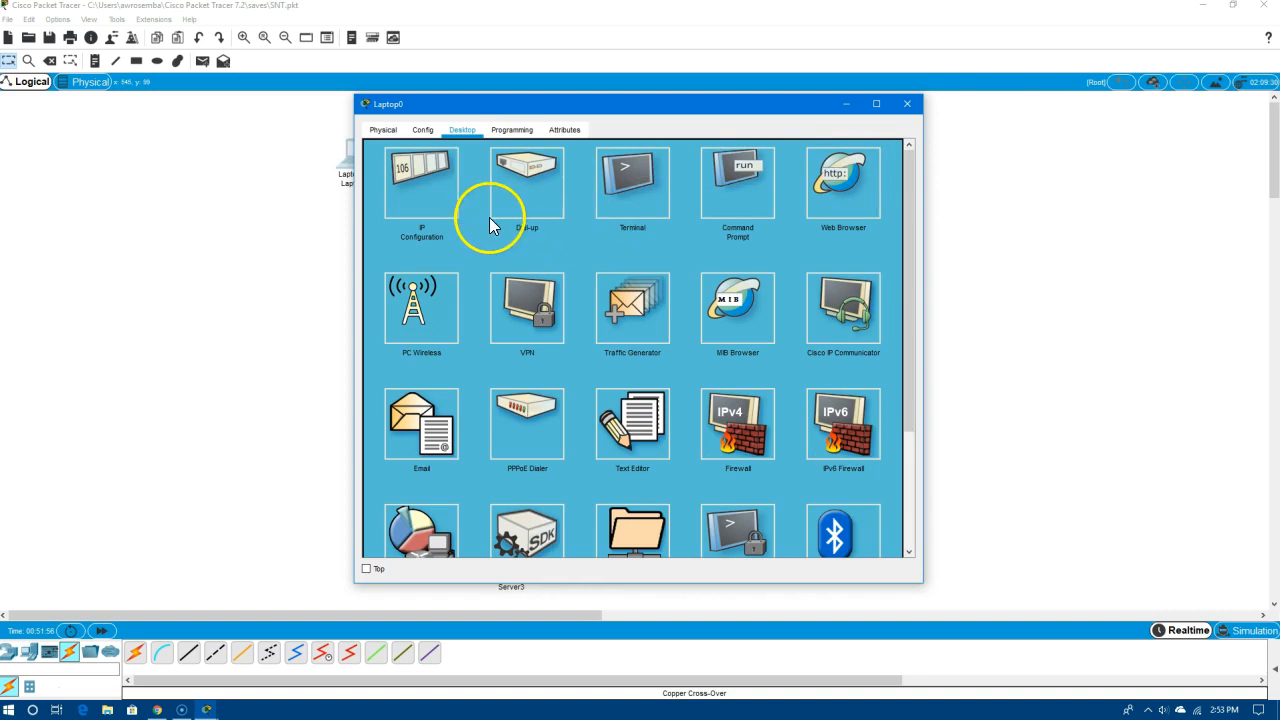
pyautogui.click(718, 205)
pyautogui.write('ipconfig /a;;')
pyautogui.press('Return')
pyautogui.press('Up')
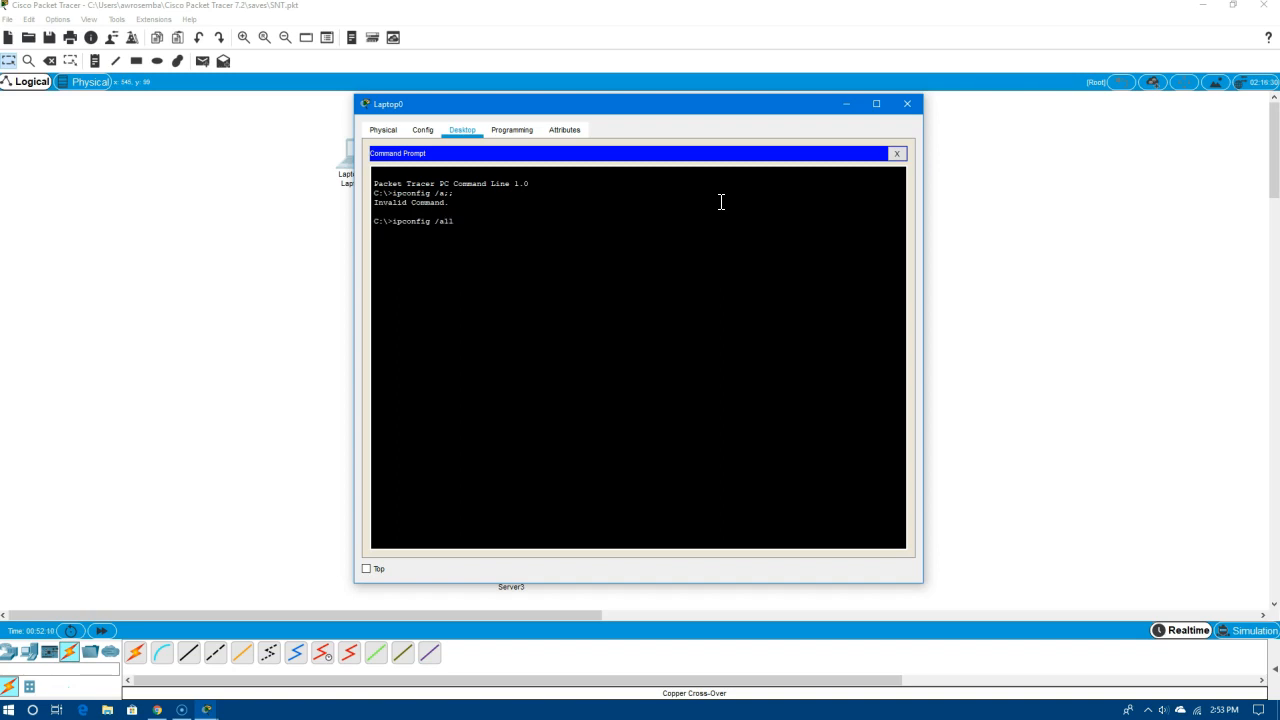
pyautogui.press('Return')
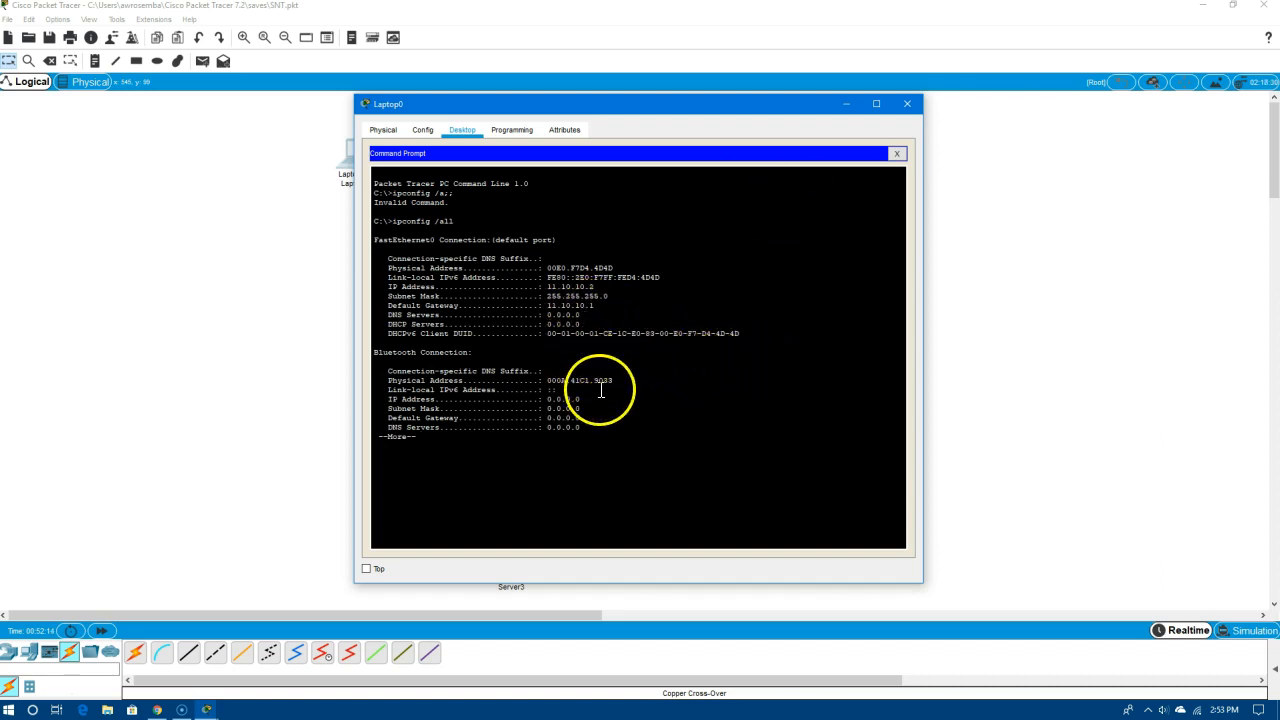
pyautogui.click(911, 105)
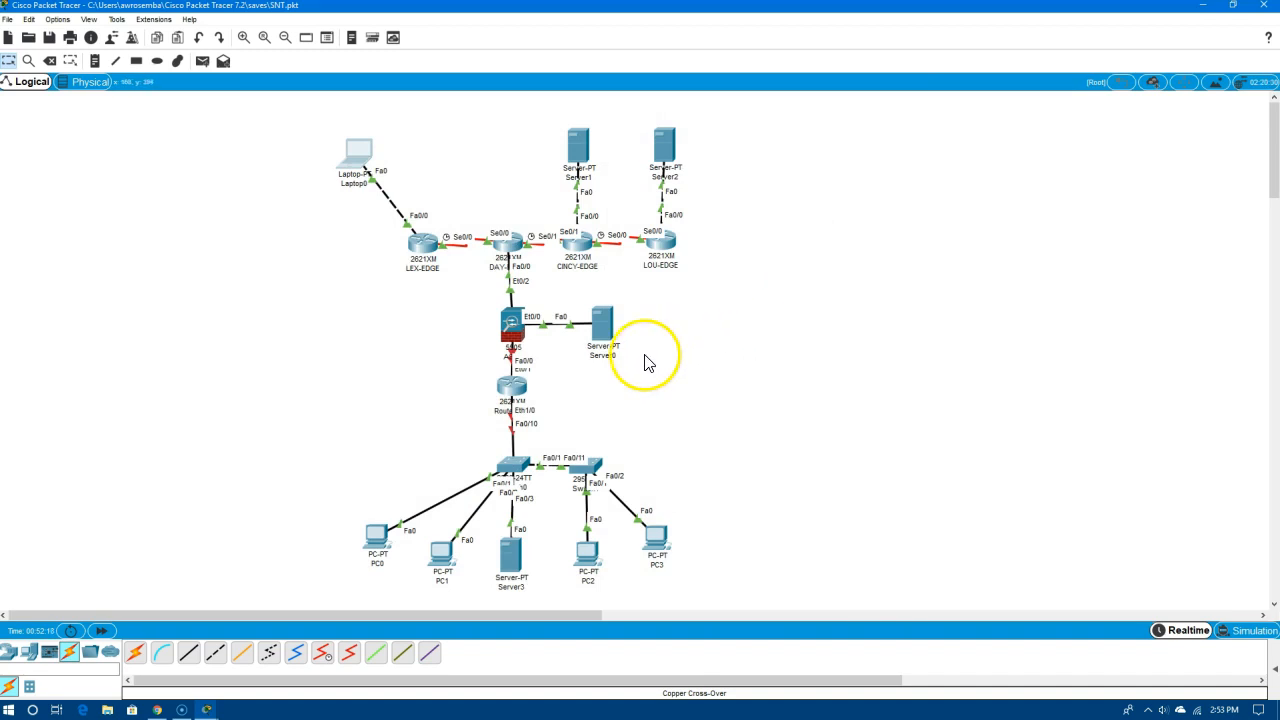
# Ping the gateway 11.10.10.1 from Laptop0's command prompt and close its window
pyautogui.click(358, 160)
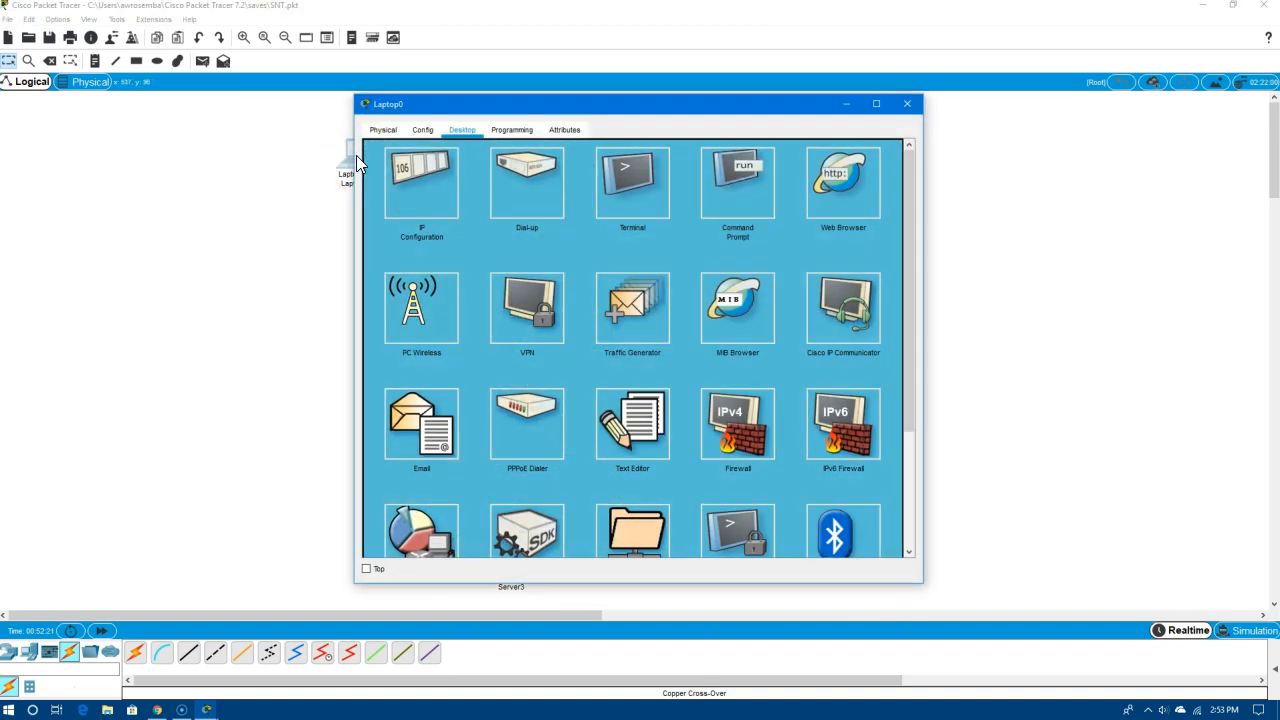
pyautogui.click(716, 206)
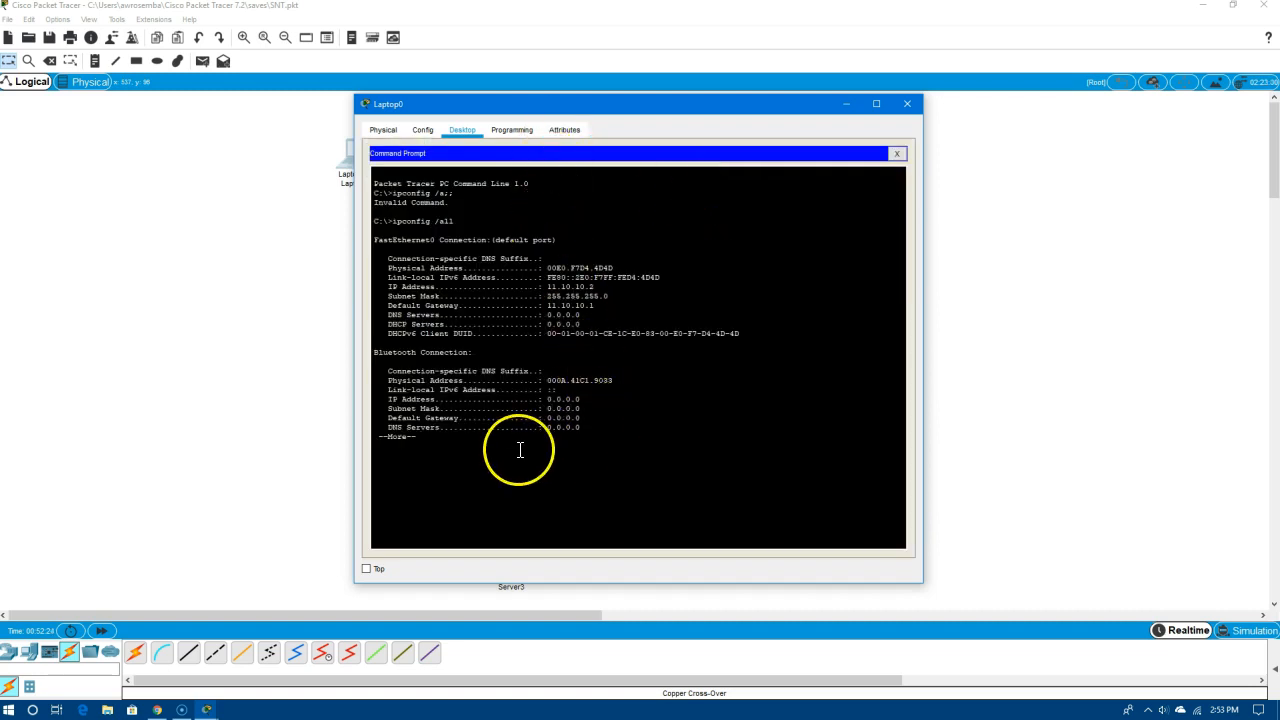
pyautogui.press('space')
pyautogui.write('ping 11')
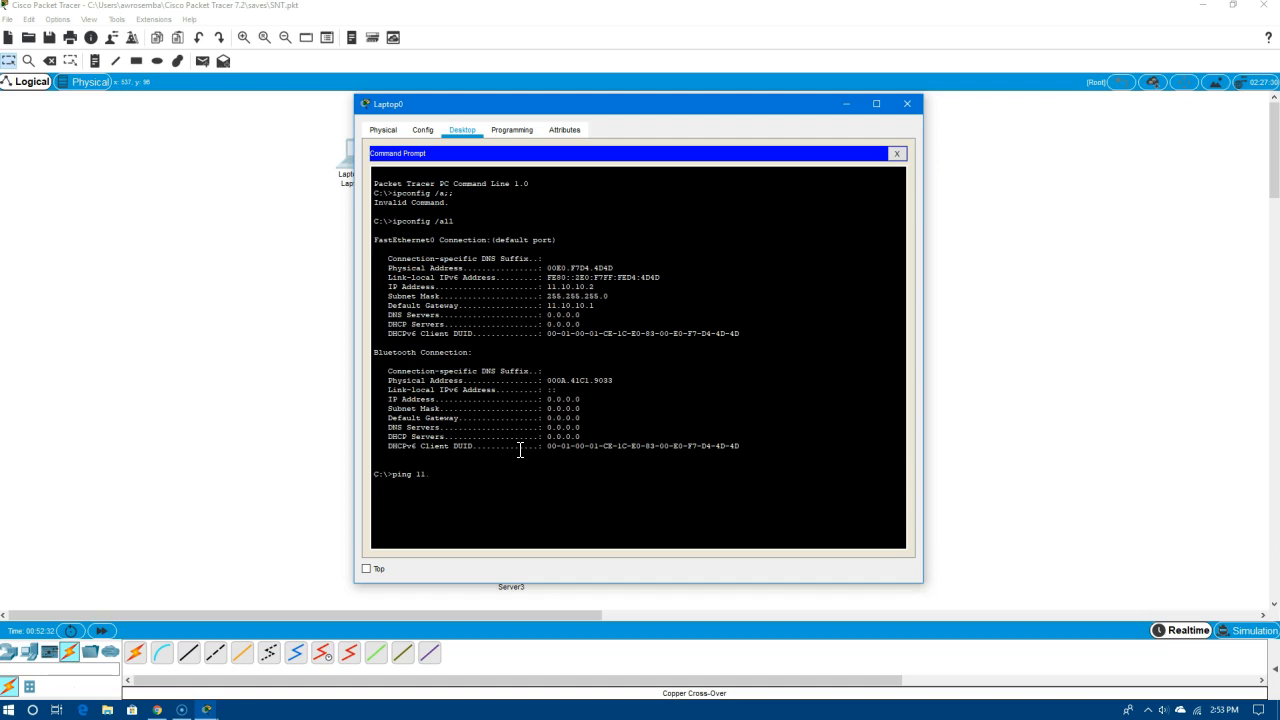
pyautogui.write('.10.10.1')
pyautogui.press('Return')
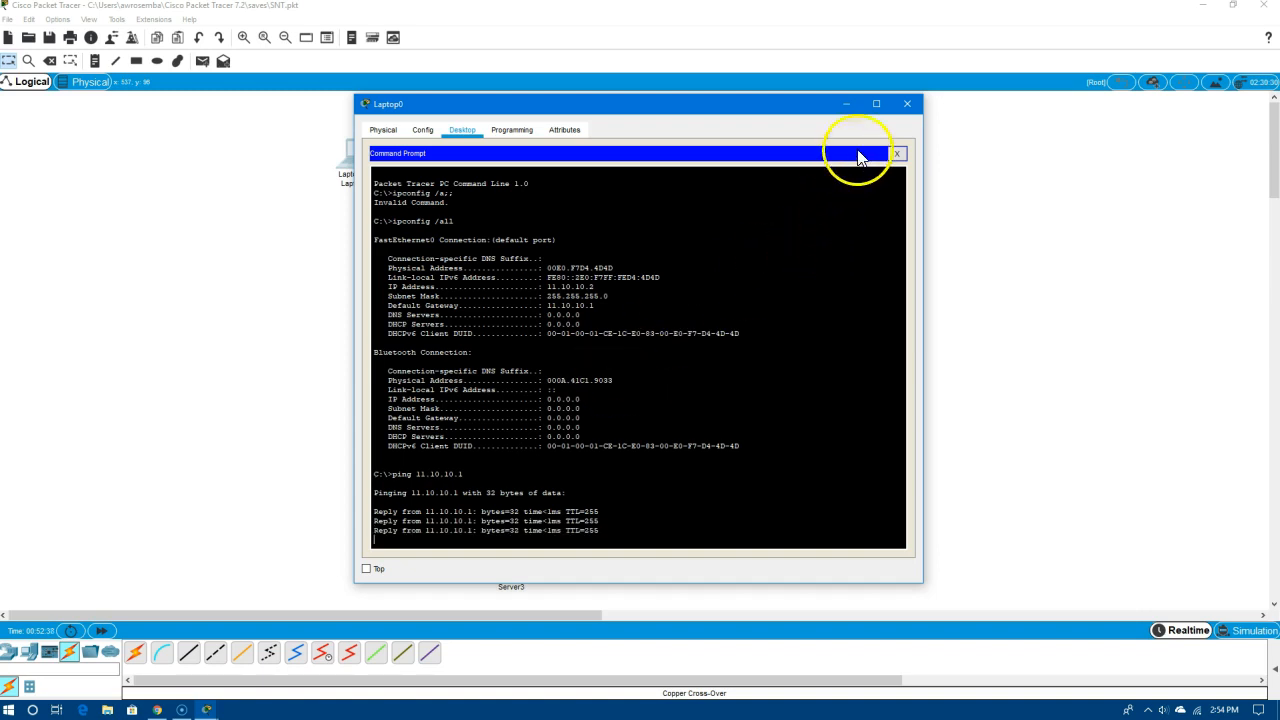
pyautogui.click(907, 104)
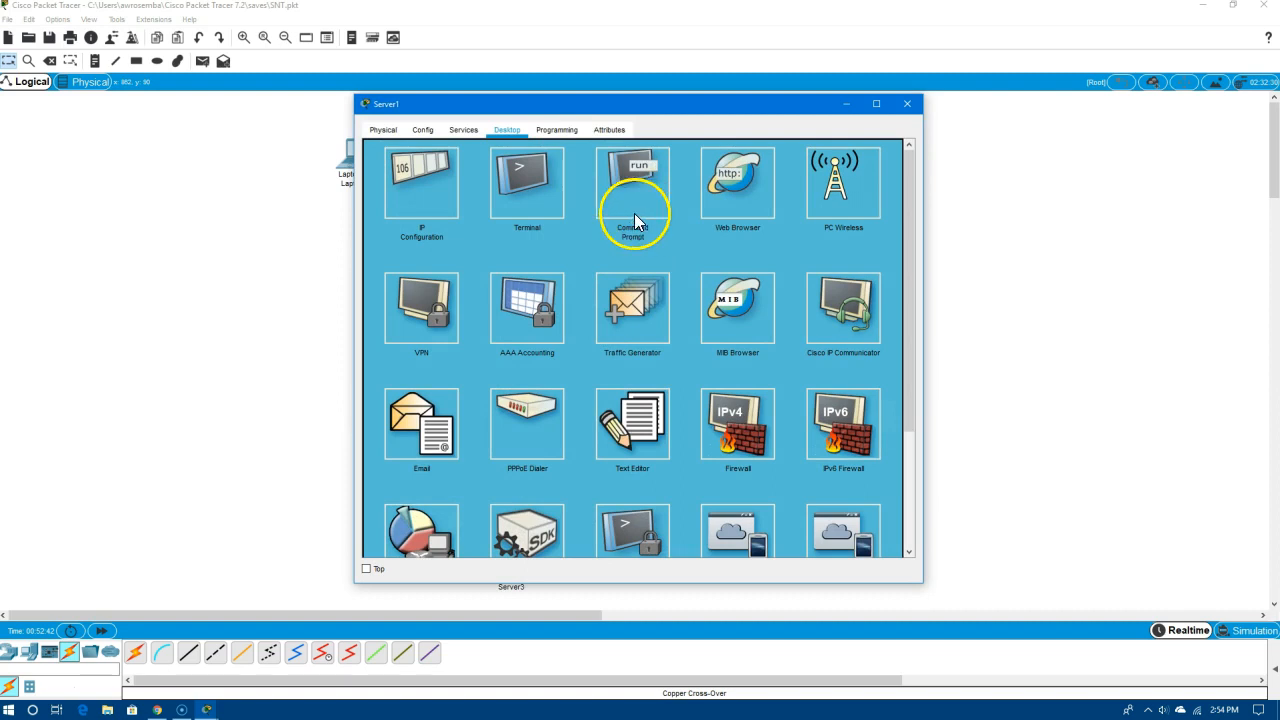
# Ping the gateway 12.12.12.1 from Server1's command prompt and close its window
pyautogui.click(634, 195)
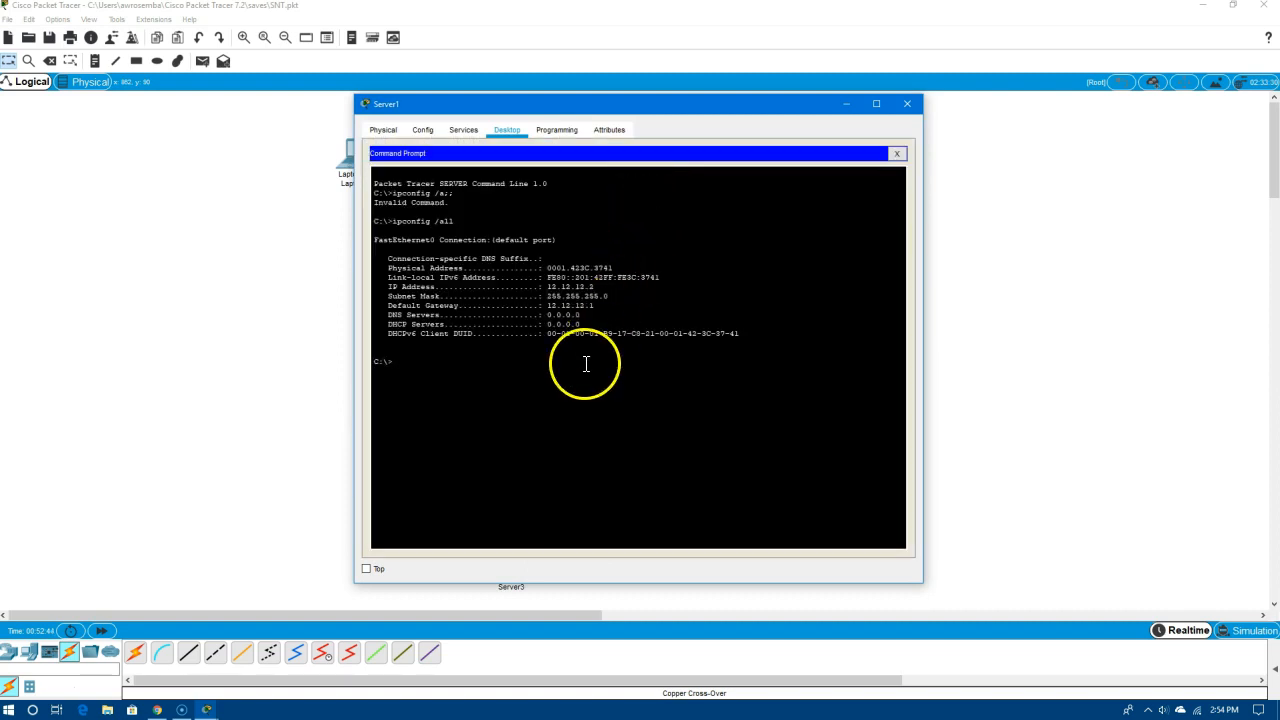
pyautogui.write('ping 12.12.12.1')
pyautogui.press('Return')
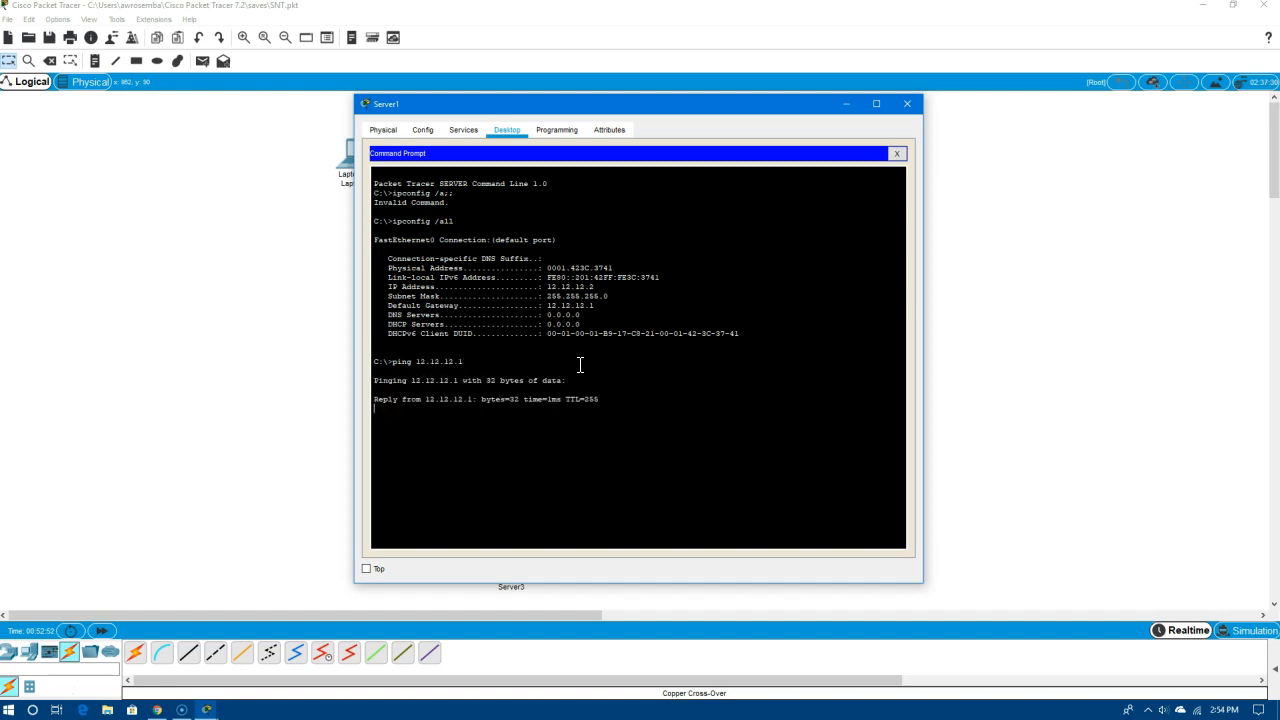
pyautogui.click(908, 105)
# Ping the gateway 15.15.15.1 from Server2's command prompt
pyautogui.click(674, 155)
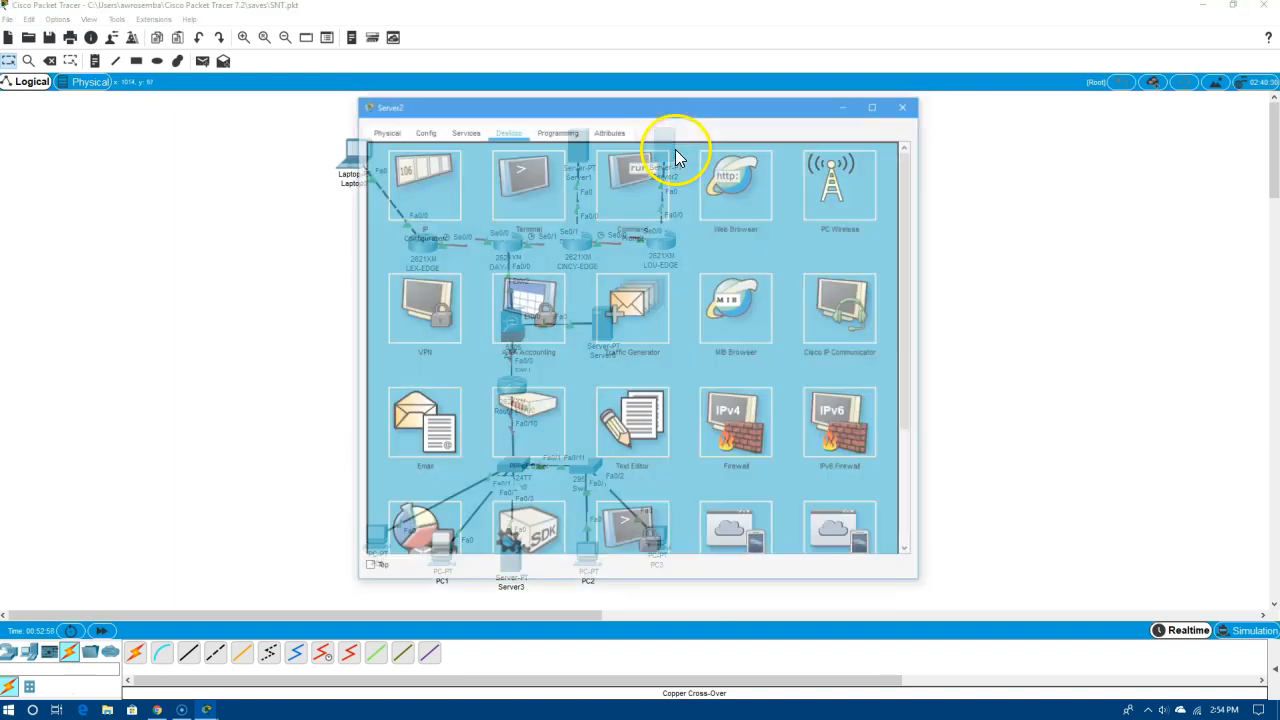
pyautogui.click(665, 200)
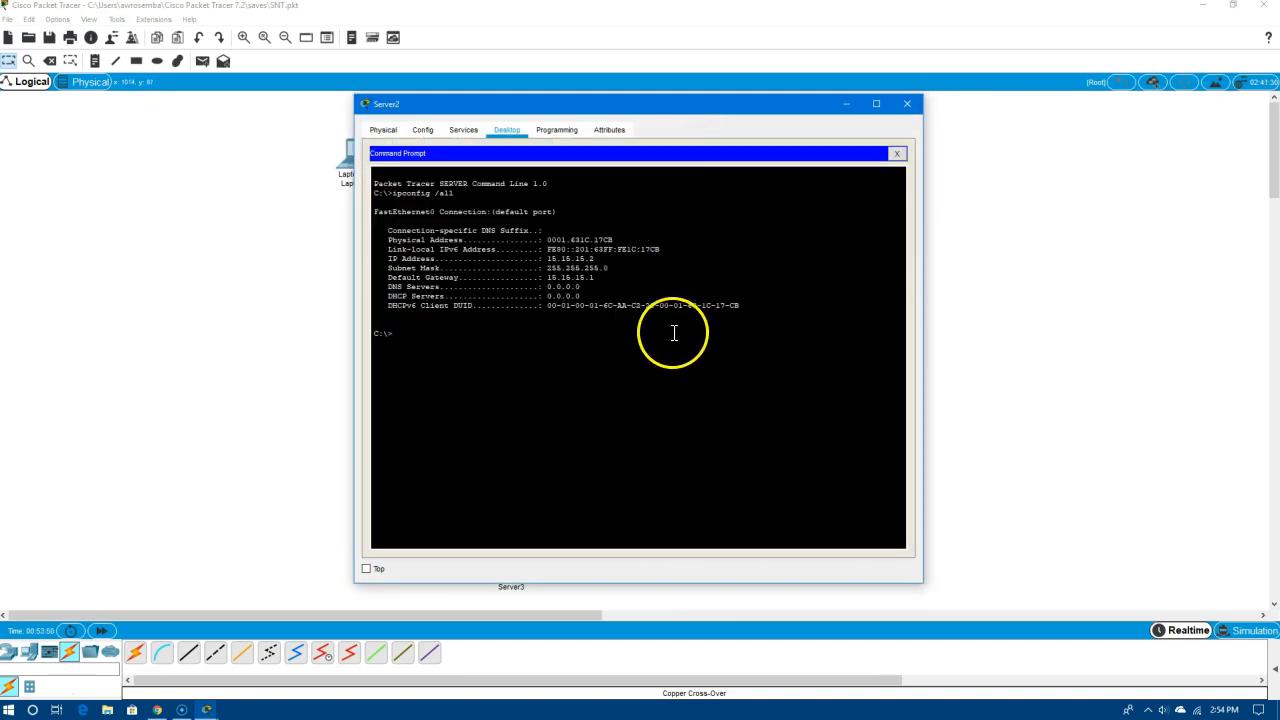
pyautogui.write('ping 15.15.15.1')
pyautogui.press('Return')
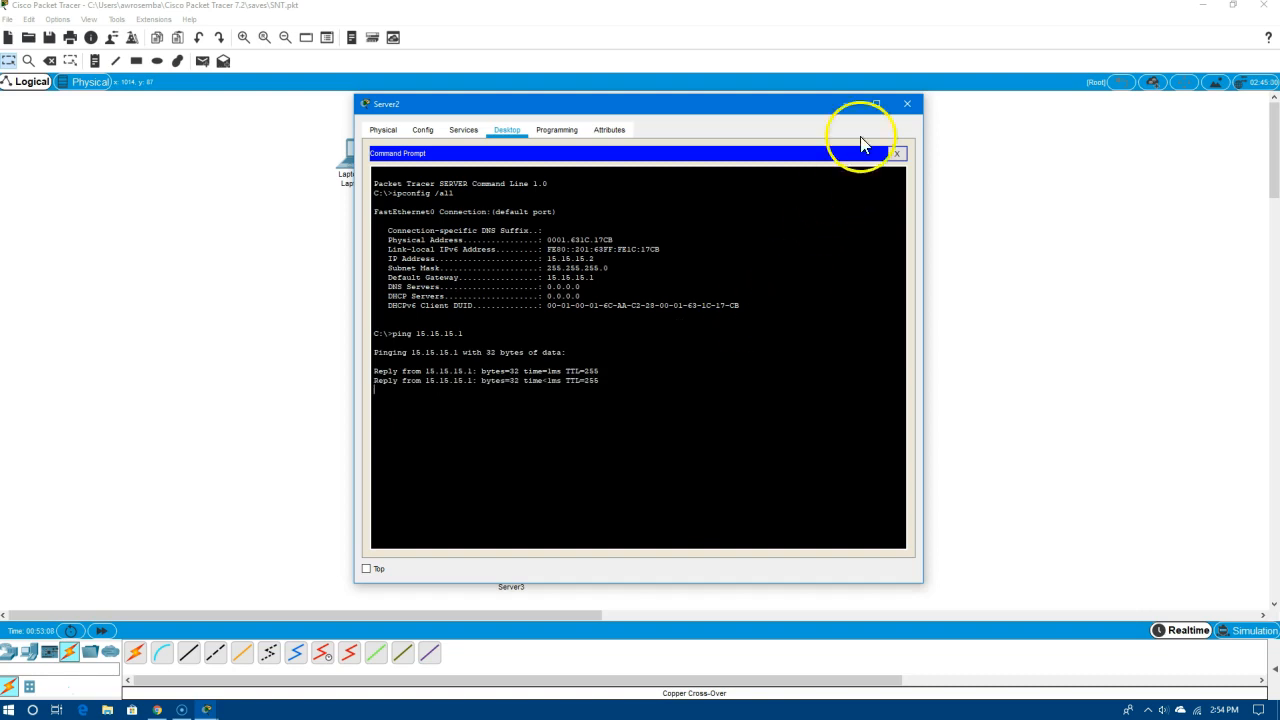
# Close Server2's window and ping 11.11.11.2 from LEX-EDGE's command line in privileged mode
pyautogui.click(907, 105)
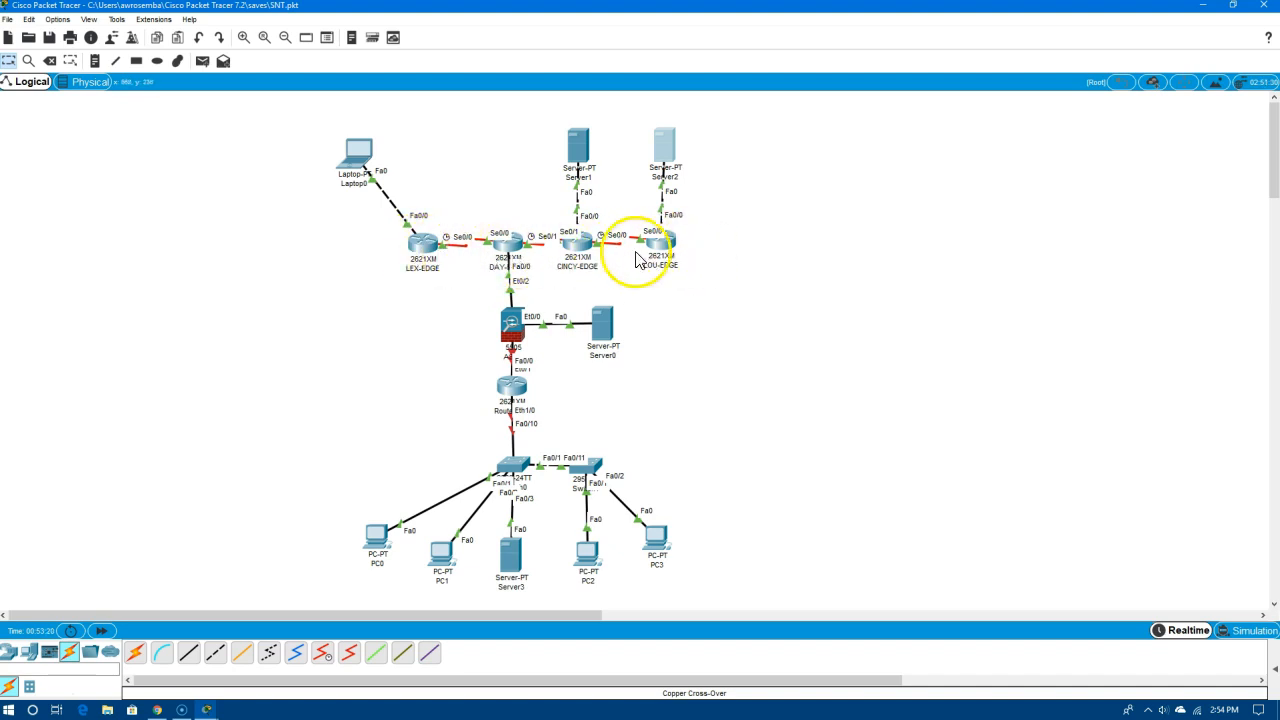
pyautogui.click(422, 250)
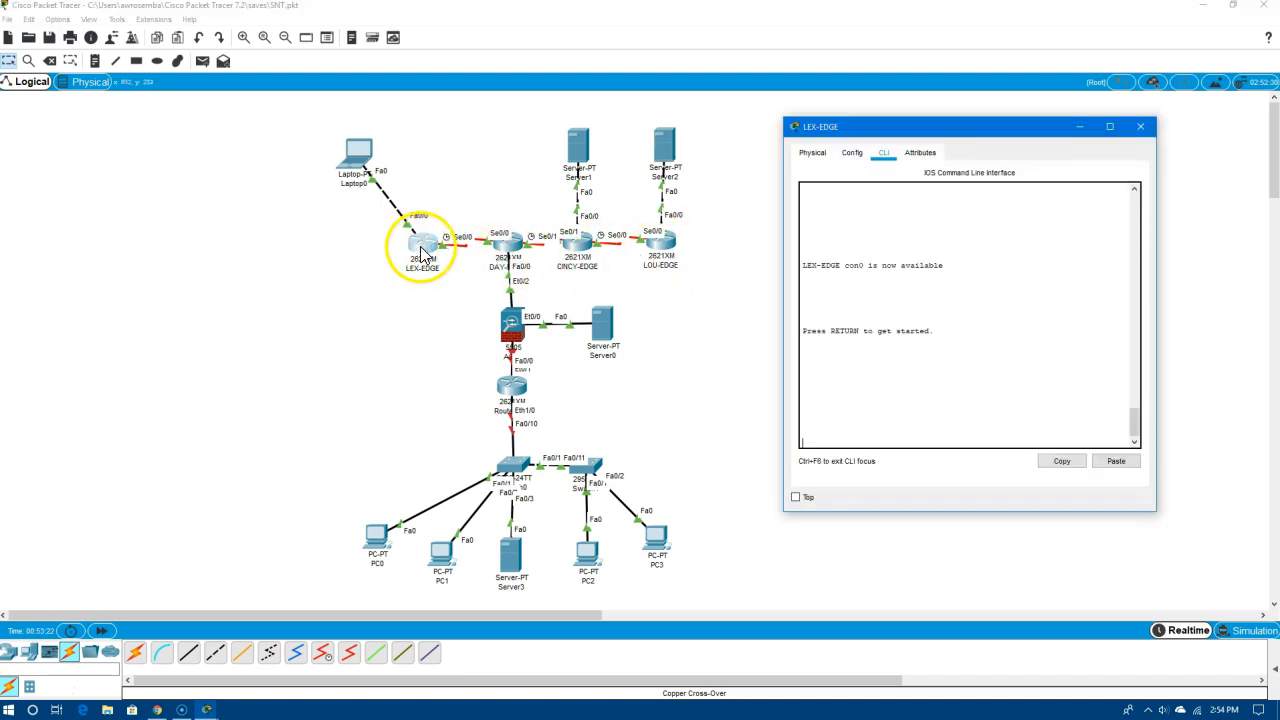
pyautogui.press('Return')
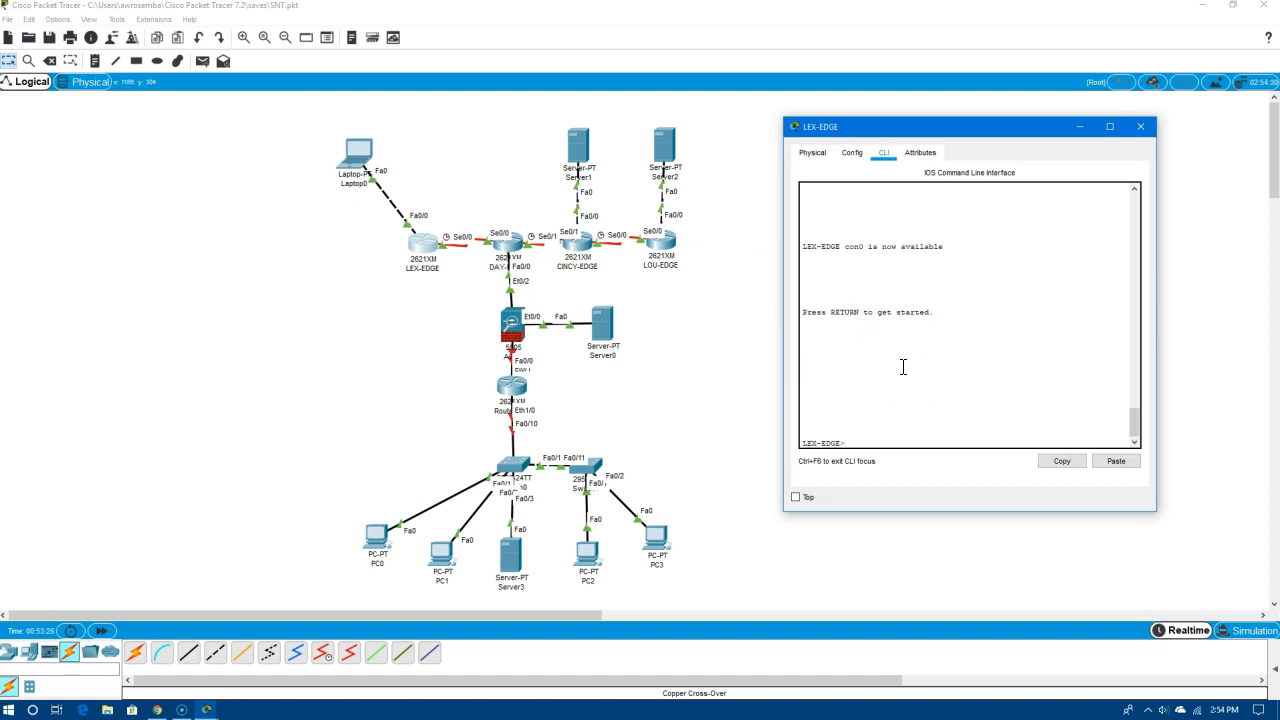
pyautogui.write('en')
pyautogui.press('Return')
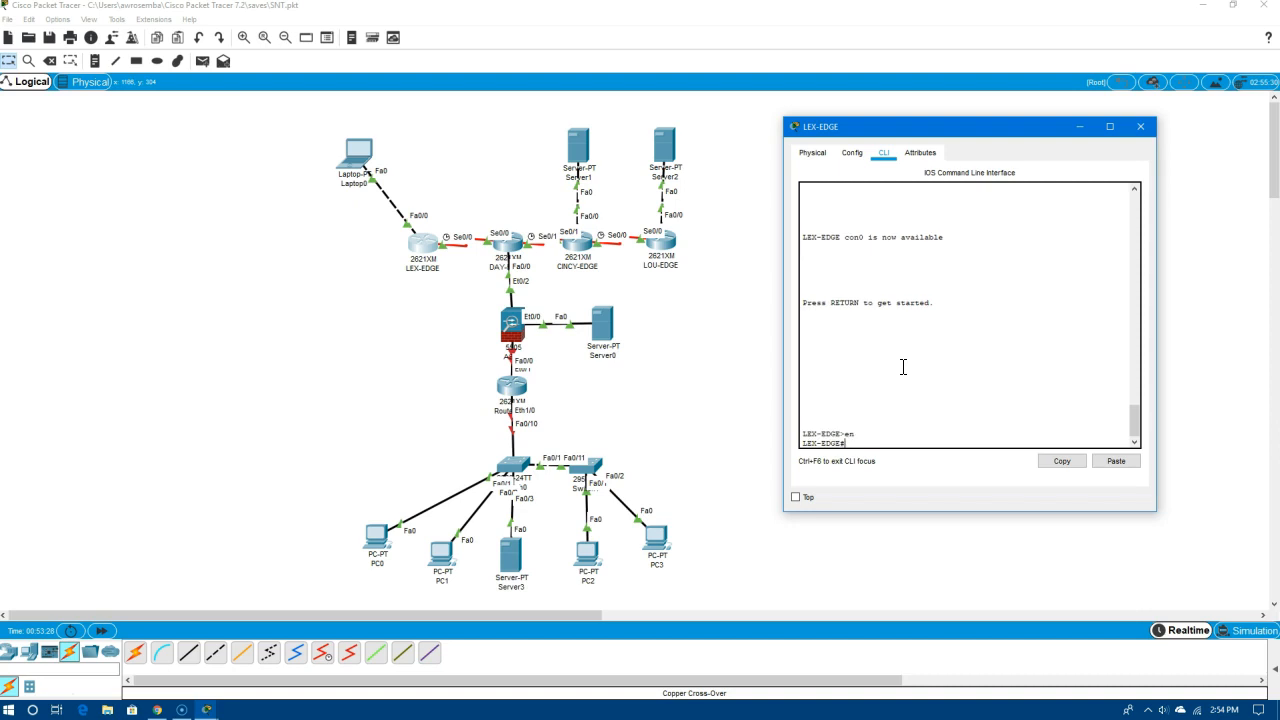
pyautogui.write('ping 11.11.11.2')
pyautogui.press('Return')
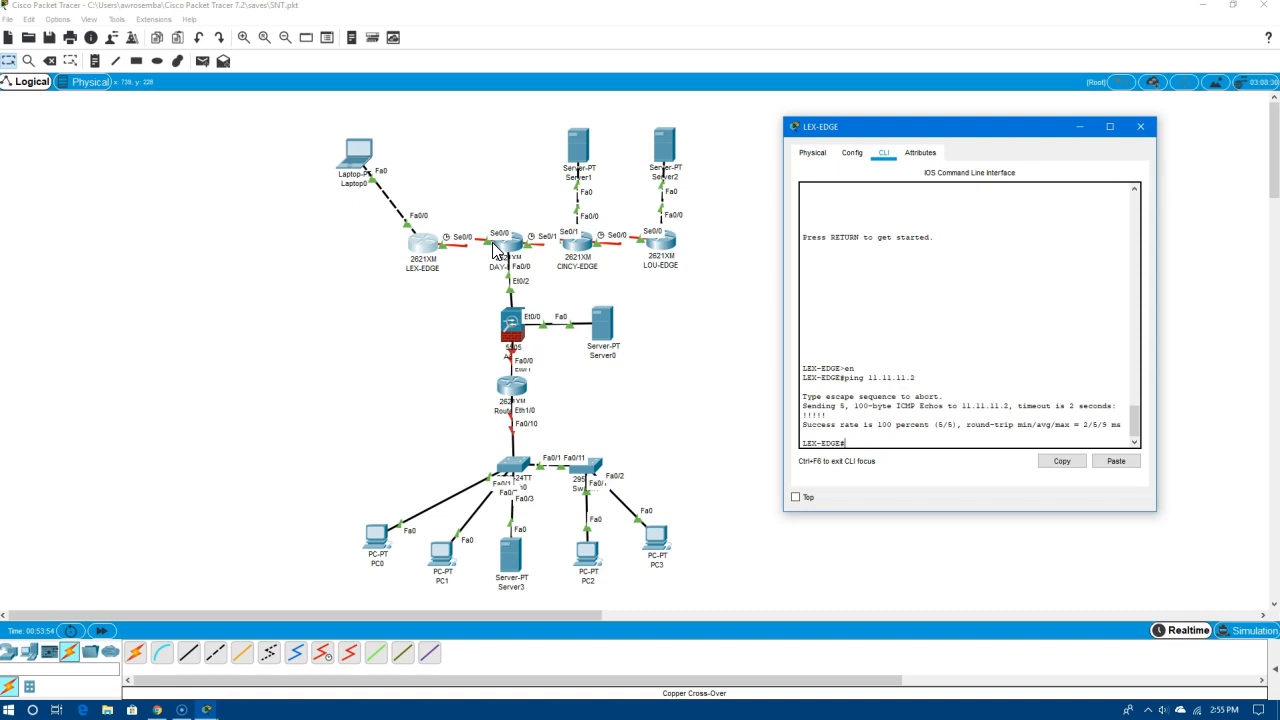
# Ping 11.12.13.1 from LEX-EDGE's command line
pyautogui.press('Up')
pyautogui.click(905, 430)
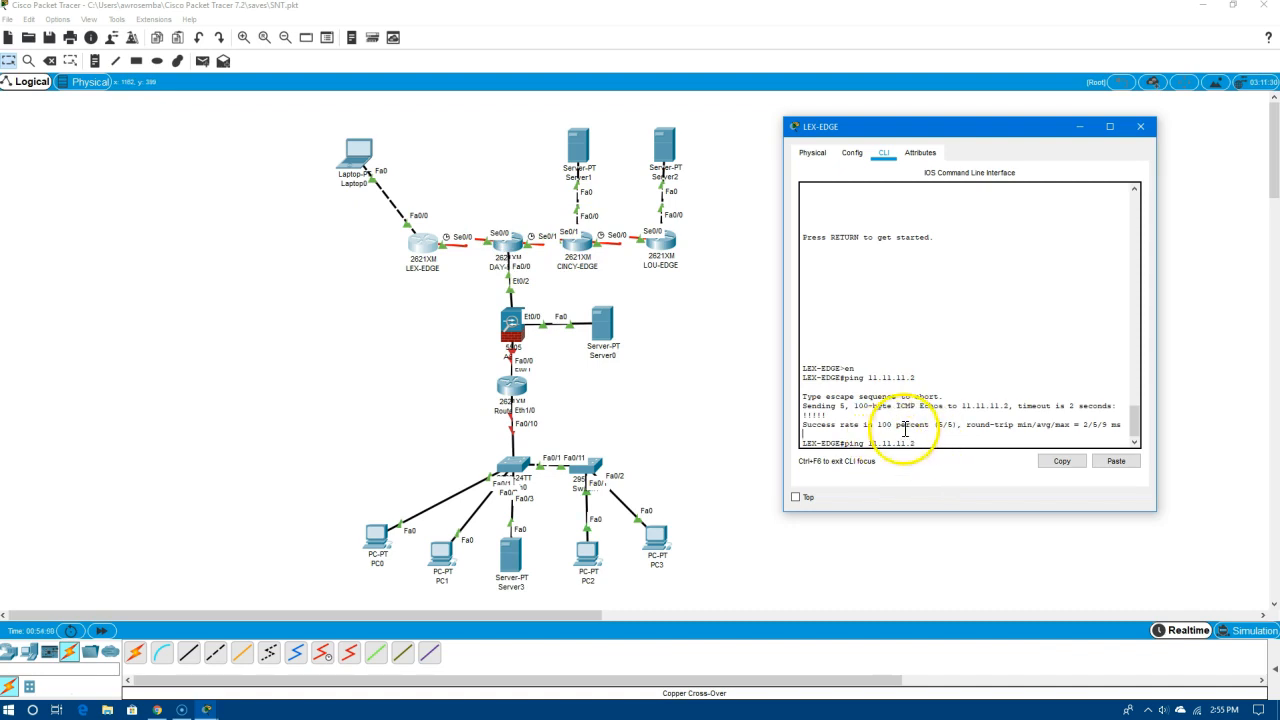
pyautogui.press('BackSpace')
pyautogui.press('BackSpace')
pyautogui.press('BackSpace')
pyautogui.press('BackSpace')
pyautogui.press('BackSpace')
pyautogui.press('BackSpace')
pyautogui.write('2.')
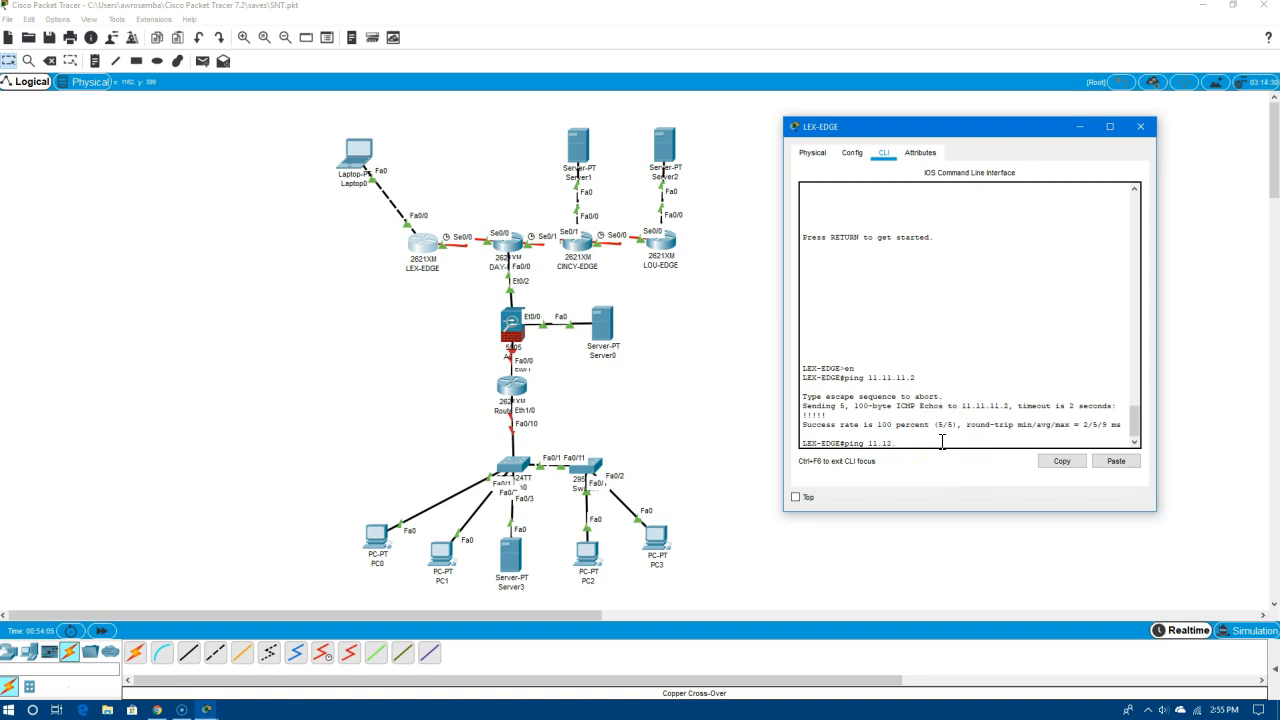
pyautogui.write('13.1')
pyautogui.press('BackSpace')
pyautogui.press('Return')
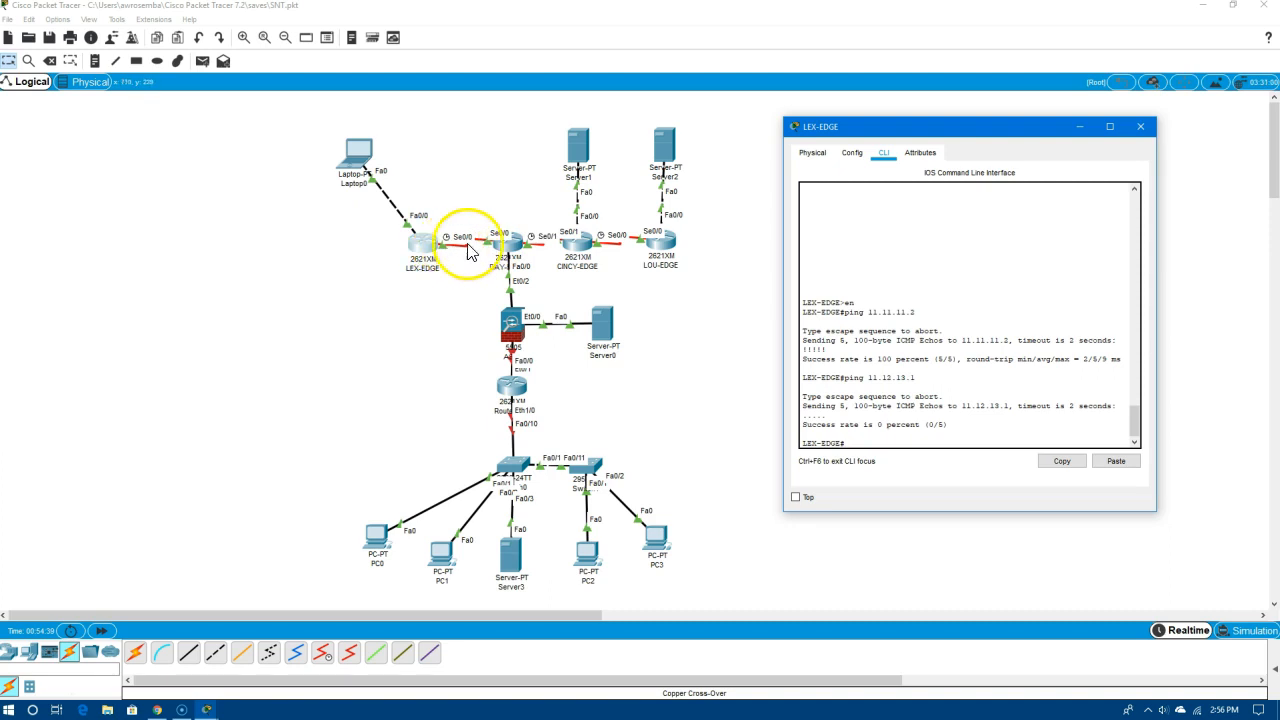
pyautogui.click(513, 246)
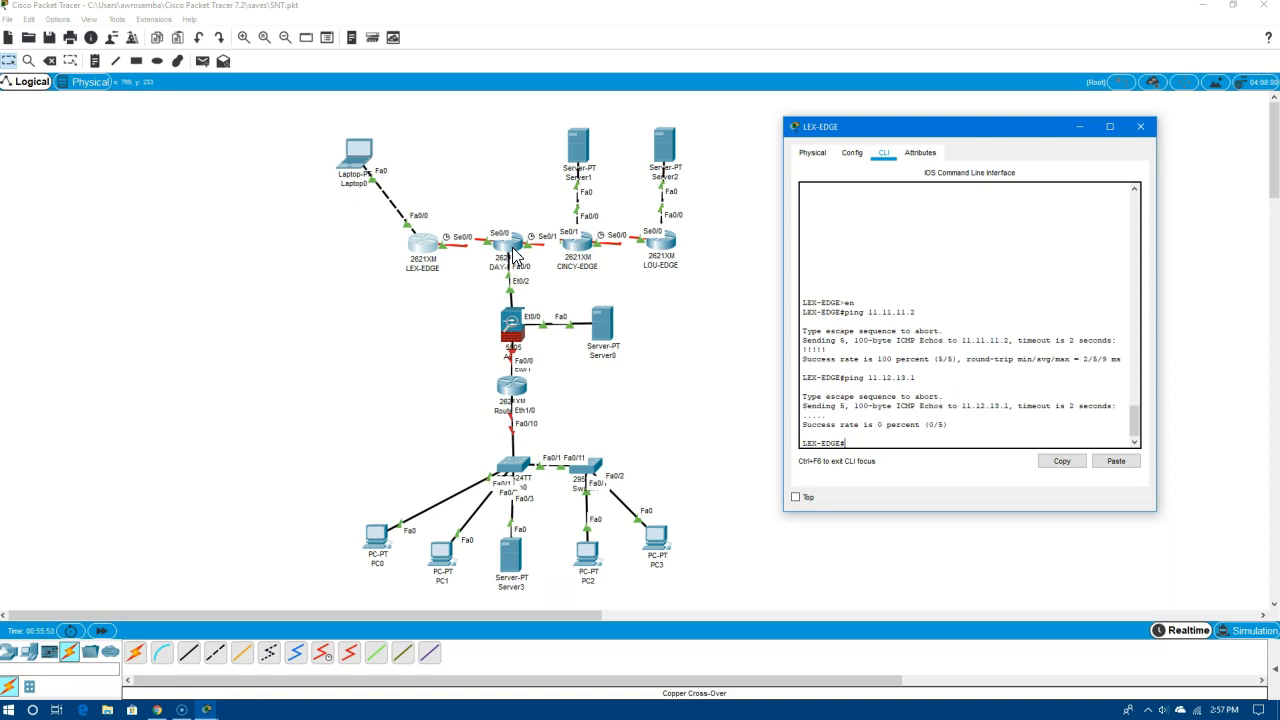
# Enter global configuration mode on LEX-EDGE and enable RIP routing with version 2
pyautogui.write('onf t')
pyautogui.press('Return')
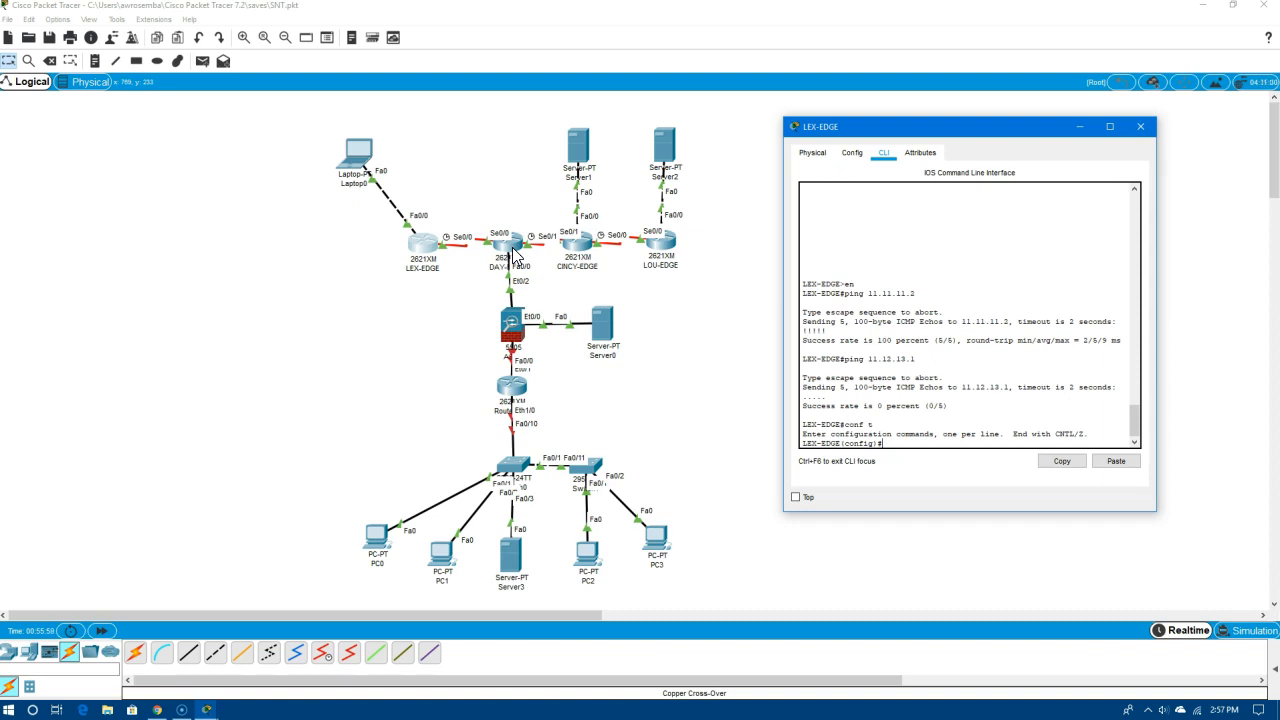
pyautogui.write('router rip')
pyautogui.press('Return')
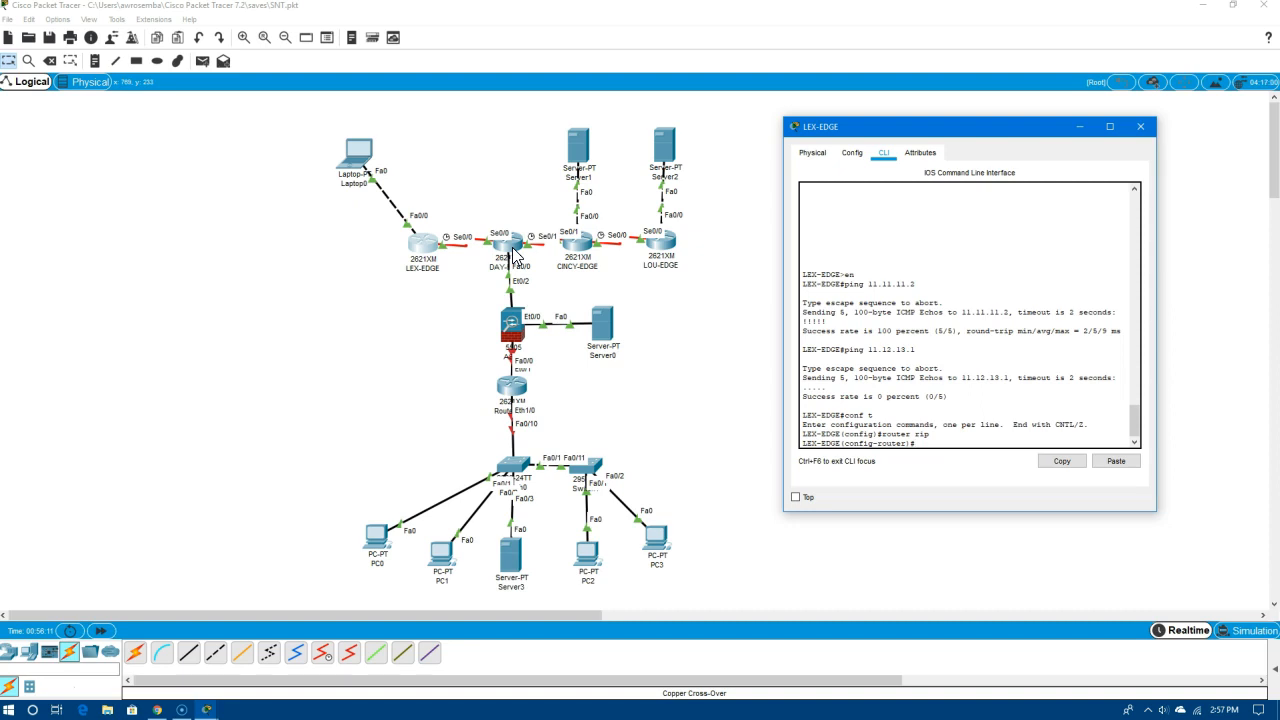
pyautogui.write('version 2')
pyautogui.press('Return')
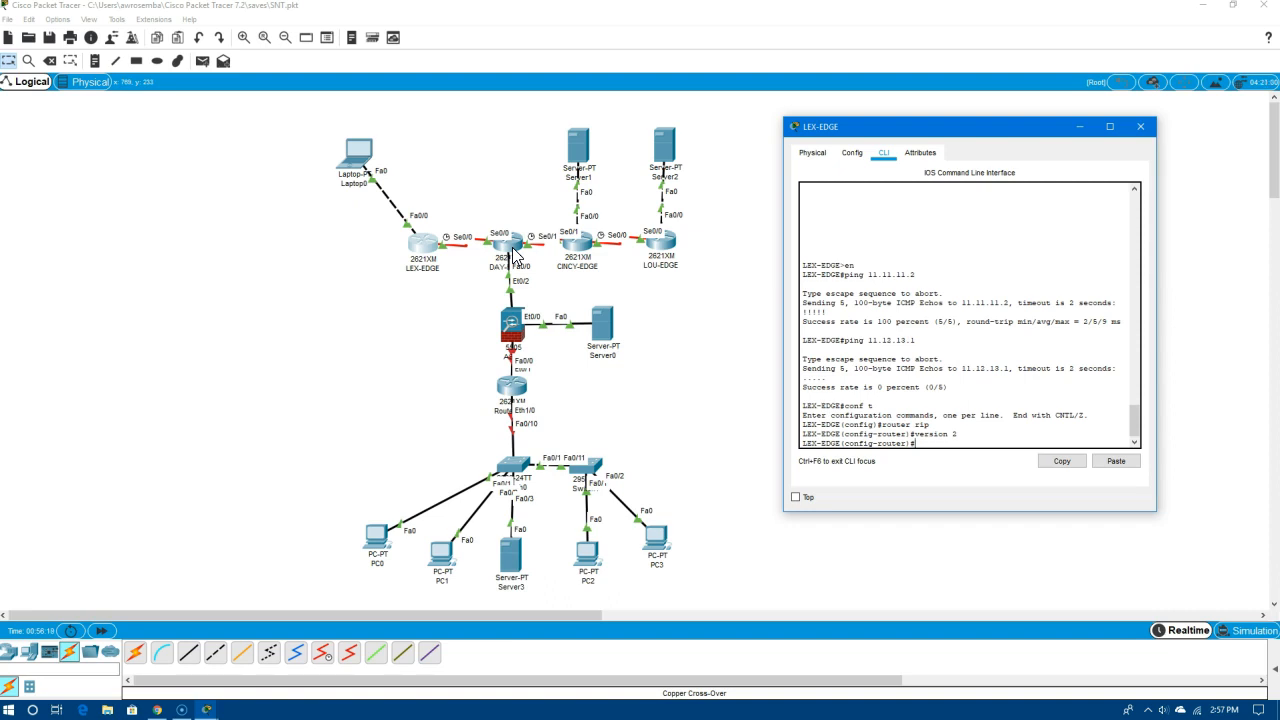
# Add the networks 11.10.10.0 and 11.11.11.0 to LEX-EDGE's RIP configuration
pyautogui.write('network')
pyautogui.write('11')
pyautogui.write('.10.')
pyautogui.write('10')
pyautogui.write('.1')
pyautogui.write('0')
pyautogui.press('Return')
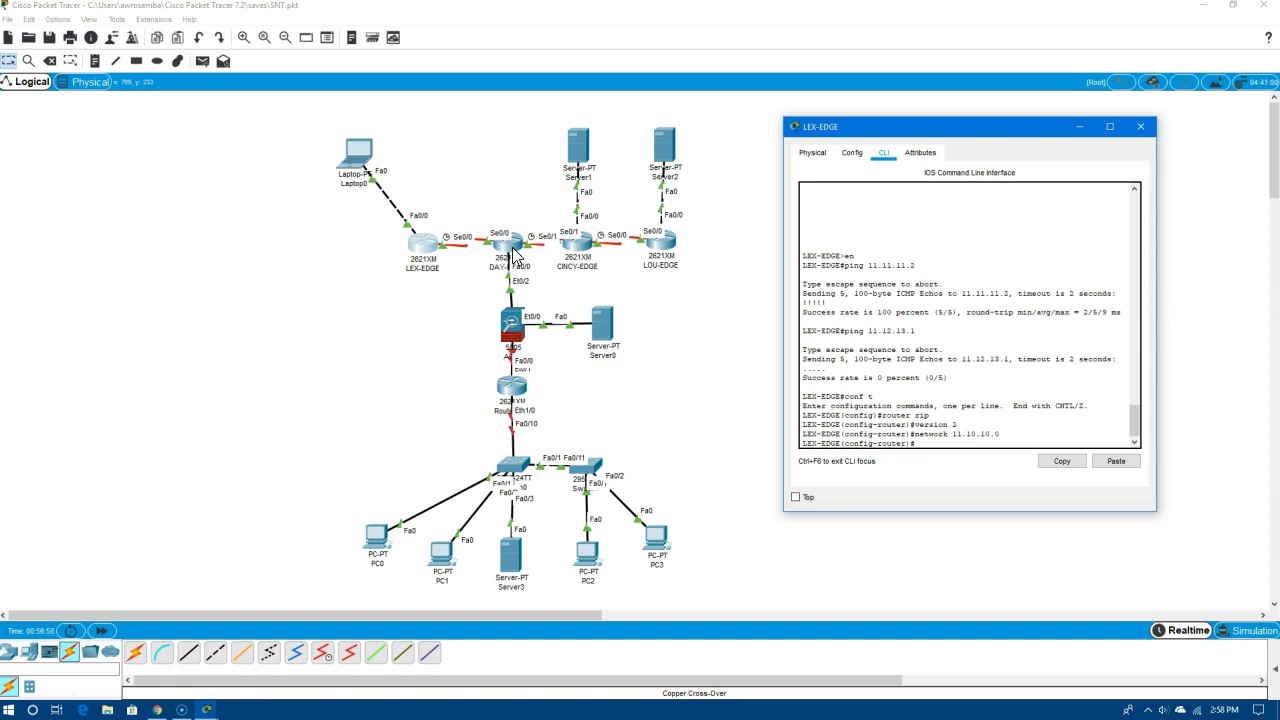
pyautogui.write('network 11.11.11.0')
pyautogui.press('Return')
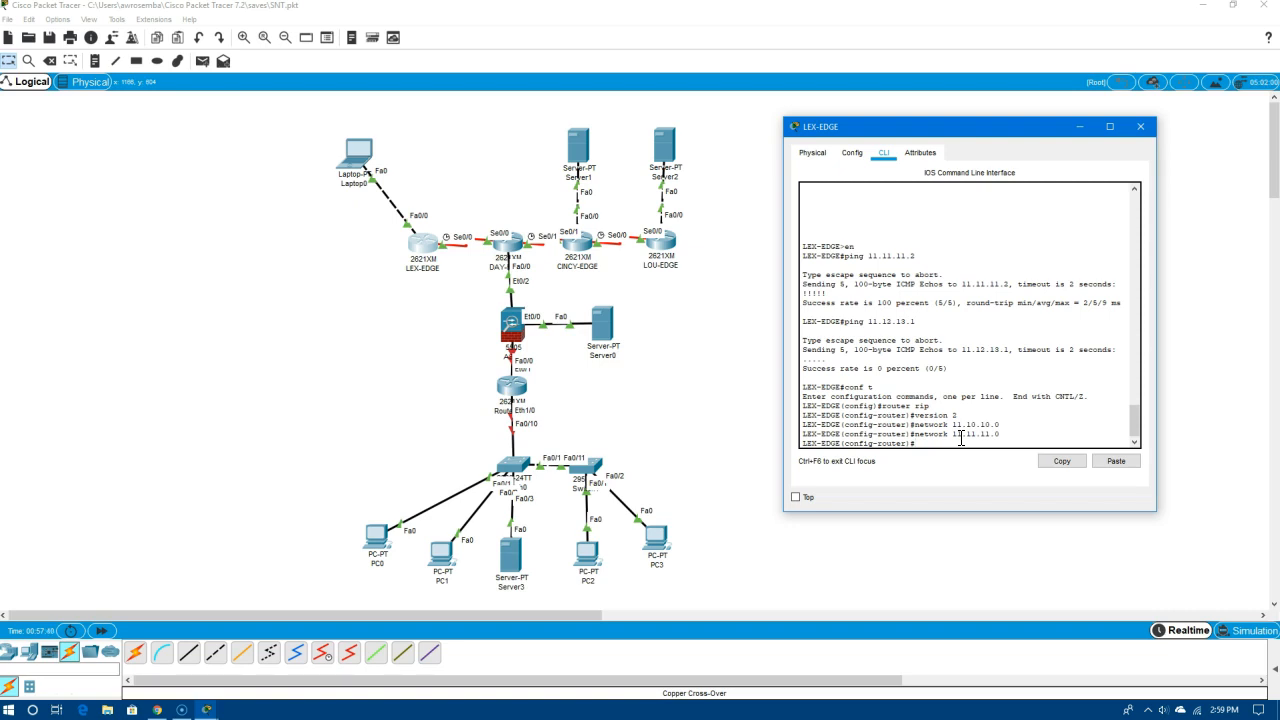
# Display LEX-EDGE's running configuration from router configuration mode and check the RIP network entries through to the end
pyautogui.write('do show run')
pyautogui.press('Return')
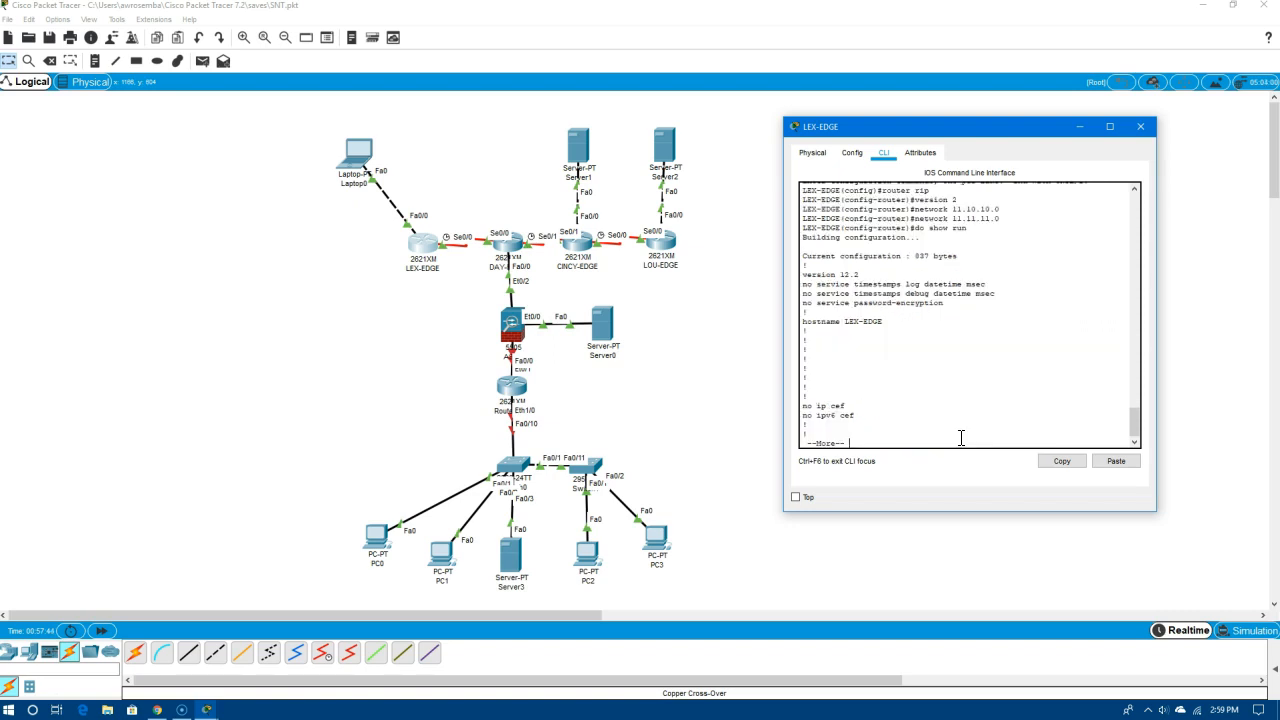
pyautogui.press('space')
pyautogui.press('space')
pyautogui.press('space')
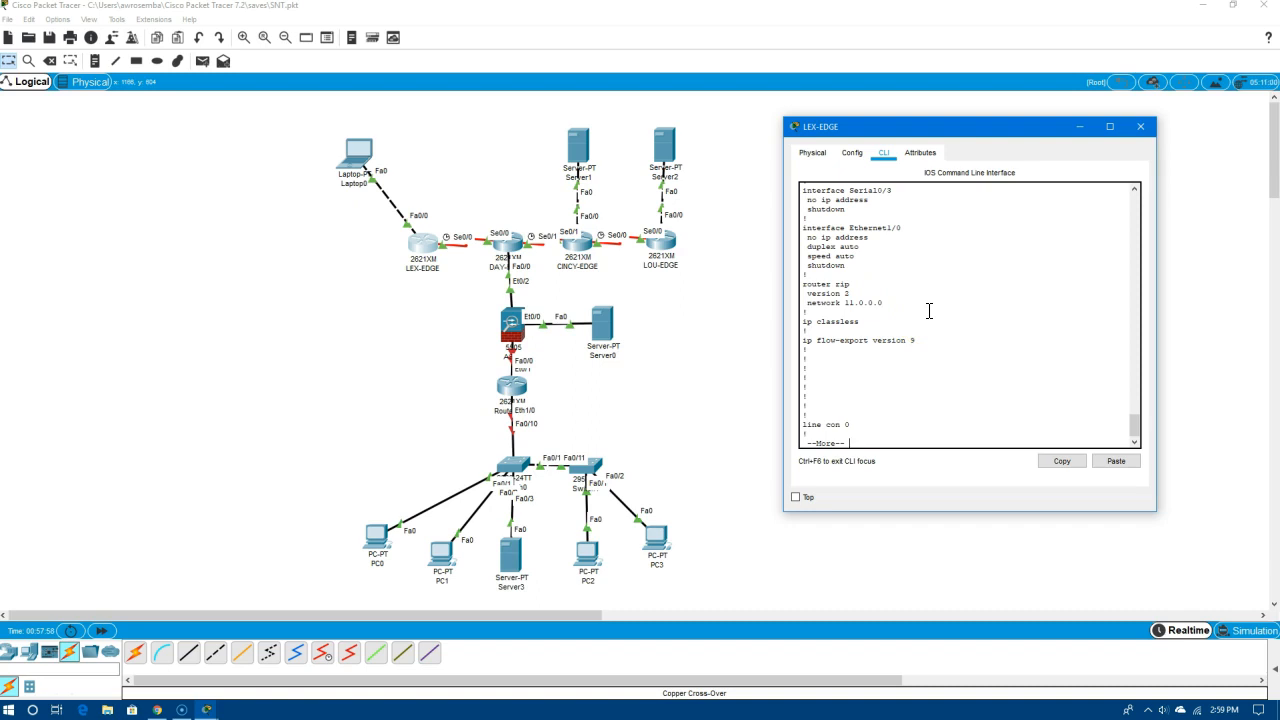
pyautogui.moveTo(884, 302); pyautogui.dragTo(847, 303)
pyautogui.press('space')
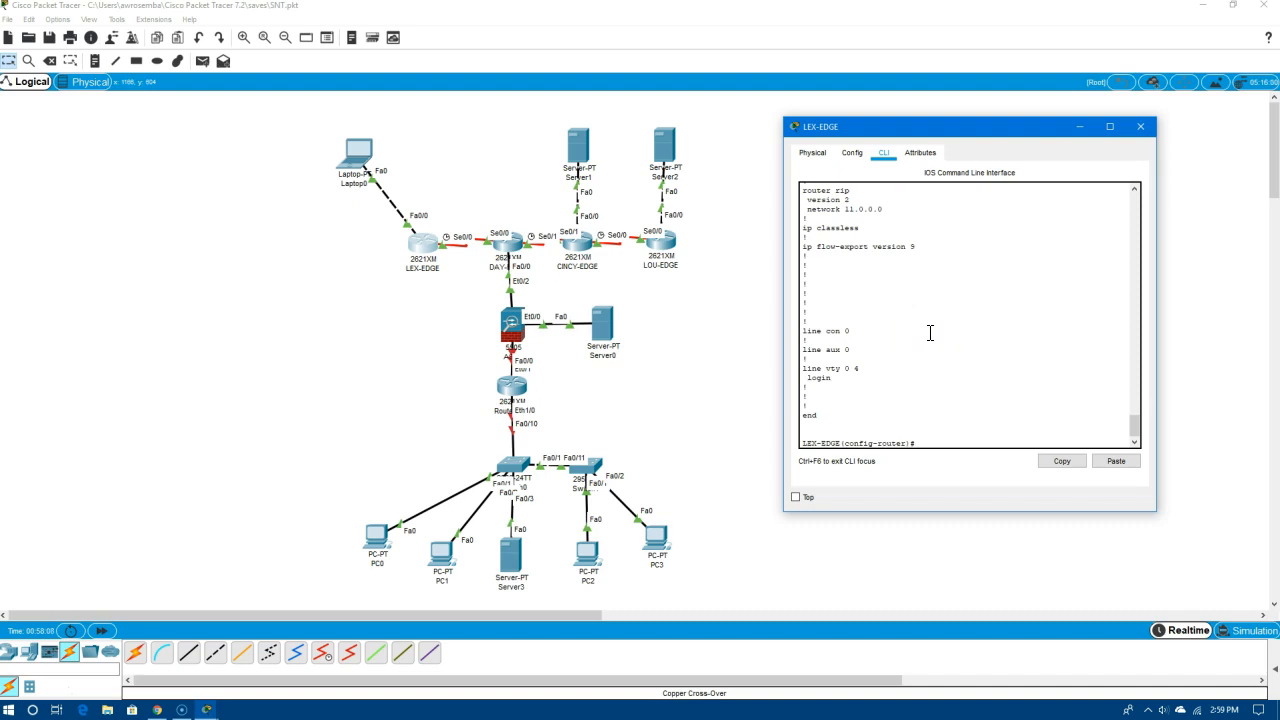
# Save LEX-EDGE's running configuration to the startup configuration with do copy run start, and close its window
pyautogui.write('copy run')
pyautogui.press('BackSpace')
pyautogui.press('BackSpace')
pyautogui.press('BackSpace')
pyautogui.press('BackSpace')
pyautogui.press('BackSpace')
pyautogui.press('BackSpace')
pyautogui.press('BackSpace')
pyautogui.write('do s')
pyautogui.write(' copy runs')
pyautogui.write('tart')
pyautogui.press('Return')
pyautogui.press('Return')
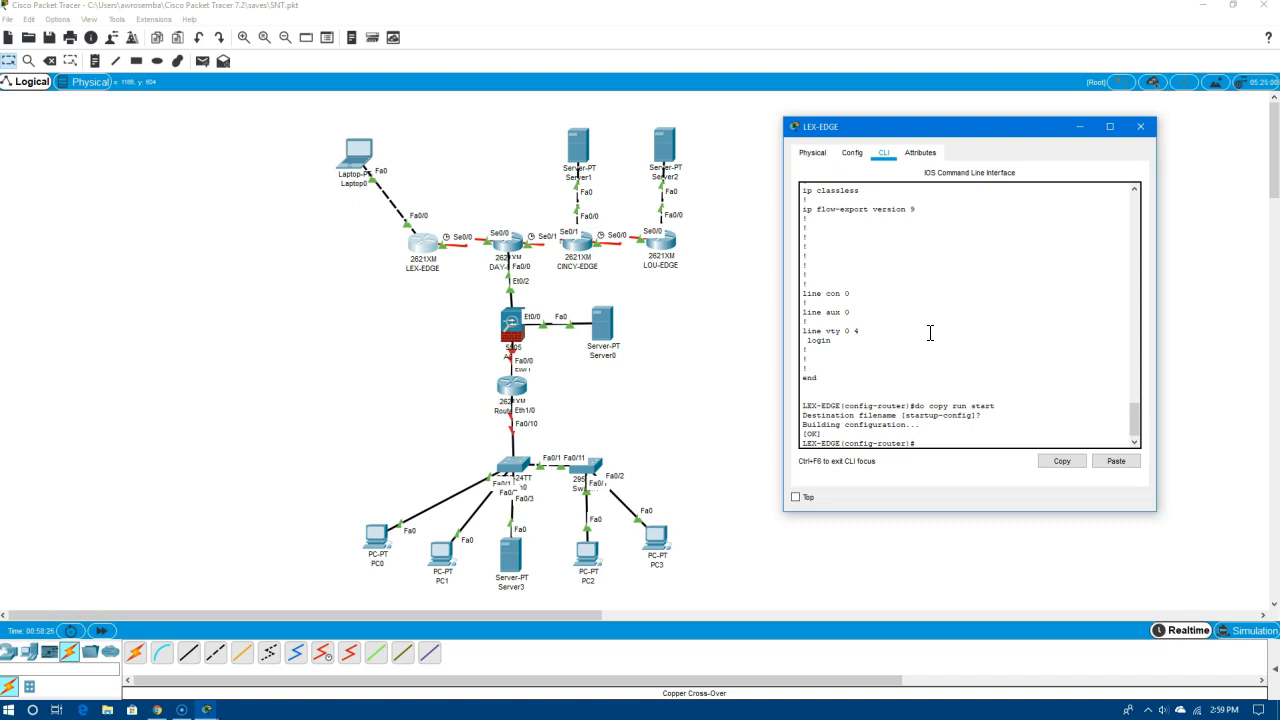
pyautogui.click(1145, 128)
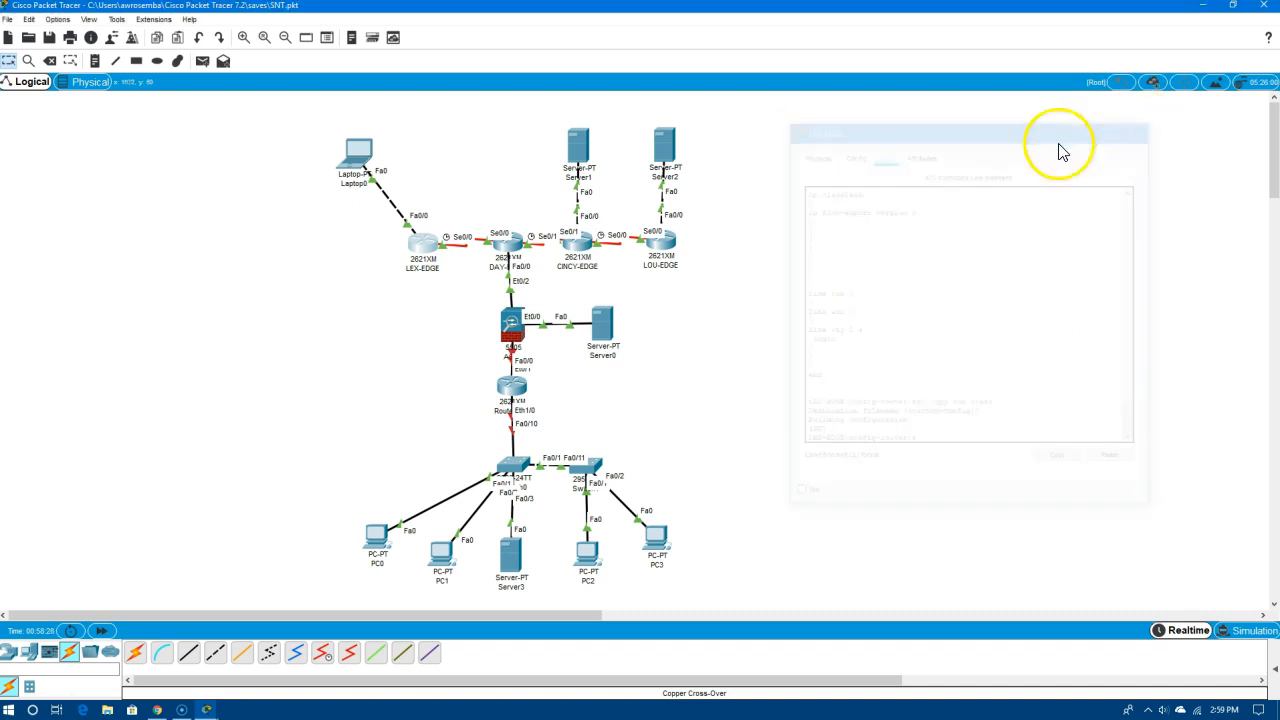
# Open DAY-EDGE's command line, enter global configuration mode and enable RIP routing with version 2
pyautogui.click(513, 252)
pyautogui.moveTo(590, 140); pyautogui.dragTo(845, 171)
pyautogui.press('Return')
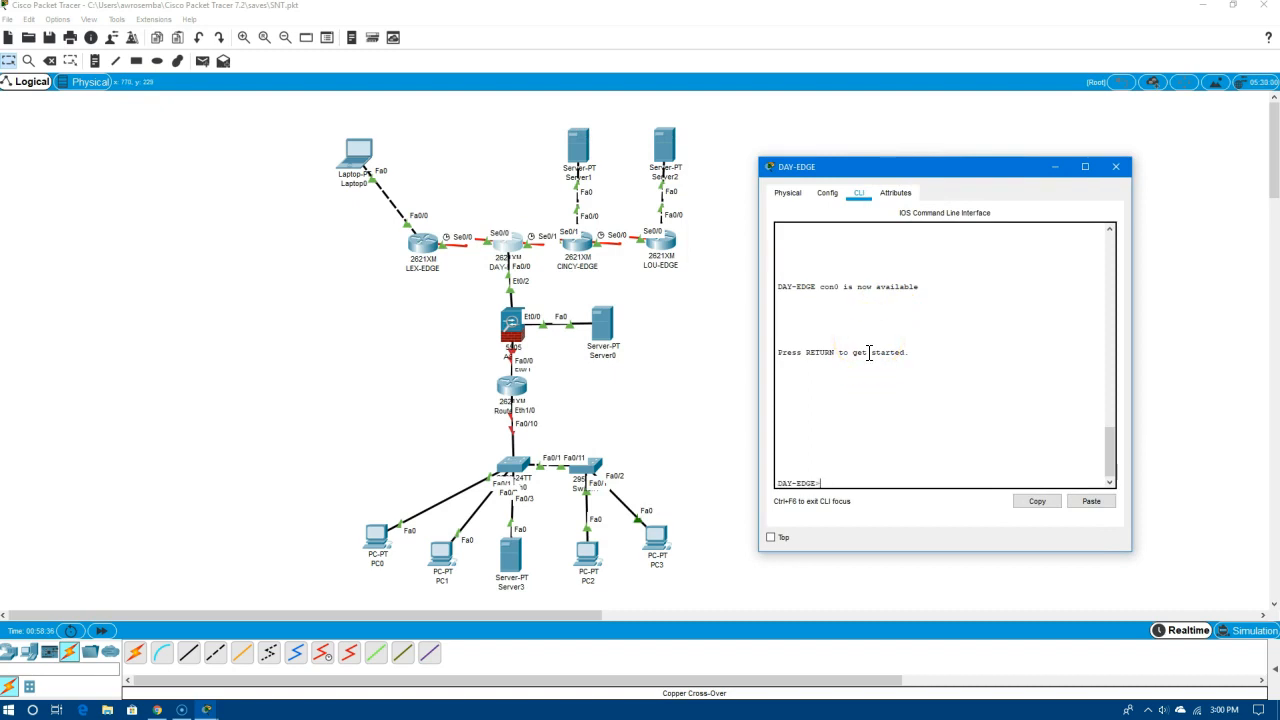
pyautogui.write('en')
pyautogui.press('Return')
pyautogui.write('conf t')
pyautogui.press('Return')
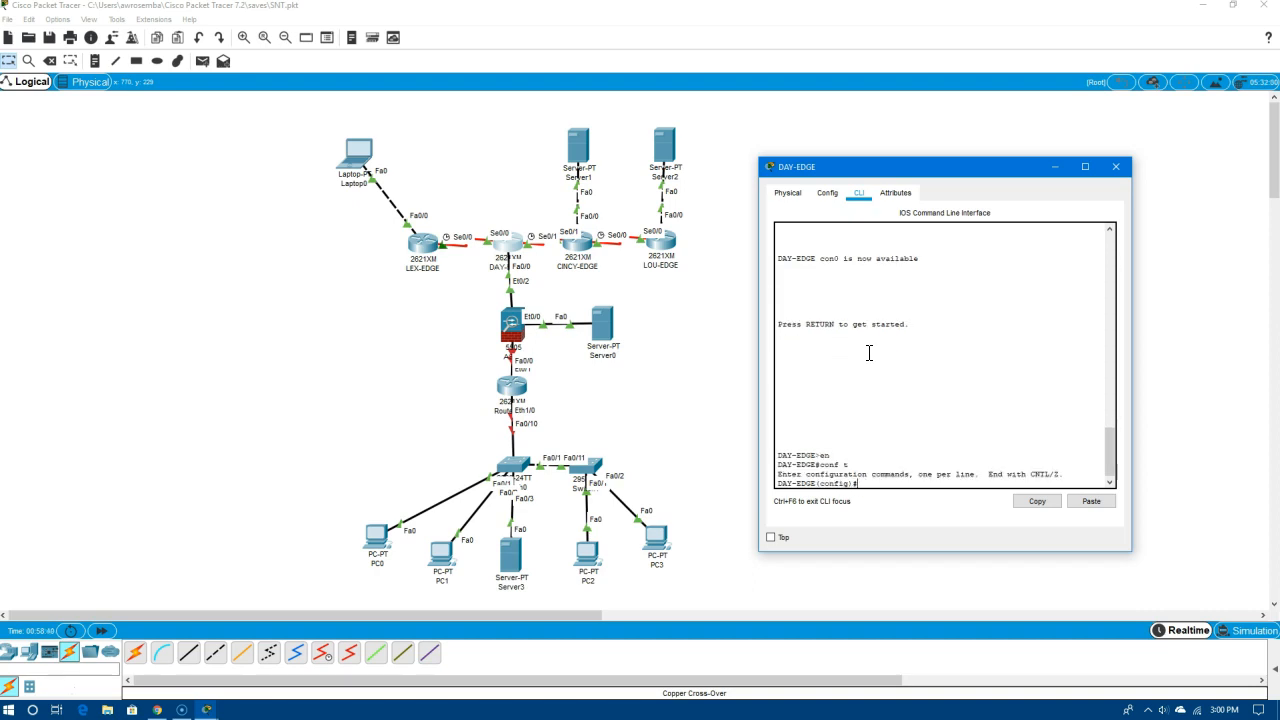
pyautogui.write('router rip')
pyautogui.press('Return')
pyautogui.write('version 2')
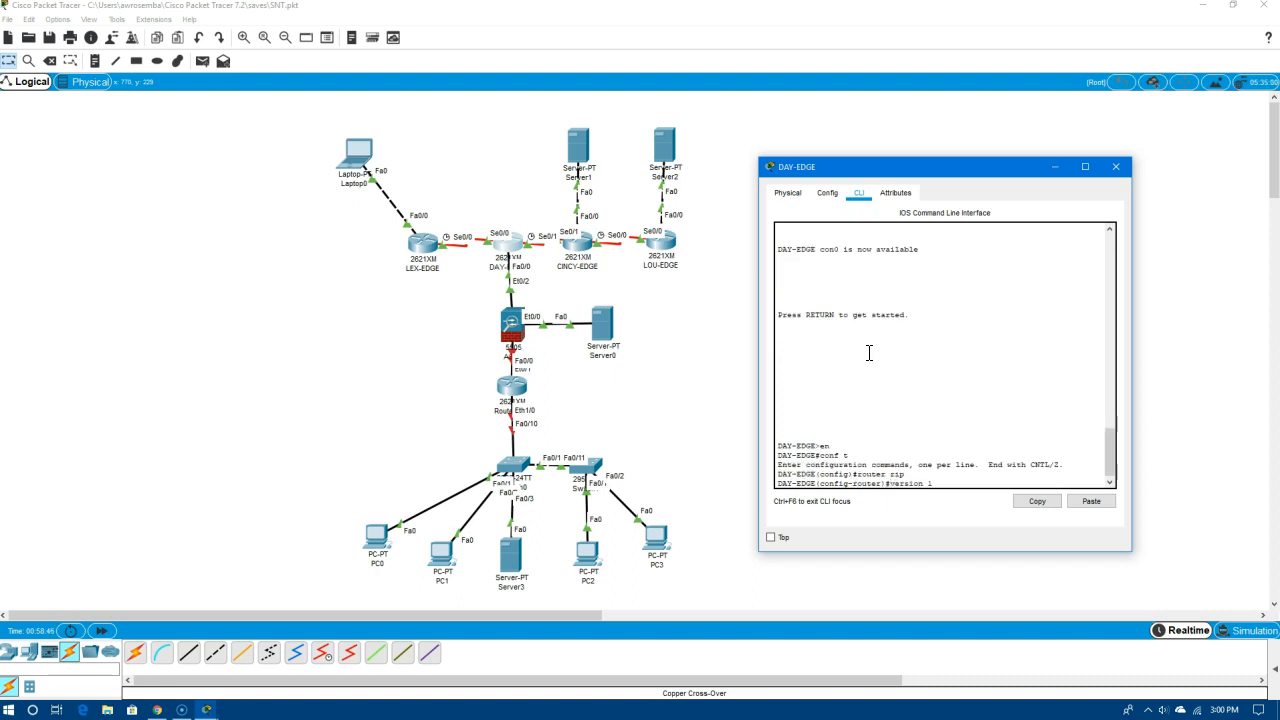
pyautogui.press('Return')
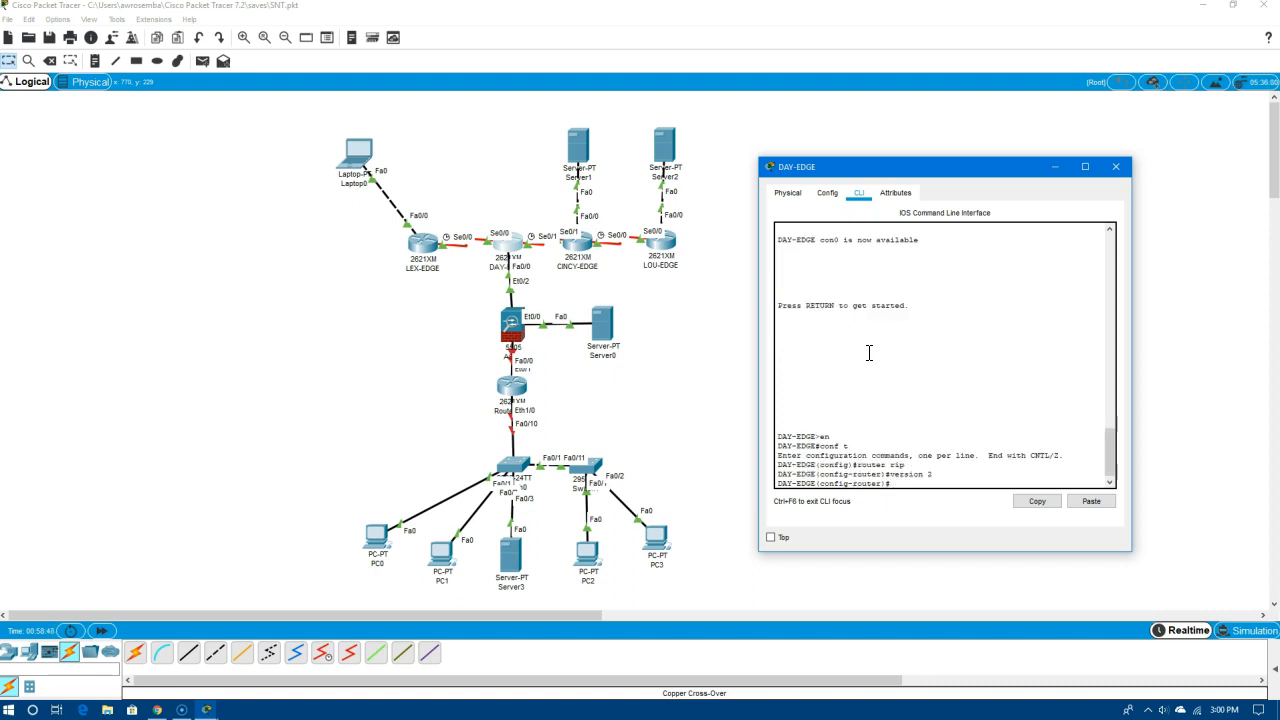
# Add the networks 11.11.11.0 and 11.12.13.0 to DAY-EDGE's RIP configuration
pyautogui.write('network 11.11.11.0')
pyautogui.press('Return')
pyautogui.press('Up')
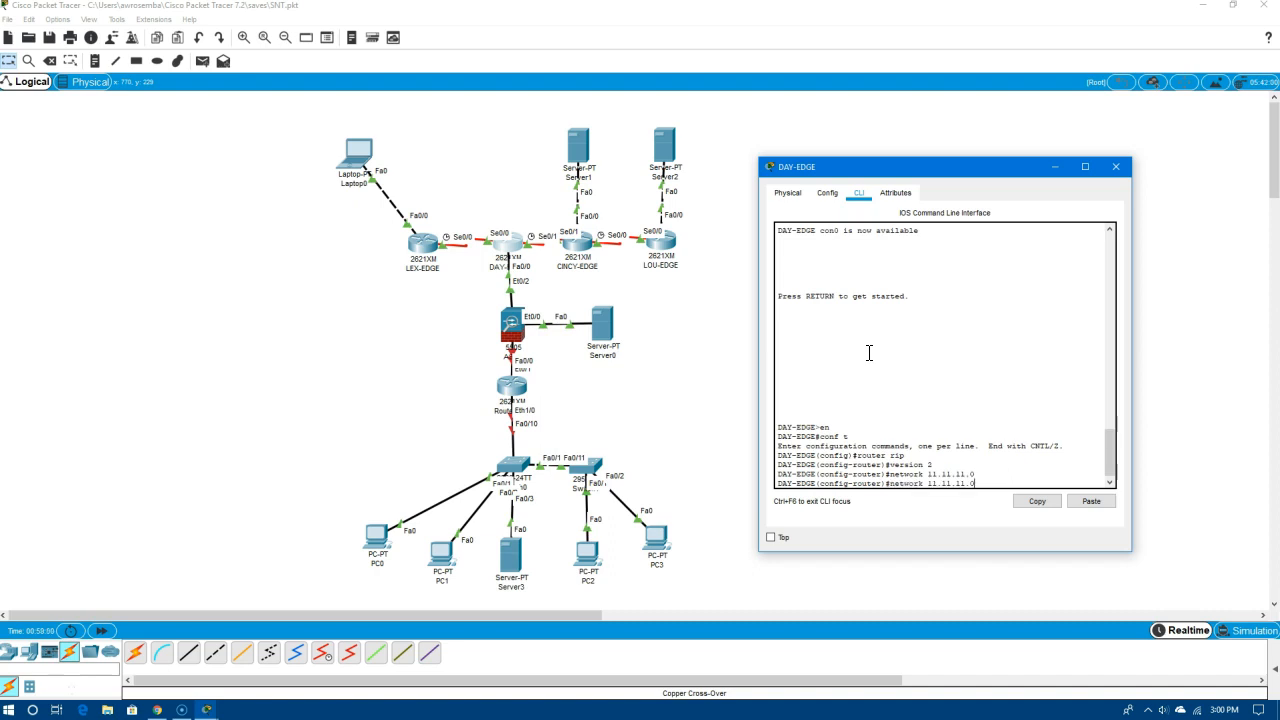
pyautogui.press('BackSpace')
pyautogui.press('BackSpace')
pyautogui.press('BackSpace')
pyautogui.press('BackSpace')
pyautogui.write('2.13.0')
pyautogui.press('Return')
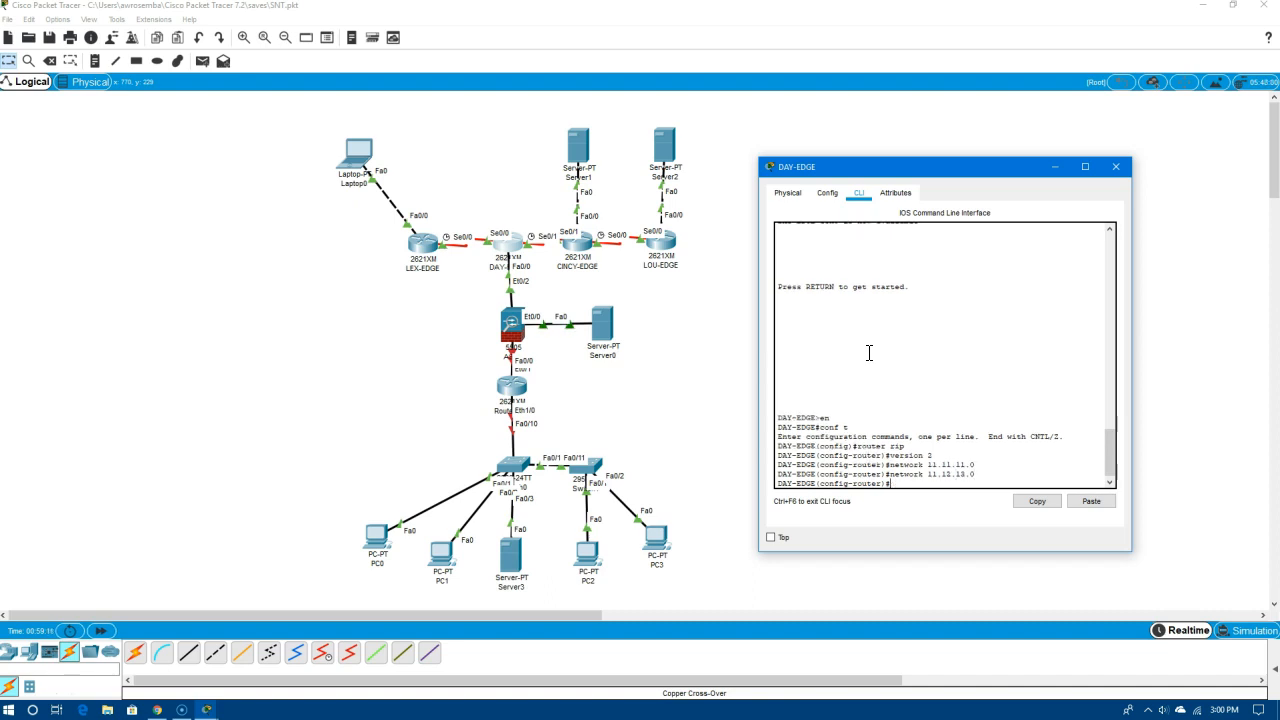
# Add the network 11.12.12.0 to DAY-EDGE's RIP configuration
pyautogui.press('Up')
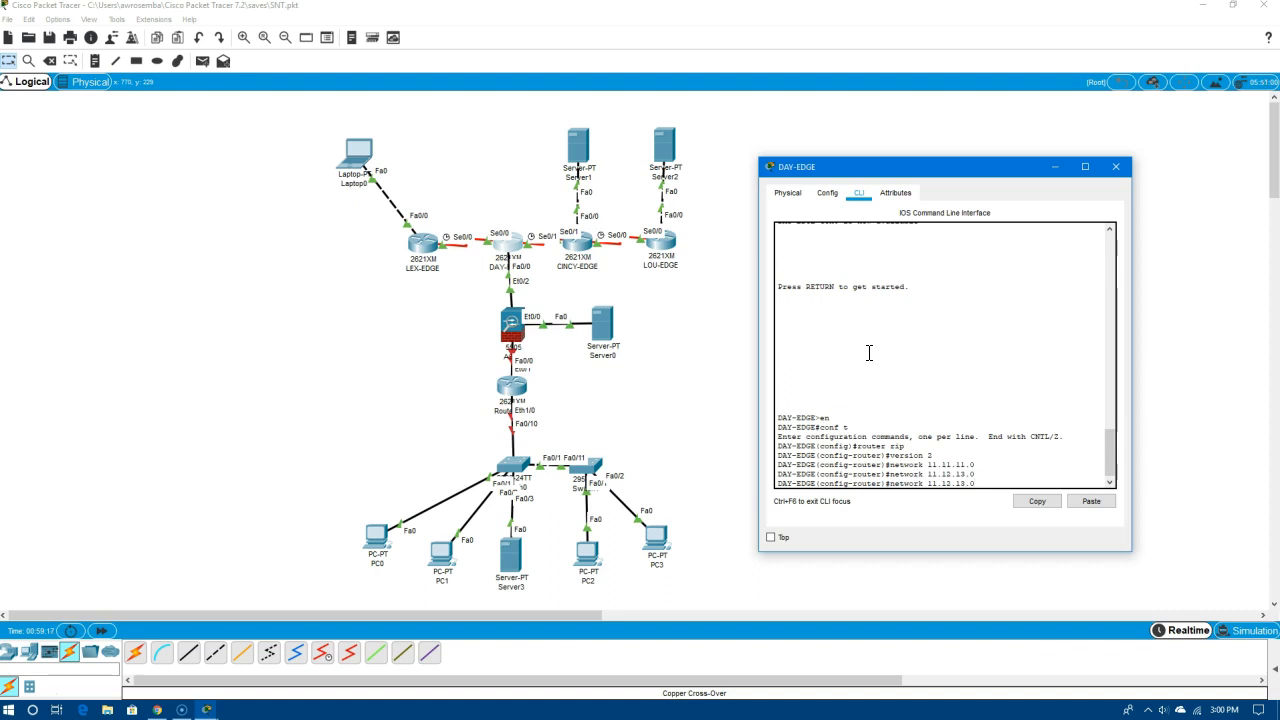
pyautogui.press('BackSpace')
pyautogui.write('2')
pyautogui.press('Return')
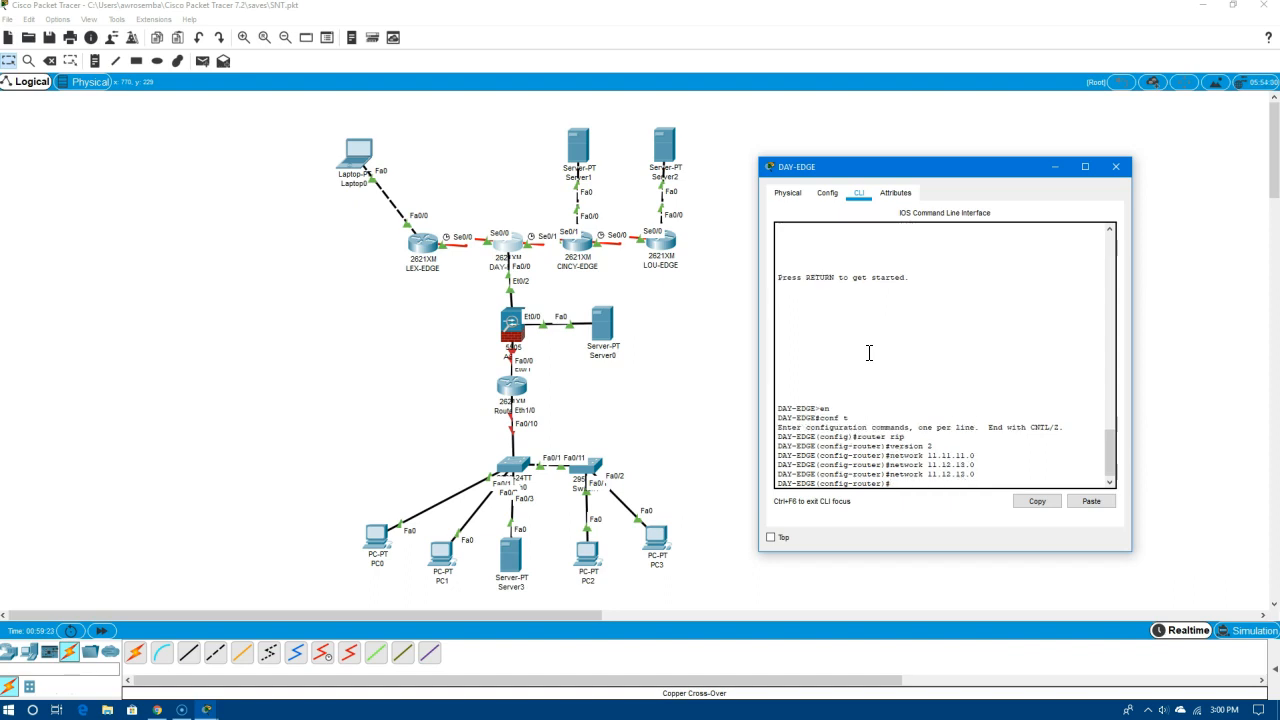
# Save DAY-EDGE's running configuration to the startup configuration with do copy run start
pyautogui.write('dop')
pyautogui.write('py')
pyautogui.write(' run start')
pyautogui.press('Return')
pyautogui.press('Return')
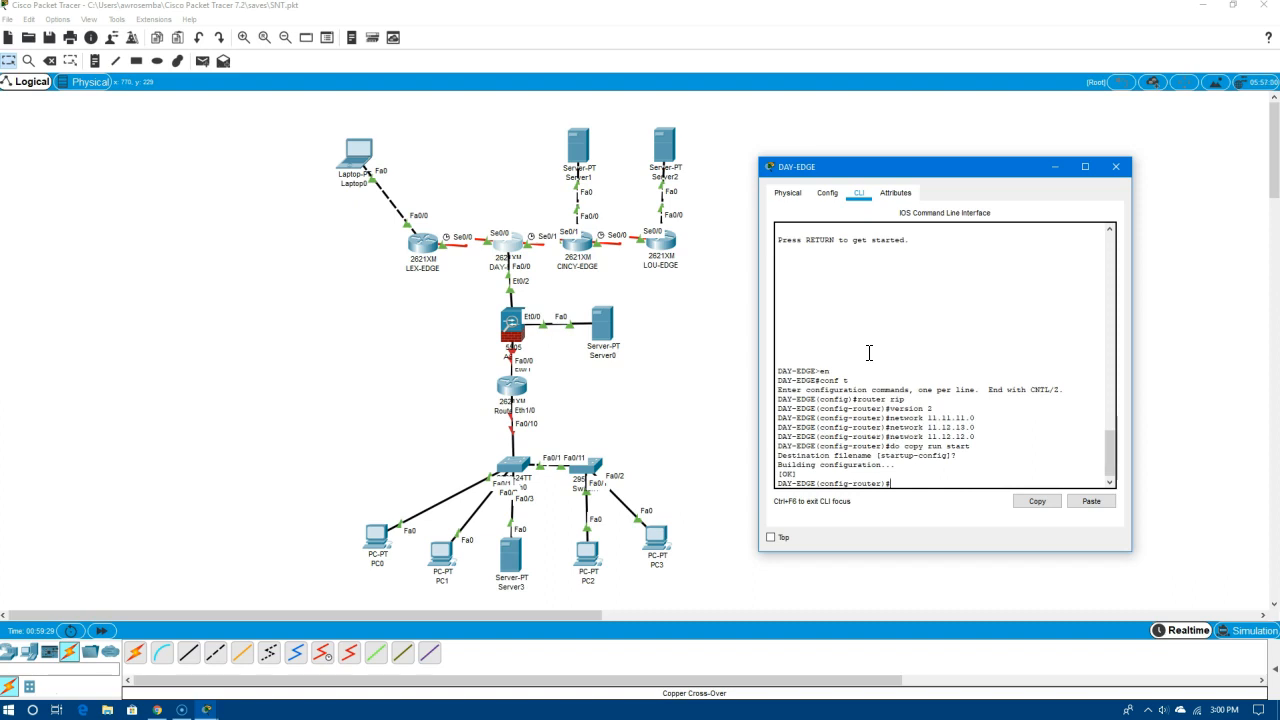
# Open CINCY-EDGE's command line, enter global configuration mode and enable RIP routing with version 2
pyautogui.click(560, 265)
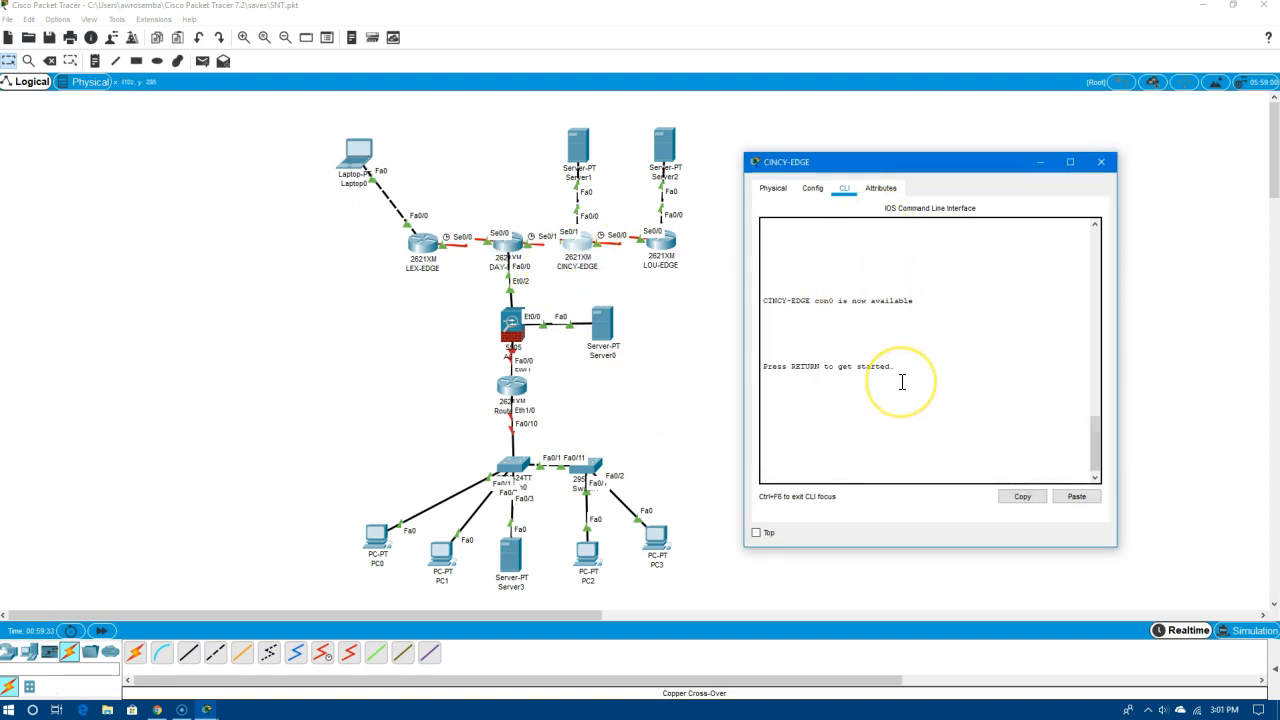
pyautogui.press('Return')
pyautogui.write('en')
pyautogui.press('Return')
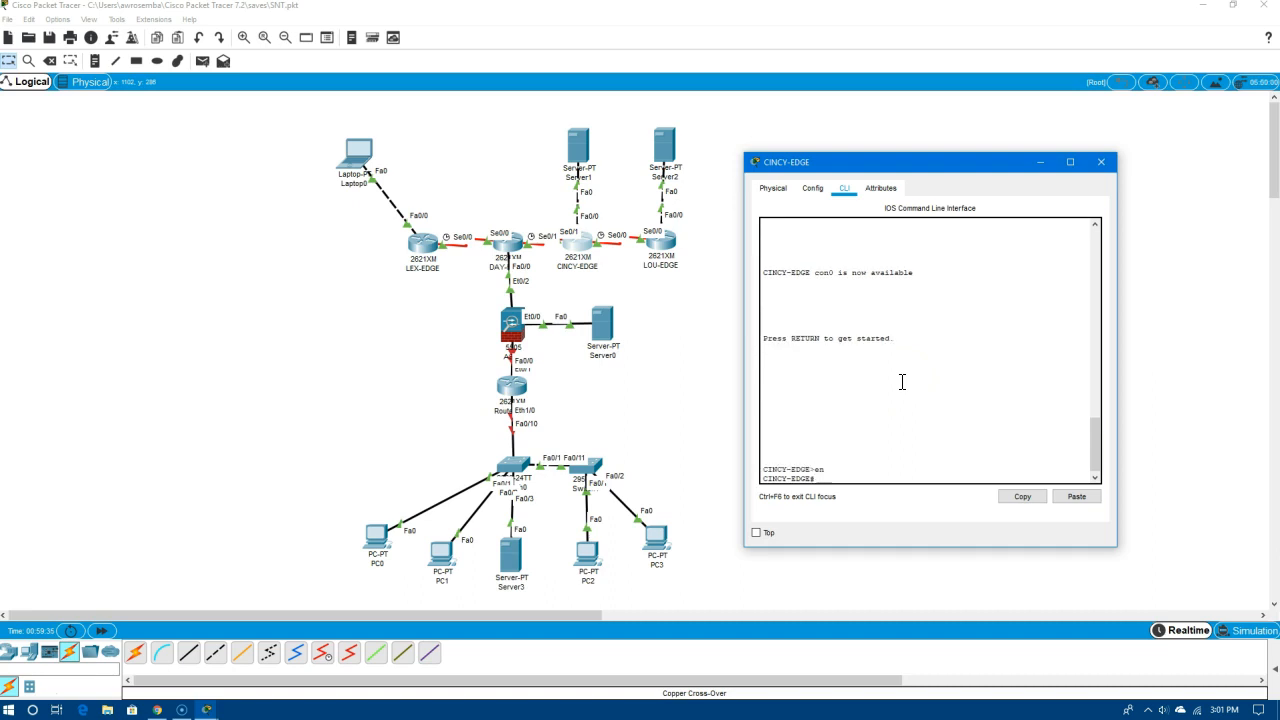
pyautogui.write('conf t')
pyautogui.press('Return')
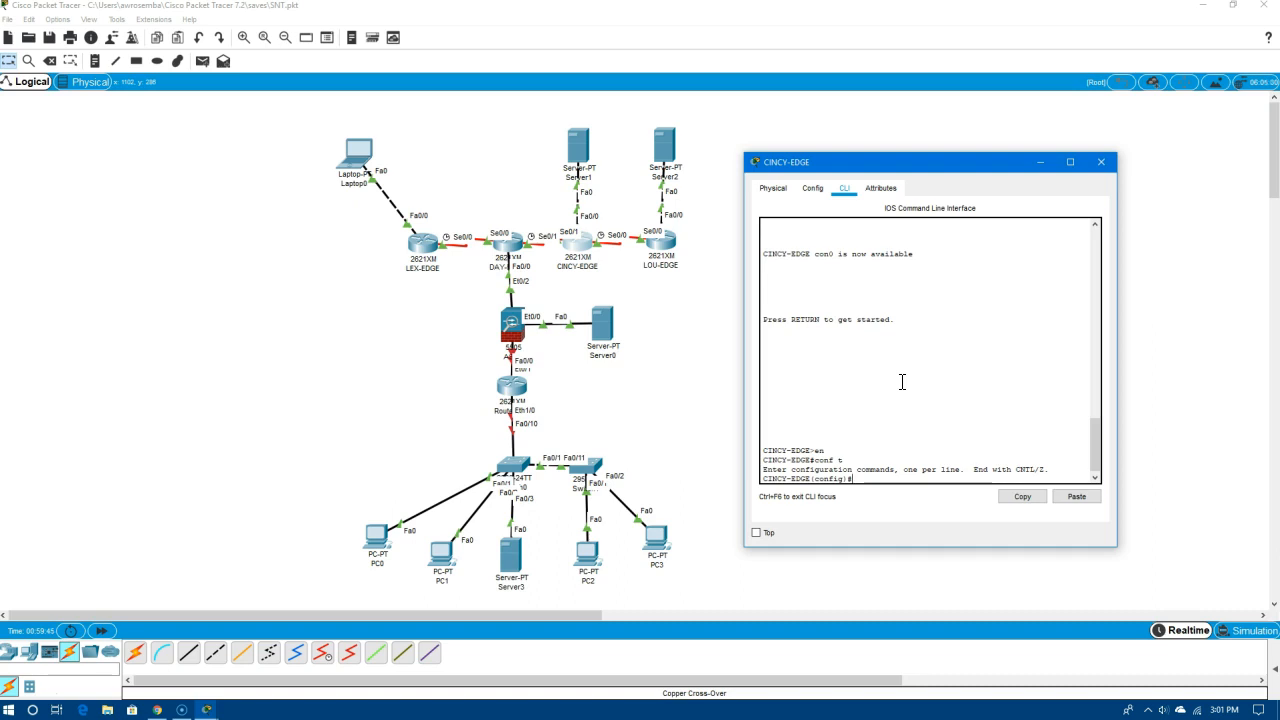
pyautogui.write('router rip')
pyautogui.press('Return')
pyautogui.write('version 2')
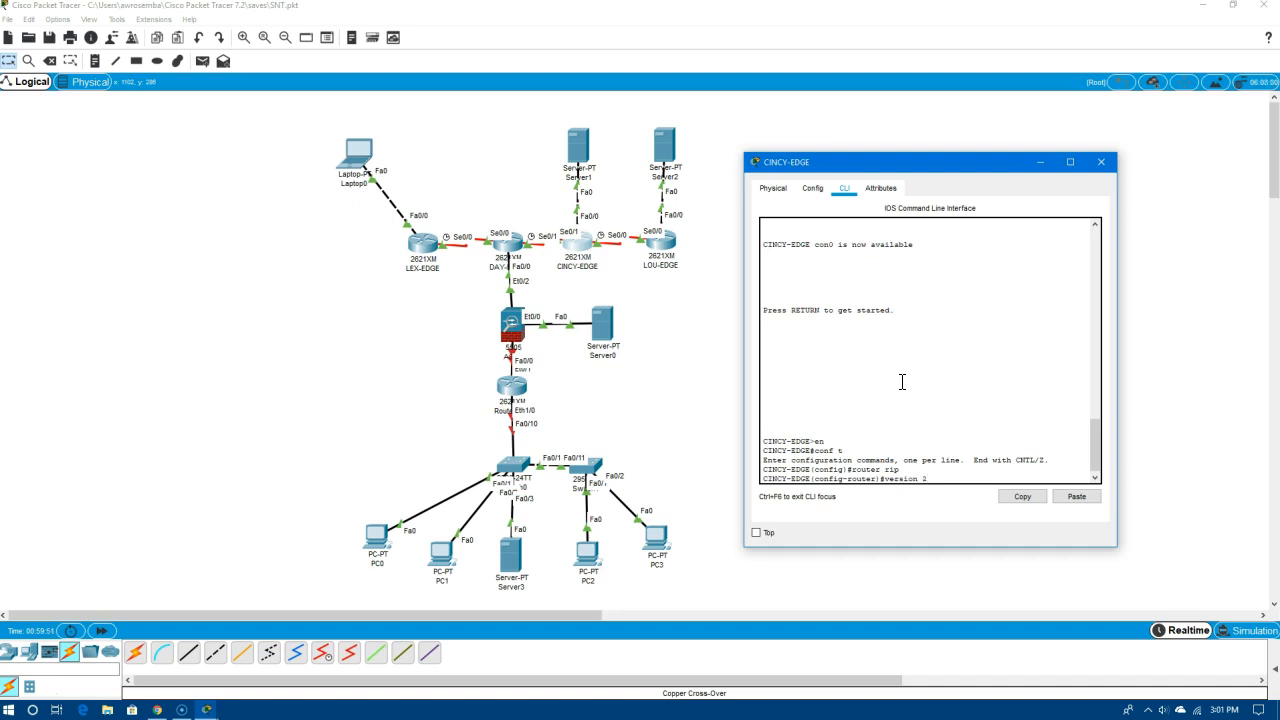
pyautogui.press('Return')
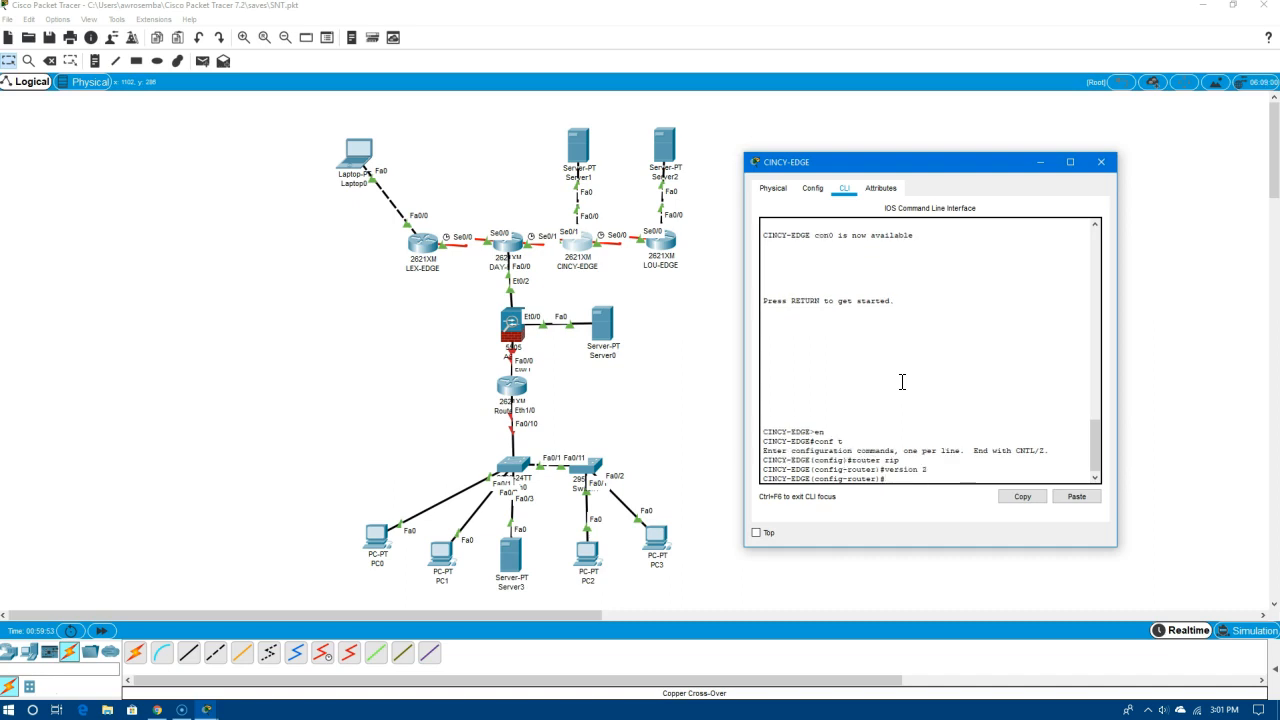
# Add the network 11.12.12.0 to CINCY-EDGE's RIP configuration
pyautogui.write('network')
pyautogui.write('11.')
pyautogui.press('Return')
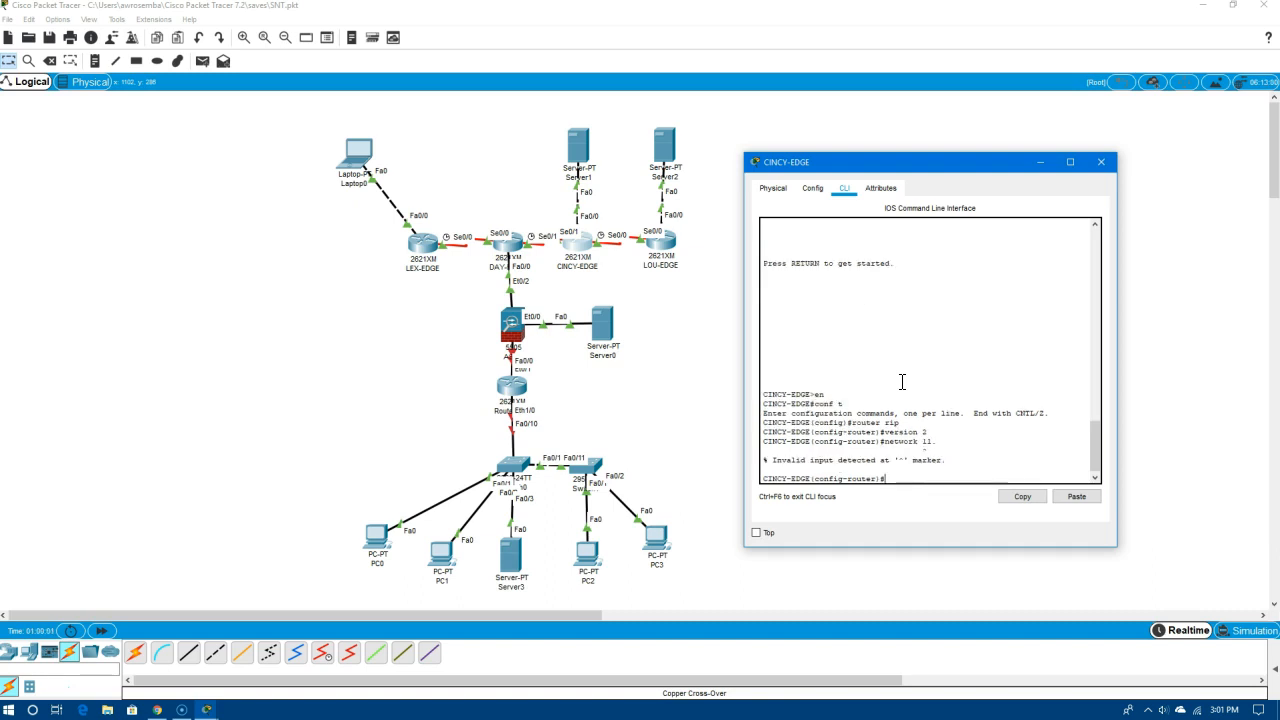
pyautogui.press('Up')
pyautogui.write('12.12.0')
pyautogui.press('Return')
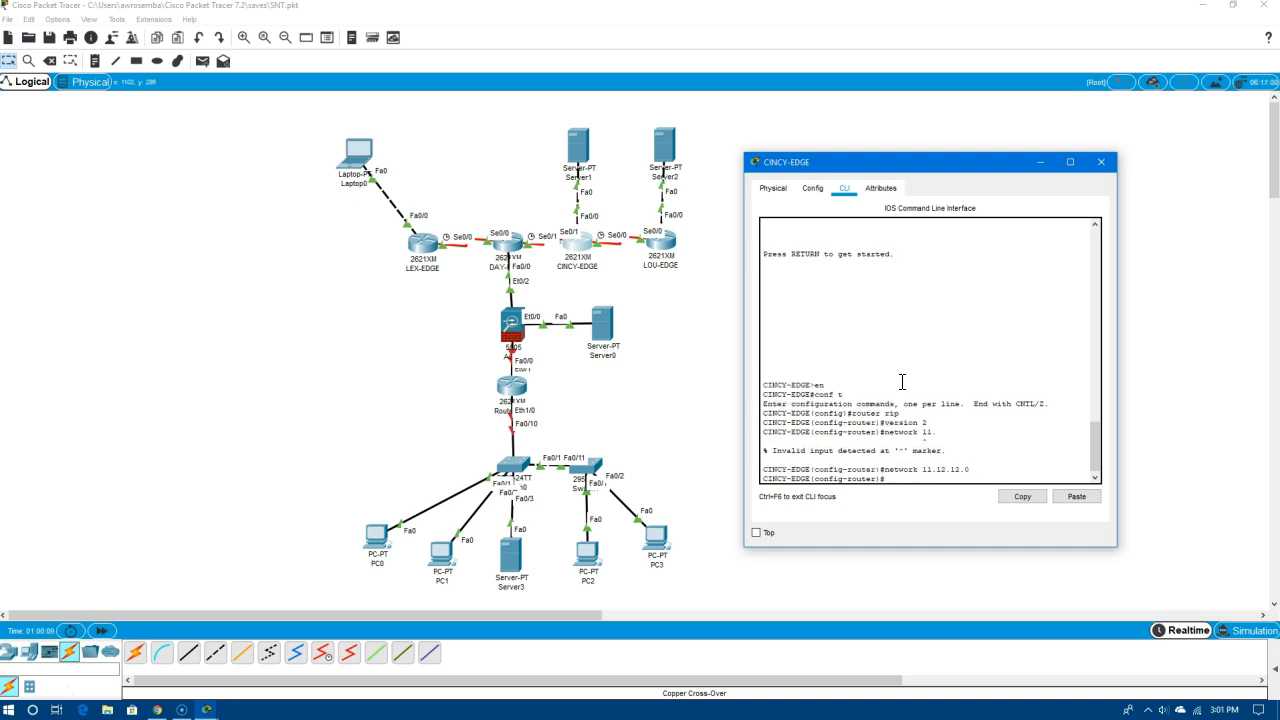
# Add the networks 11.14.14.0 and 12.12.12.0 to CINCY-EDGE's RIP configuration
pyautogui.write('network 11.14.14.0')
pyautogui.press('Return')
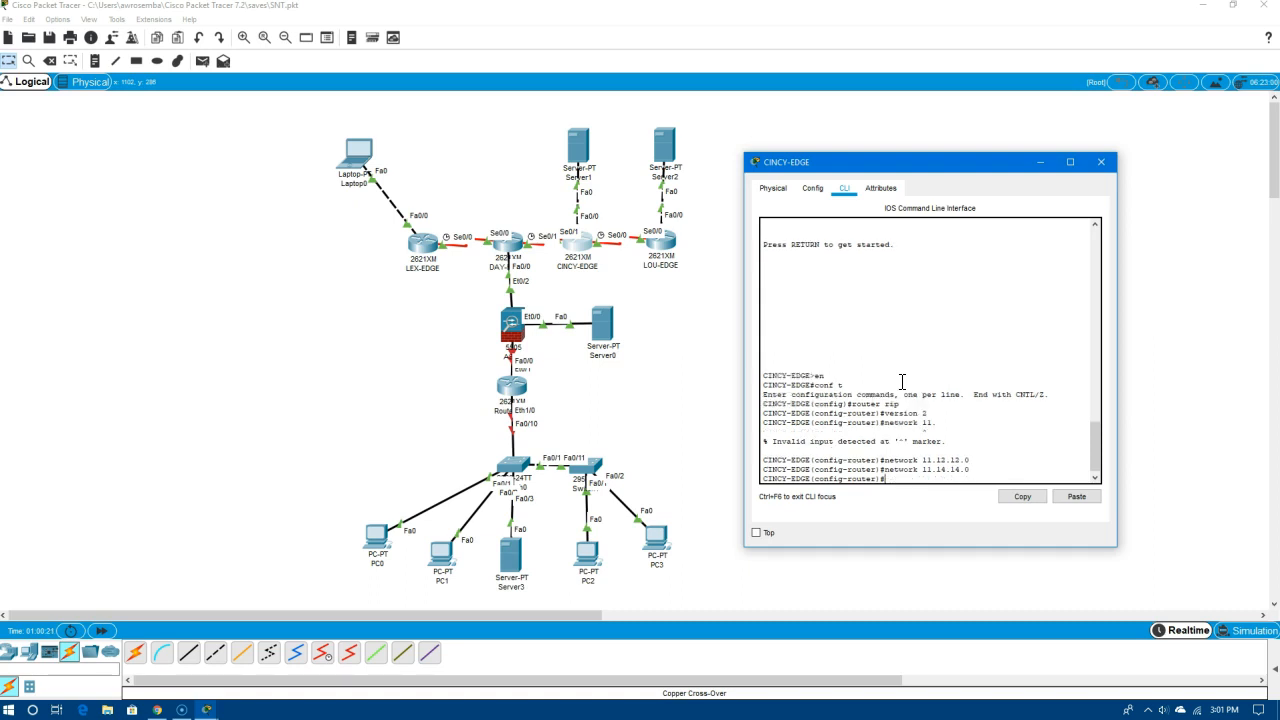
pyautogui.write('network 12.12.12.0')
pyautogui.press('Return')
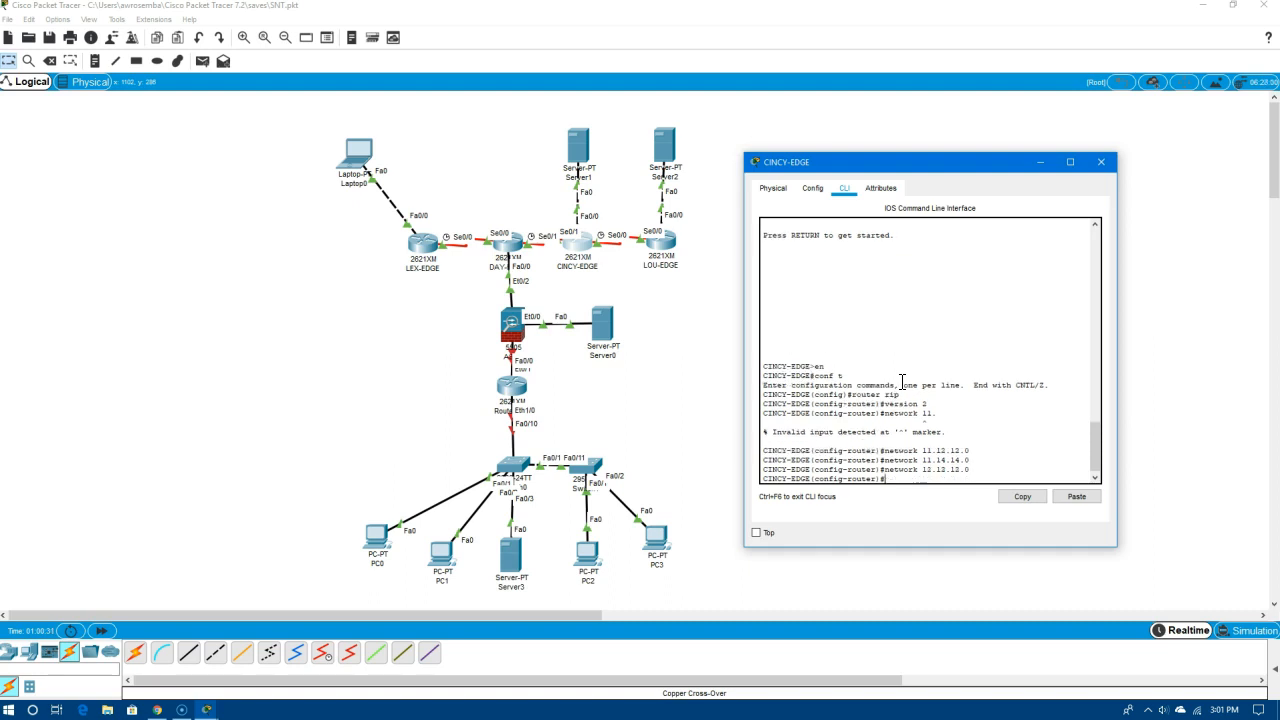
# Save CINCY-EDGE's running configuration to the startup configuration with do copy run start and close its window
pyautogui.write('do copy run start')
pyautogui.press('Return')
pyautogui.press('Return')
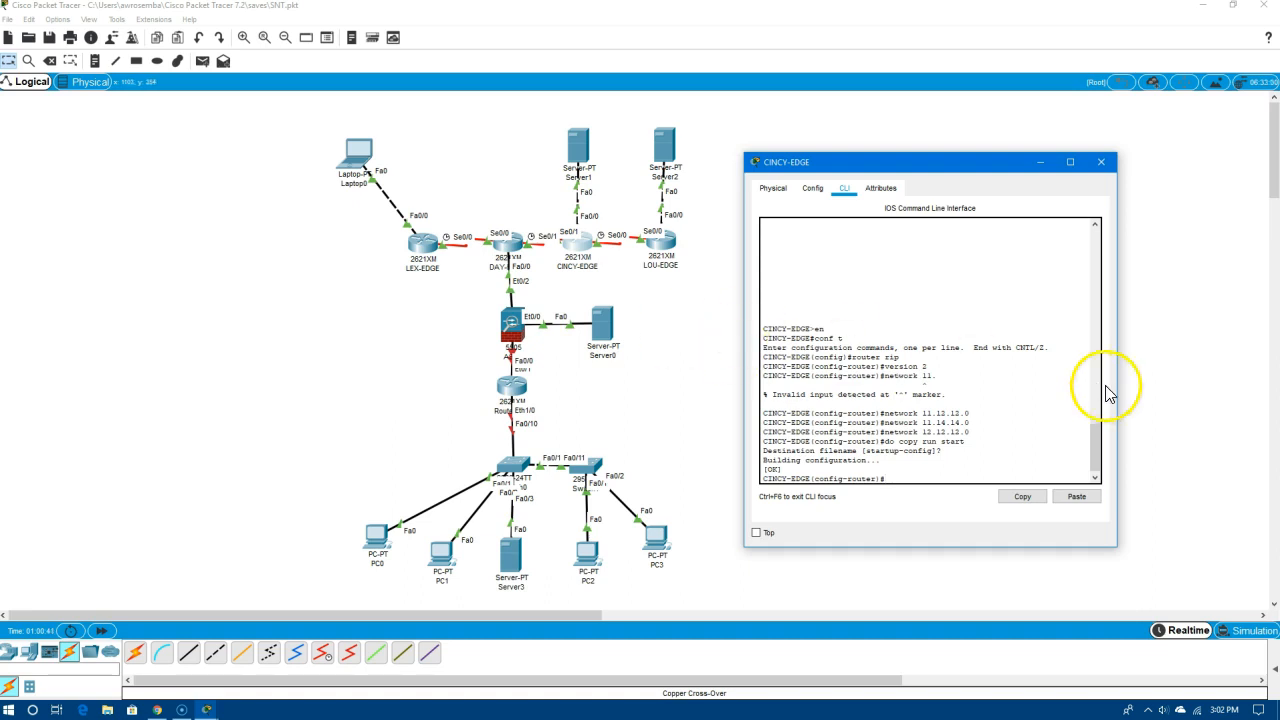
pyautogui.click(680, 250)
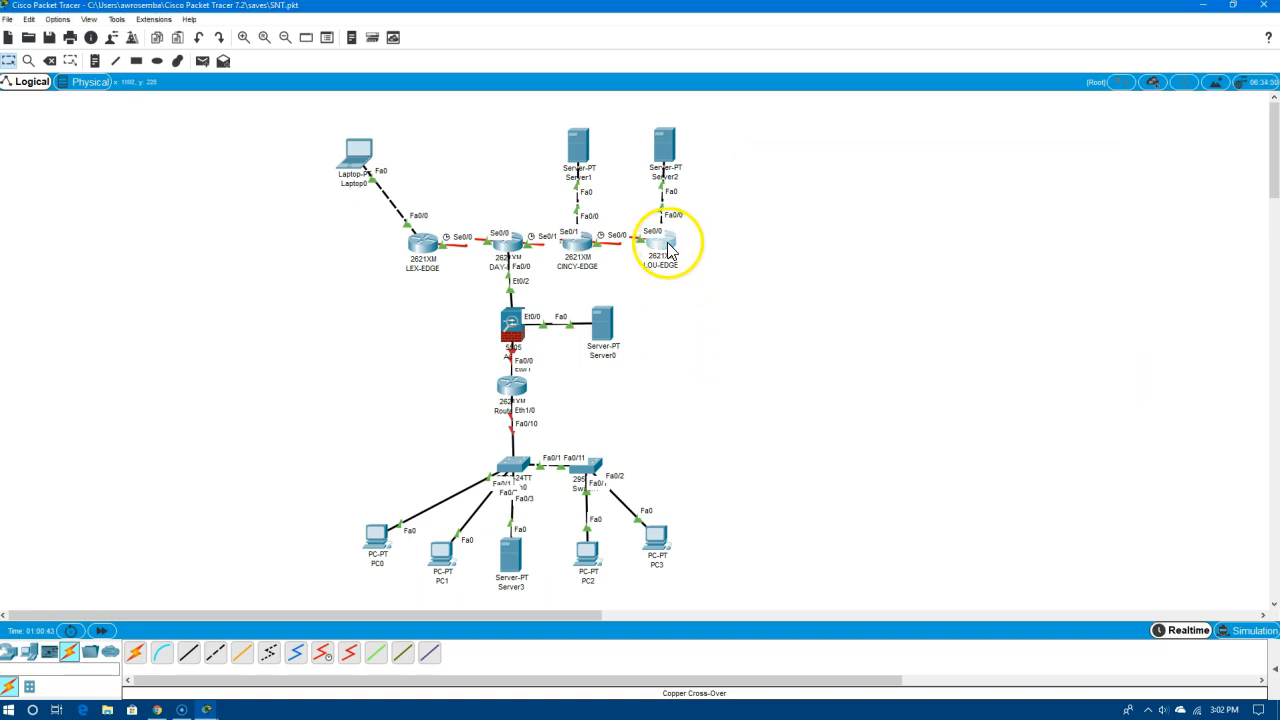
# Open LOU-EDGE's command line and enter global configuration mode with en and conf t
pyautogui.click(669, 243)
pyautogui.press('Return')
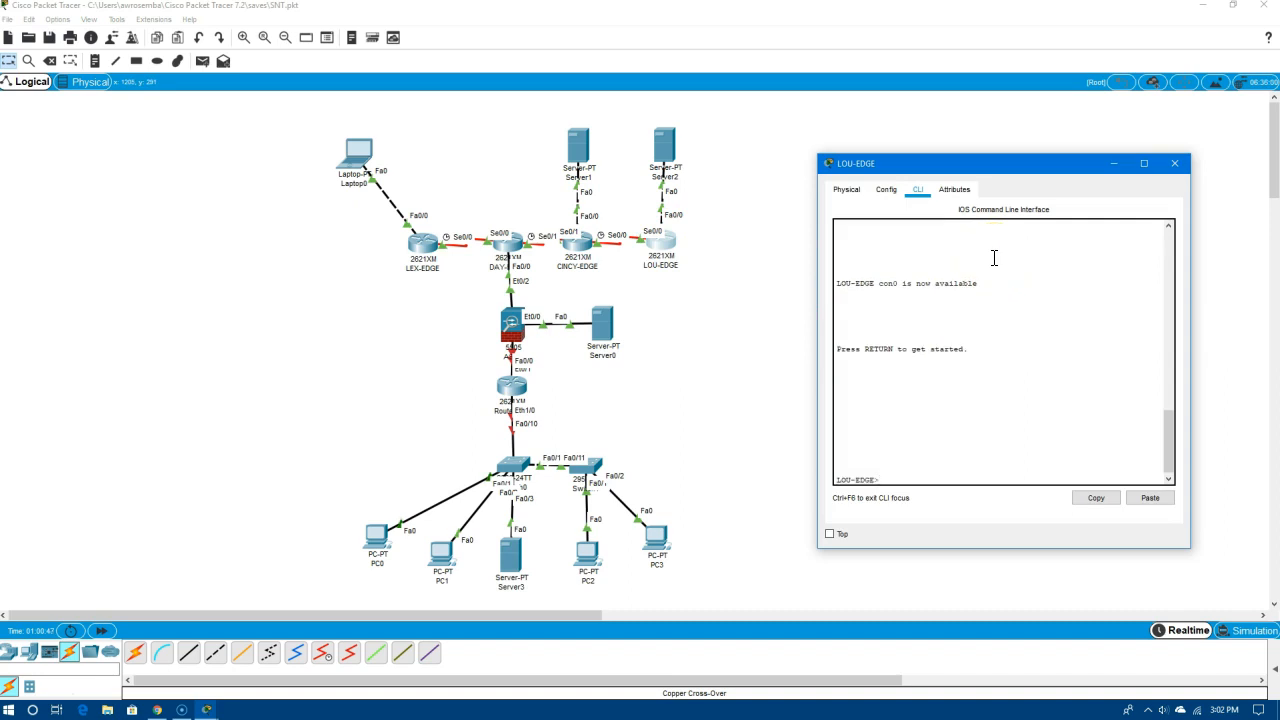
pyautogui.write('en')
pyautogui.press('Return')
pyautogui.write('conf t')
pyautogui.press('Return')
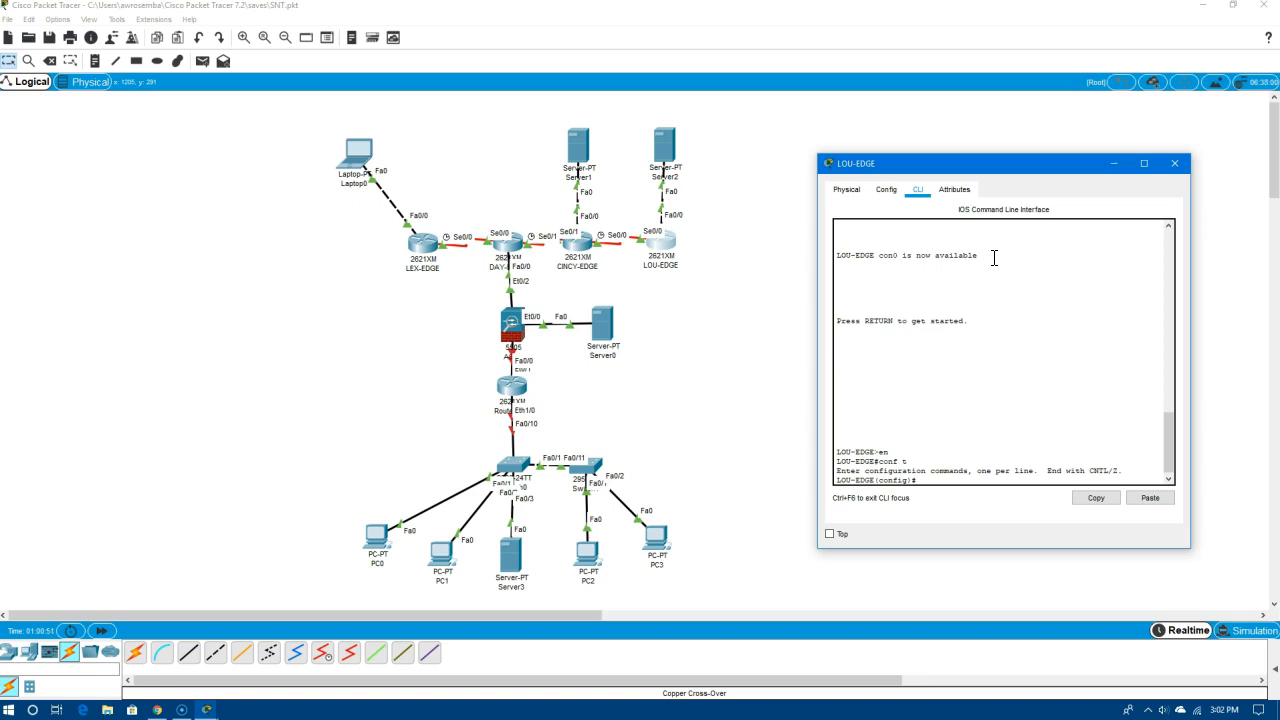
# Enable RIP routing on LOU-EDGE and set it to version 2
pyautogui.write('router rip')
pyautogui.press('Return')
pyautogui.write('version 2')
pyautogui.press('Return')
# Add the networks 15.15.15.0 and 11.14.14.0 to LOU-EDGE's RIP configuration
pyautogui.write('network')
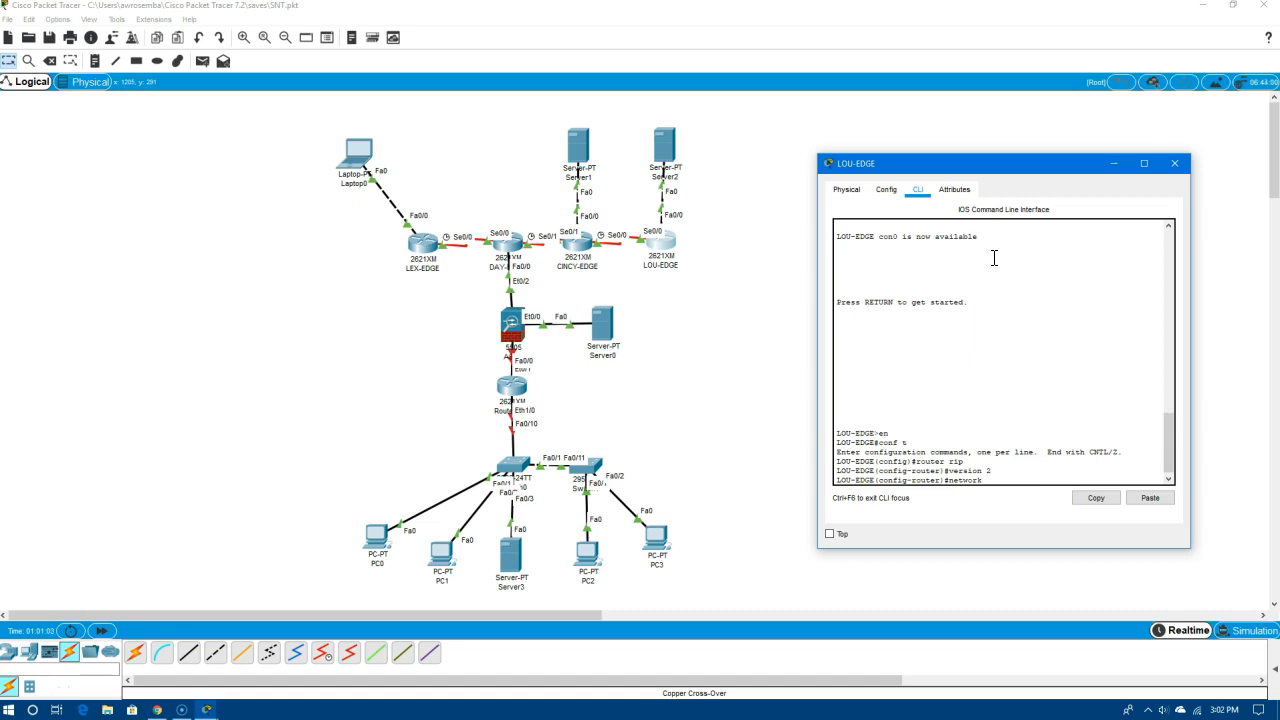
pyautogui.write(' 15.16')
pyautogui.write('.15.0')
pyautogui.press('Return')
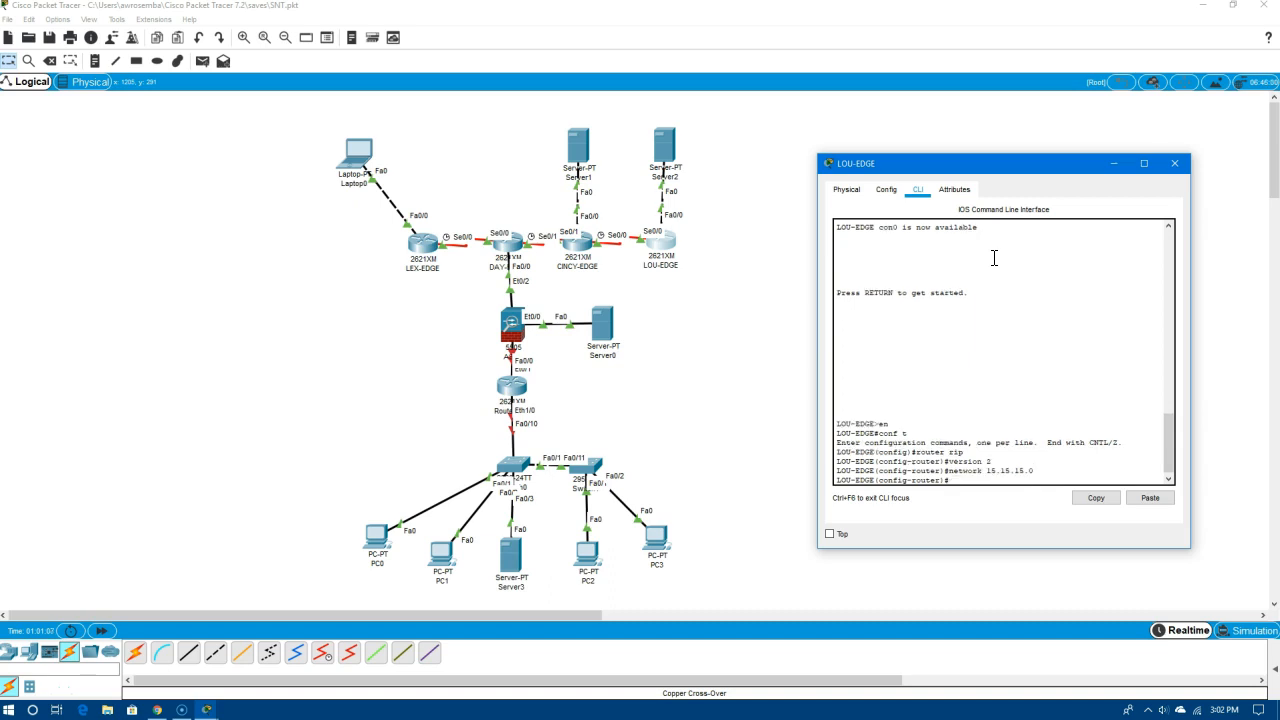
pyautogui.write('network 11.14.14.0')
pyautogui.press('Return')
# Save LOU-EDGE's running configuration to the startup configuration with do copy run start
pyautogui.write('do cpy')
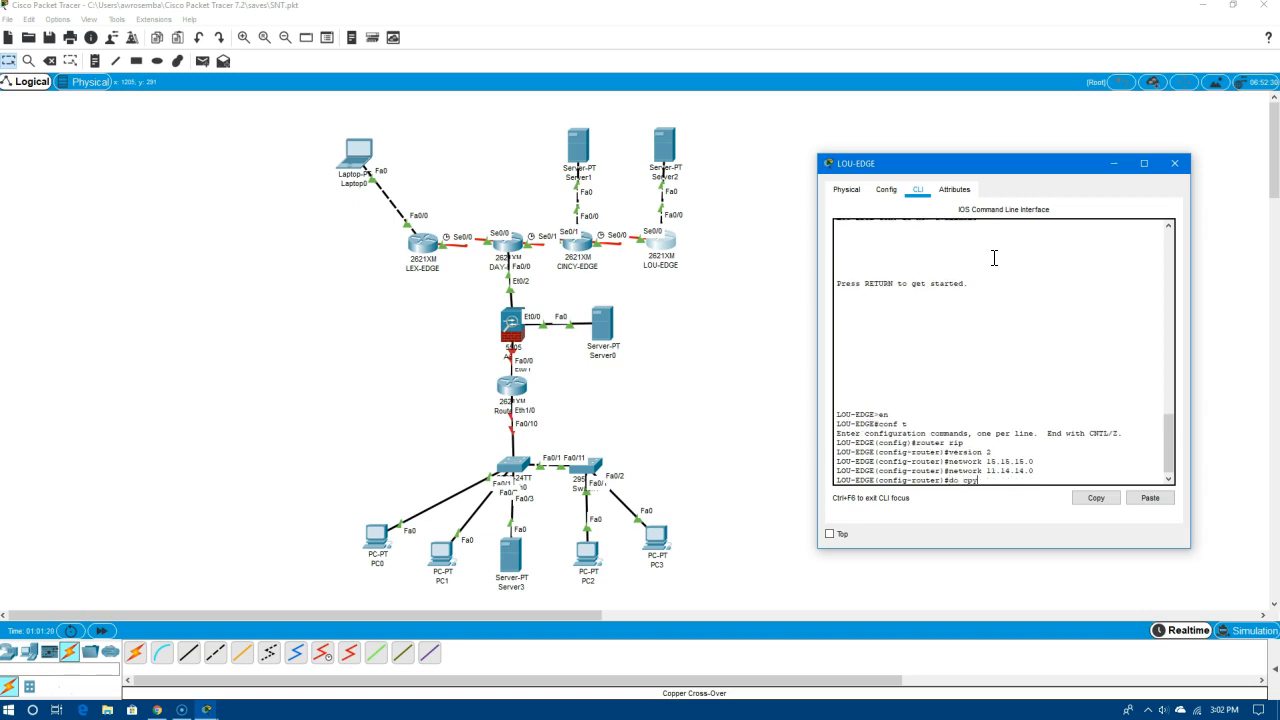
pyautogui.press('BackSpace')
pyautogui.press('BackSpace')
pyautogui.write('opy run start')
pyautogui.press('Return')
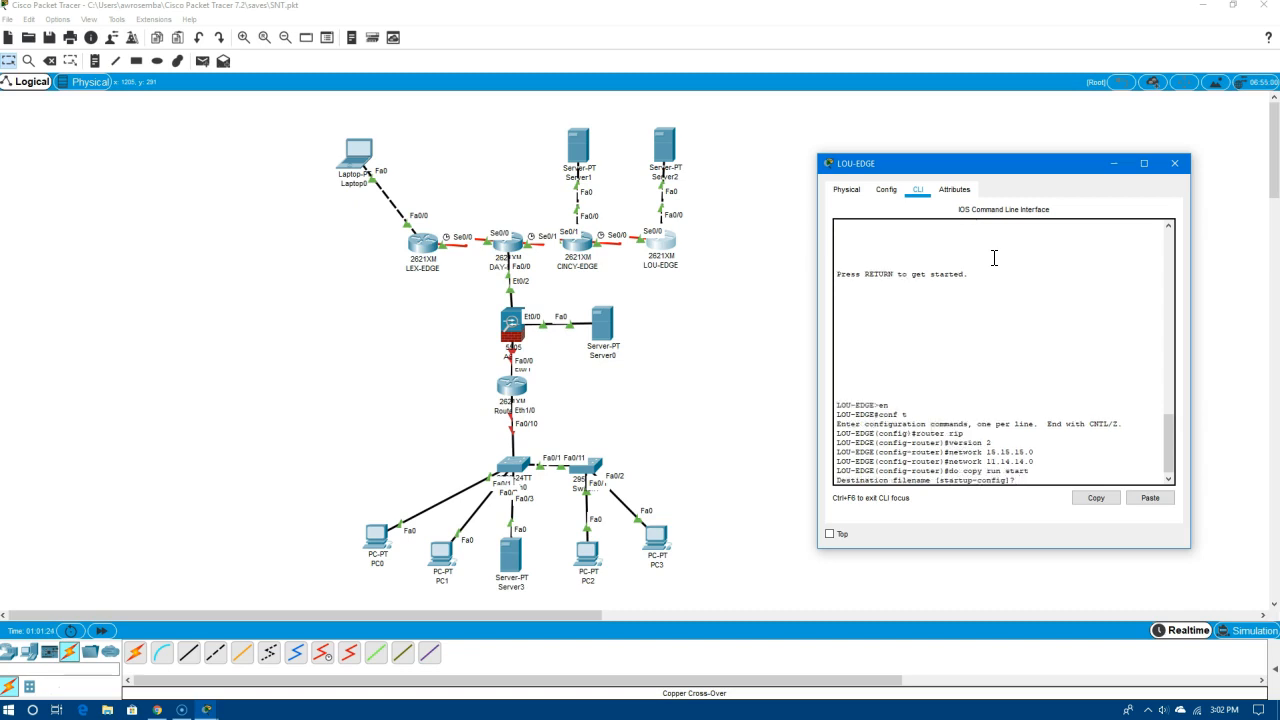
pyautogui.press('Return')
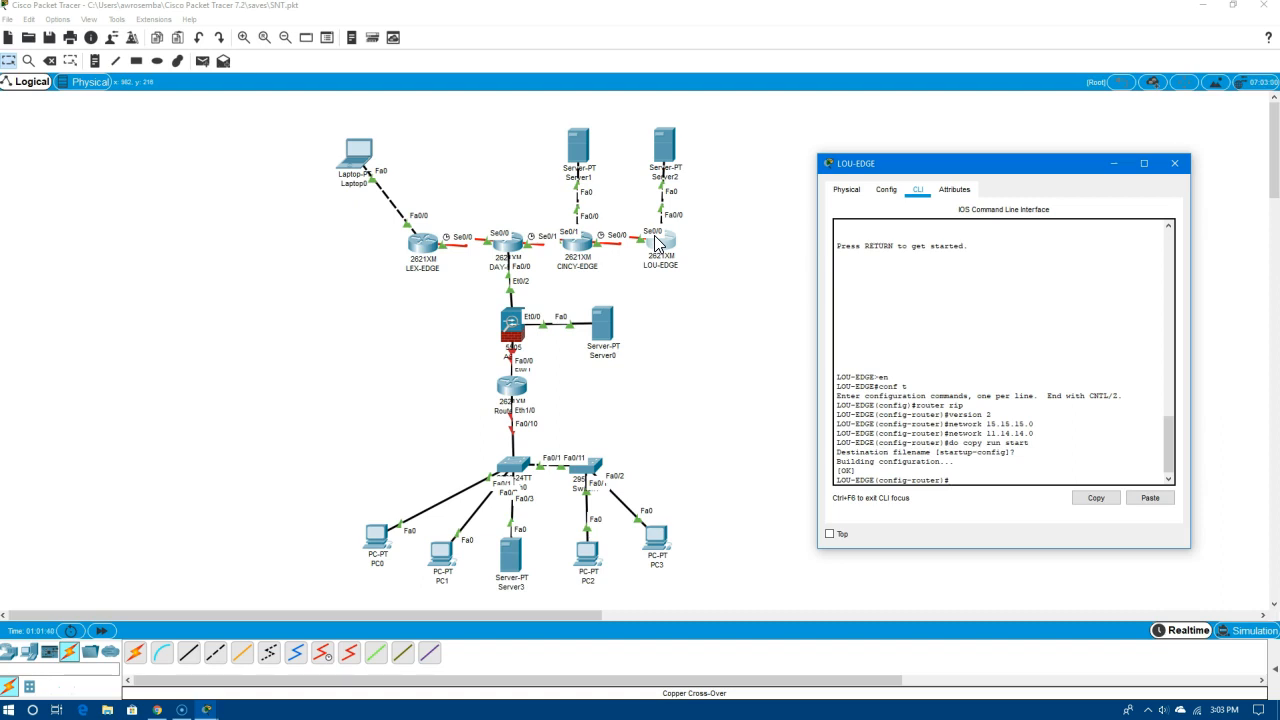
# Ping 15.15.15.2 from Laptop0's command prompt to test end-to-end routing, and close the laptop's window
pyautogui.click(360, 165)
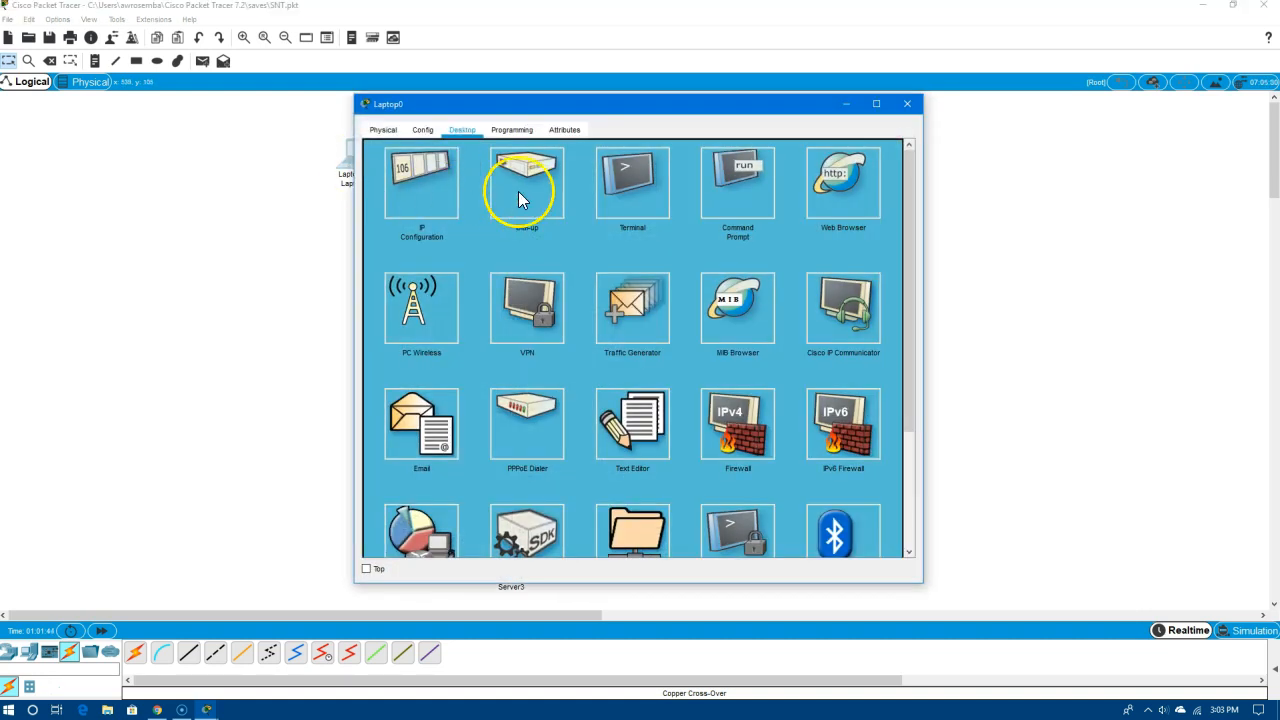
pyautogui.click(704, 195)
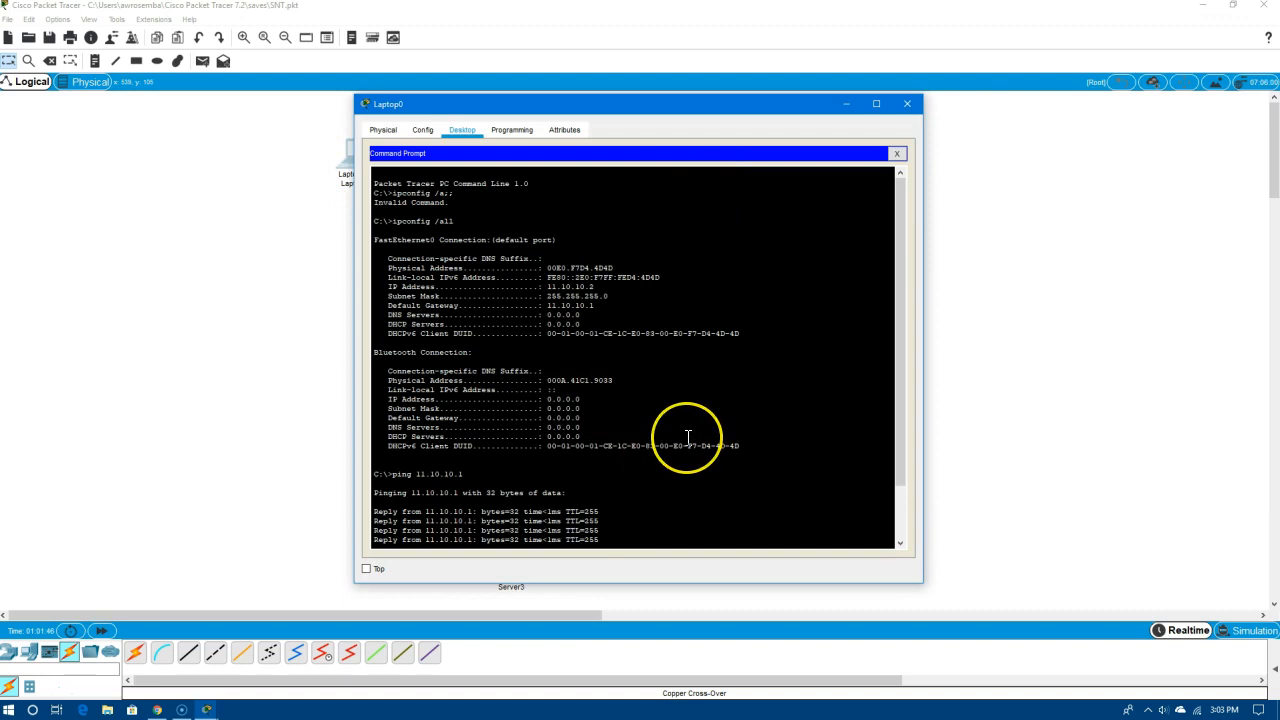
pyautogui.press('Return')
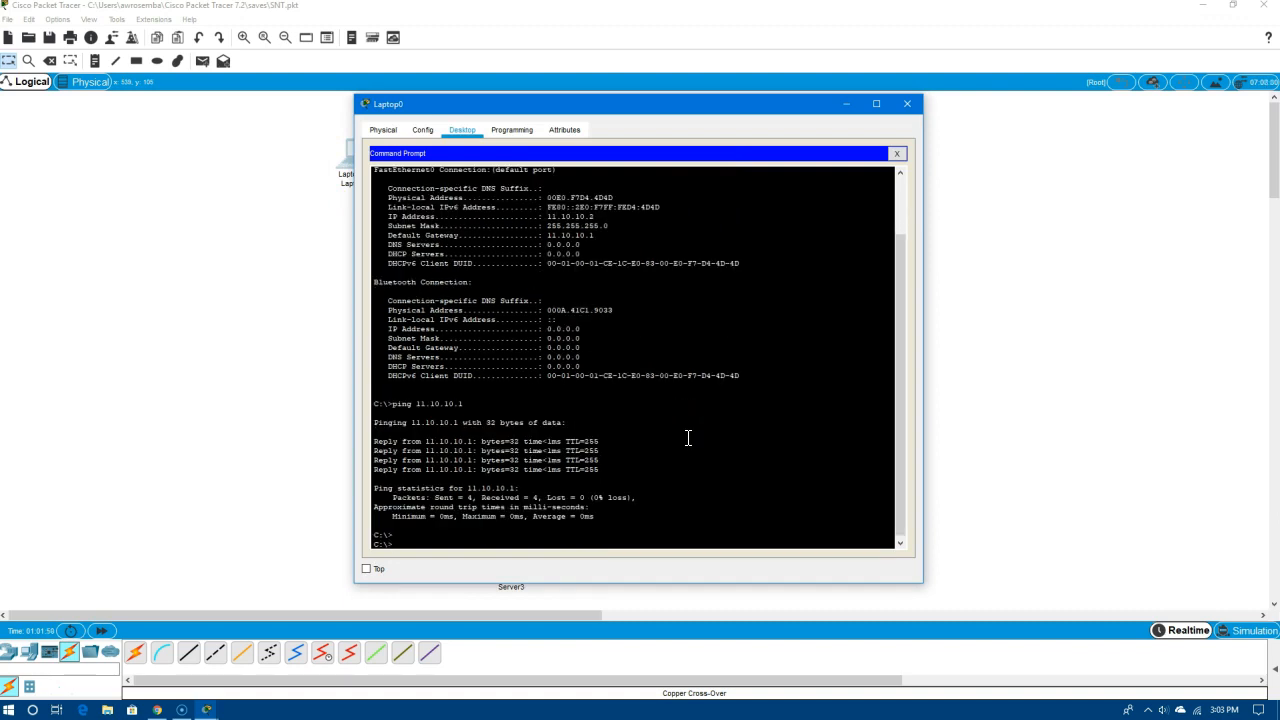
pyautogui.write('ping 15.15.15.2')
pyautogui.press('Return')
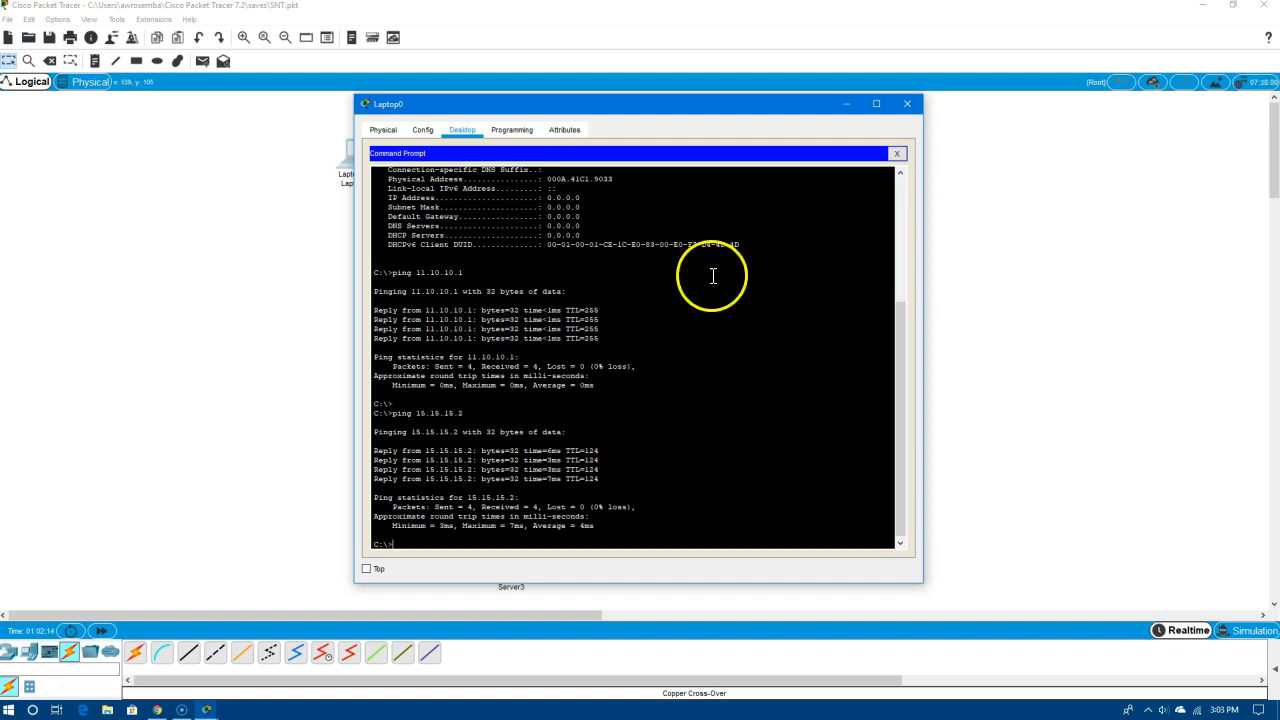
pyautogui.click(906, 104)
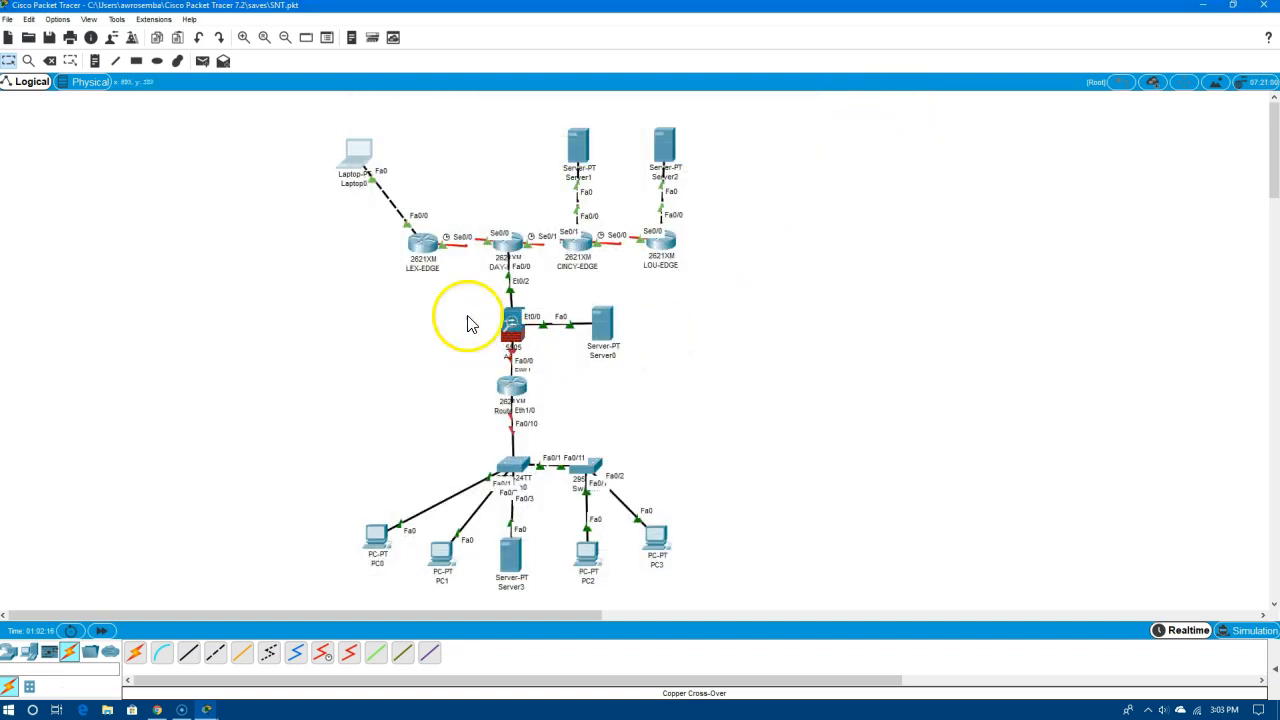
pyautogui.moveTo(422, 254)
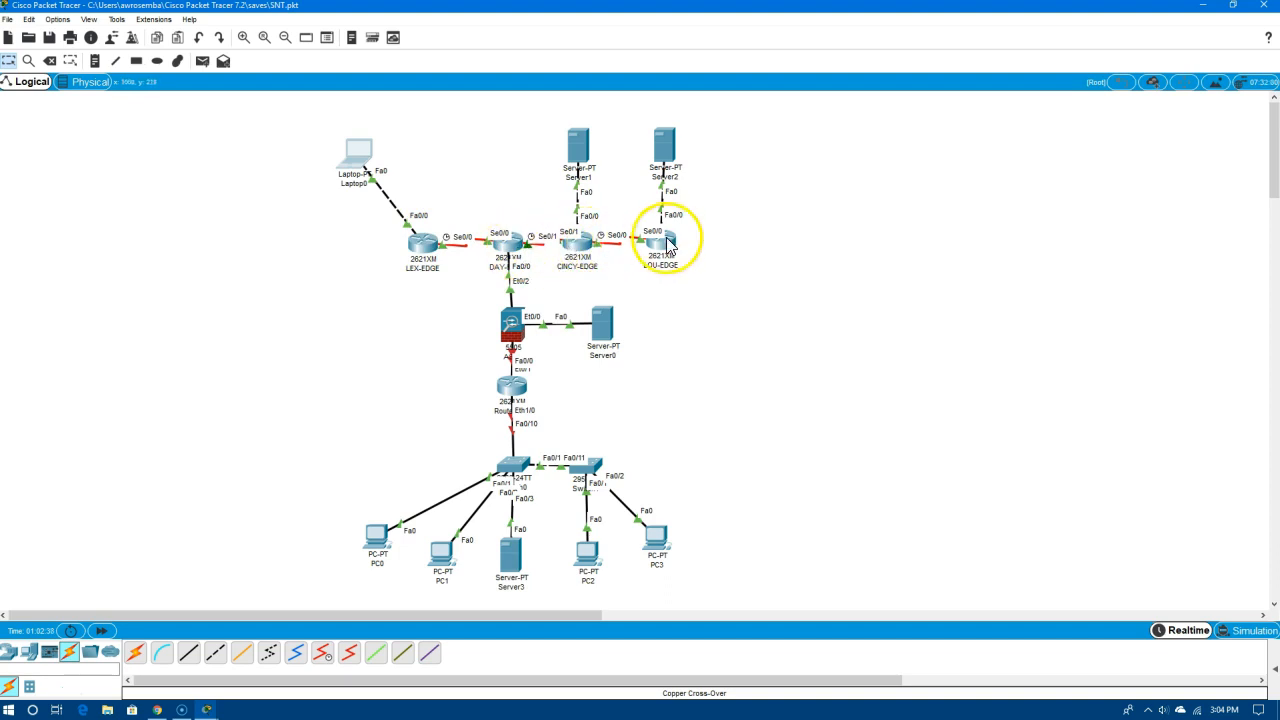
pyautogui.moveTo(697, 243)
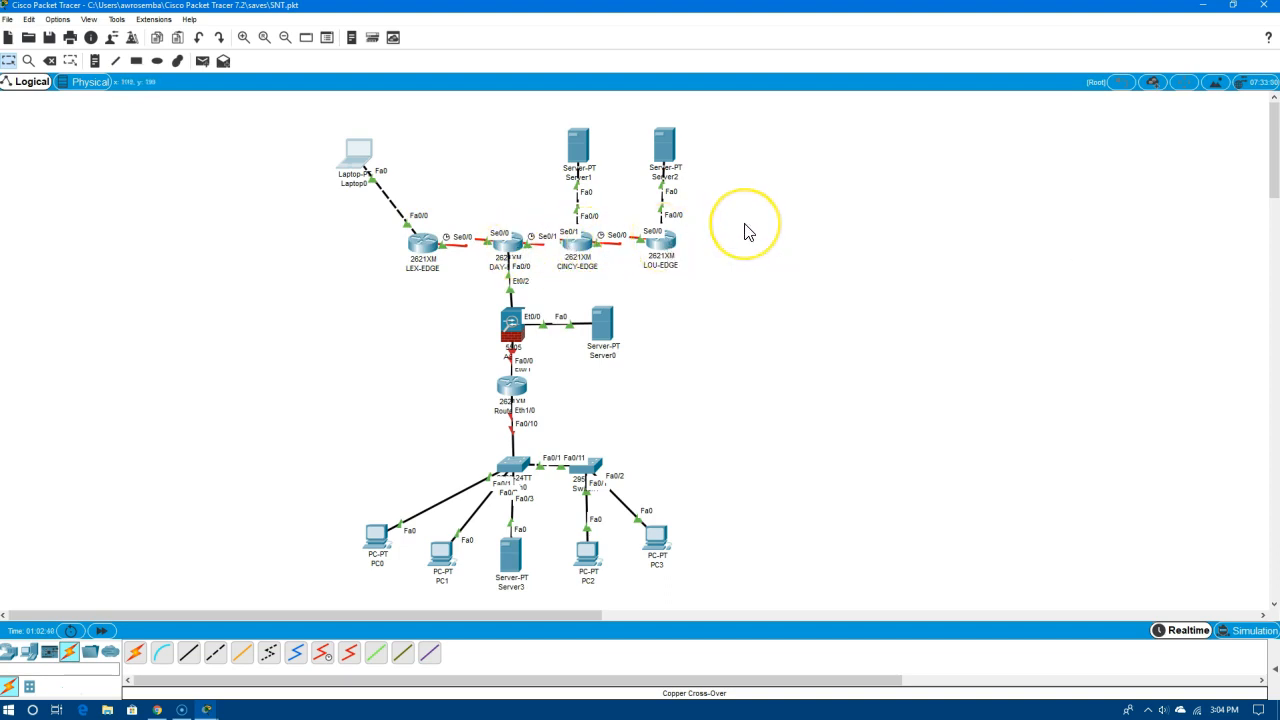